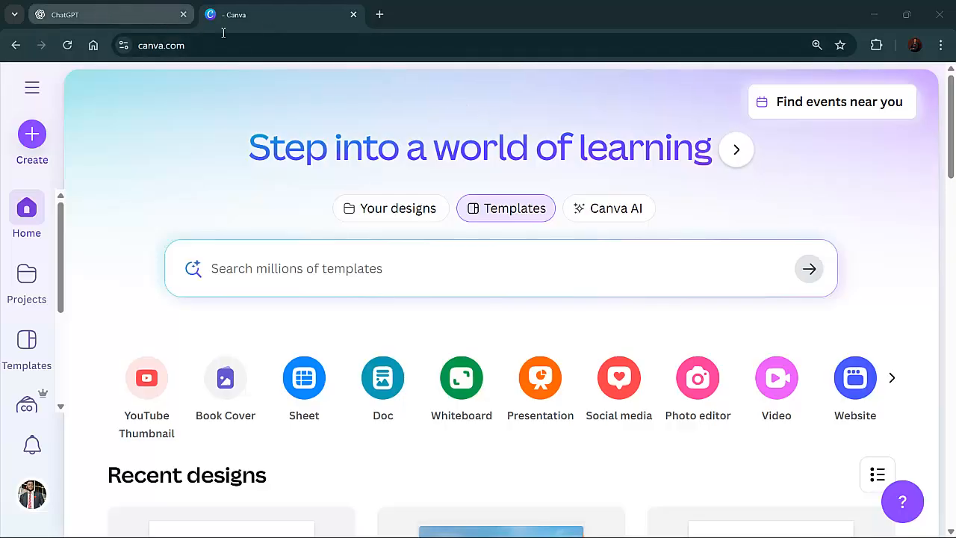
Switch to the ChatGPT tab and start a prompt with the line "7 figure client model"
click(130, 17)
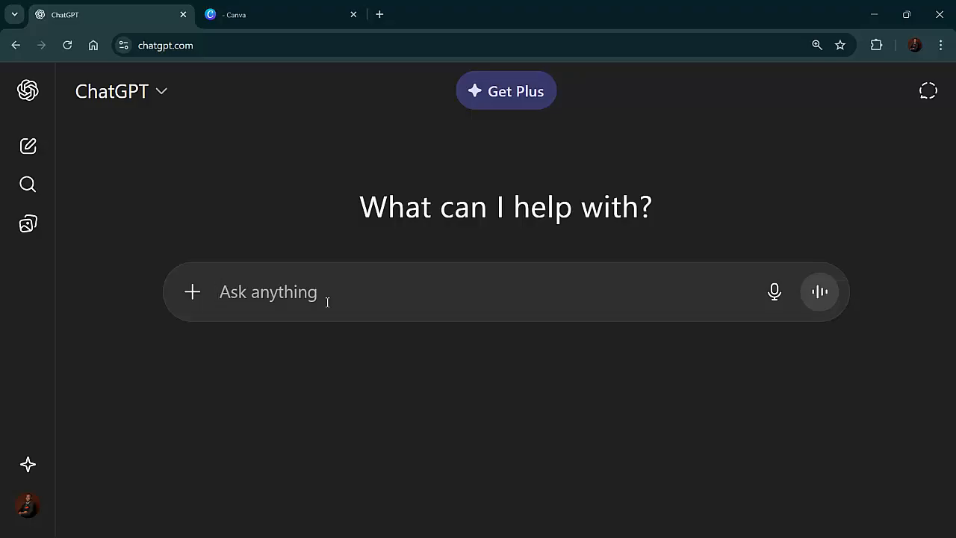
text(freecla)
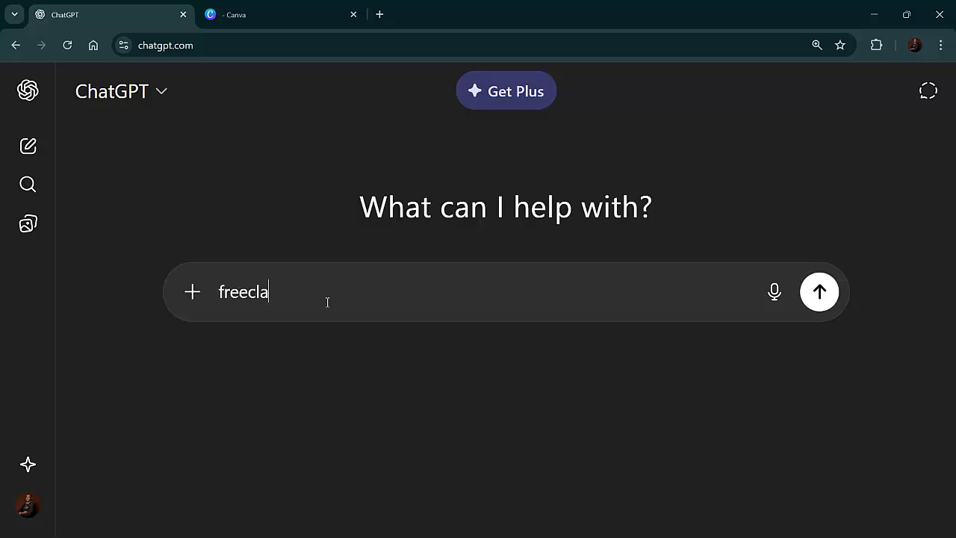
key(BackSpace)
key(BackSpace)
text(lance cle)
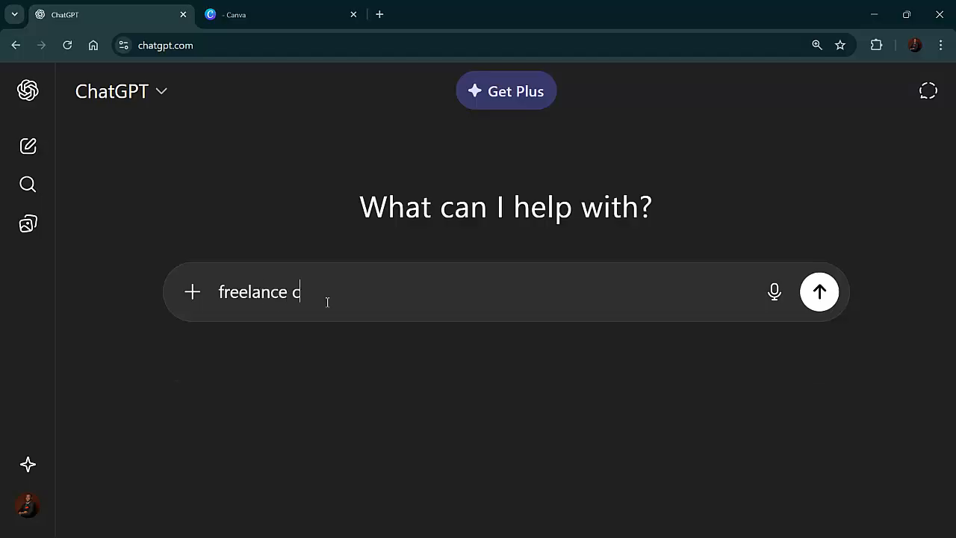
key(BackSpace)
key(BackSpace)
key(BackSpace)
key(BackSpace)
key(BackSpace)
key(BackSpace)
key(BackSpace)
key(BackSpace)
key(BackSpace)
key(BackSpace)
key(BackSpace)
key(BackSpace)
key(BackSpace)
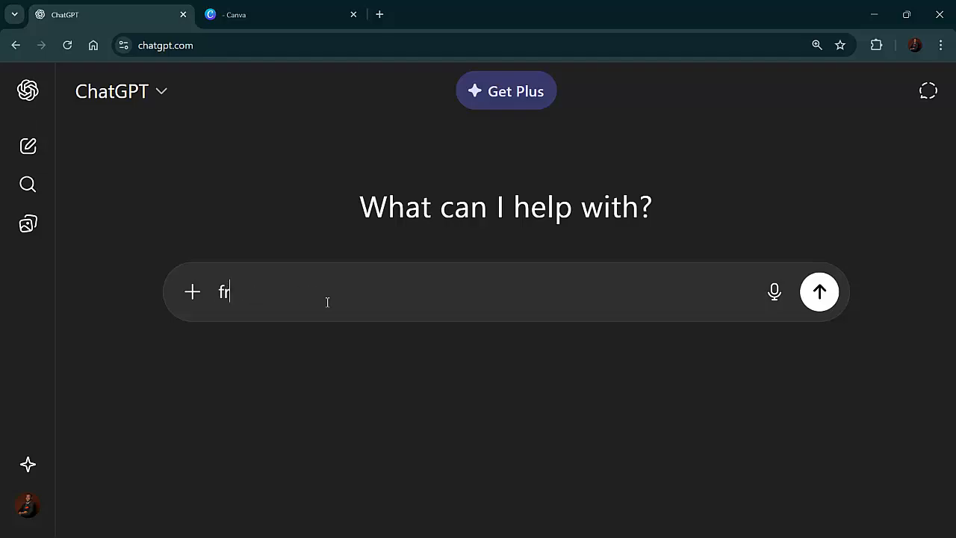
text(7 figure cliem)
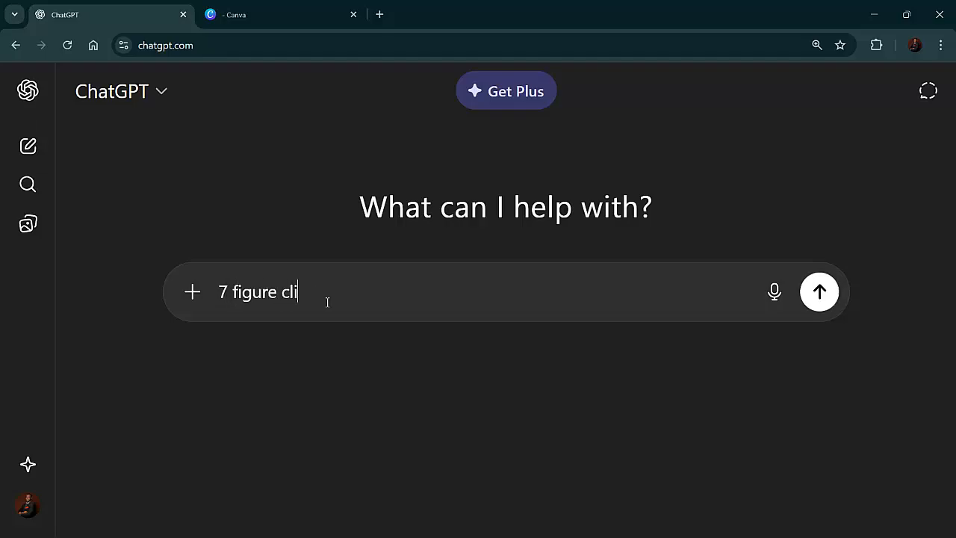
key(BackSpace)
text(nt model)
Add a second prompt line after a blank line: "i want to create lead magnet"
key(shift+Return)
key(shift+Return)
text(i)
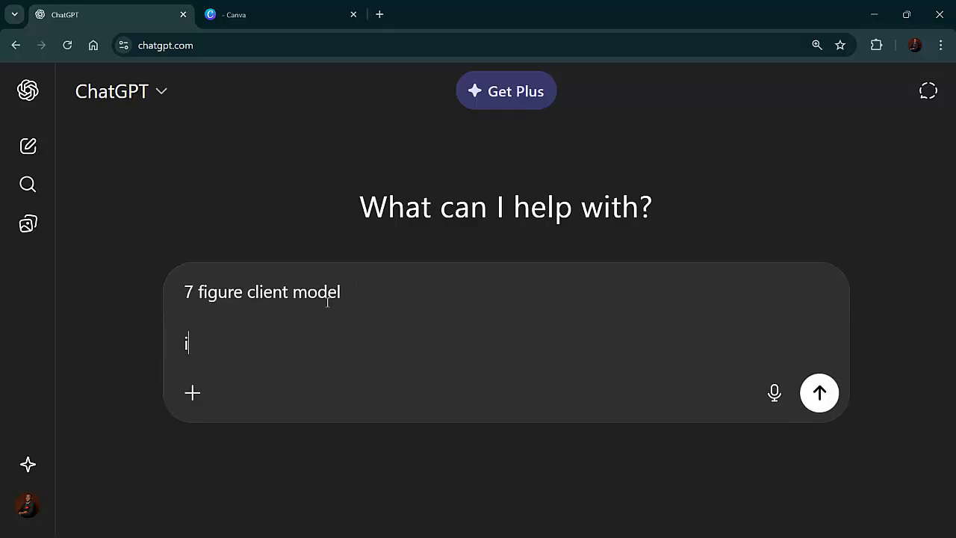
text( want to create )
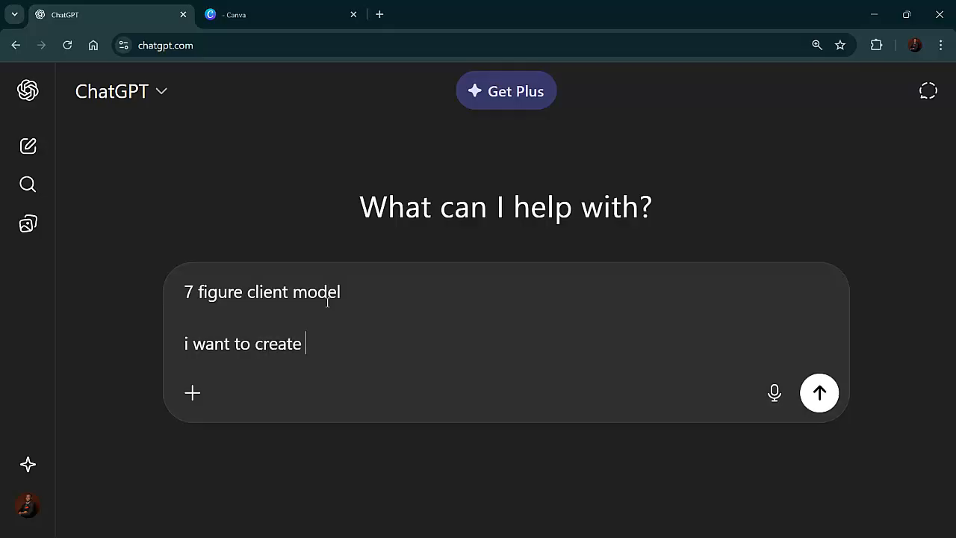
text(lead fo)
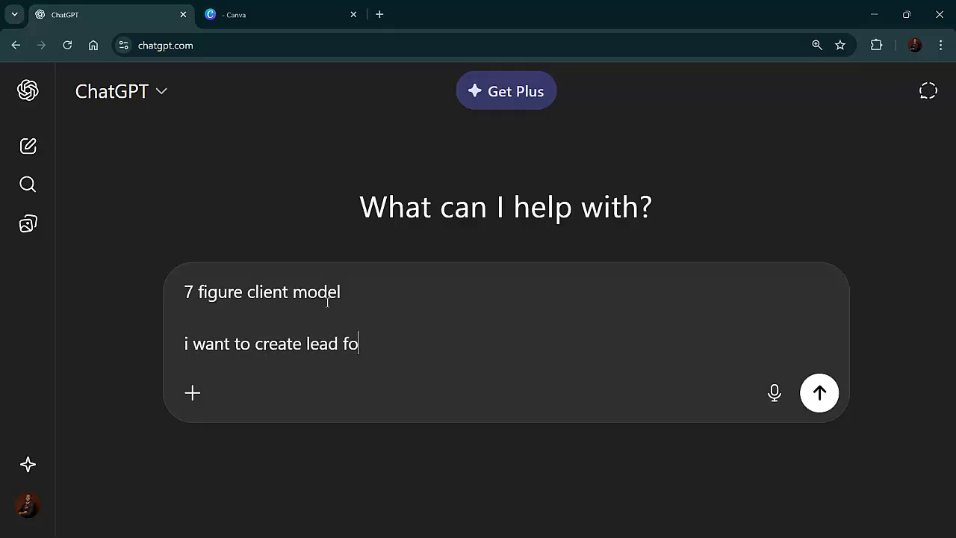
key(BackSpace)
key(BackSpace)
text(magnet)
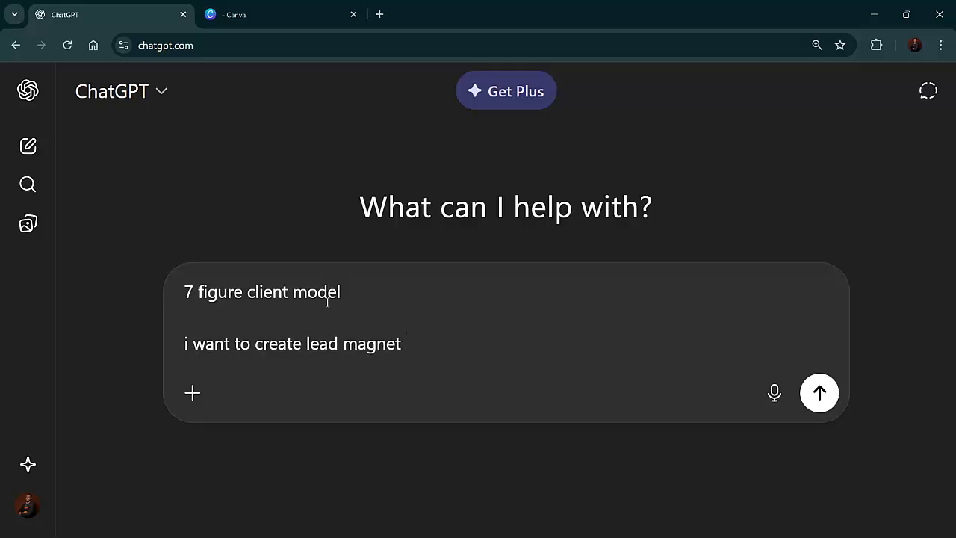
Add a third prompt line after a blank line: "kindly suggest a suitable lead magnet"
key(shift+Return)
key(shift+Return)
text(kind)
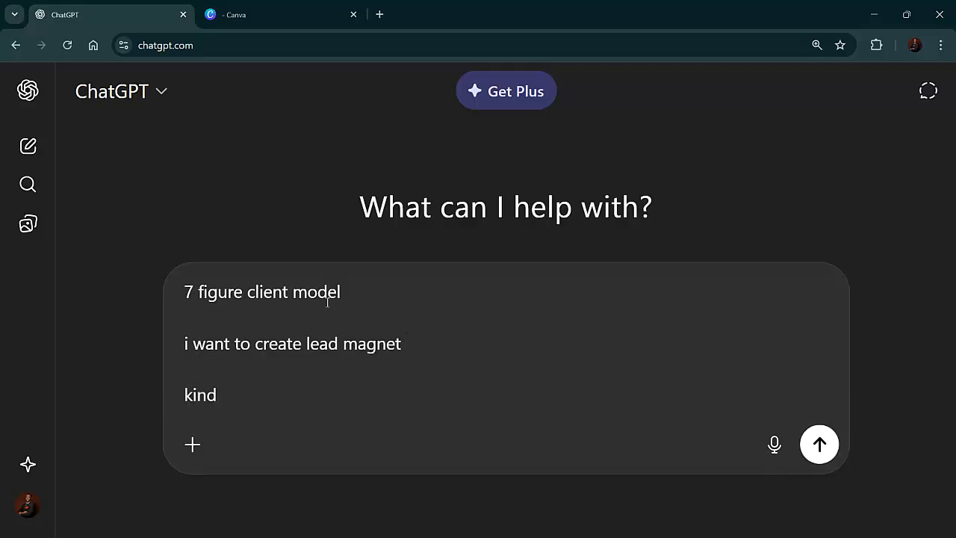
text(ly sufgest)
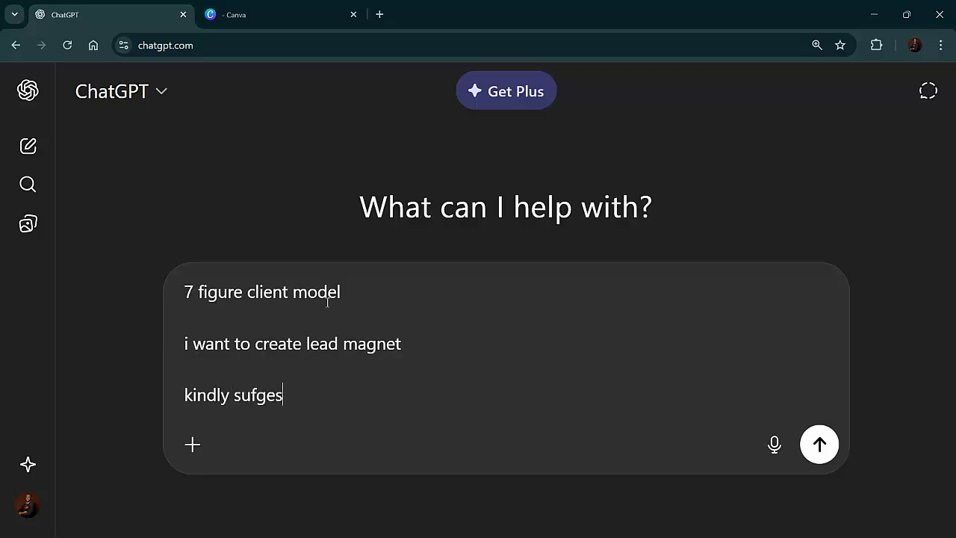
key(BackSpace)
key(BackSpace)
key(BackSpace)
key(BackSpace)
key(BackSpace)
text(ggest a su)
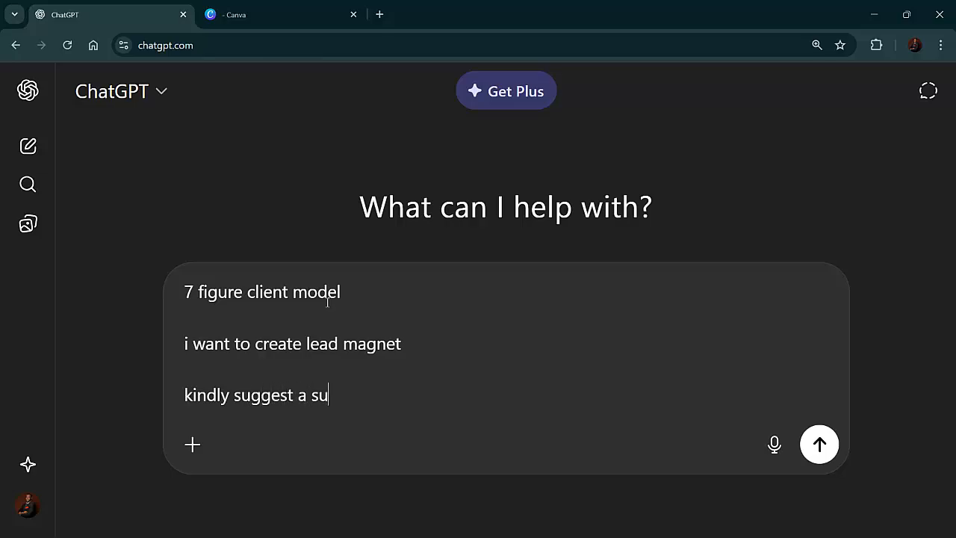
text(itable lead magnet)
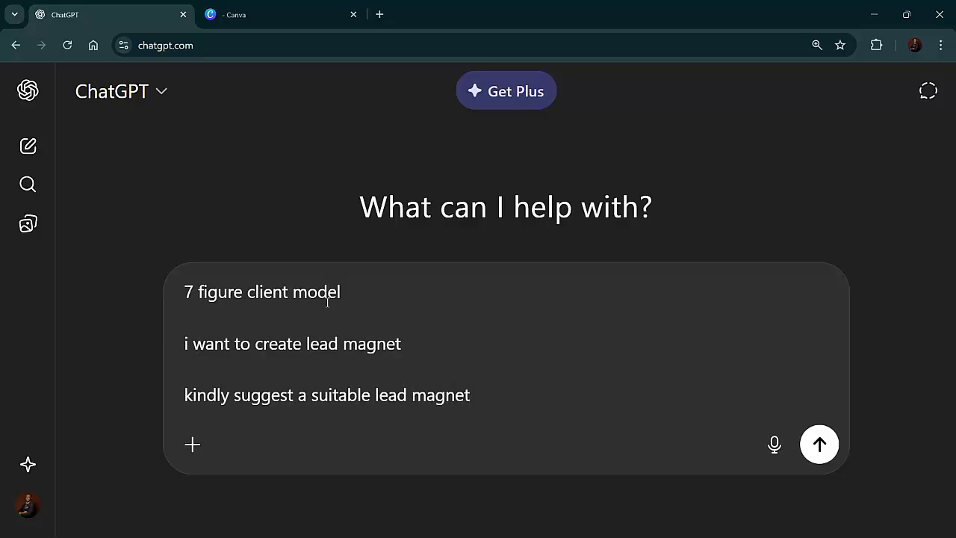
Select and copy the entire prompt text
key(ctrl+a)
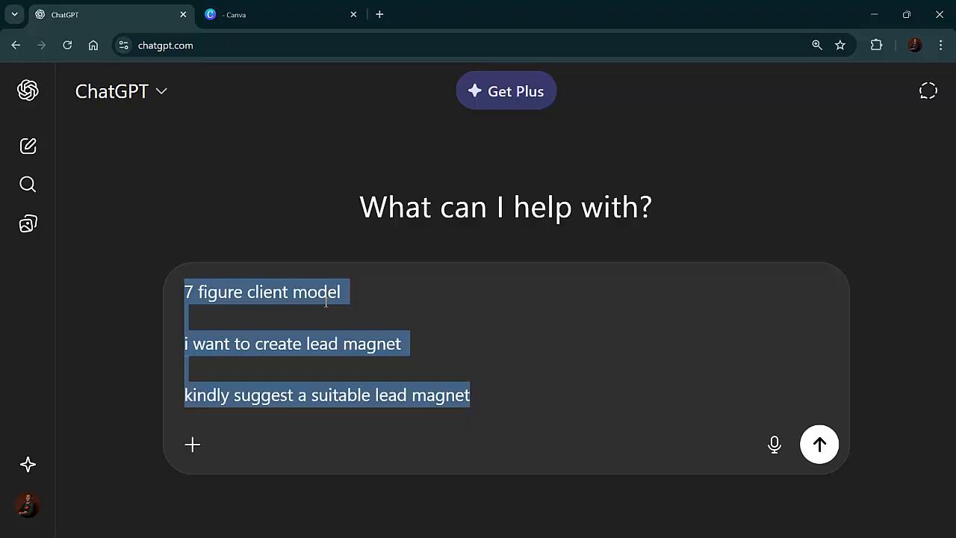
right_click(258, 352)
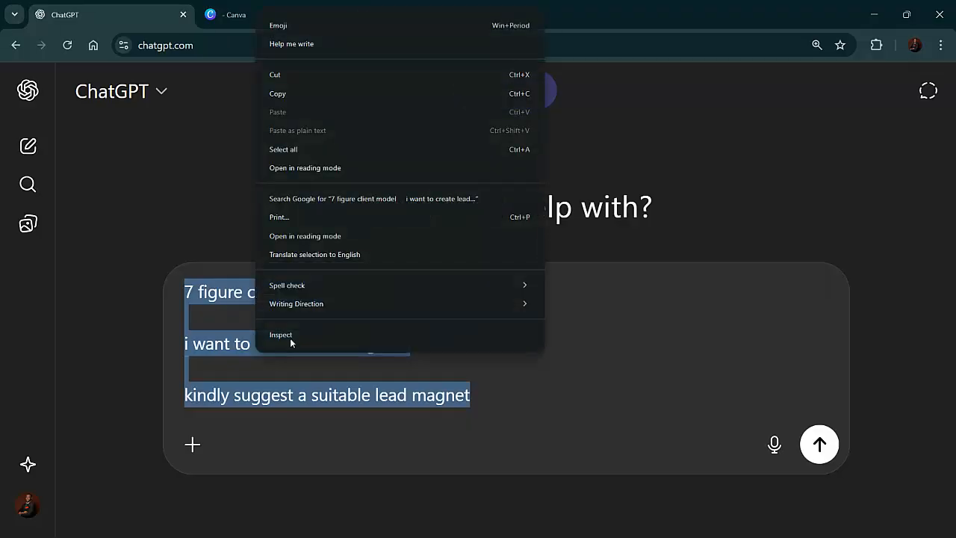
click(290, 96)
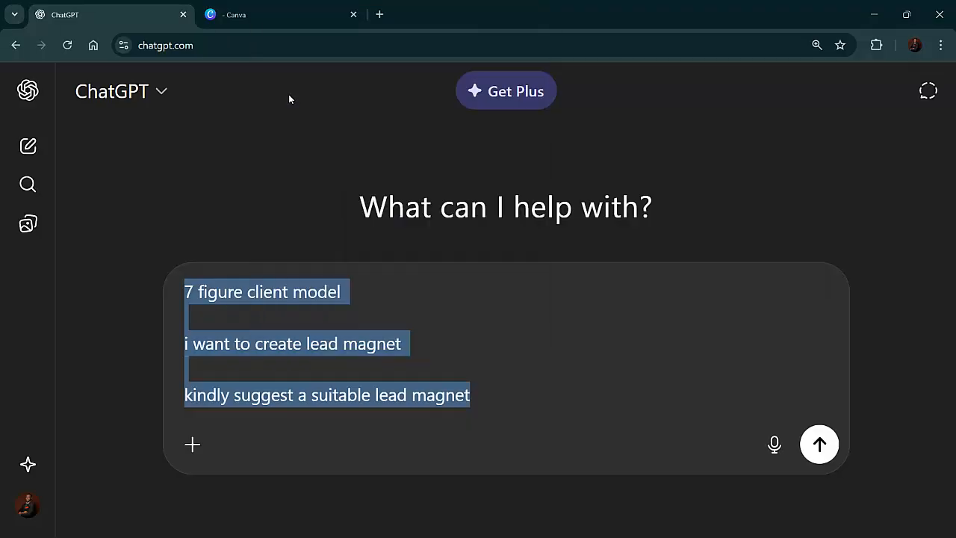
Open the sidebar and go to the COURSES project
click(28, 92)
scroll(127, 351, down, 2)
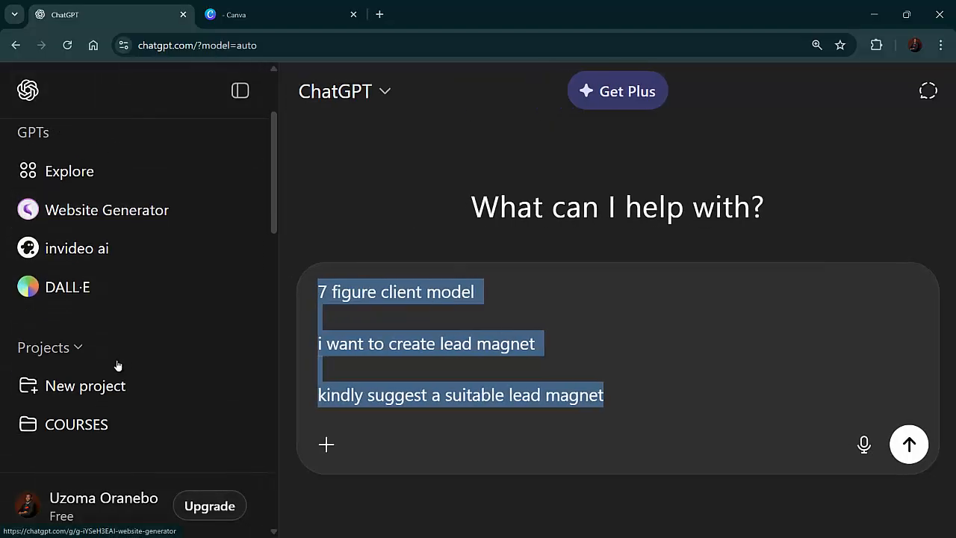
click(120, 423)
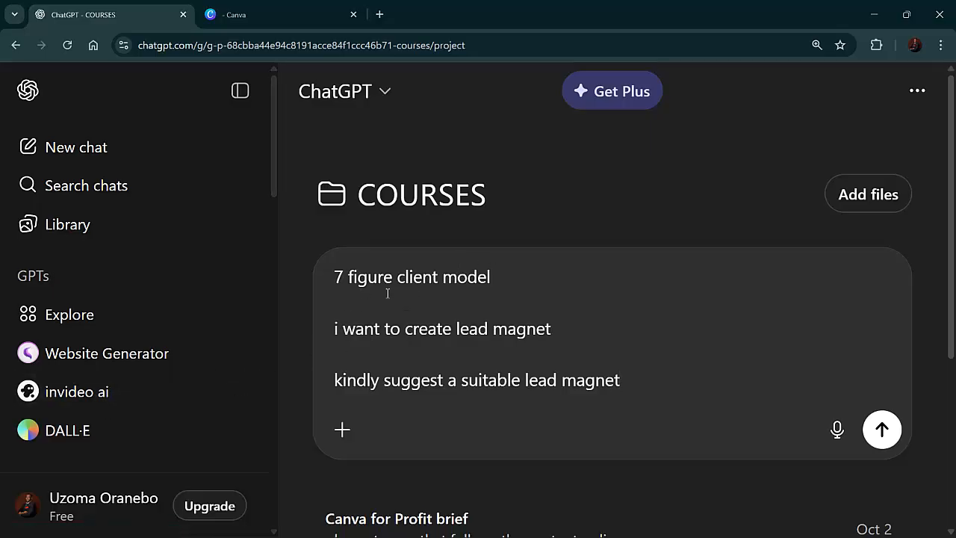
Open the "7FCM course branding" chat in the project, paste the copied prompt and send it
scroll(431, 367, down, 1)
scroll(382, 471, up, 1)
scroll(384, 489, down, 2)
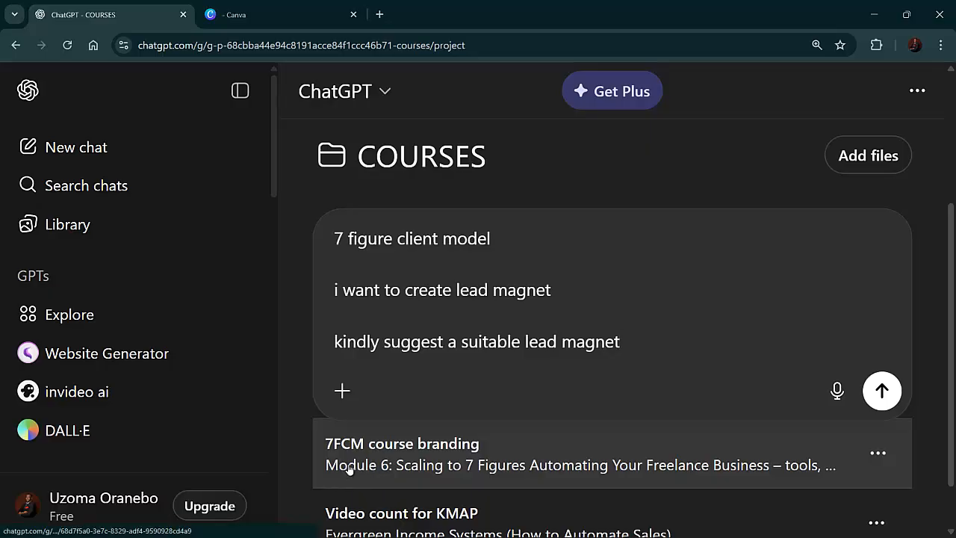
scroll(395, 473, down, 1)
scroll(394, 473, down, 1)
scroll(393, 486, up, 3)
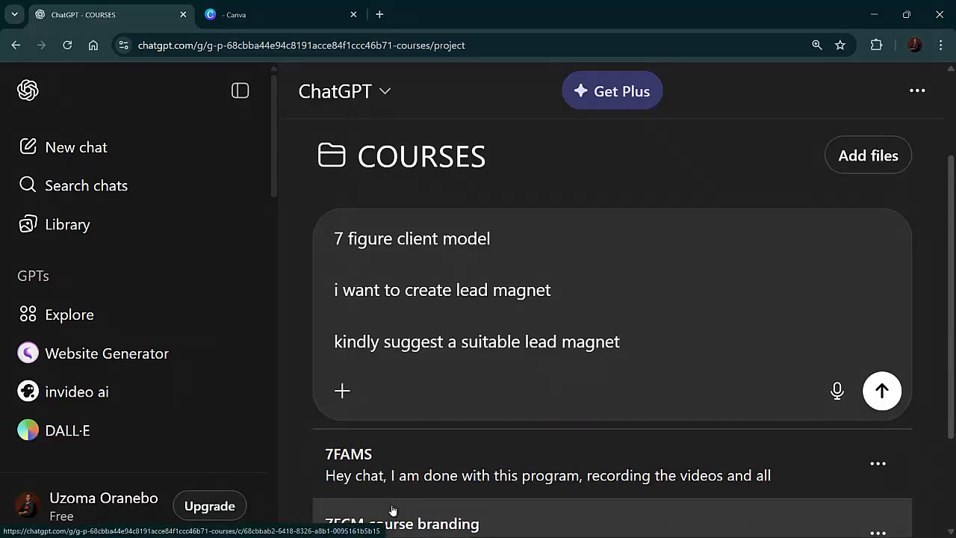
scroll(391, 508, down, 2)
click(384, 489)
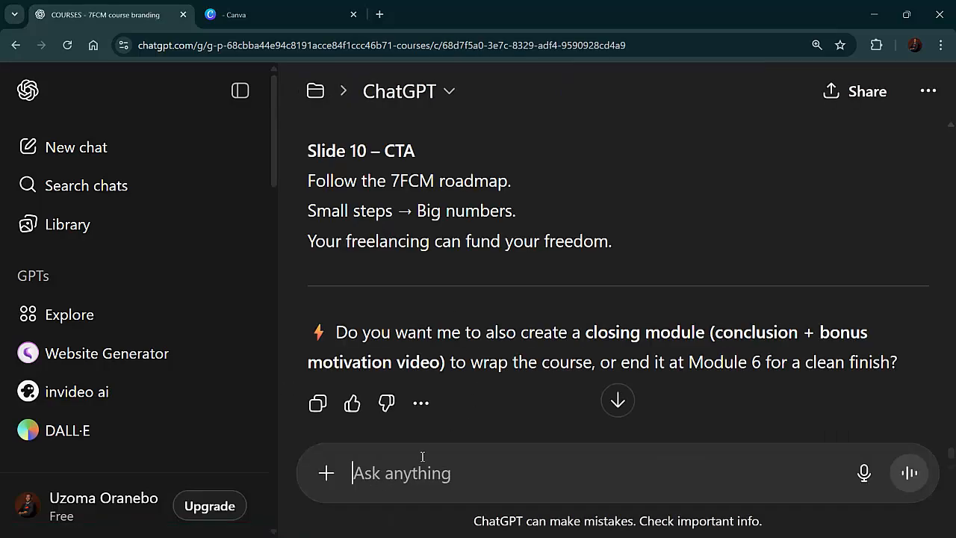
key(ctrl+v)
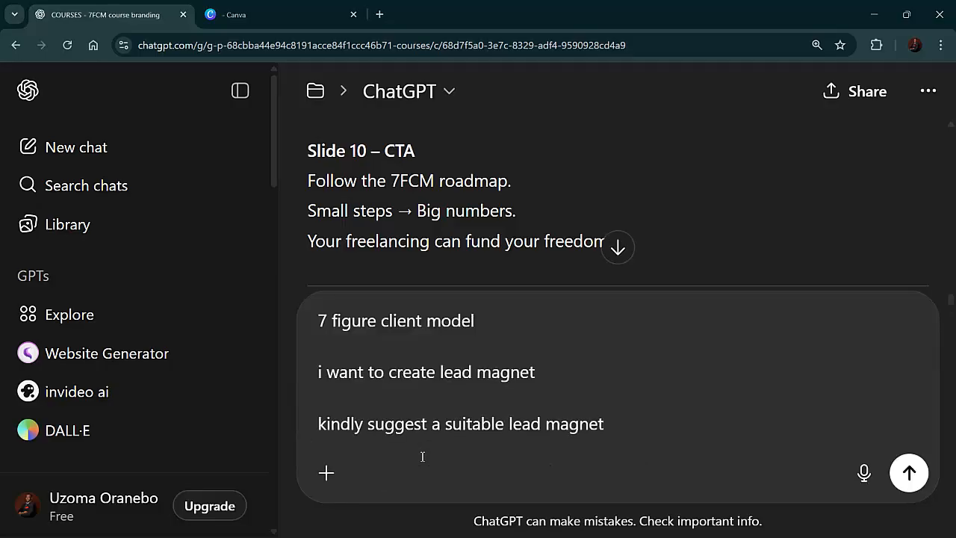
key(Return)
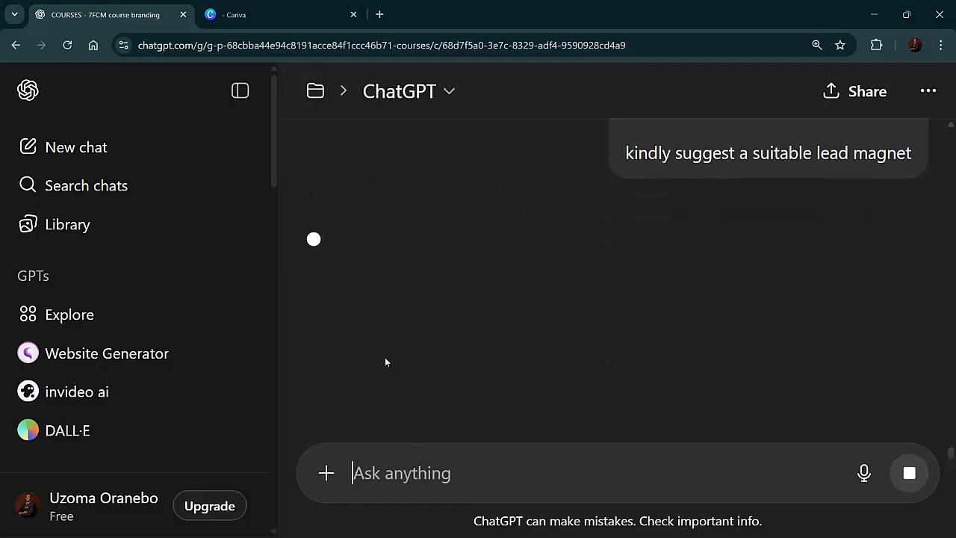
Read through the lead magnet suggestions in ChatGPT's reply
click(254, 15)
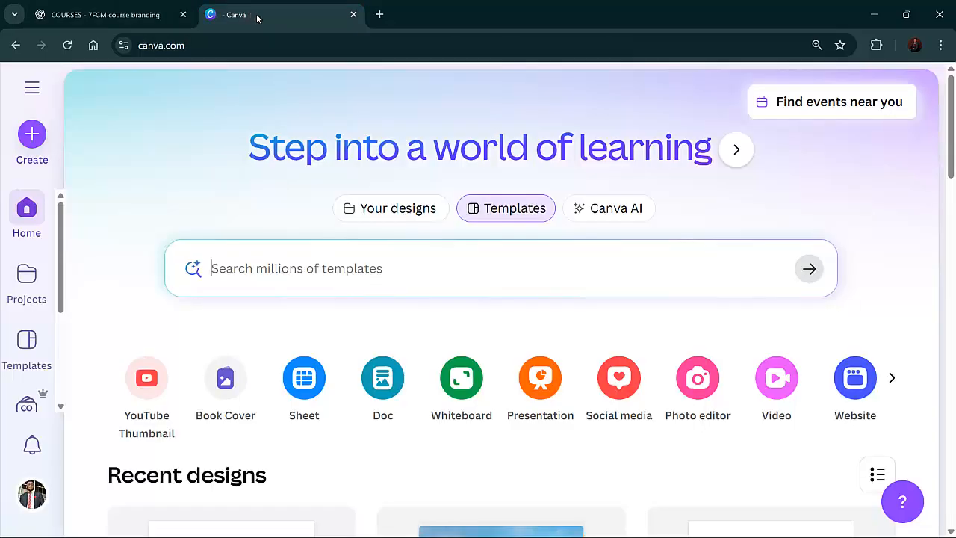
click(142, 15)
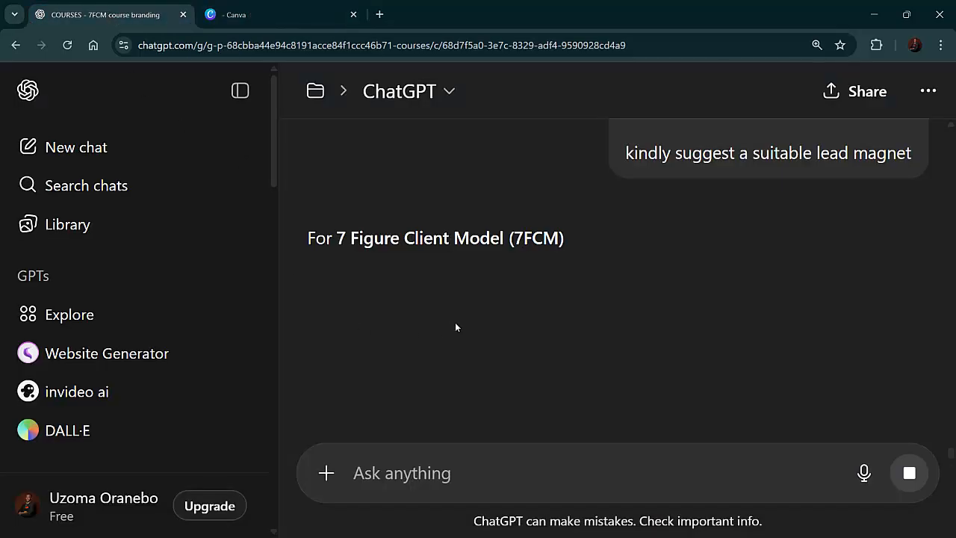
scroll(528, 305, up, 1)
scroll(527, 305, down, 7)
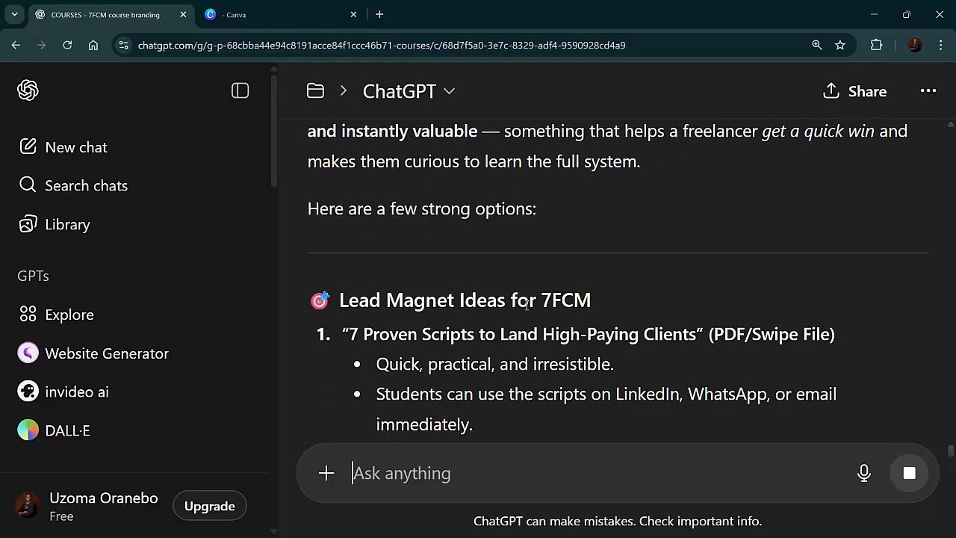
scroll(527, 306, down, 4)
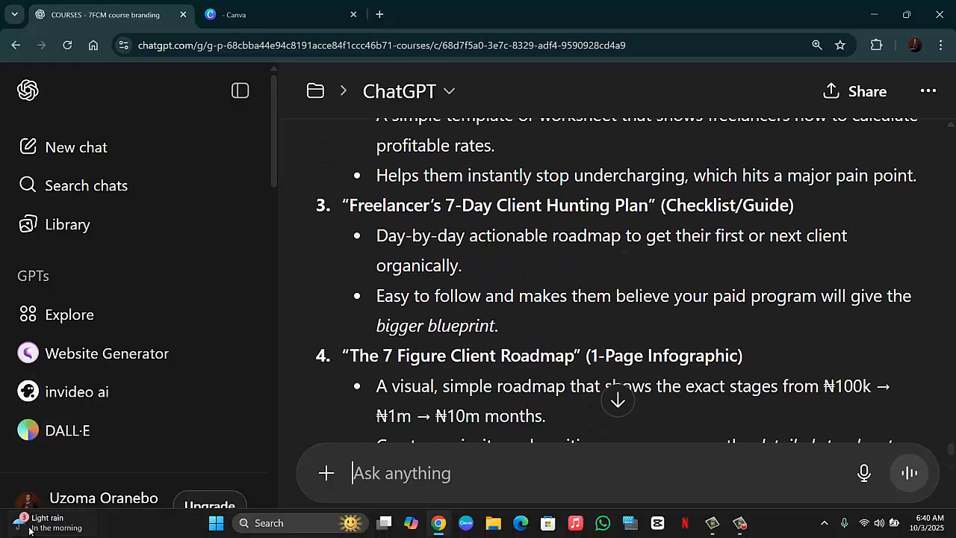
Change the ChatGPT theme to Light in Settings and close the settings
click(38, 499)
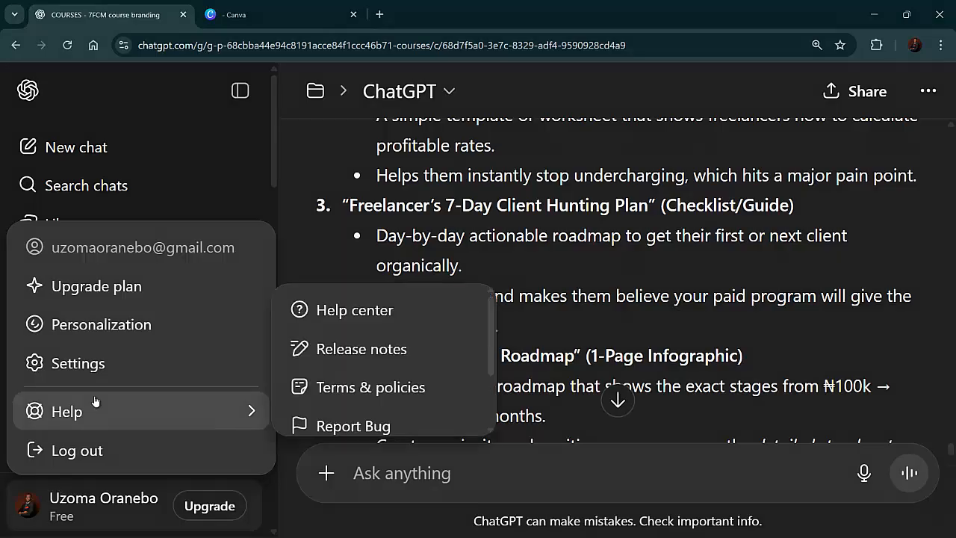
click(93, 366)
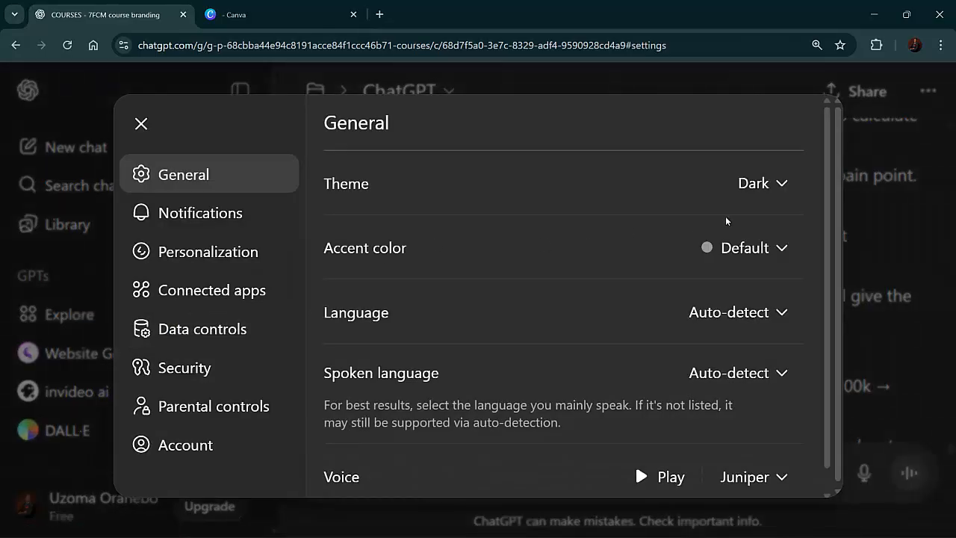
click(743, 199)
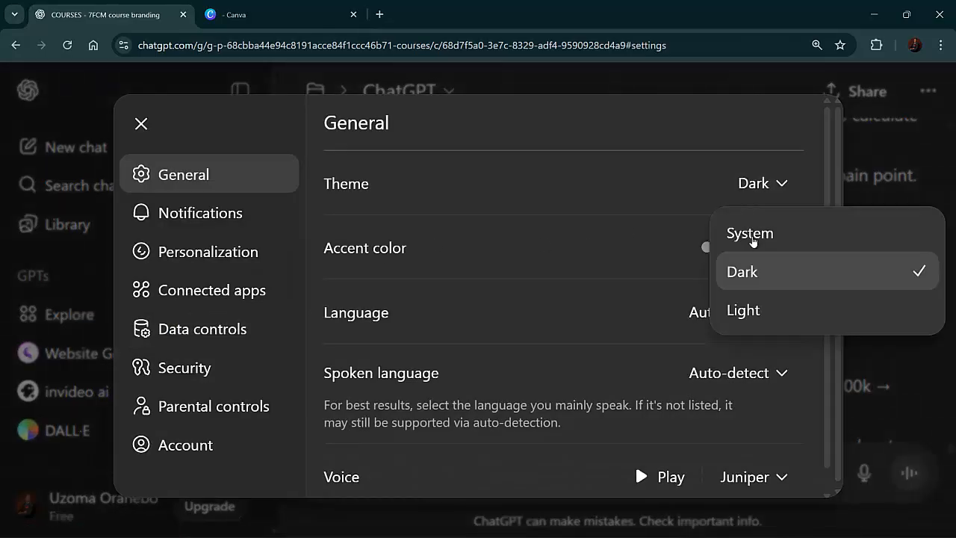
click(744, 310)
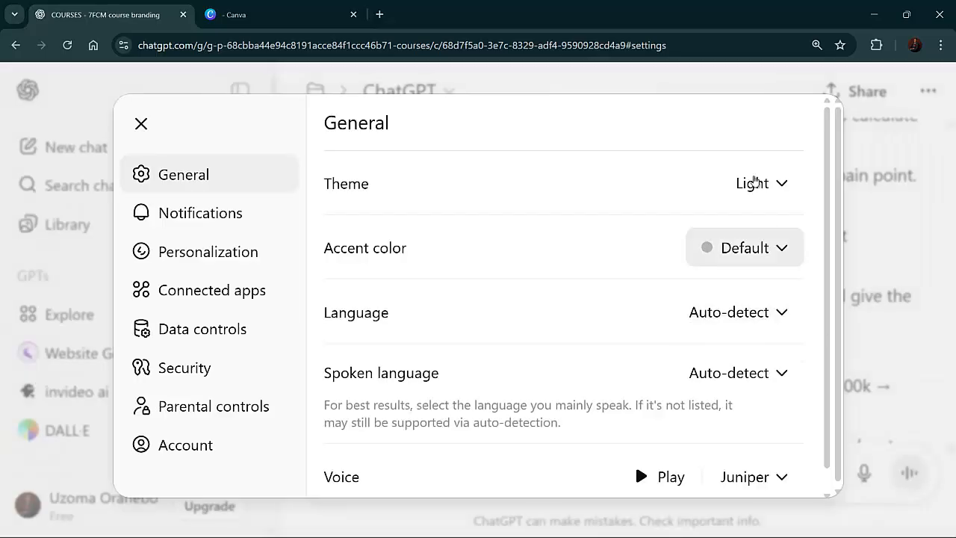
click(870, 150)
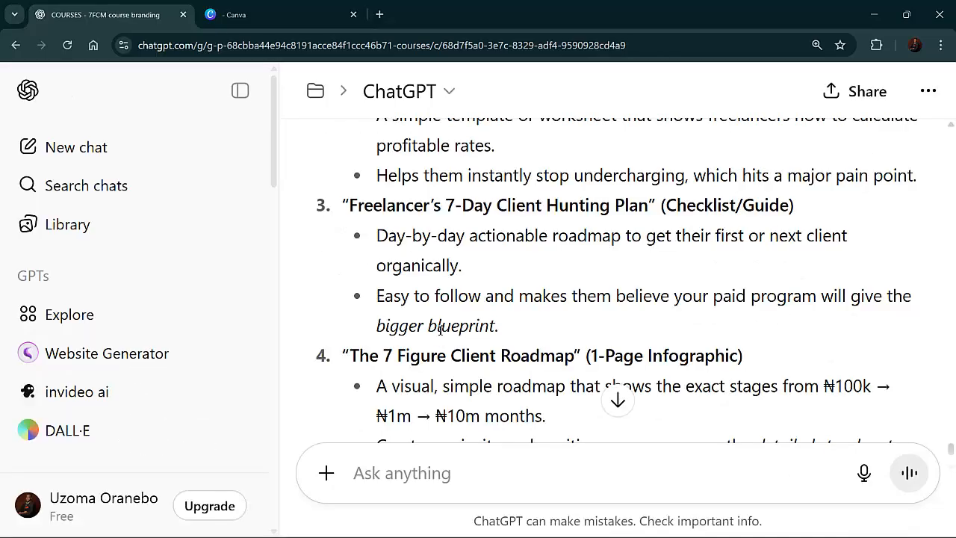
Collapse the sidebar and review the list of lead magnet ideas
scroll(452, 329, up, 2)
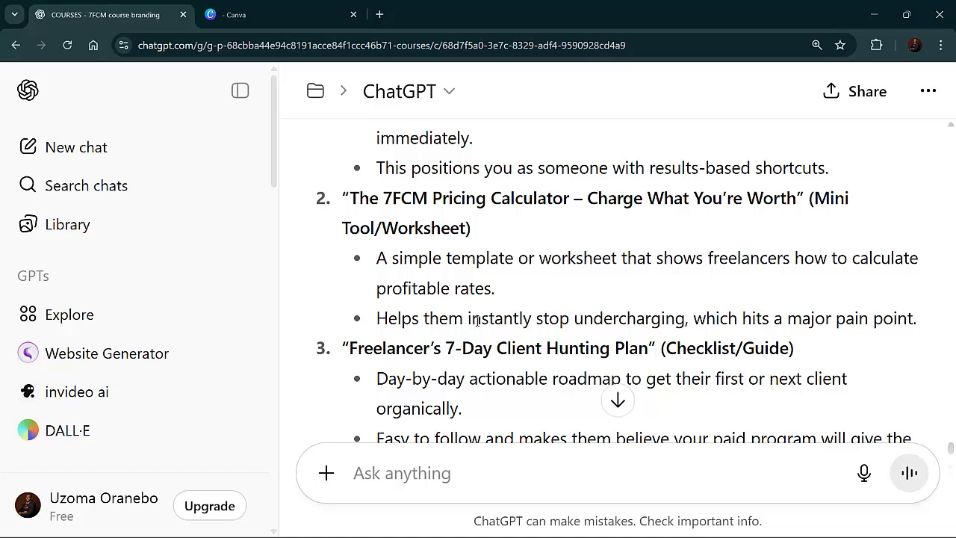
scroll(489, 276, up, 3)
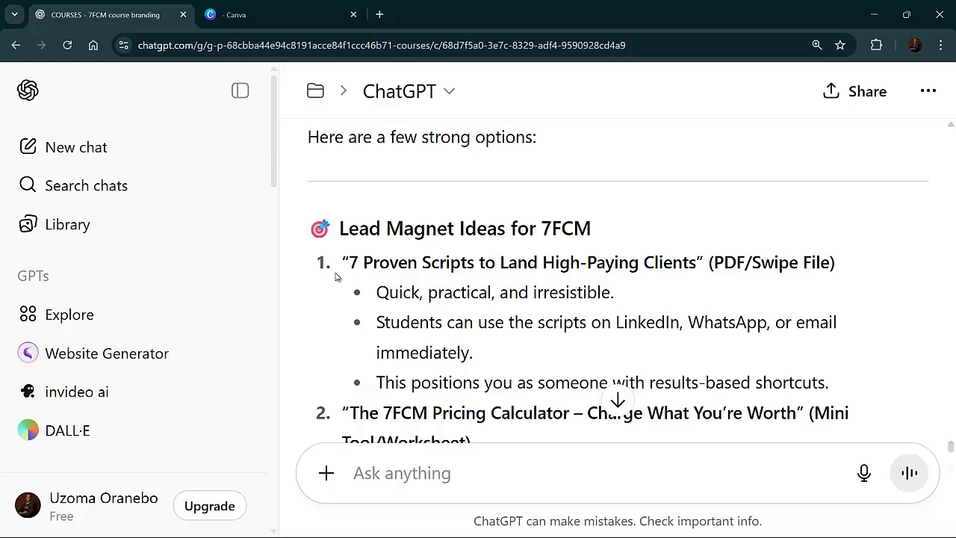
click(239, 92)
scroll(314, 220, up, 8)
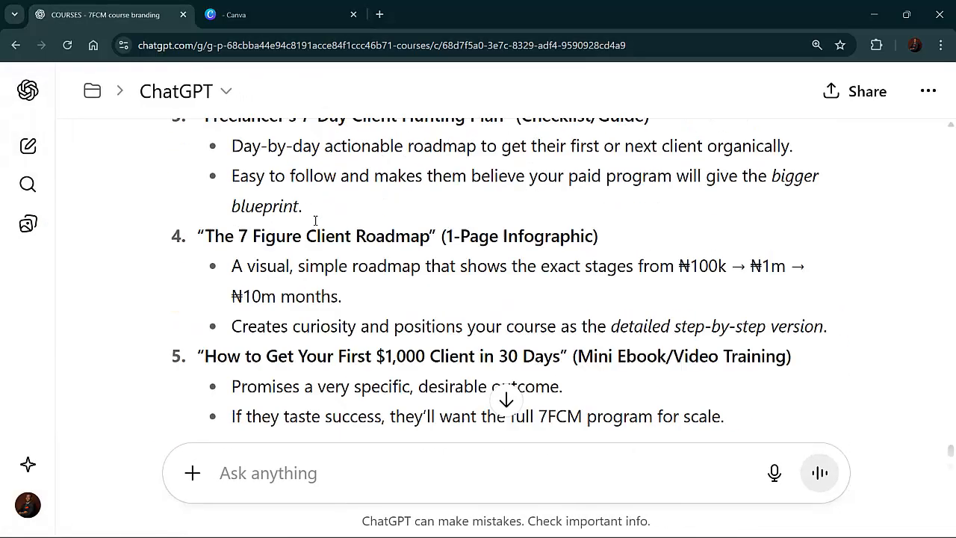
Scroll through the five lead magnet ideas and ChatGPT's recommendation at the end of the reply
scroll(312, 223, up, 2)
scroll(317, 226, down, 3)
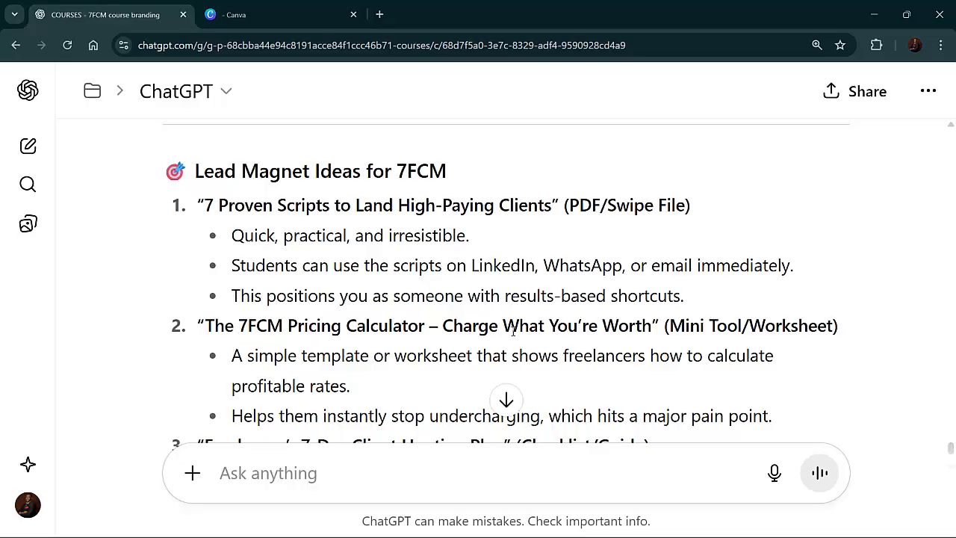
scroll(534, 334, down, 2)
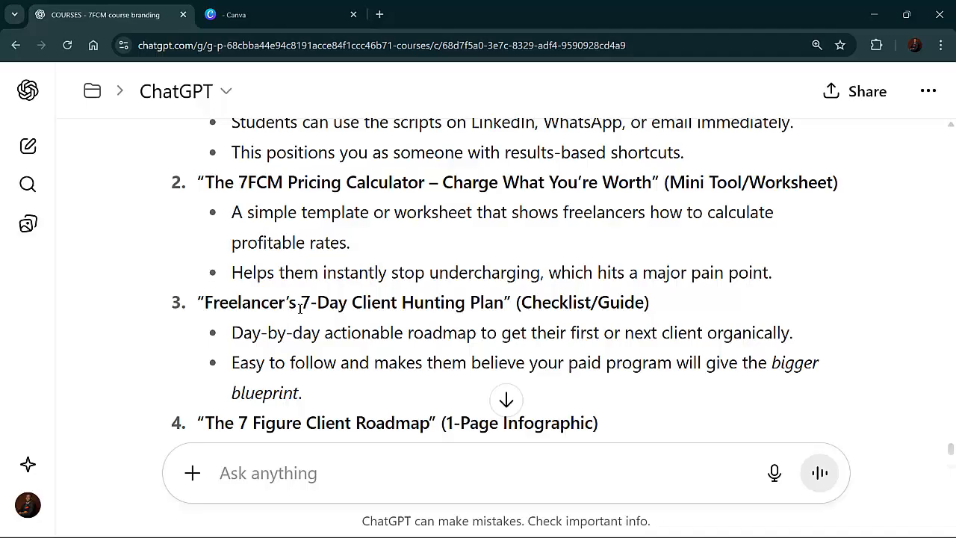
scroll(457, 321, down, 2)
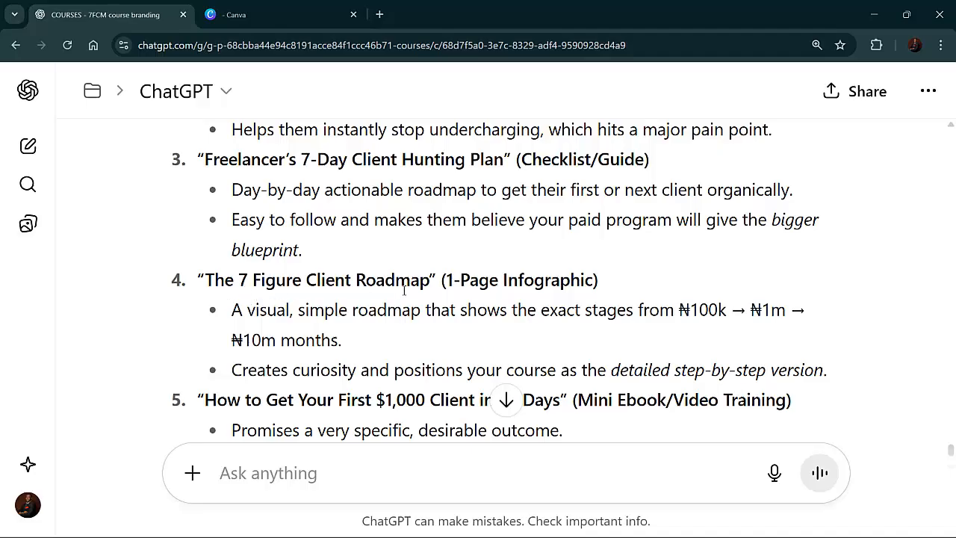
scroll(454, 298, down, 1)
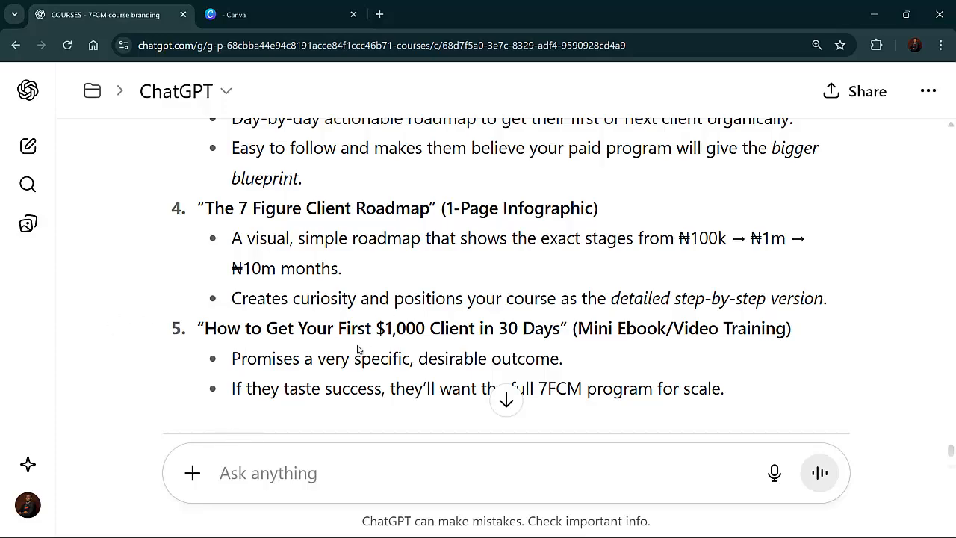
scroll(359, 348, down, 5)
scroll(359, 349, up, 2)
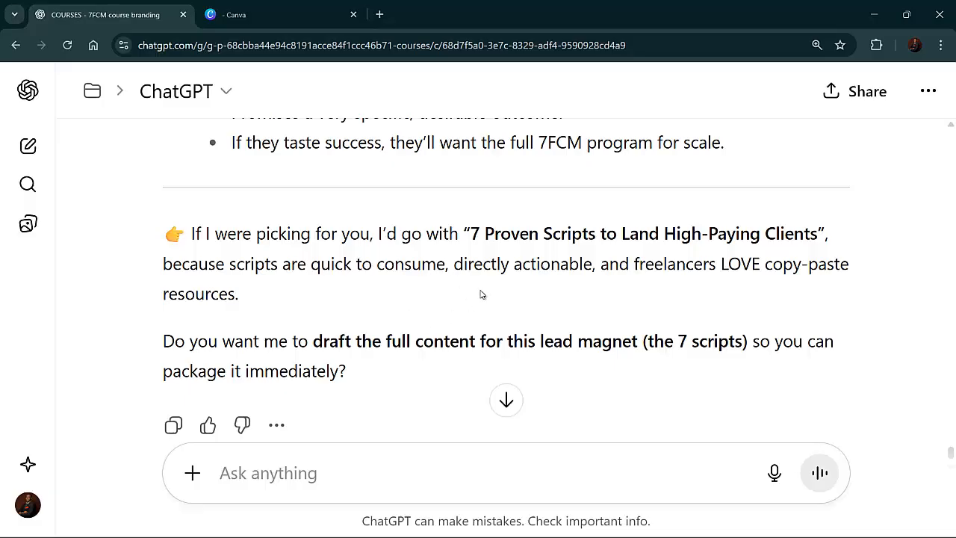
scroll(481, 294, up, 1)
scroll(471, 309, down, 1)
Copy the recommended lead magnet title "7 Proven Scripts to Land High-Paying Clients" from the reply
drag(466, 308, 560, 283)
triple_click(531, 305)
click(479, 241)
drag(470, 234, 818, 230)
right_click(789, 236)
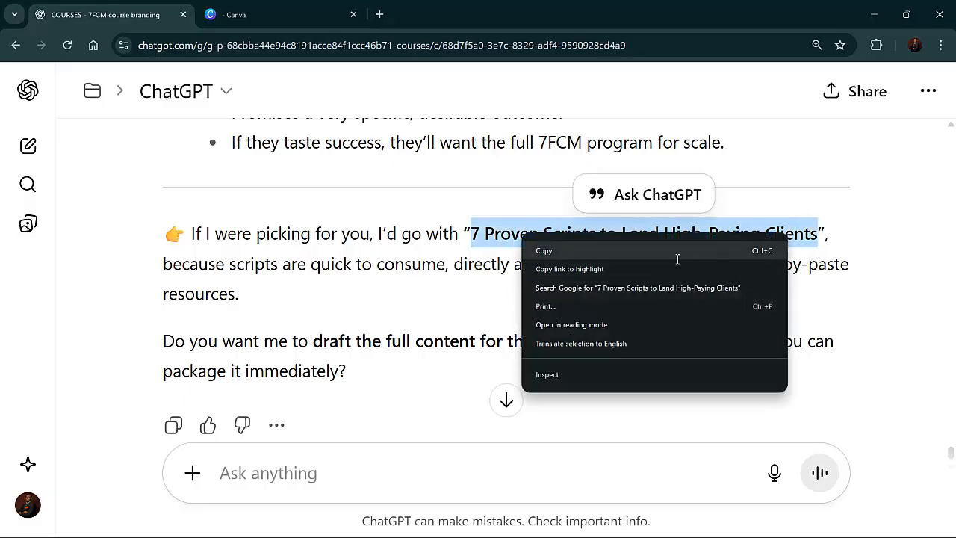
click(567, 250)
Send the message "alright let us create this one - 7 Proven Scripts to Land High-Paying Clients" with the pasted title
click(471, 503)
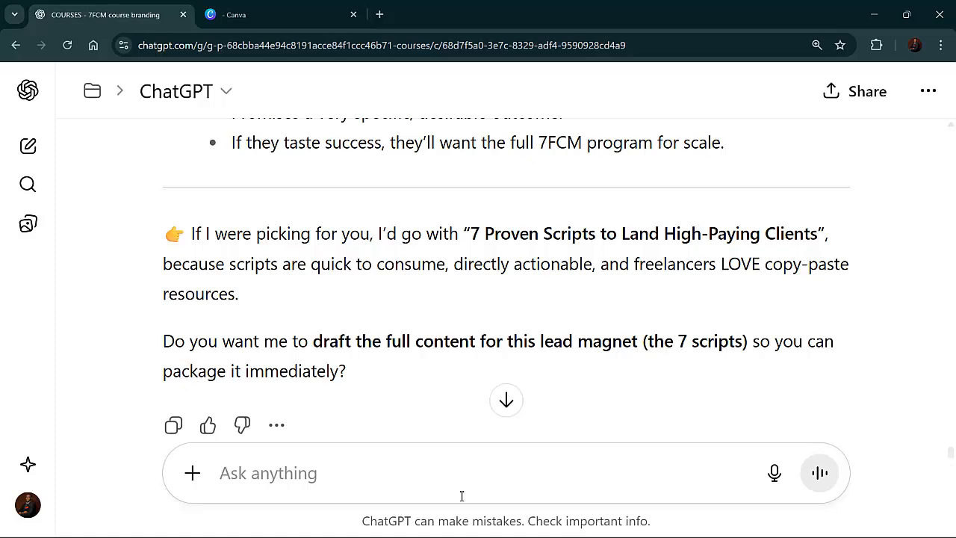
text(alright)
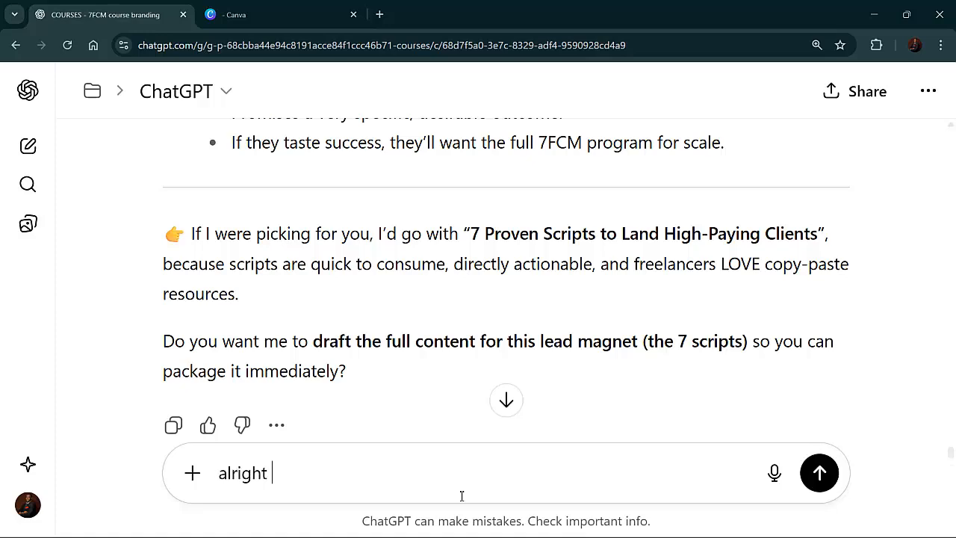
text( let us create this)
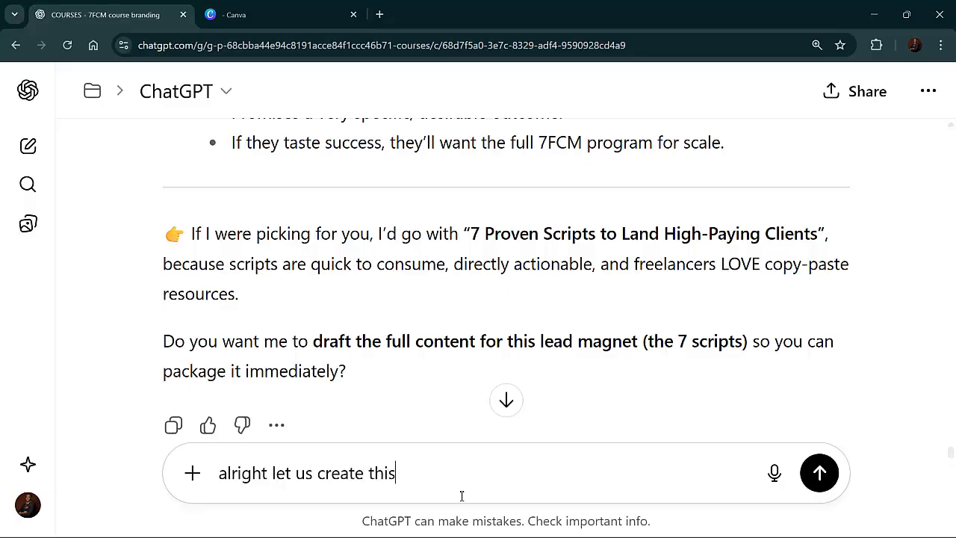
text( one -)
key(ctrl+v)
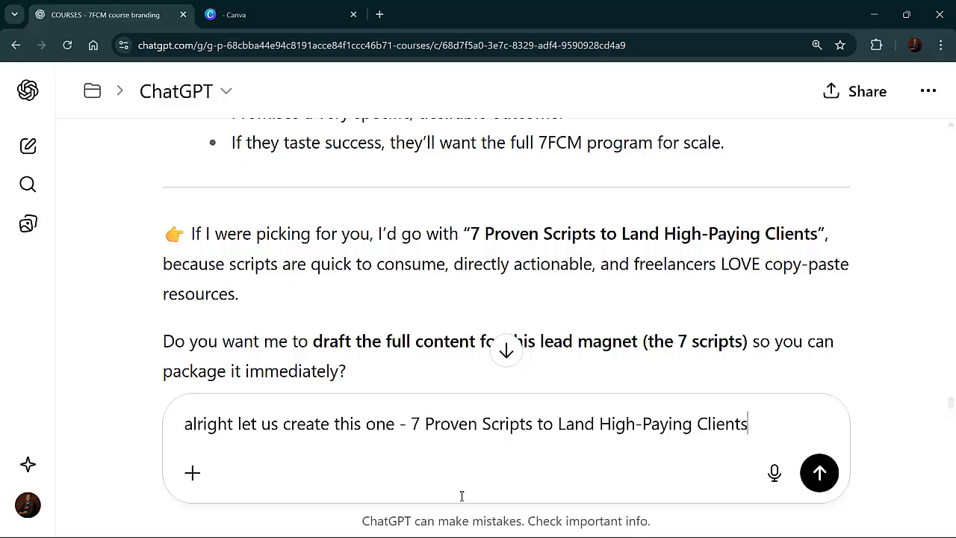
key(Return)
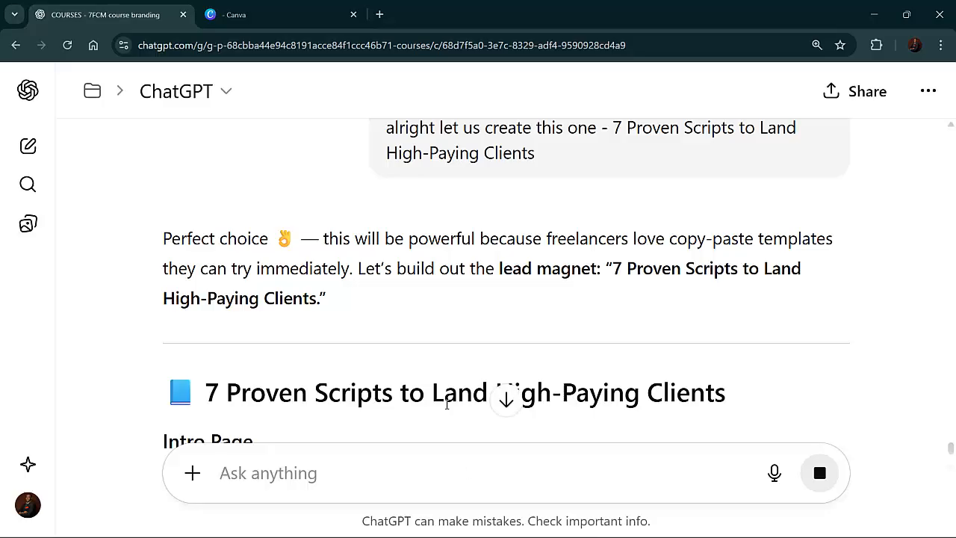
Read through the drafted lead magnet content, from the intro page through the scripts and final page
scroll(417, 384, down, 5)
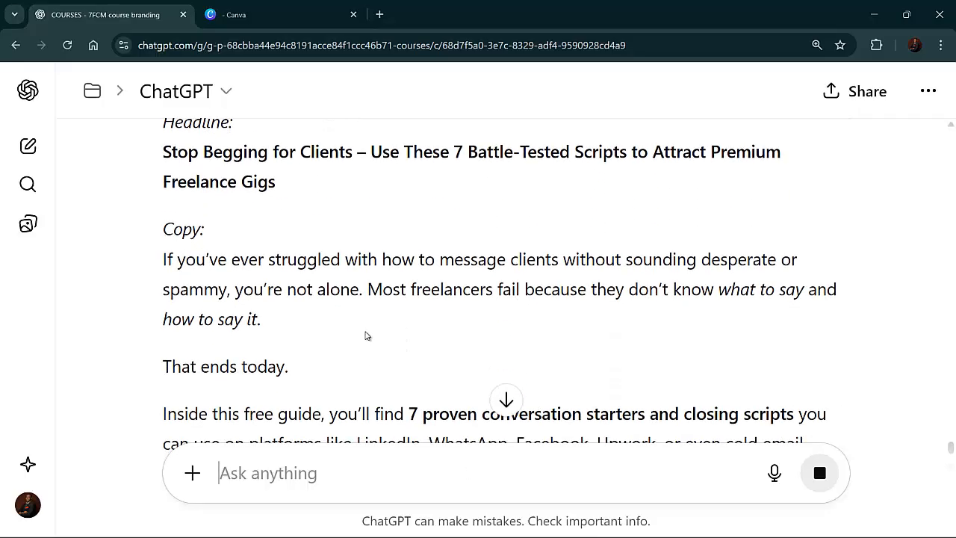
scroll(267, 281, down, 2)
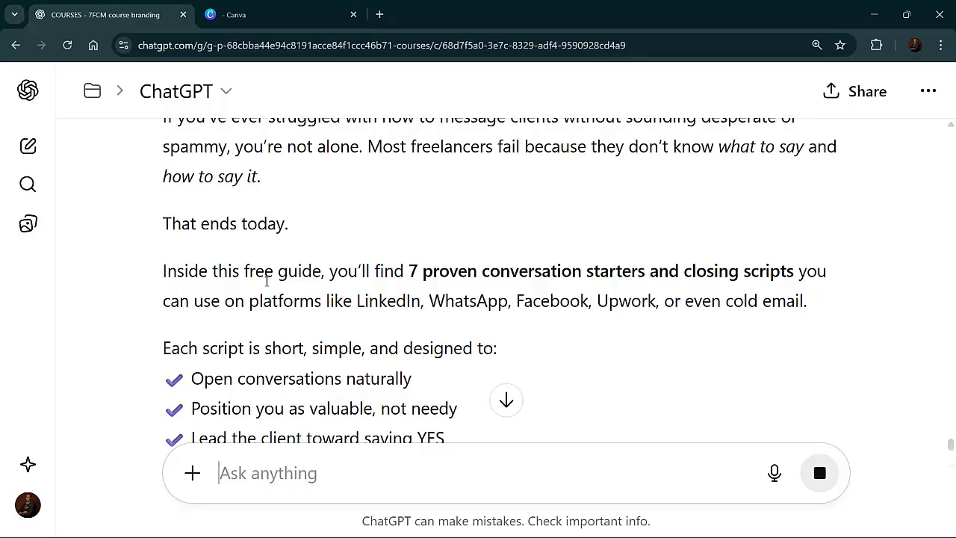
scroll(266, 284, up, 2)
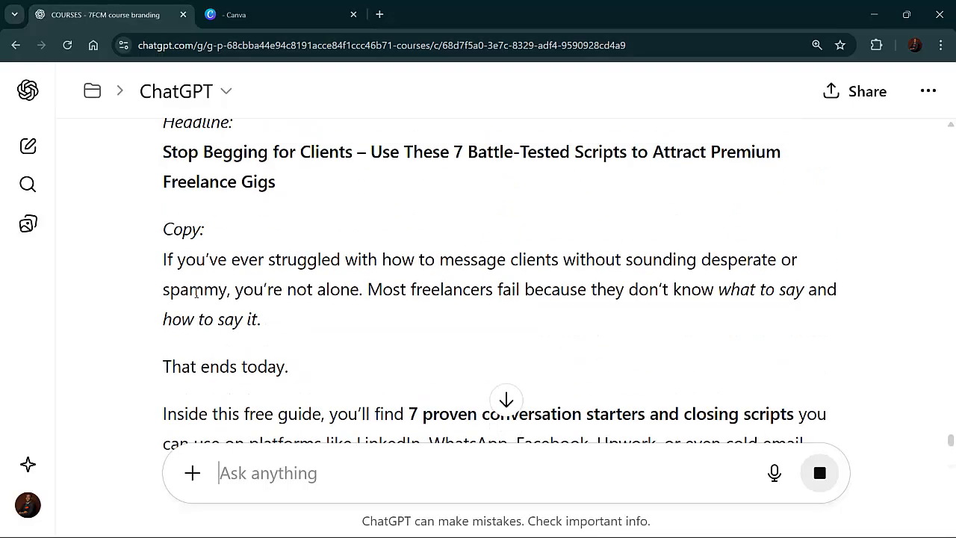
scroll(196, 293, up, 1)
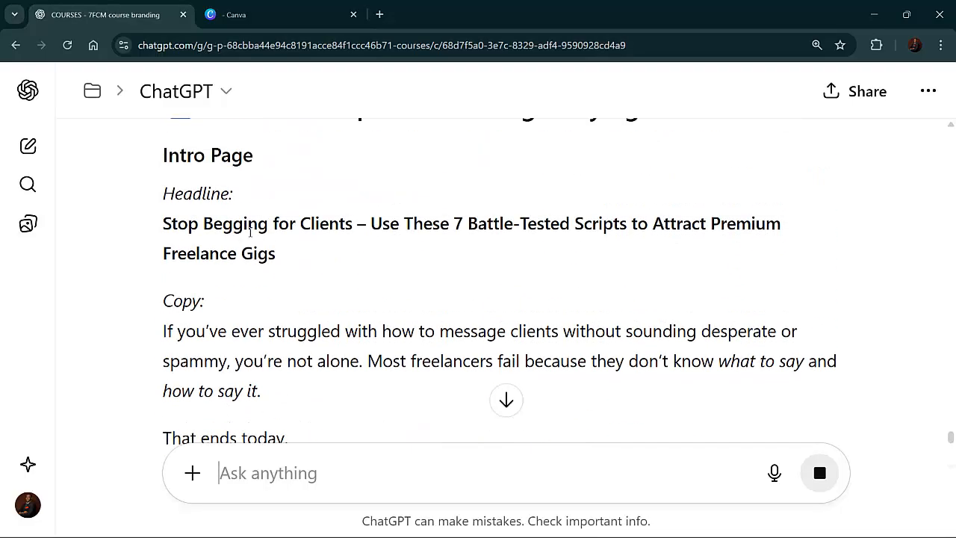
scroll(250, 233, up, 1)
scroll(253, 254, down, 10)
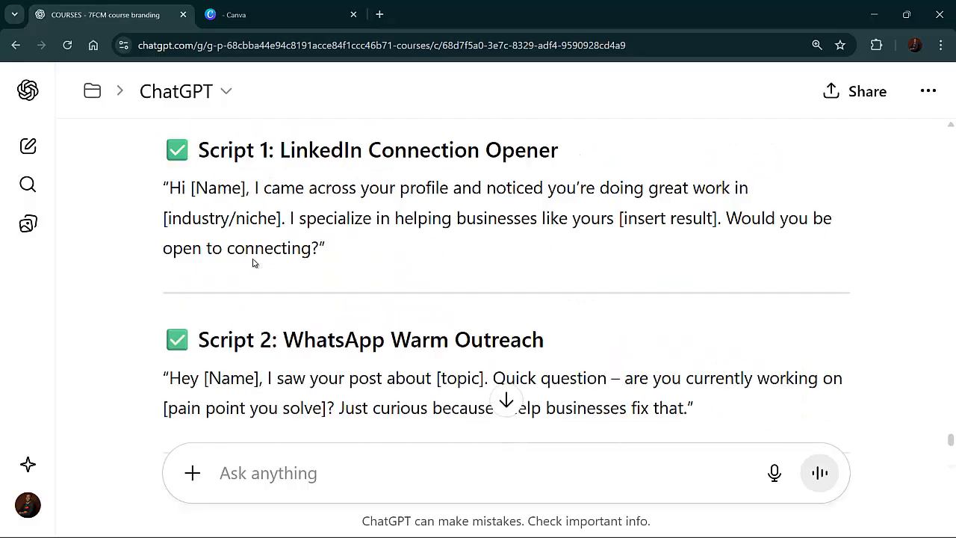
scroll(254, 265, up, 1)
scroll(254, 267, down, 1)
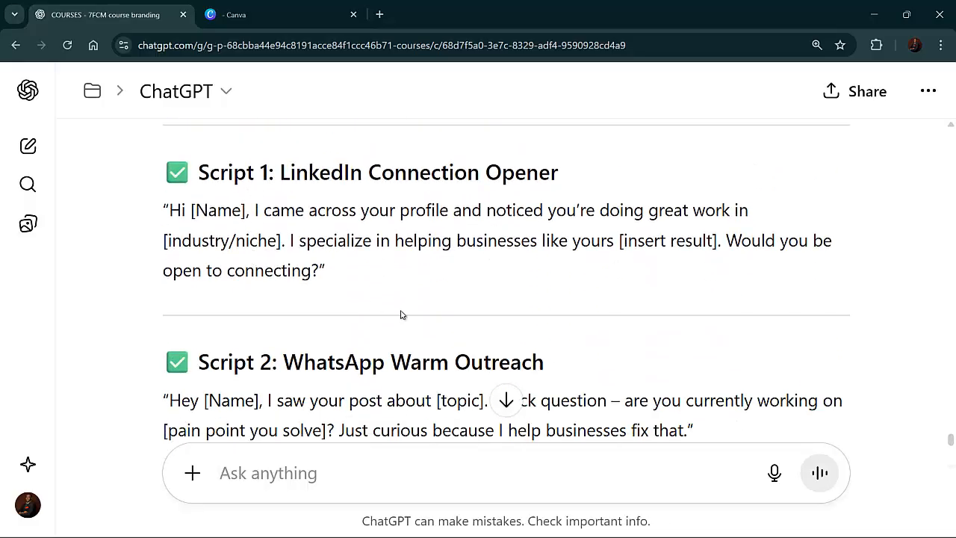
scroll(400, 314, down, 8)
scroll(378, 302, down, 10)
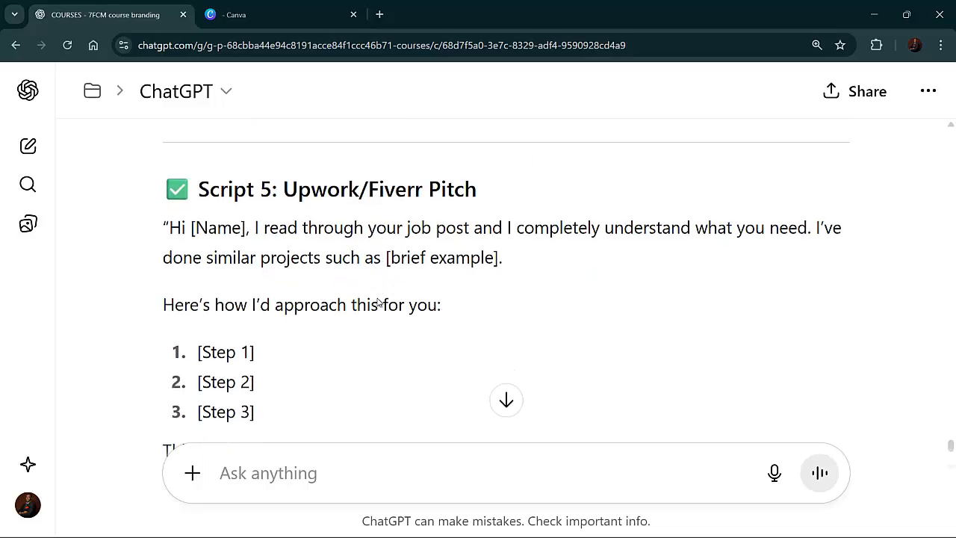
scroll(381, 307, down, 5)
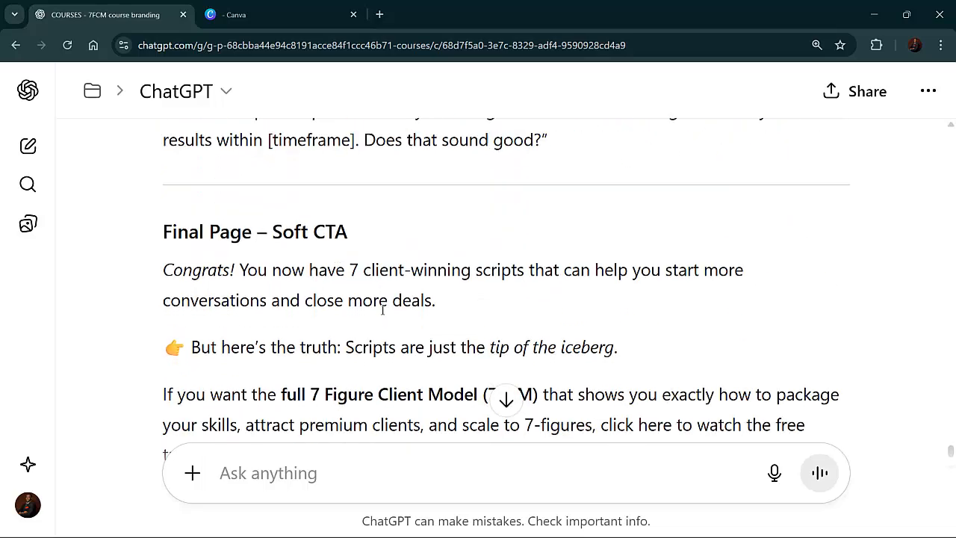
scroll(382, 312, up, 6)
scroll(380, 310, up, 10)
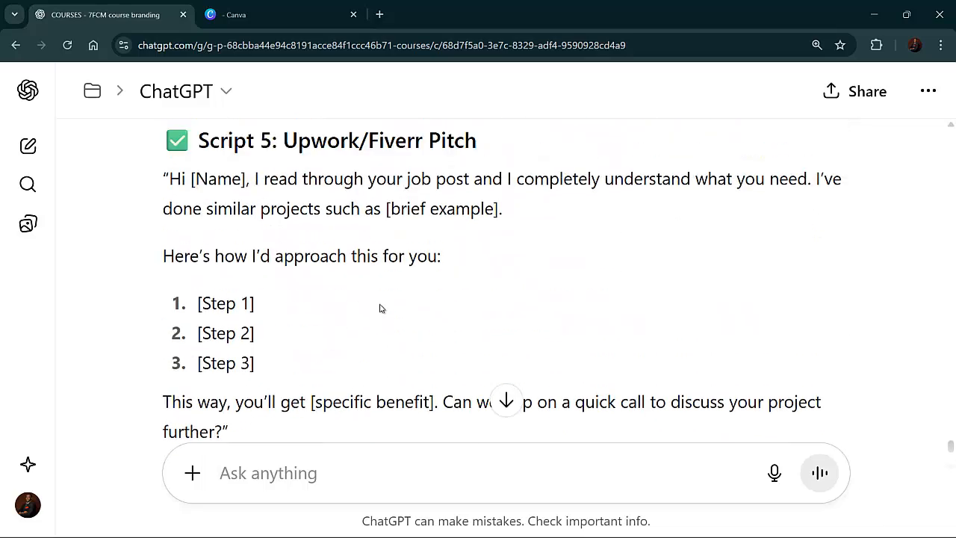
scroll(382, 306, down, 5)
scroll(382, 305, down, 2)
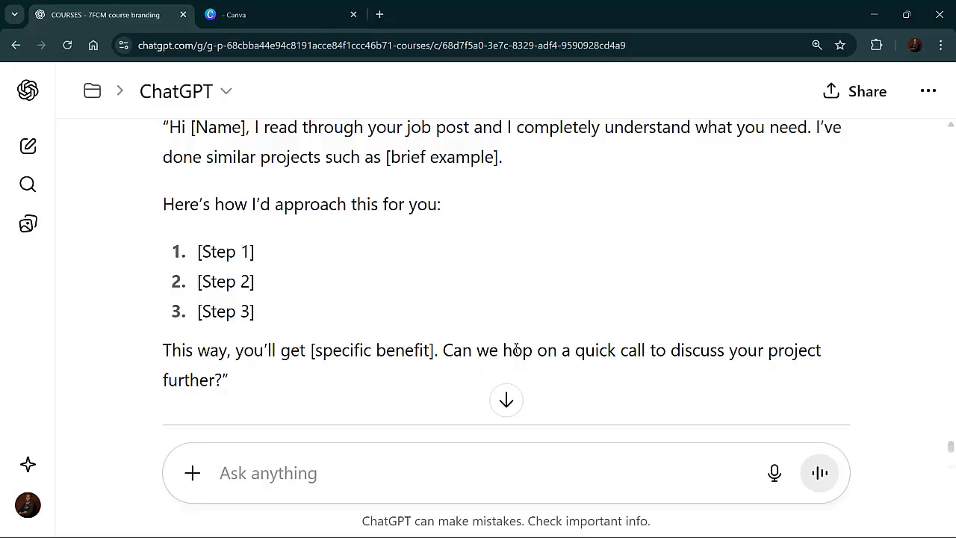
scroll(336, 303, up, 2)
scroll(328, 344, up, 1)
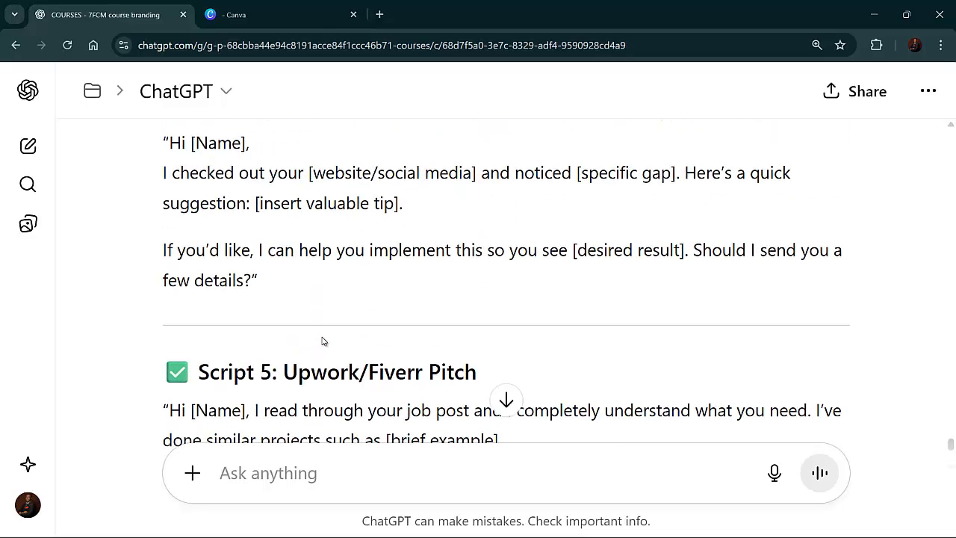
scroll(324, 340, down, 13)
scroll(324, 340, up, 4)
scroll(324, 338, up, 15)
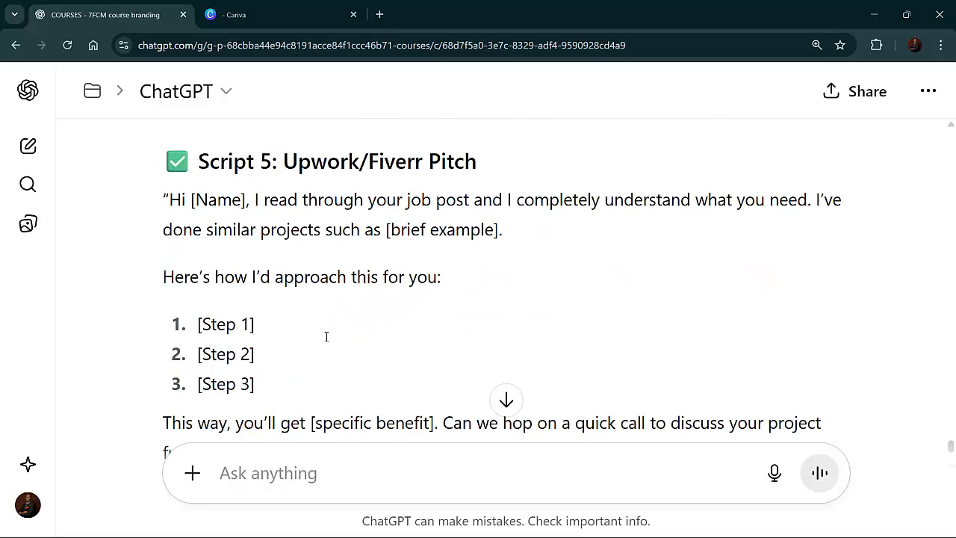
scroll(326, 334, up, 2)
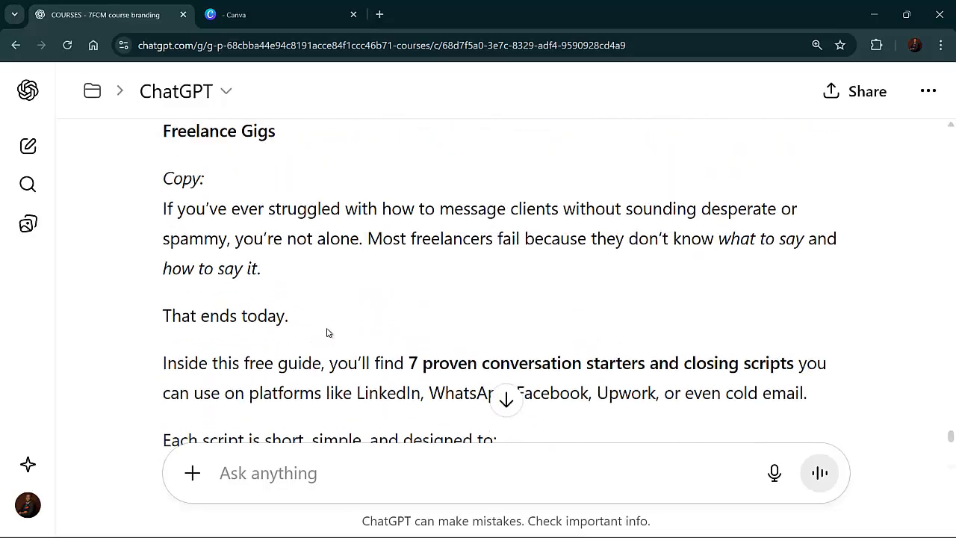
Switch to the Canva tab, search templates for "book template" and browse the results
click(258, 19)
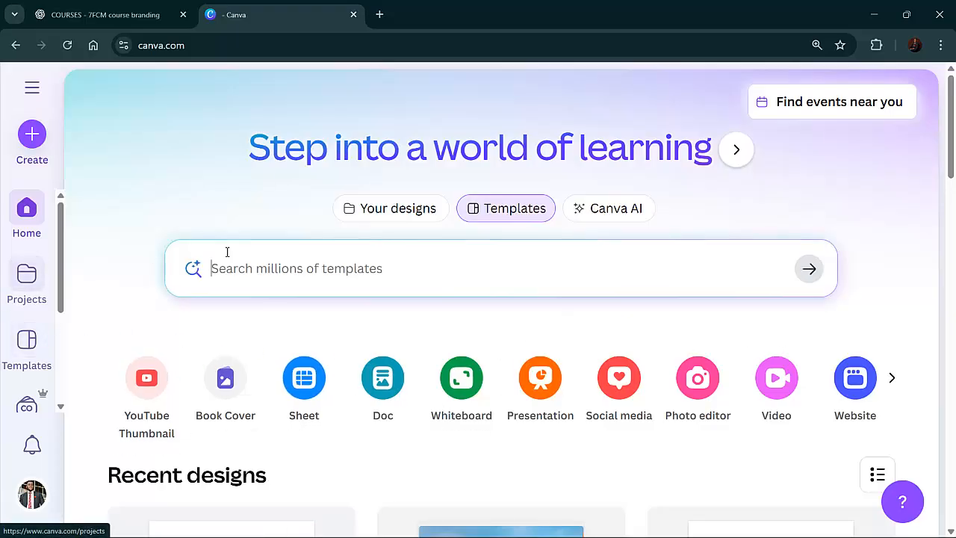
click(279, 260)
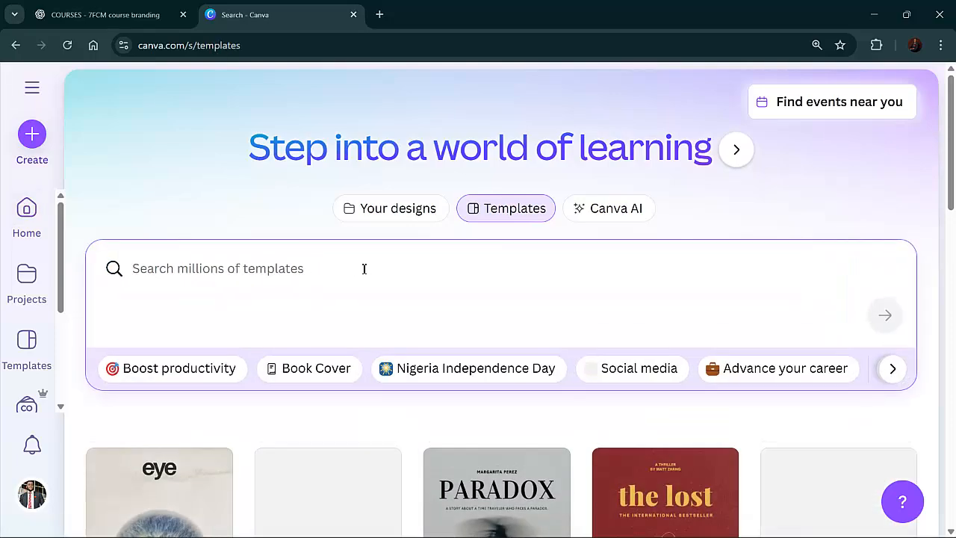
text(book template)
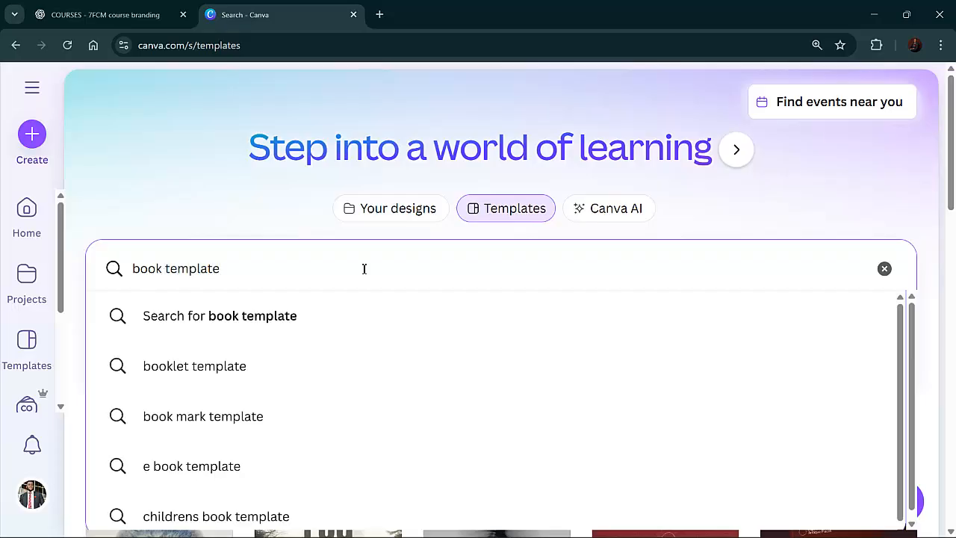
key(Return)
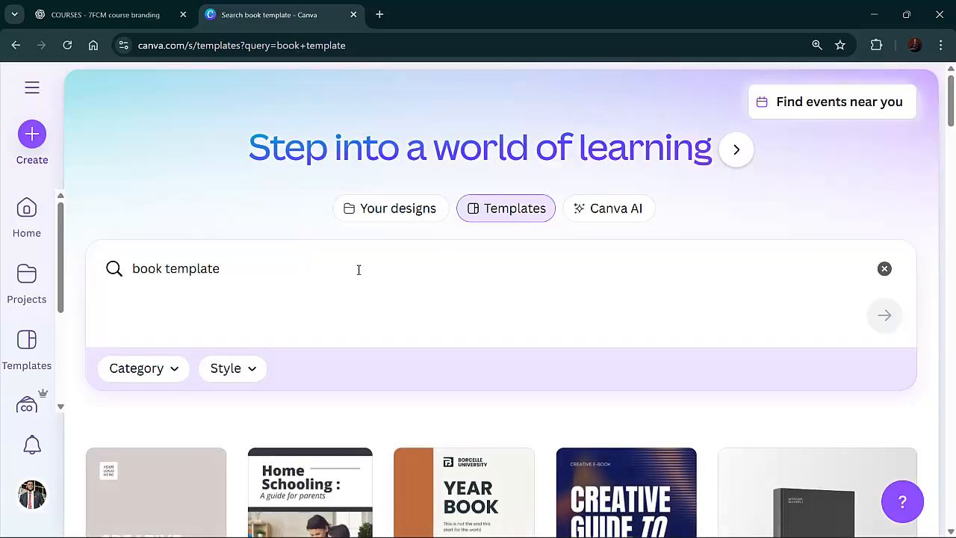
scroll(286, 312, down, 2)
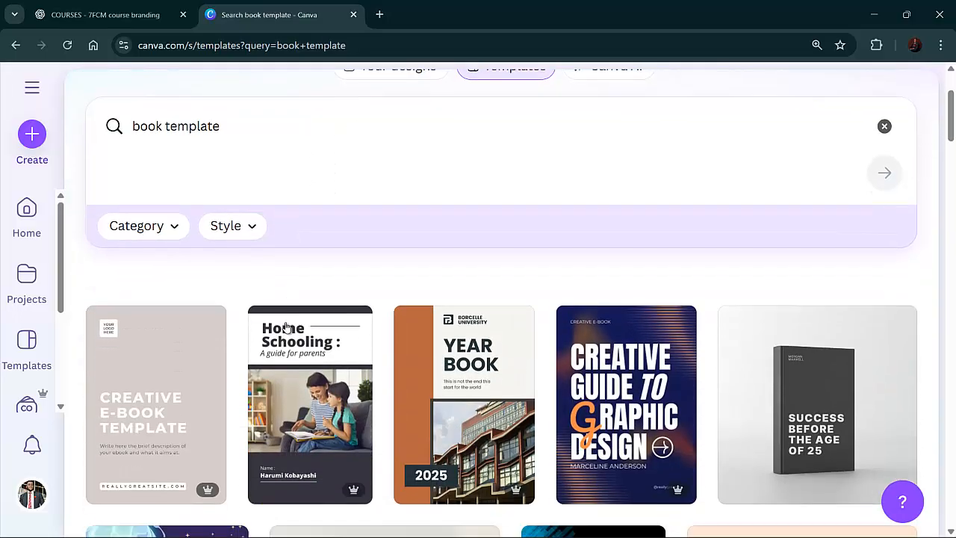
scroll(290, 400, down, 1)
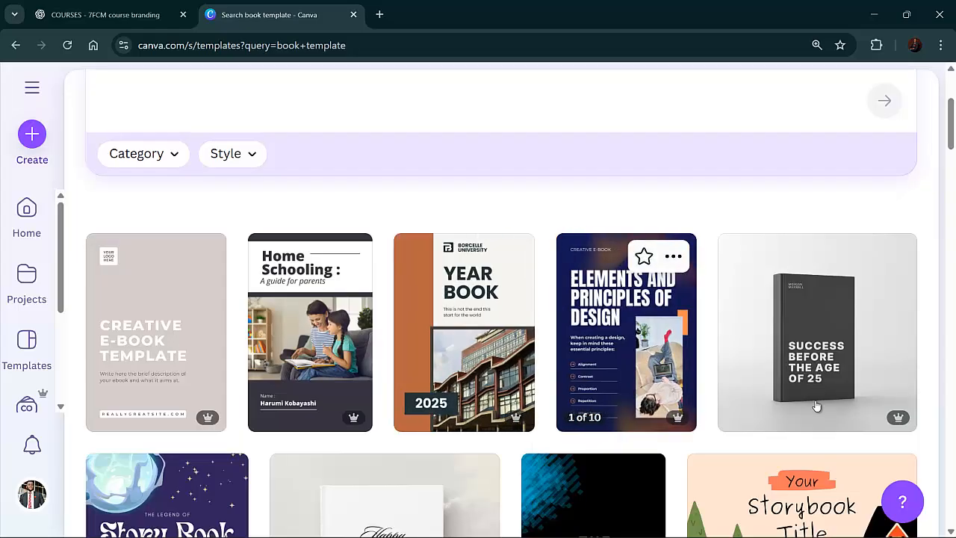
scroll(745, 395, down, 4)
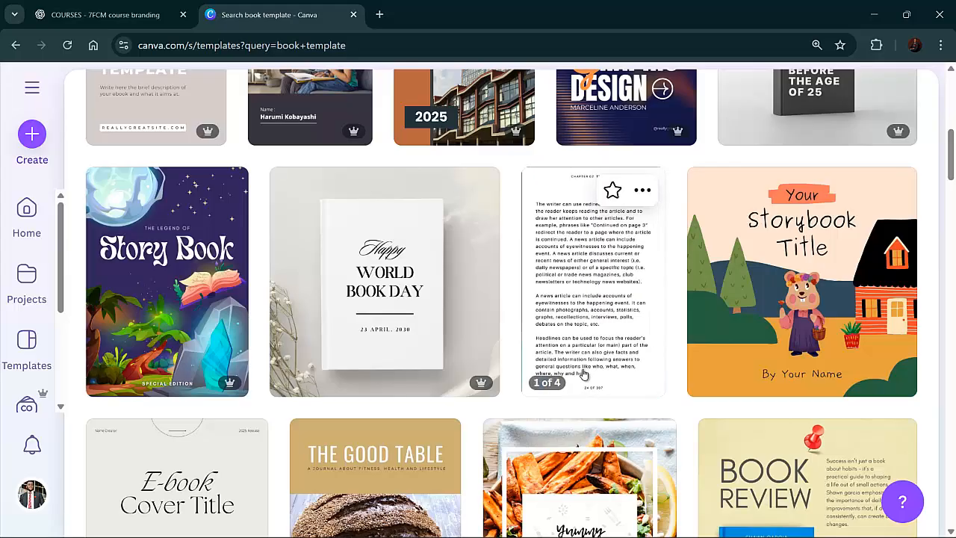
scroll(482, 357, down, 3)
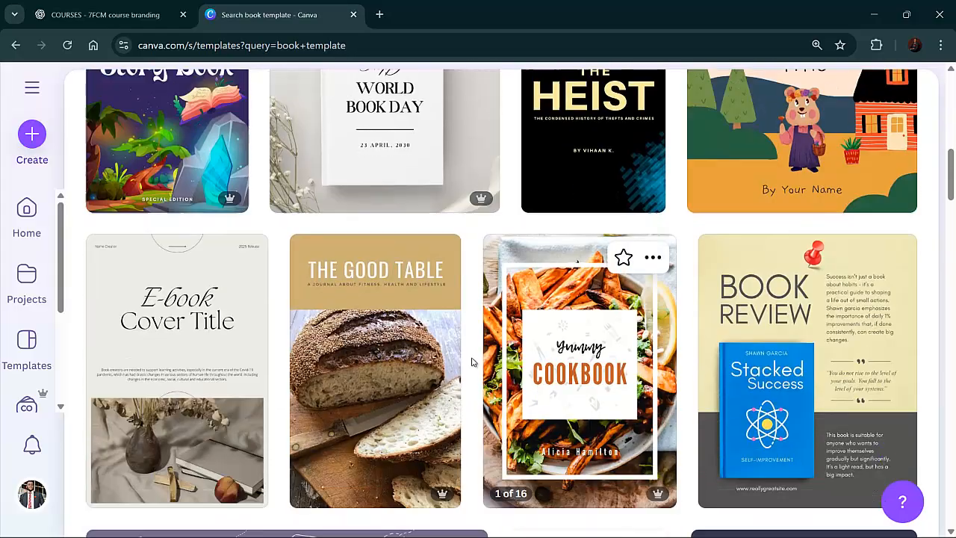
scroll(472, 361, down, 2)
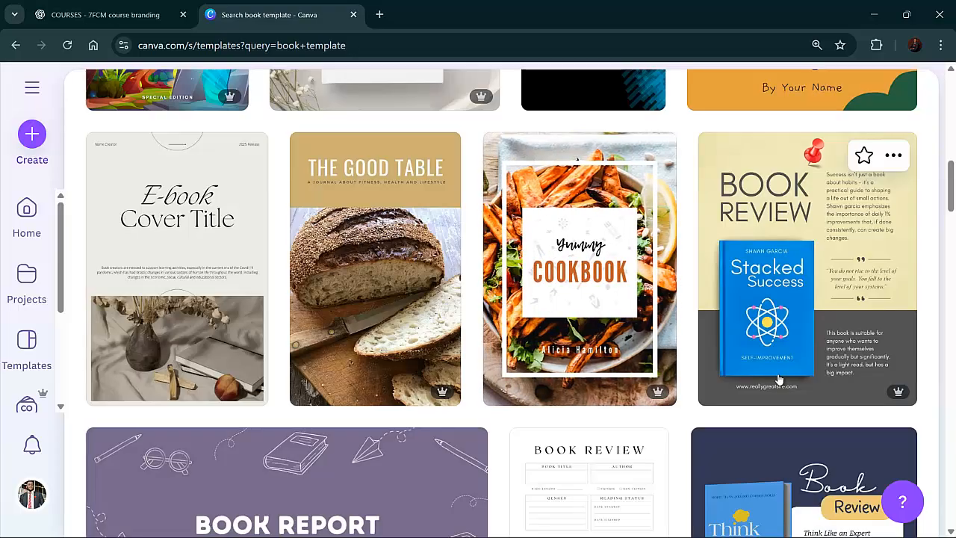
scroll(777, 380, down, 3)
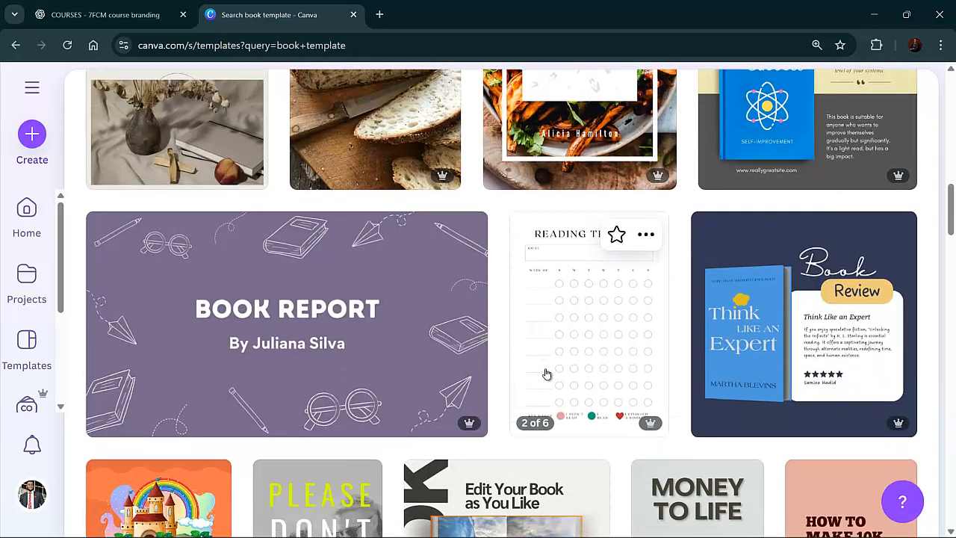
scroll(546, 374, down, 5)
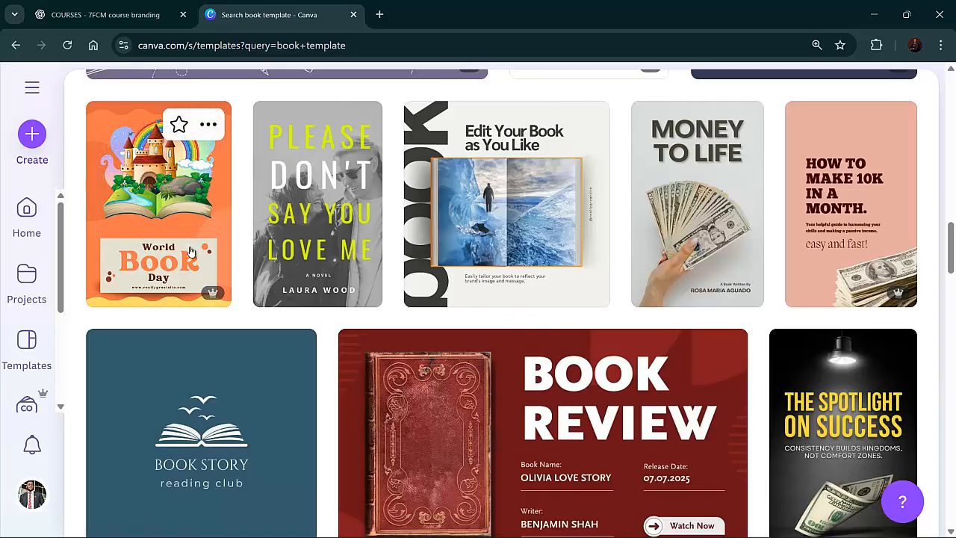
Browse the book templates, open the "White And Blue Modern Home Schooling Book Cover" template for customizing, and scroll through its pages
scroll(191, 251, down, 5)
scroll(444, 330, down, 4)
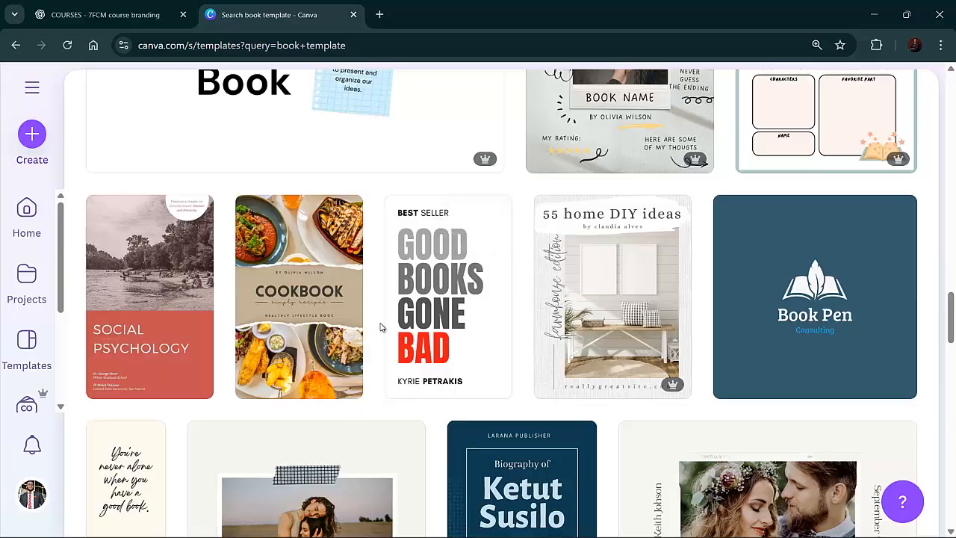
scroll(380, 327, down, 3)
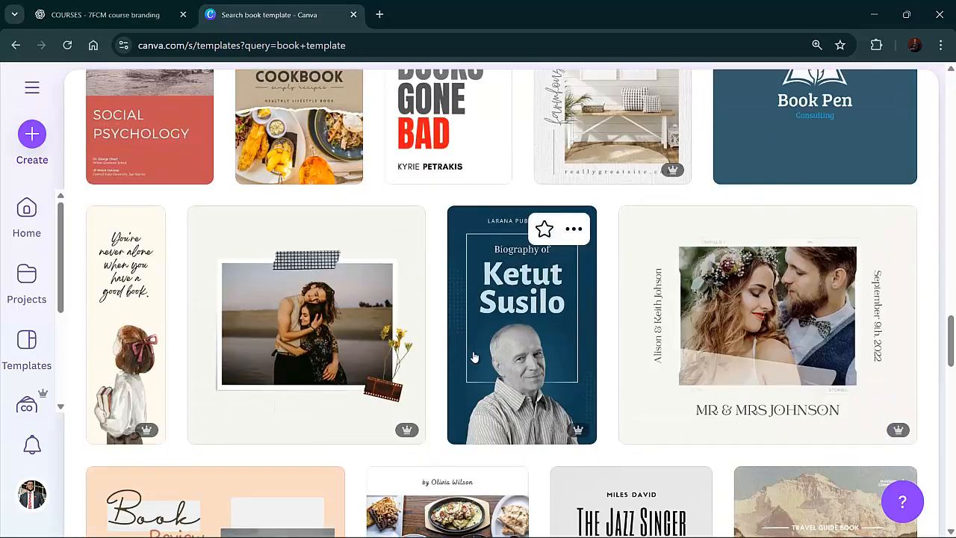
scroll(473, 357, down, 6)
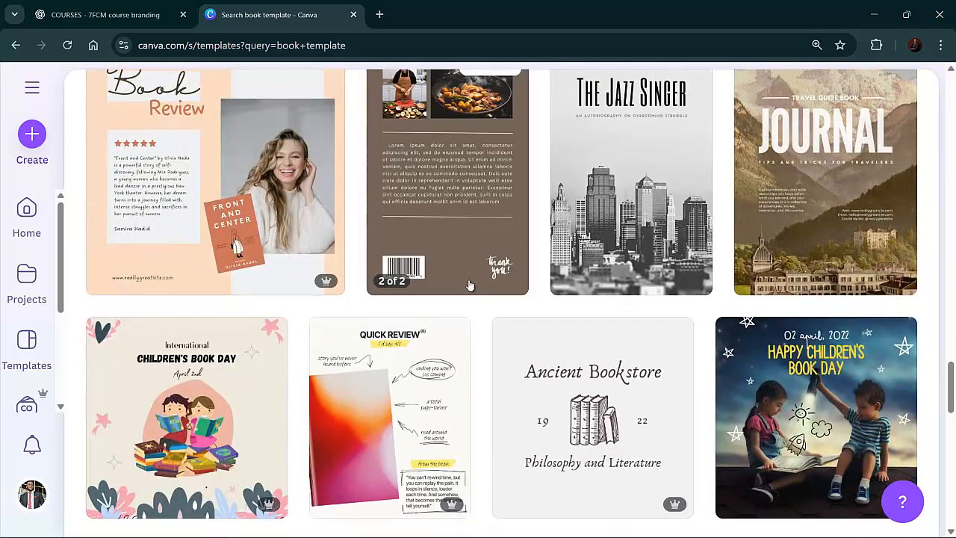
scroll(463, 269, up, 8)
scroll(452, 252, up, 15)
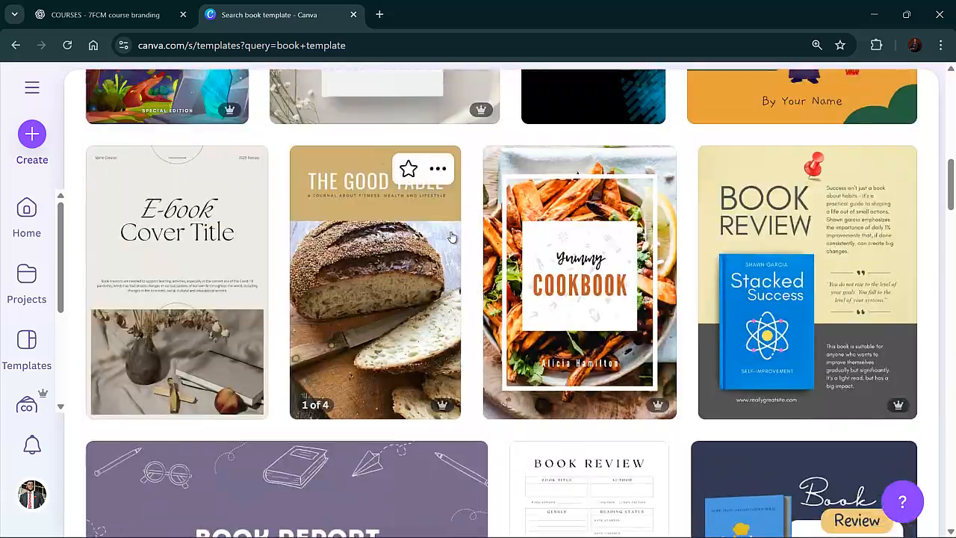
scroll(362, 339, down, 1)
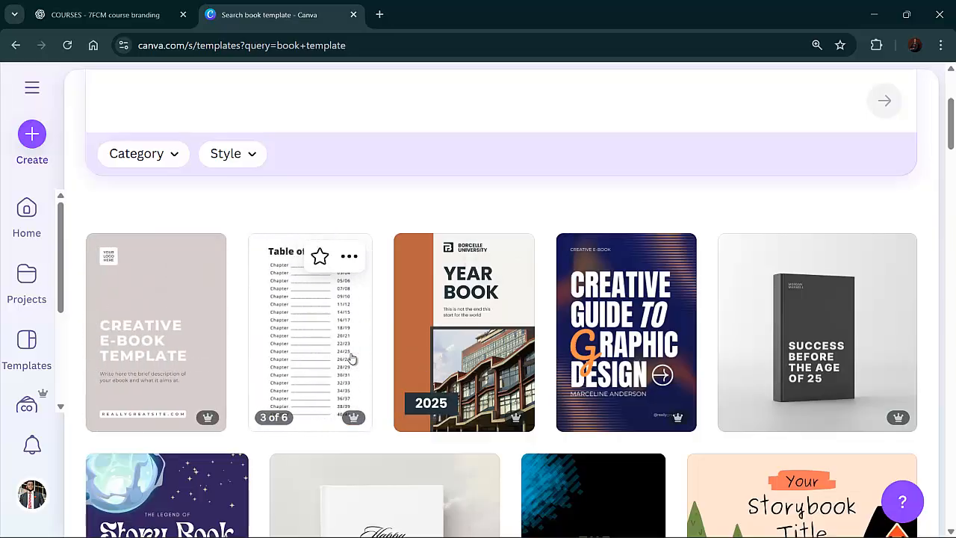
click(351, 359)
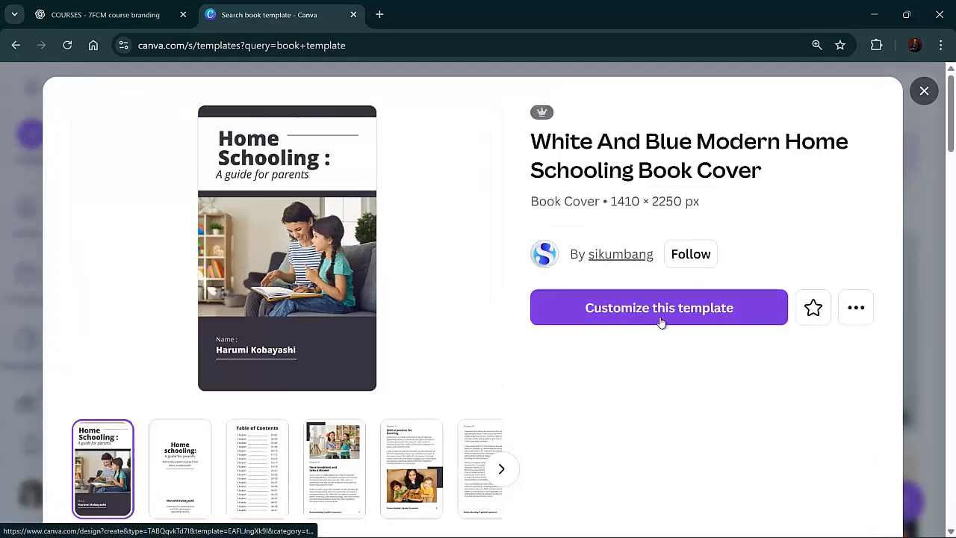
click(661, 323)
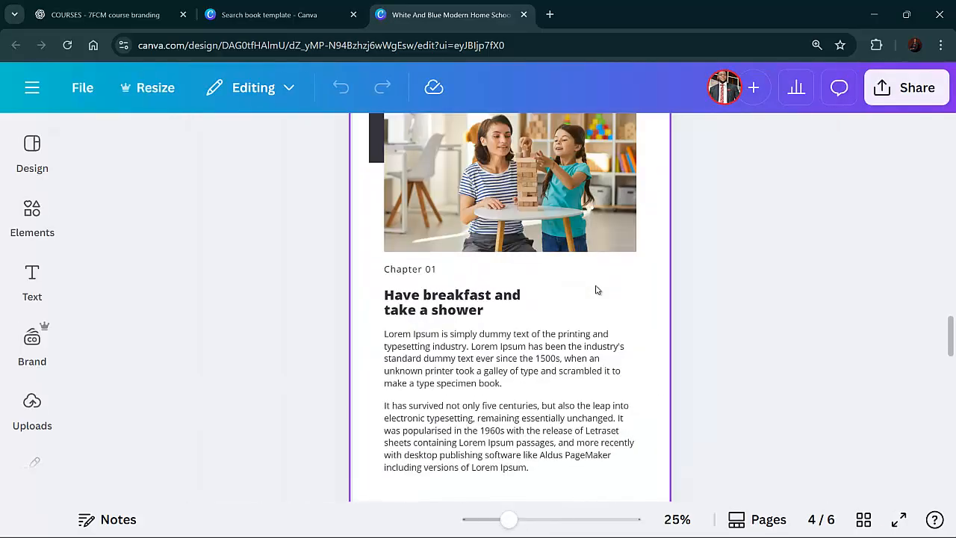
scroll(337, 259, up, 15)
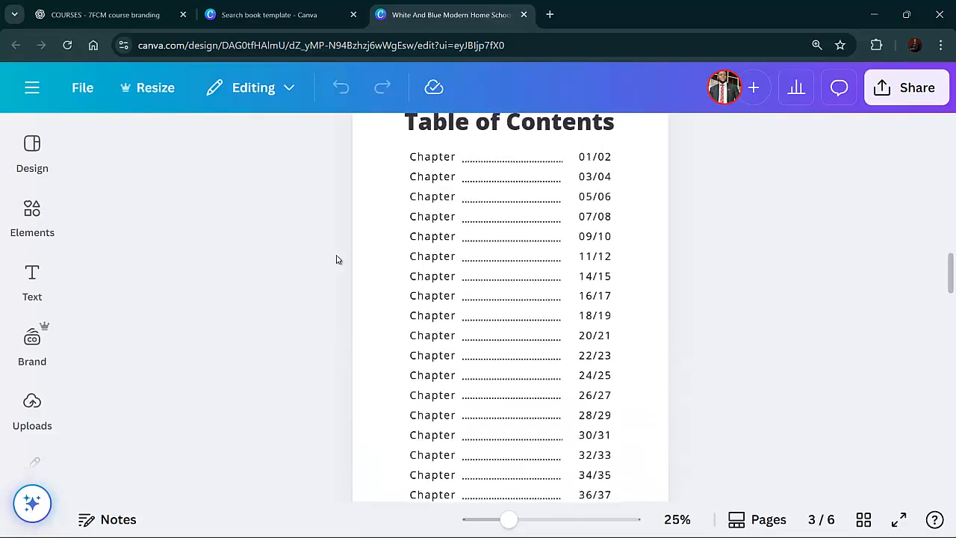
scroll(370, 261, up, 8)
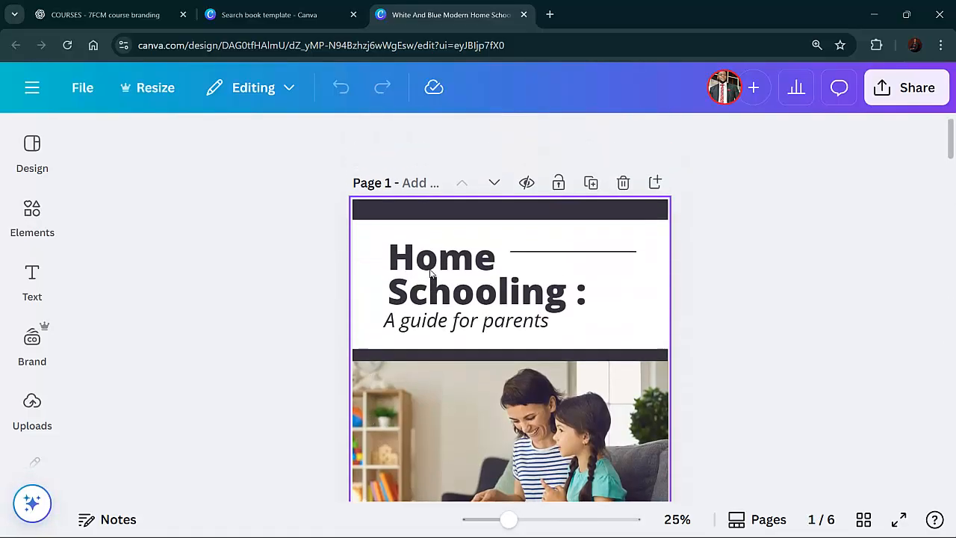
scroll(458, 277, down, 4)
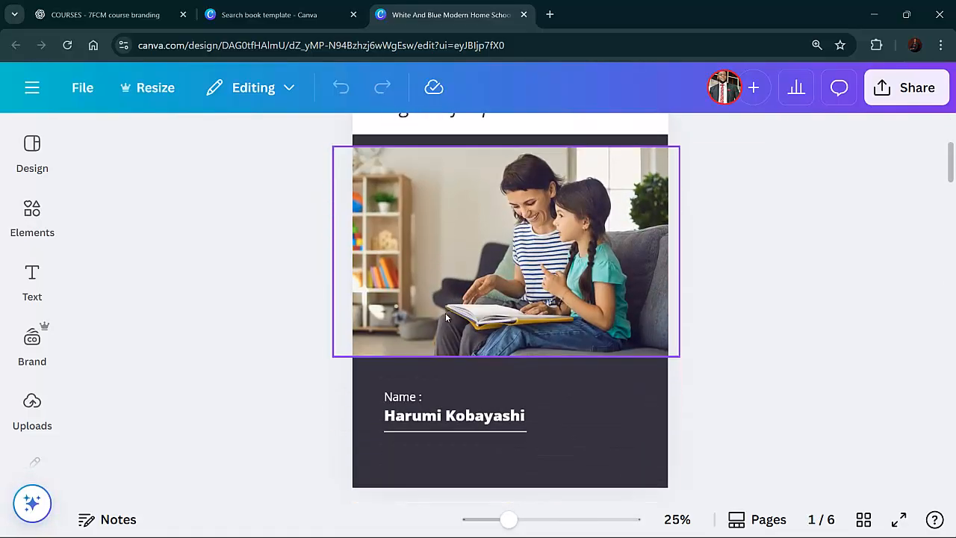
scroll(445, 313, up, 4)
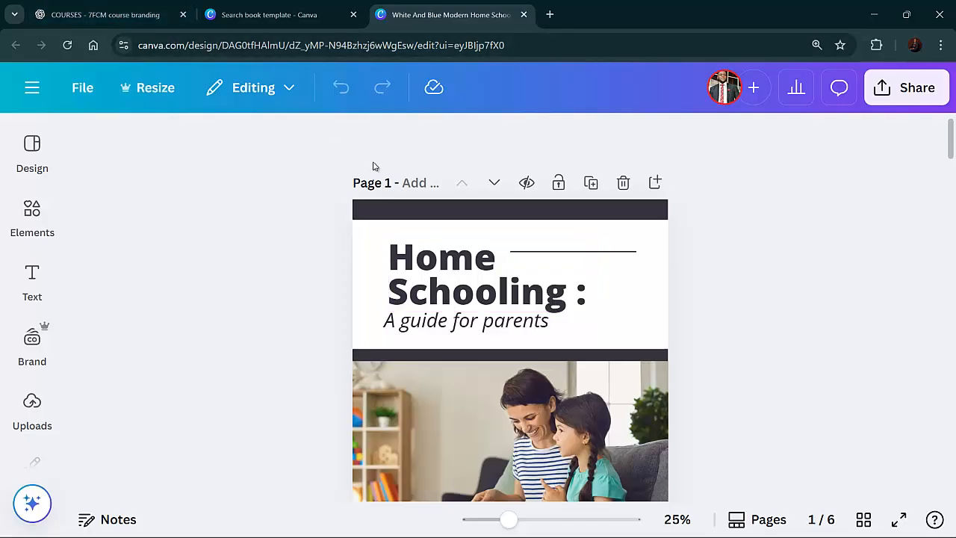
Copy the heading "7 Proven Scripts to Land High-Paying Clients" from the ChatGPT draft and return to the Canva editor tab
click(83, 16)
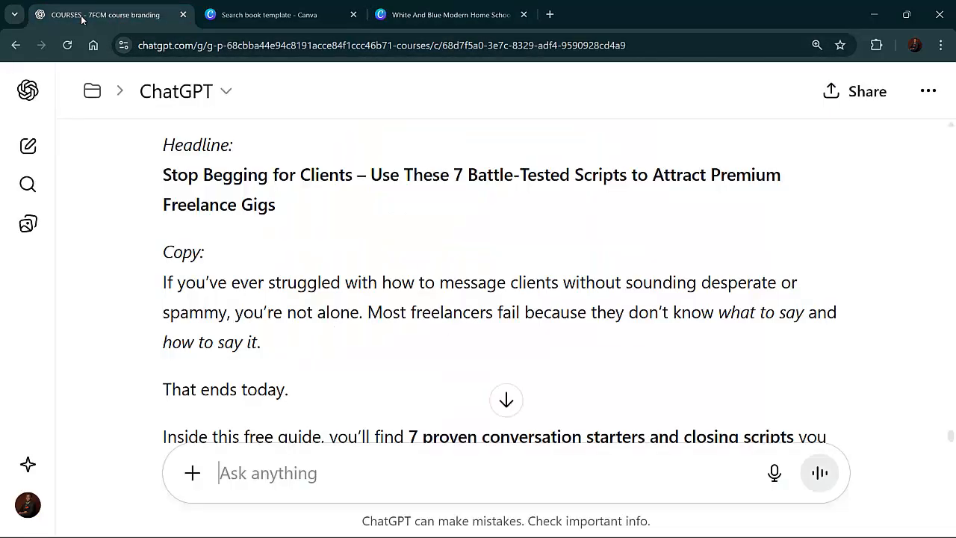
scroll(328, 214, up, 1)
scroll(329, 214, up, 2)
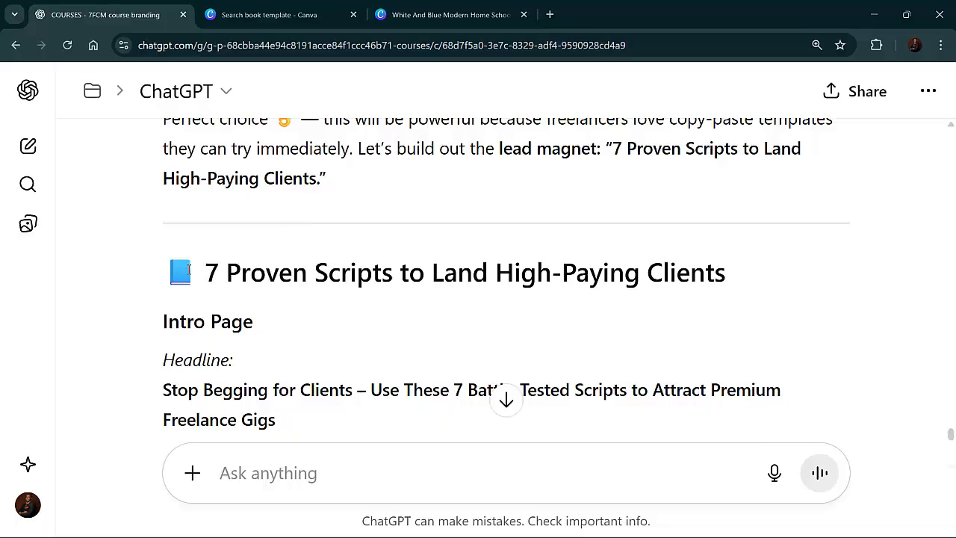
drag(261, 270, 728, 274)
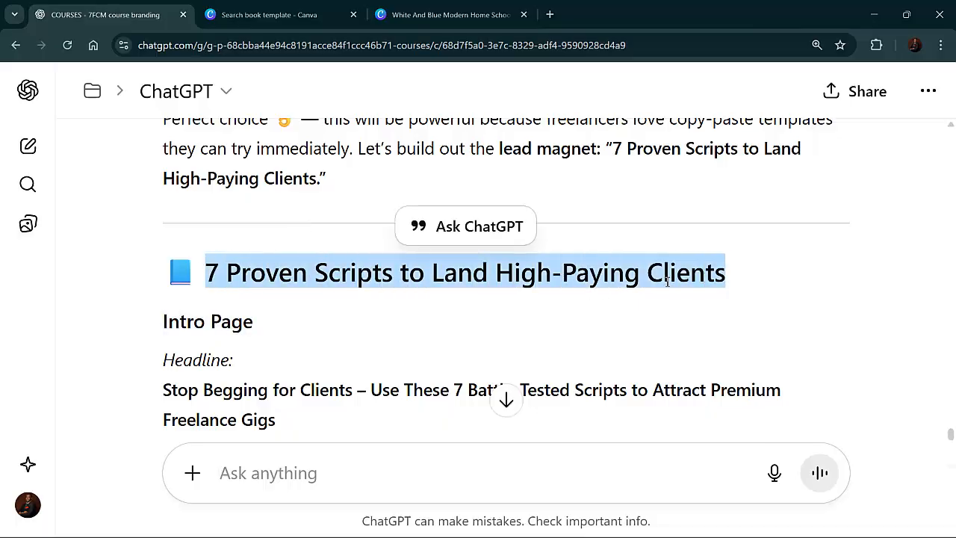
right_click(665, 278)
click(684, 302)
click(248, 6)
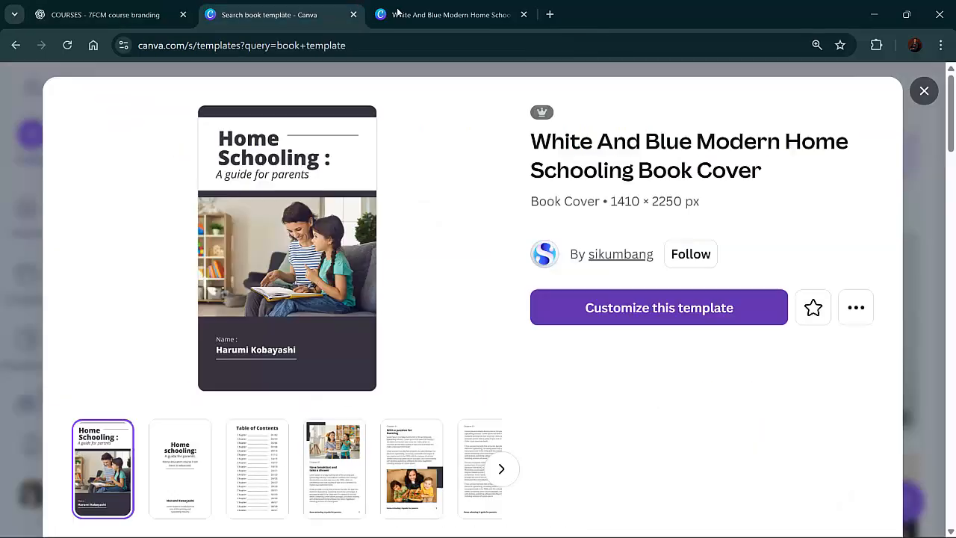
click(448, 14)
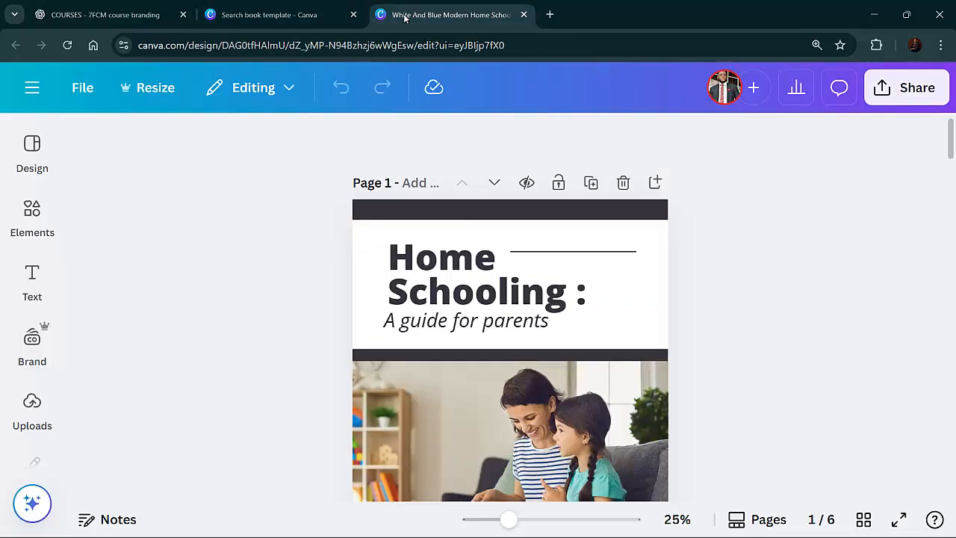
Paste the copied title over the "Home Schooling :" cover heading and scale the text box down
click(454, 260)
double_click(455, 260)
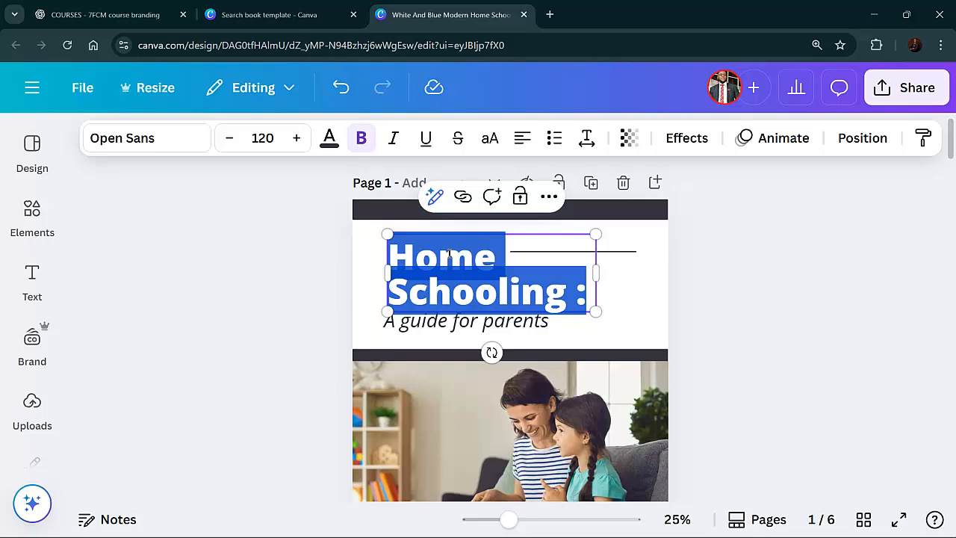
key(ctrl+v)
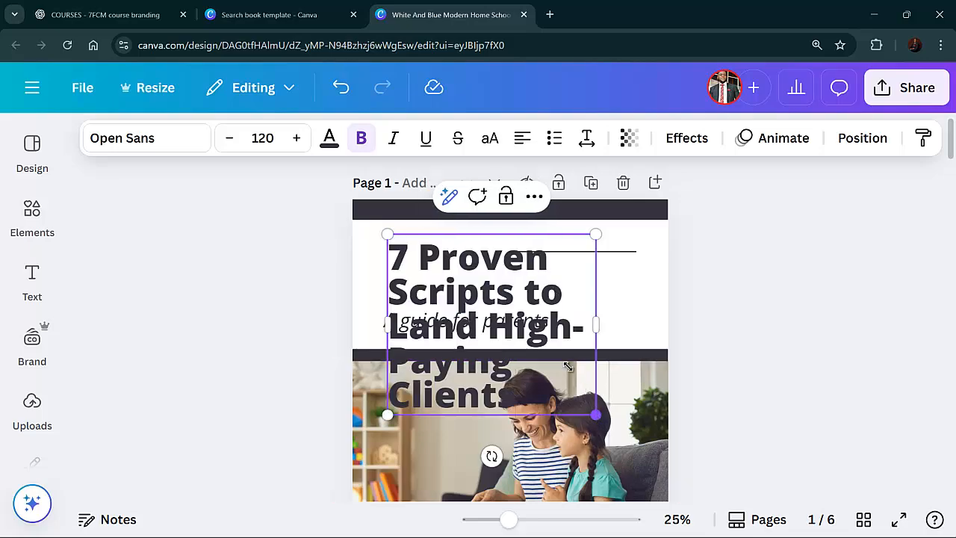
drag(567, 366, 485, 305)
Delete the decorative line beside the title and widen the title box, raising its font size to 76.4
click(548, 253)
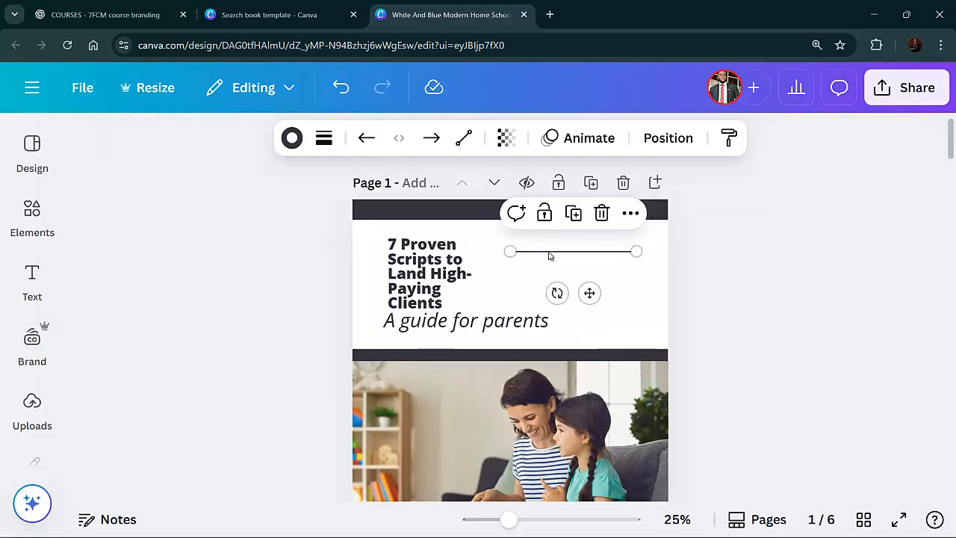
click(602, 214)
click(469, 260)
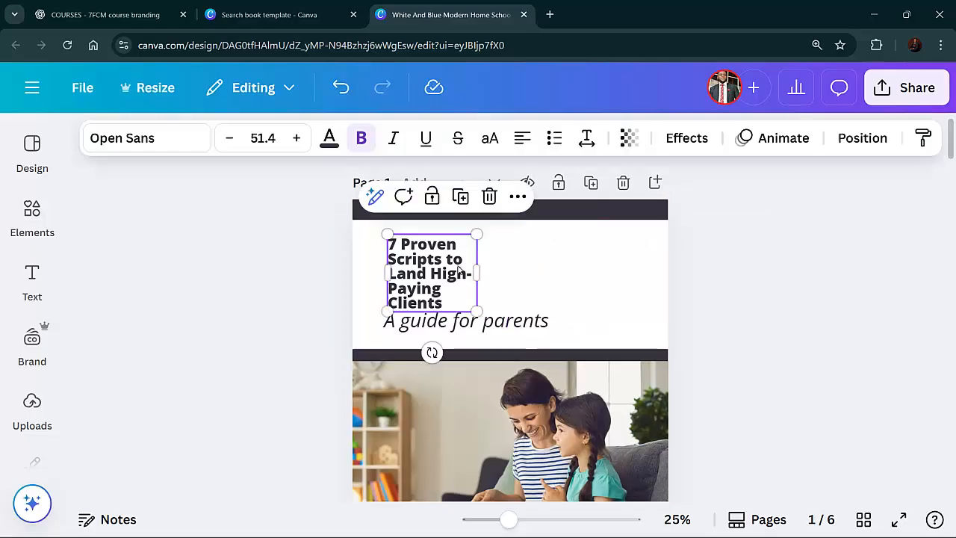
drag(496, 271, 611, 271)
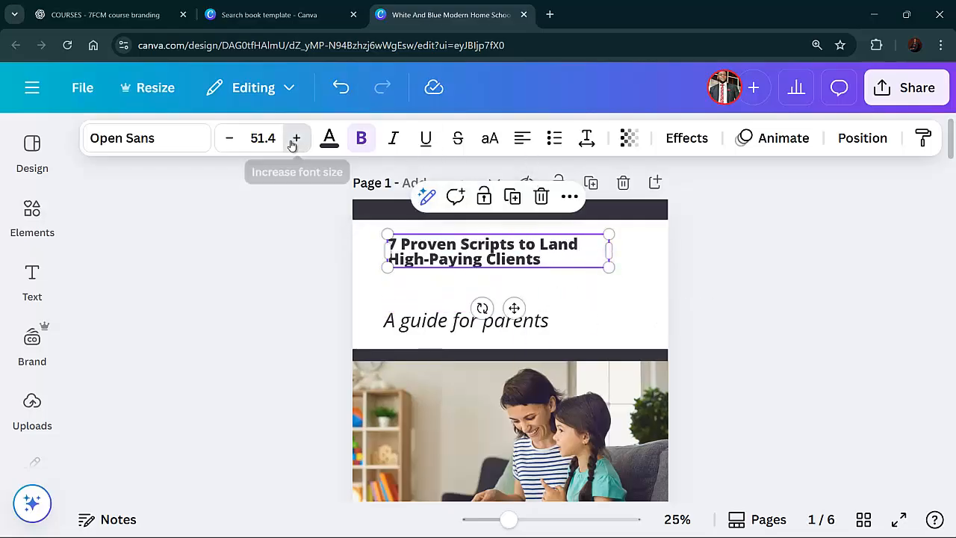
drag(292, 138, 300, 149)
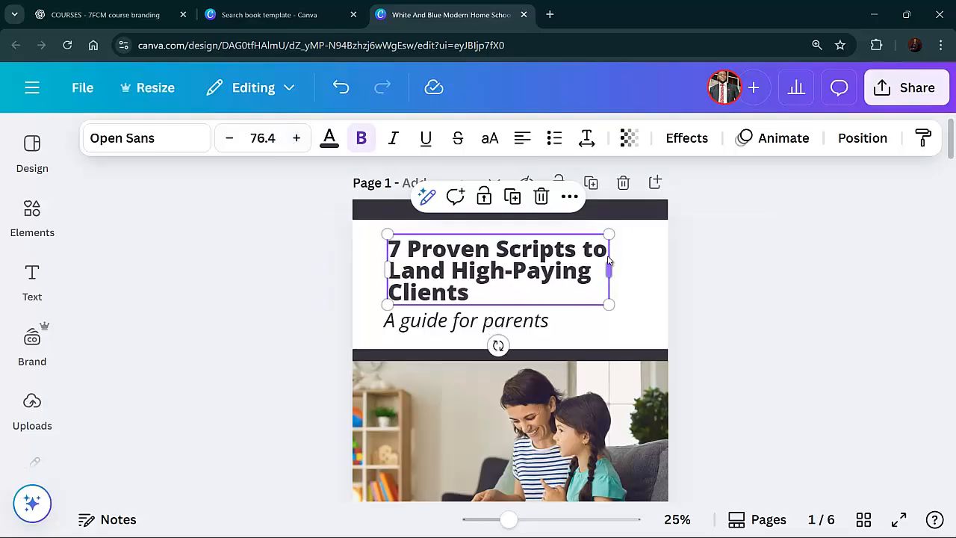
drag(639, 258, 638, 257)
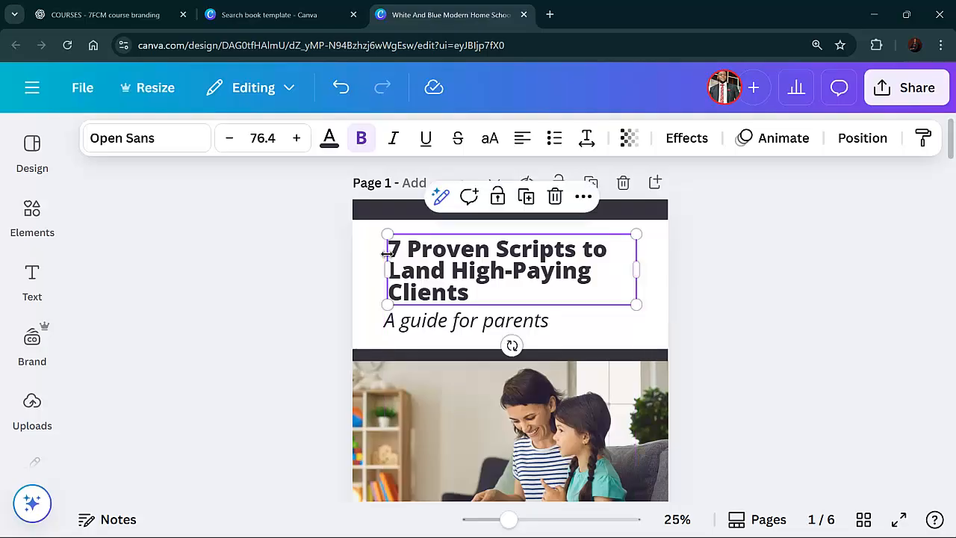
Change the subtitle to "A guide for freelancers"
click(495, 327)
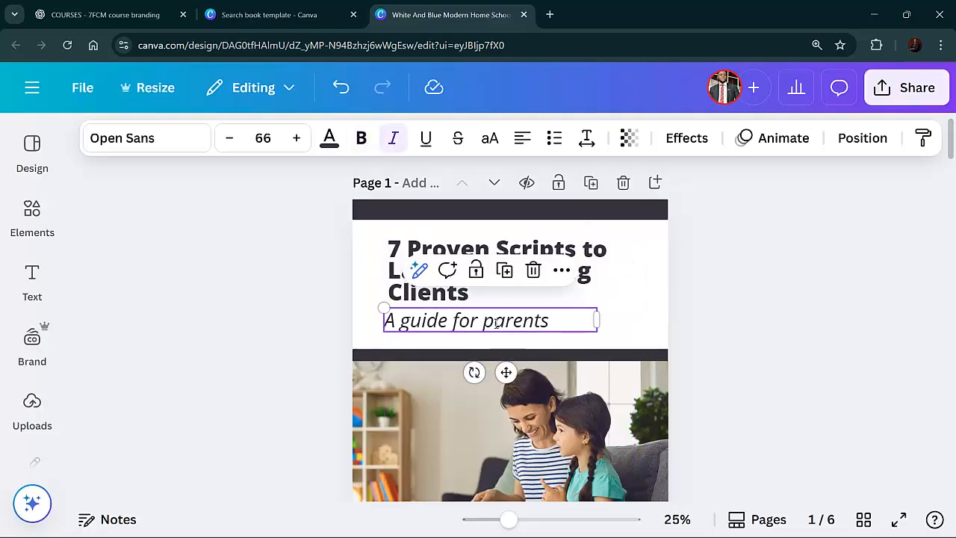
drag(496, 323, 384, 321)
click(549, 322)
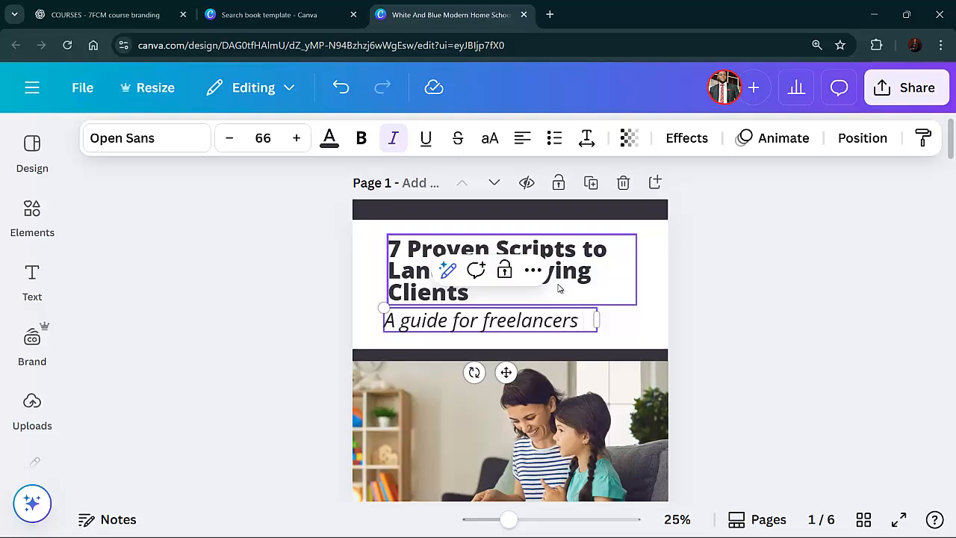
click(769, 277)
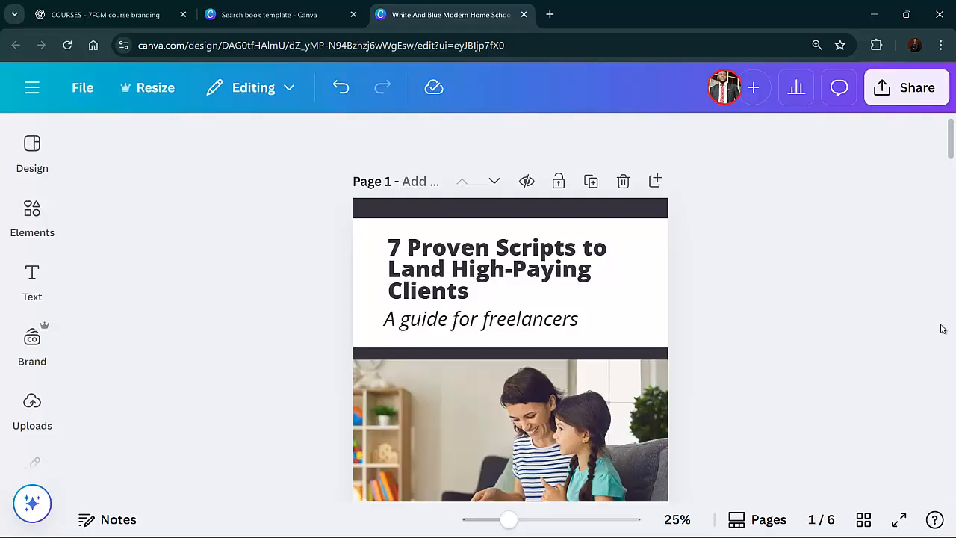
Delete the "Name :" label at the bottom of the cover
scroll(801, 348, down, 5)
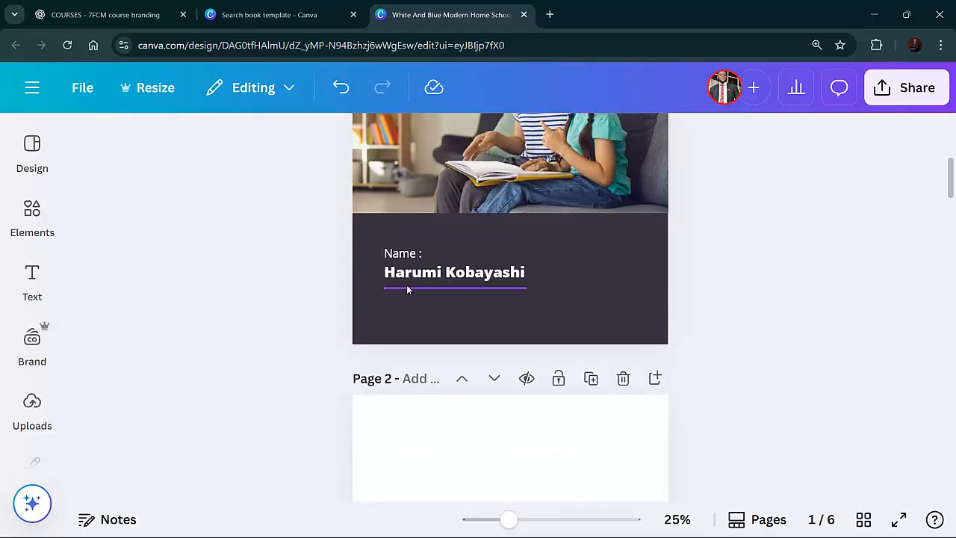
click(411, 255)
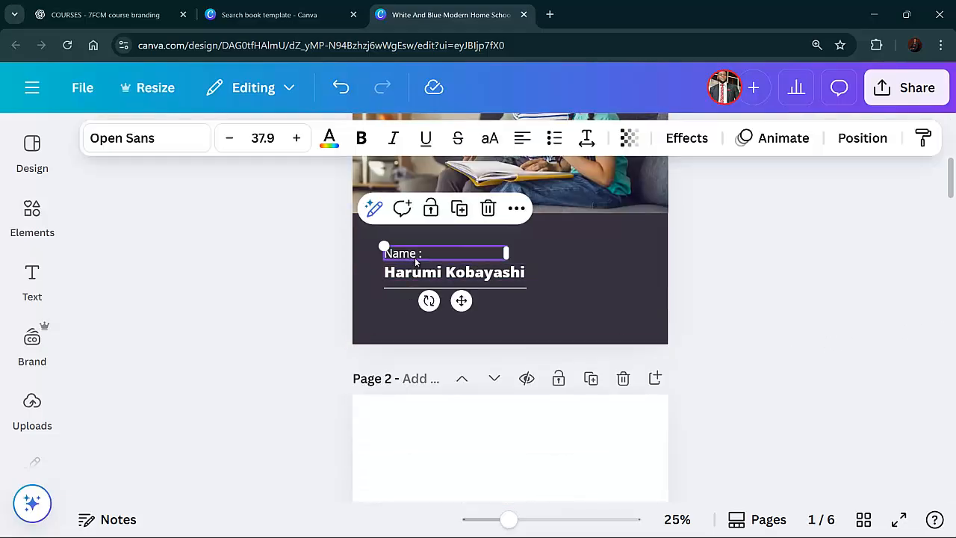
click(487, 209)
Replace the placeholder author name on the cover with the author's full name
click(445, 271)
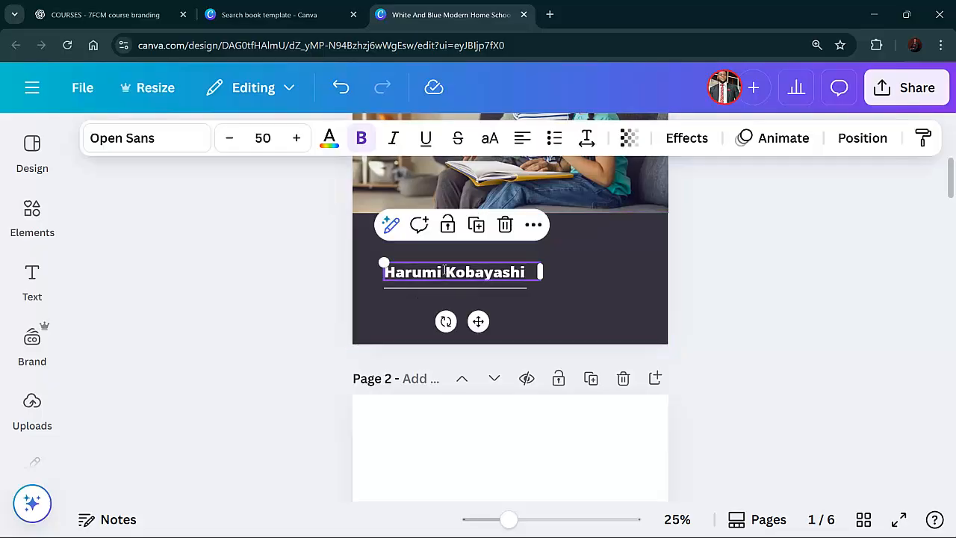
double_click(446, 270)
text(Uzoma Oranebo)
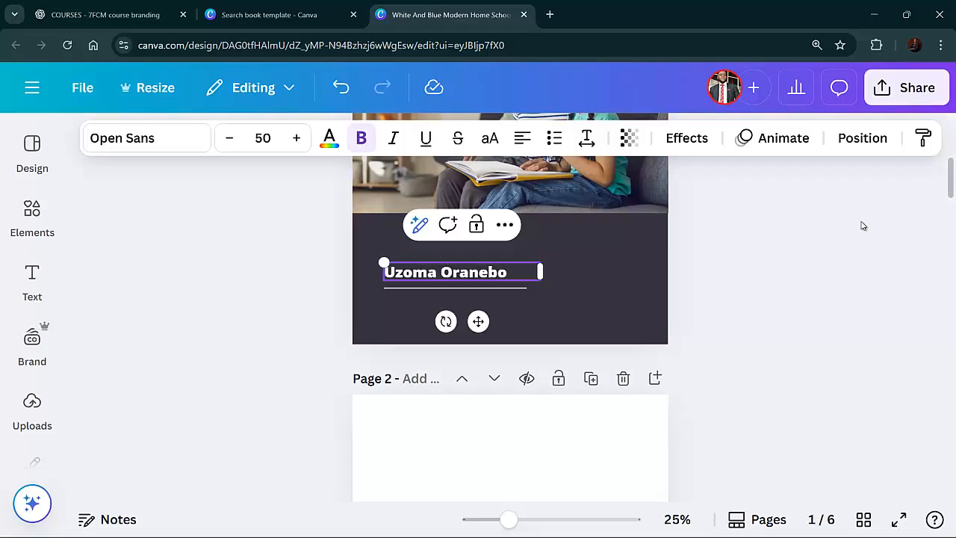
click(822, 240)
Delete the mother-and-daughter photo from the cover
scroll(650, 262, up, 3)
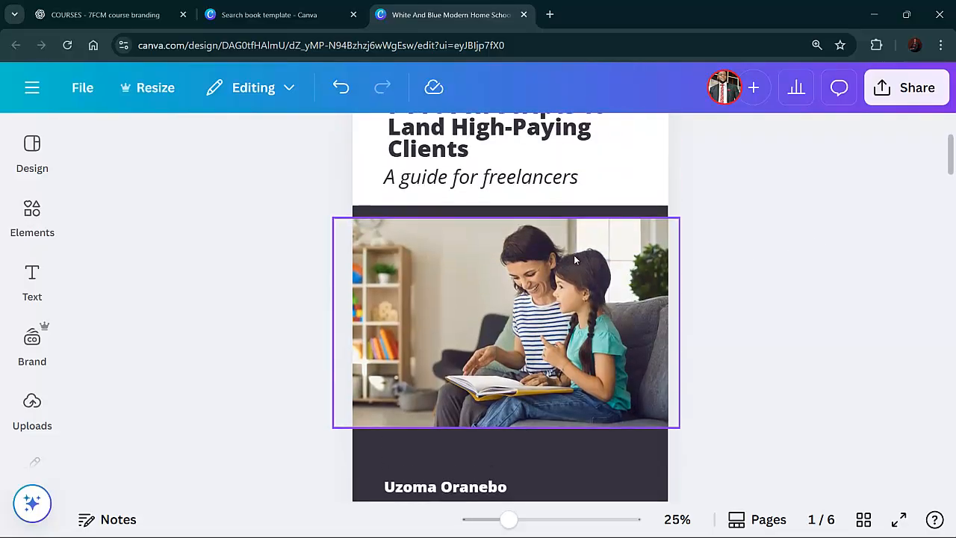
scroll(575, 260, up, 1)
scroll(555, 266, down, 1)
click(508, 302)
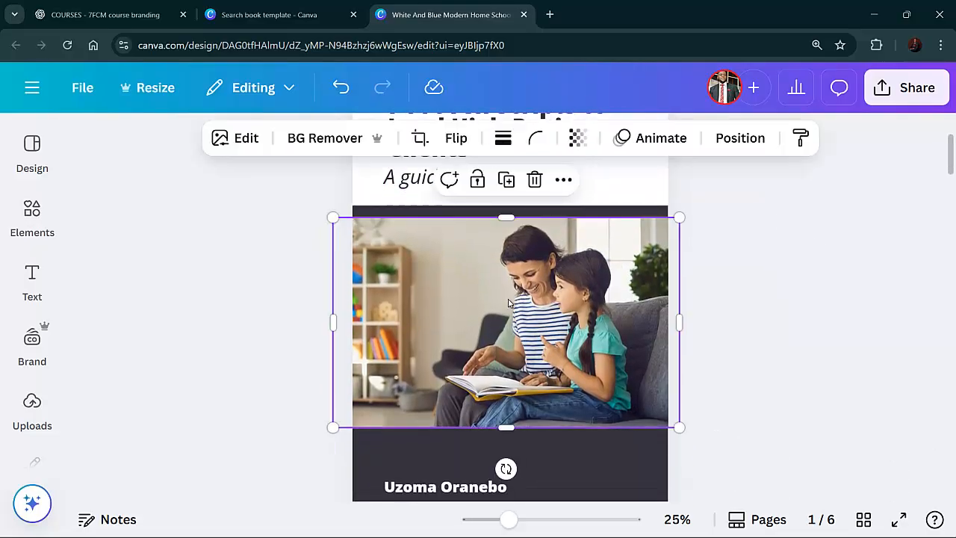
click(535, 180)
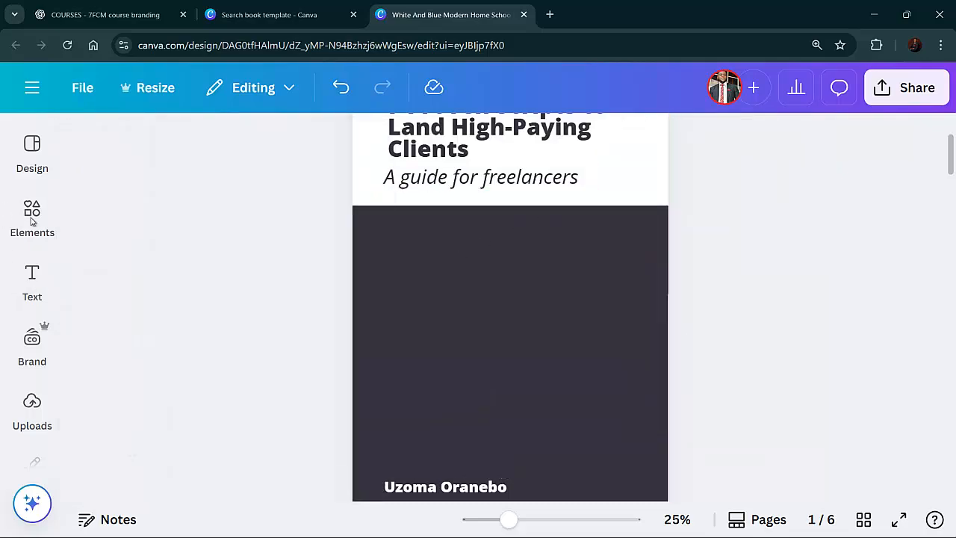
Search the elements library for "freelancer" and scan the mixed results
click(44, 232)
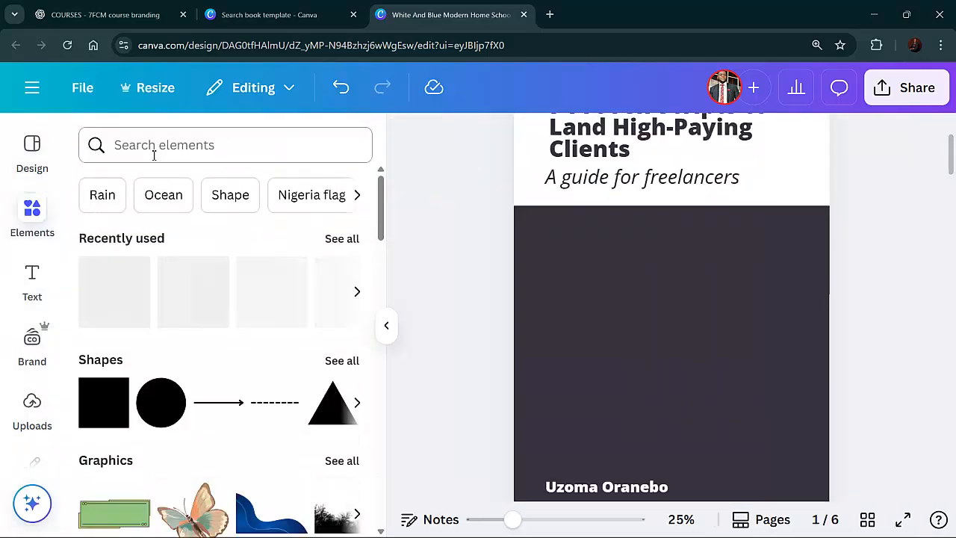
click(155, 153)
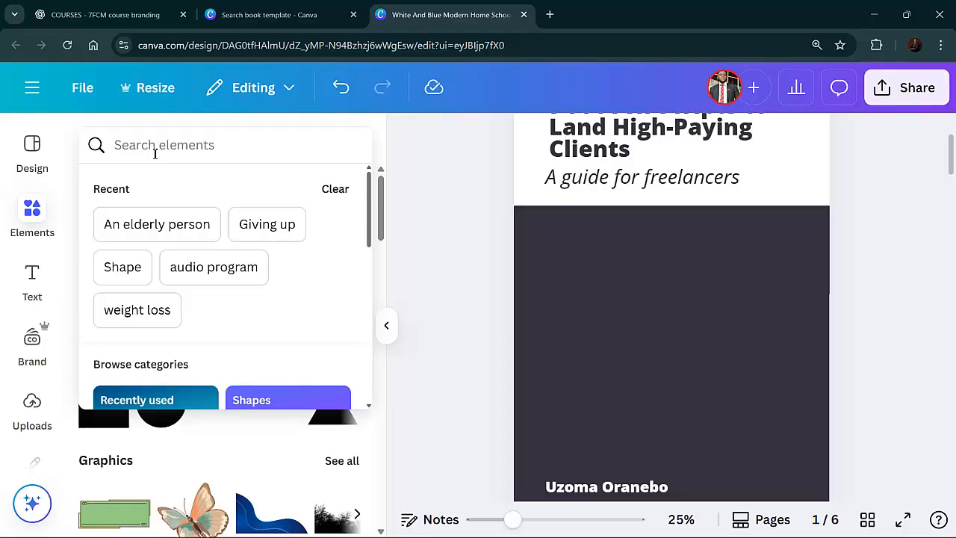
text(freelancer)
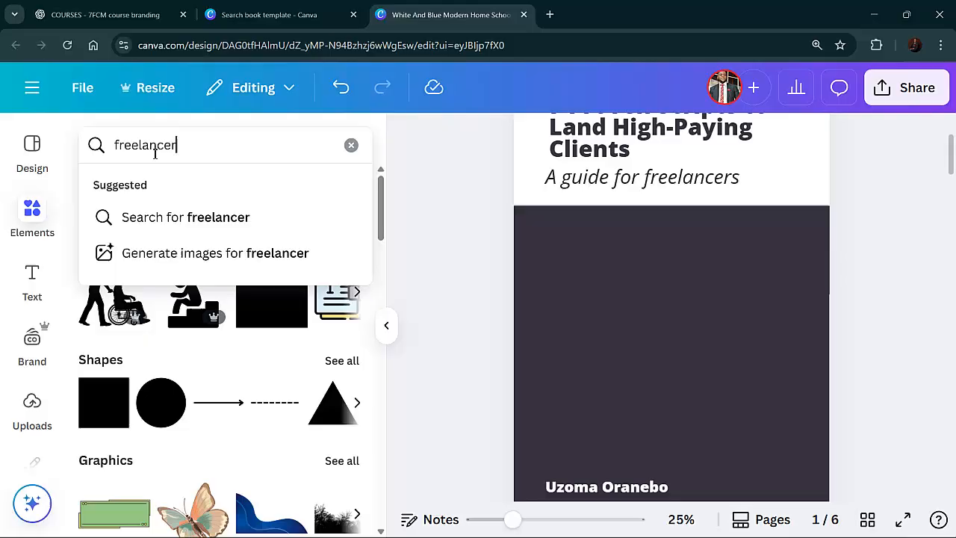
key(Return)
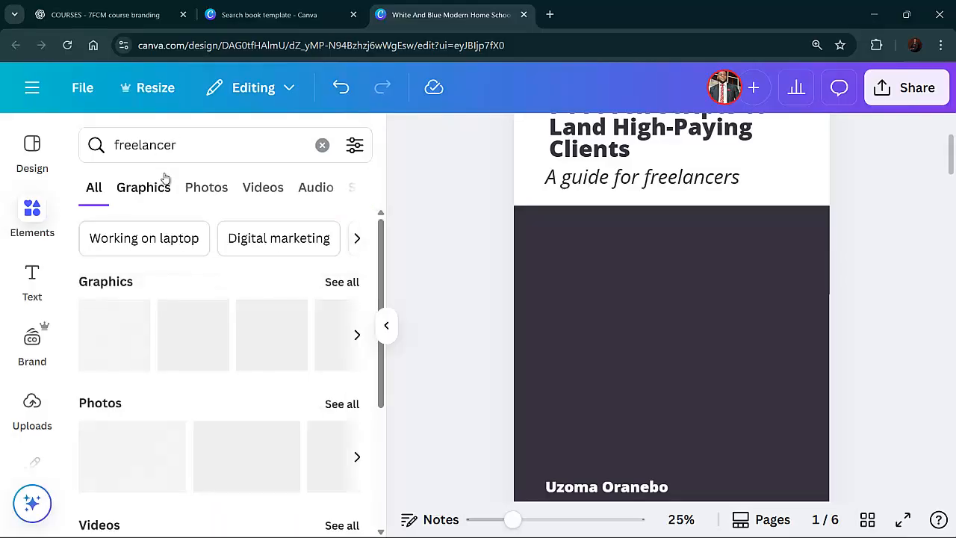
scroll(187, 299, down, 2)
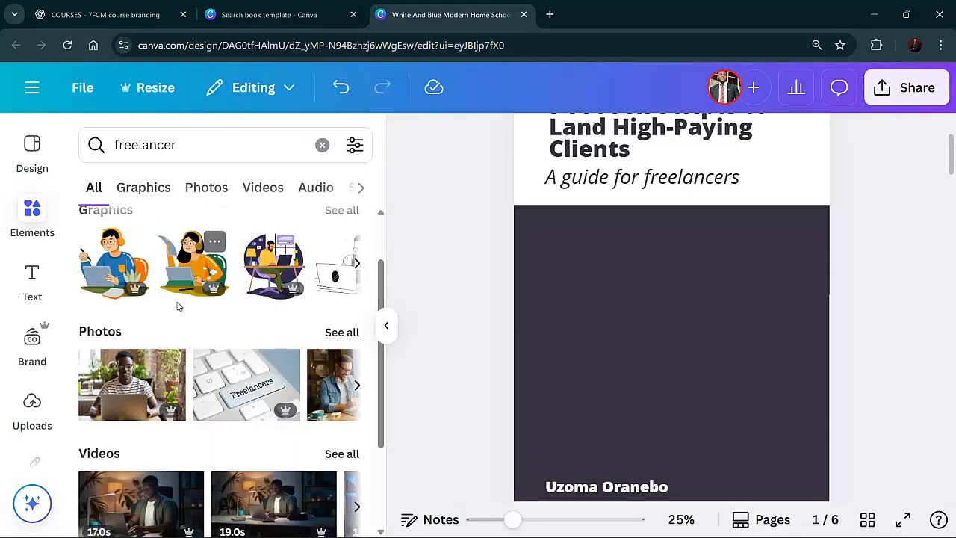
scroll(224, 321, up, 2)
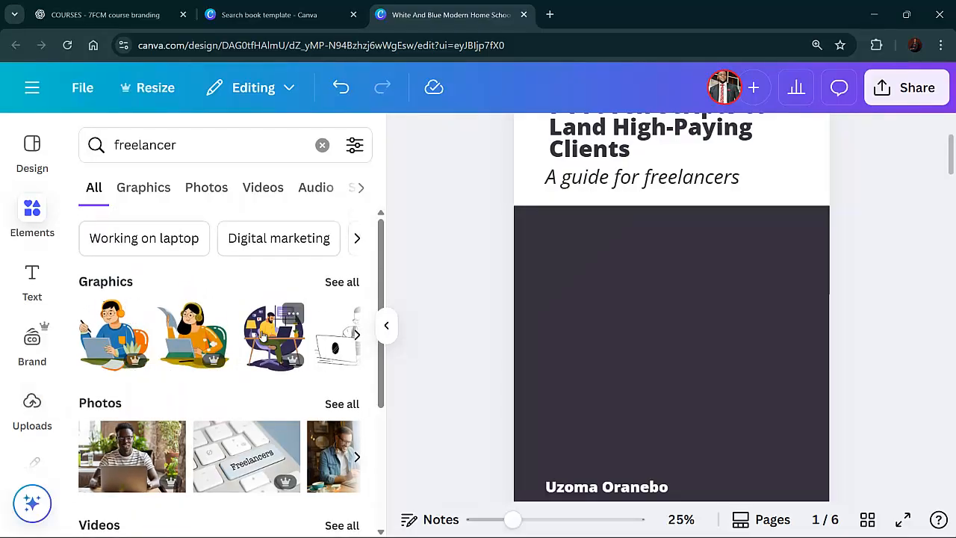
scroll(254, 333, down, 2)
scroll(220, 350, down, 1)
scroll(219, 351, up, 3)
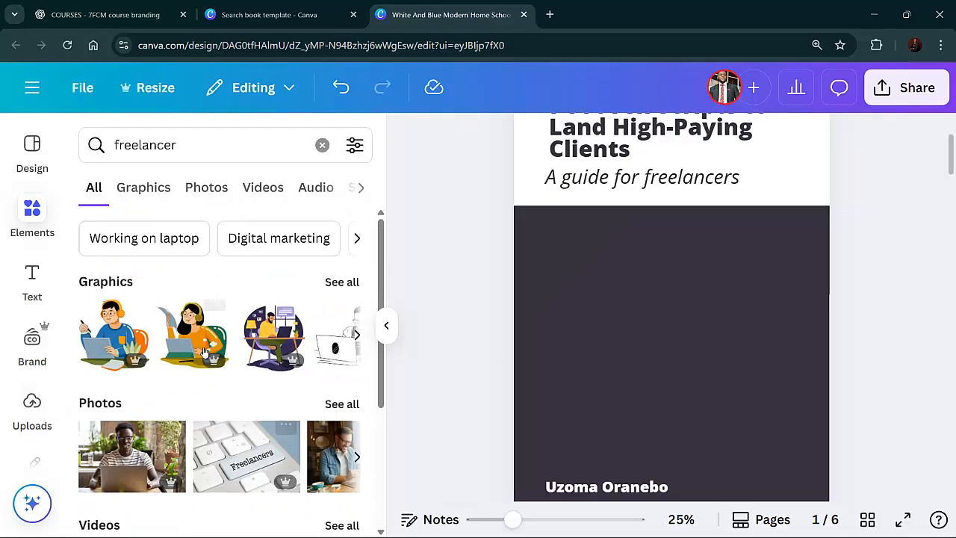
Browse the freelancer graphics results for a suitable cover illustration
click(342, 284)
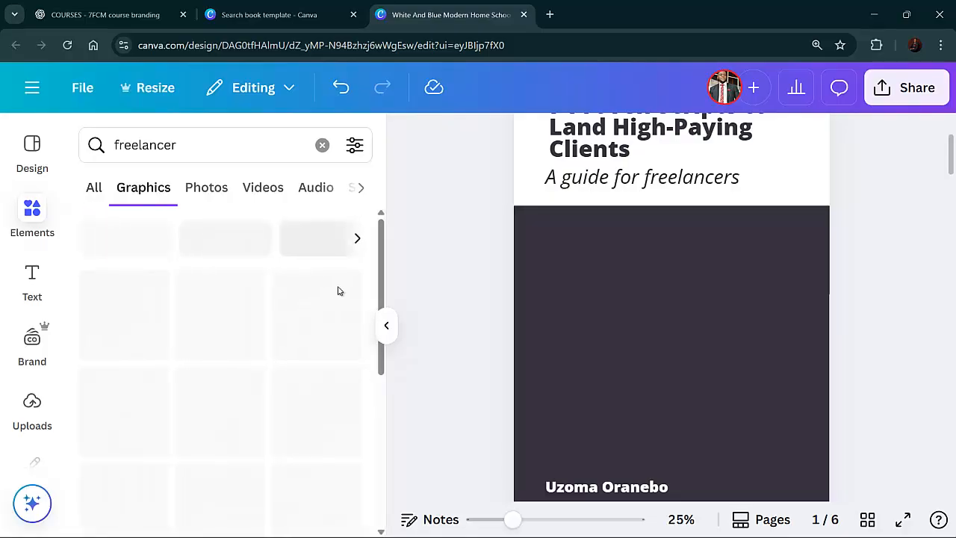
scroll(249, 317, down, 2)
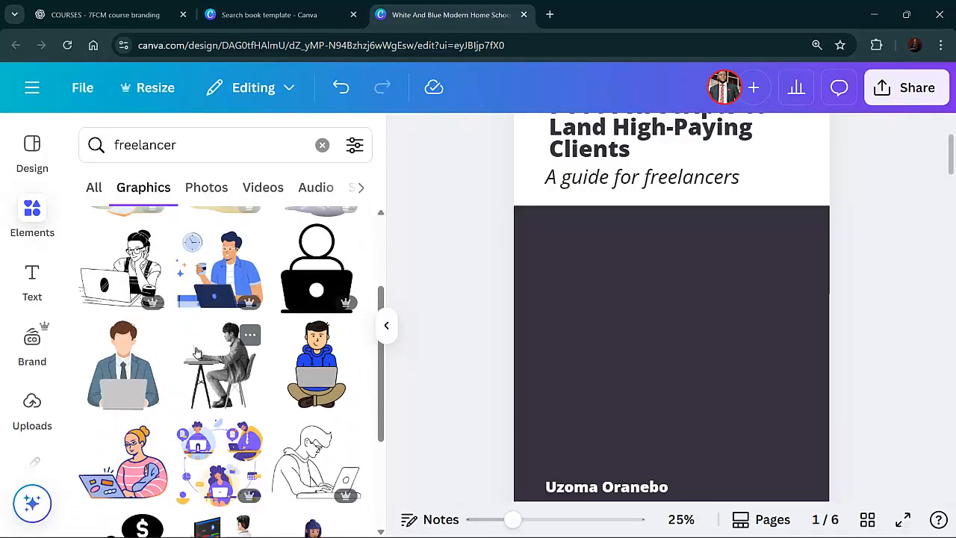
scroll(194, 353, up, 1)
scroll(170, 317, up, 1)
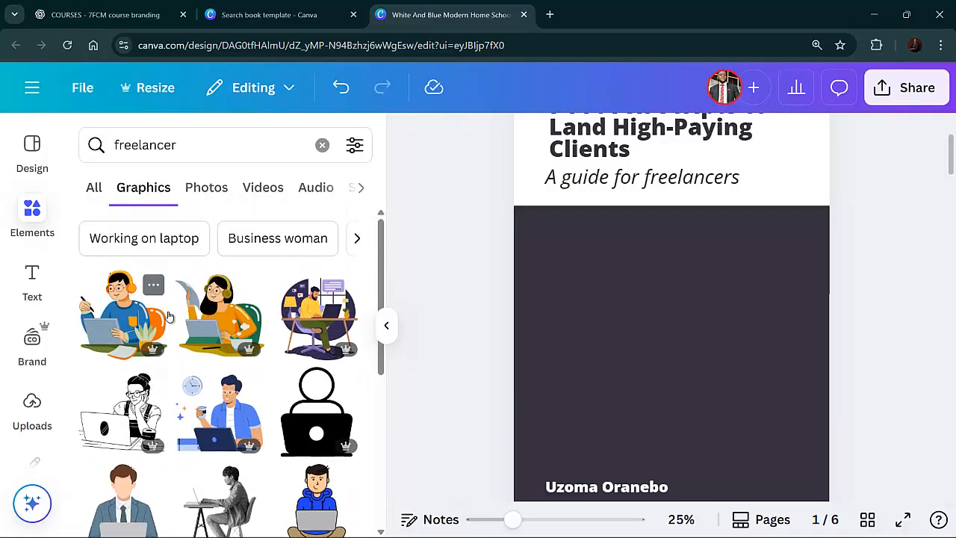
scroll(170, 317, down, 5)
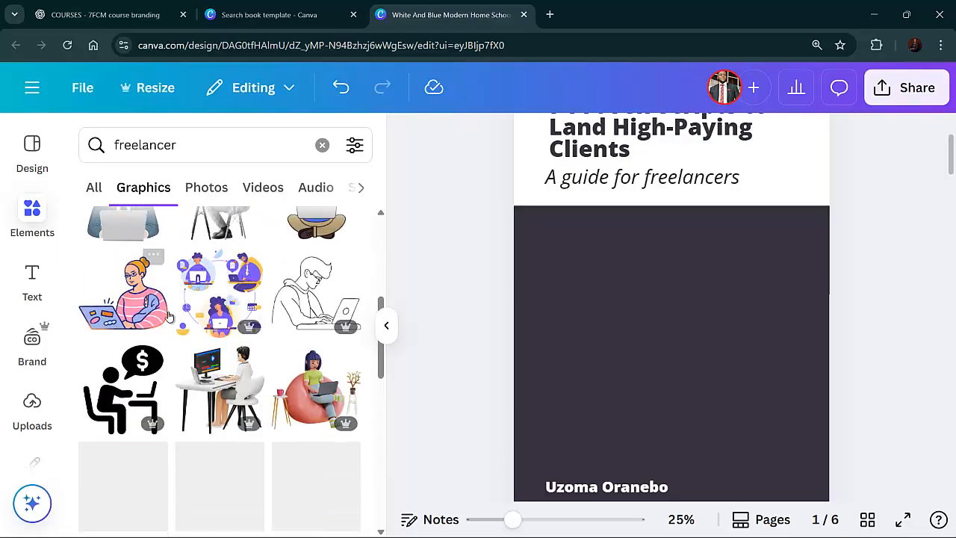
scroll(169, 316, down, 1)
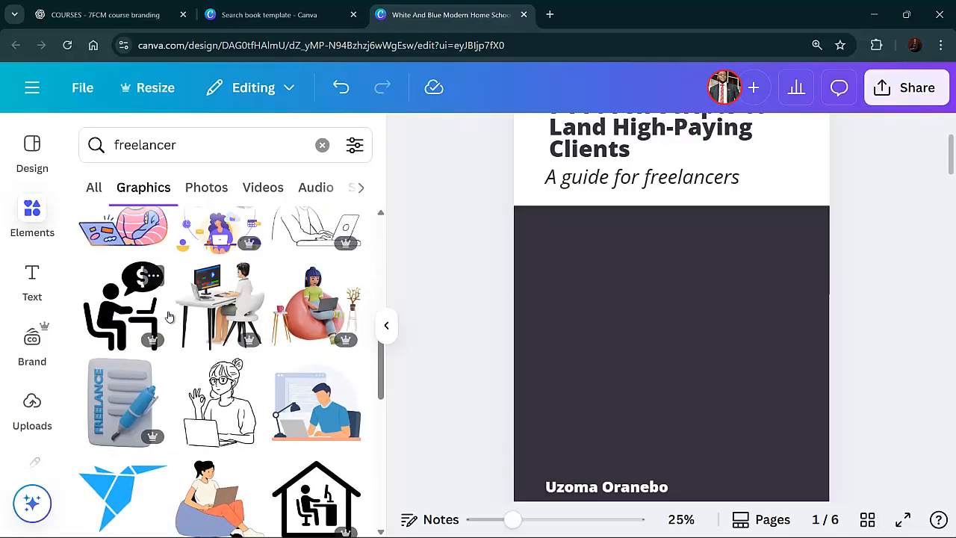
scroll(170, 317, down, 5)
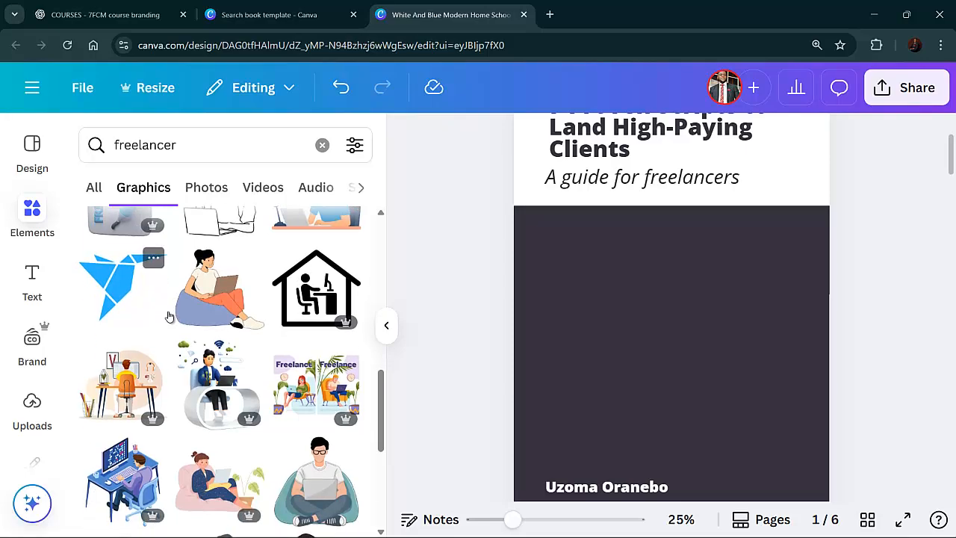
scroll(169, 317, down, 2)
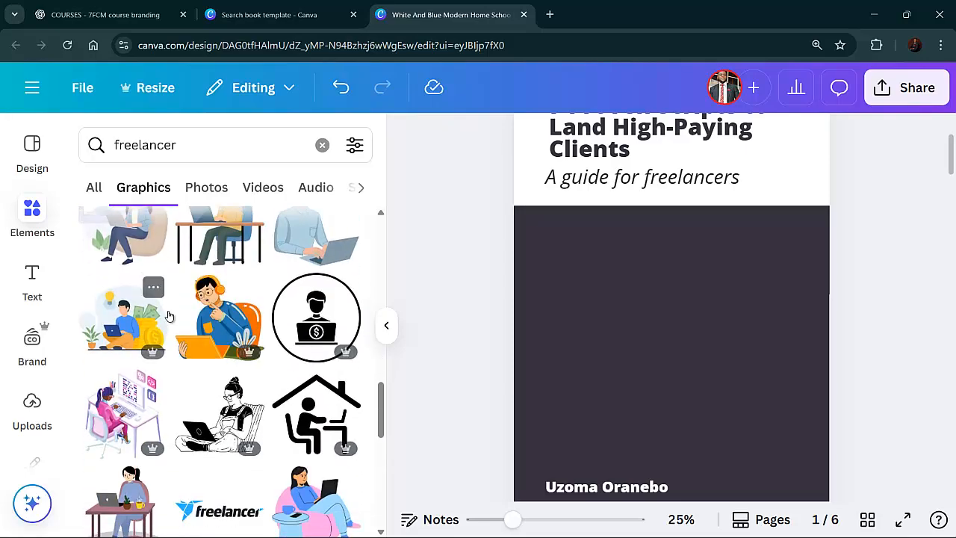
scroll(170, 316, down, 2)
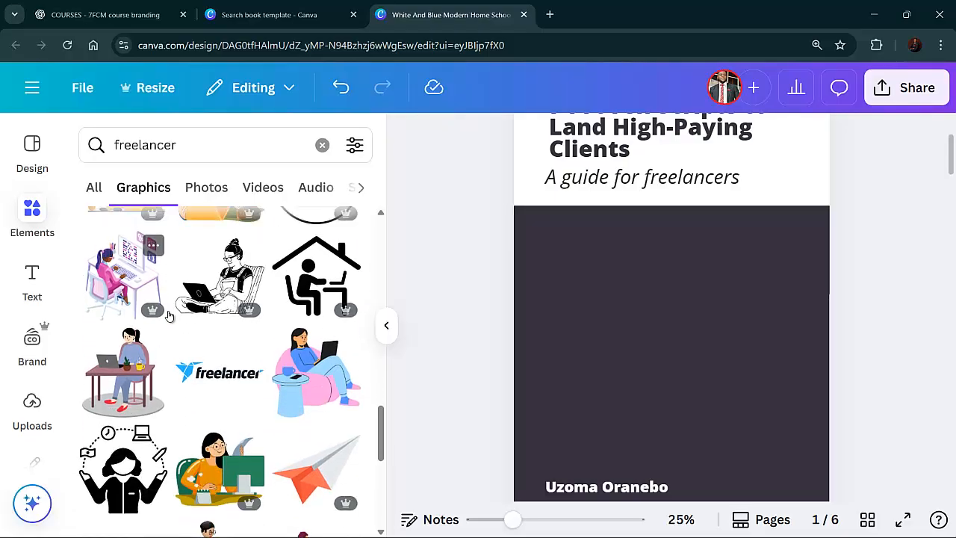
scroll(169, 317, up, 1)
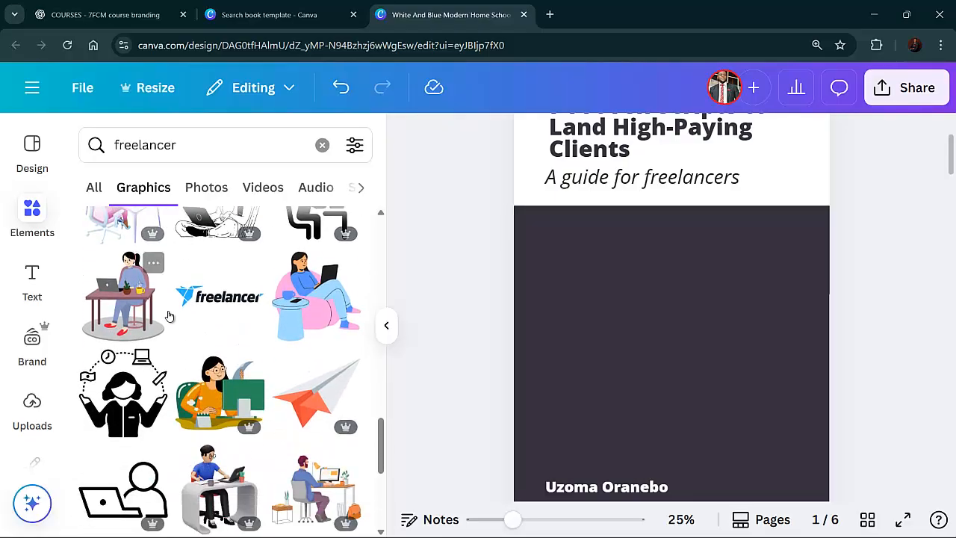
scroll(170, 317, down, 1)
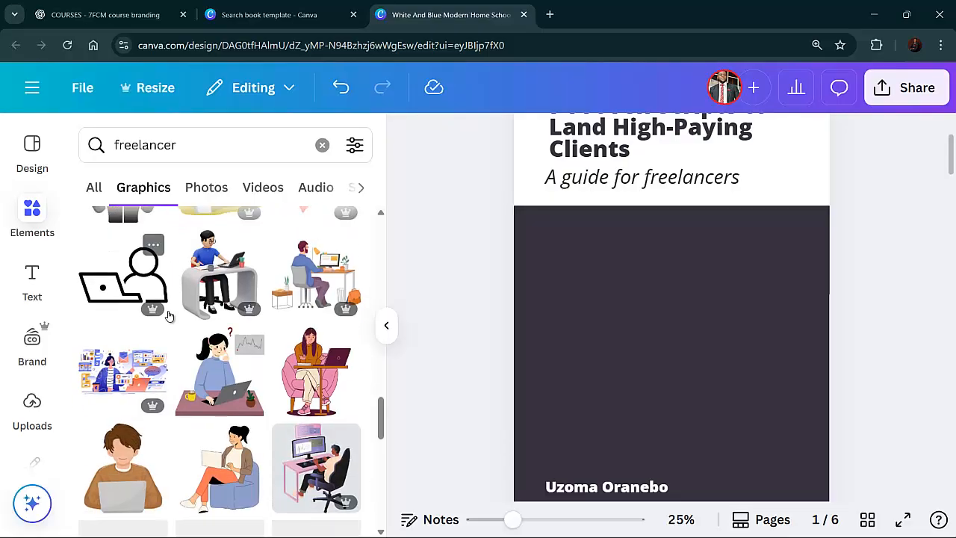
scroll(170, 317, up, 3)
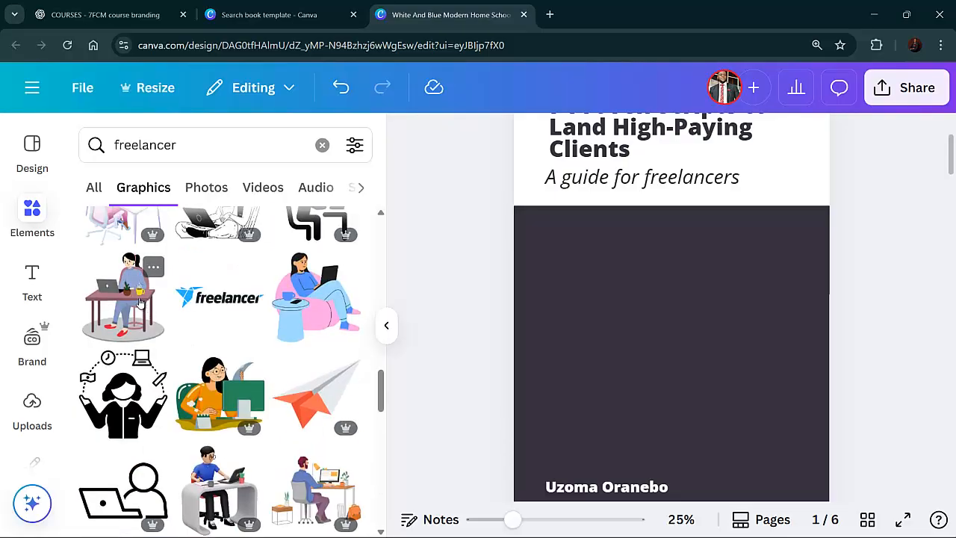
scroll(138, 308, up, 2)
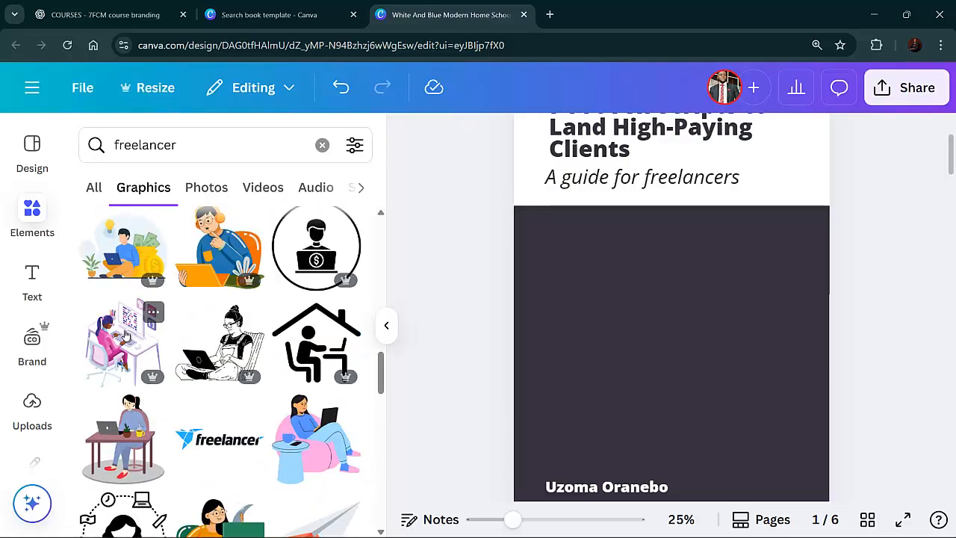
scroll(149, 332, up, 5)
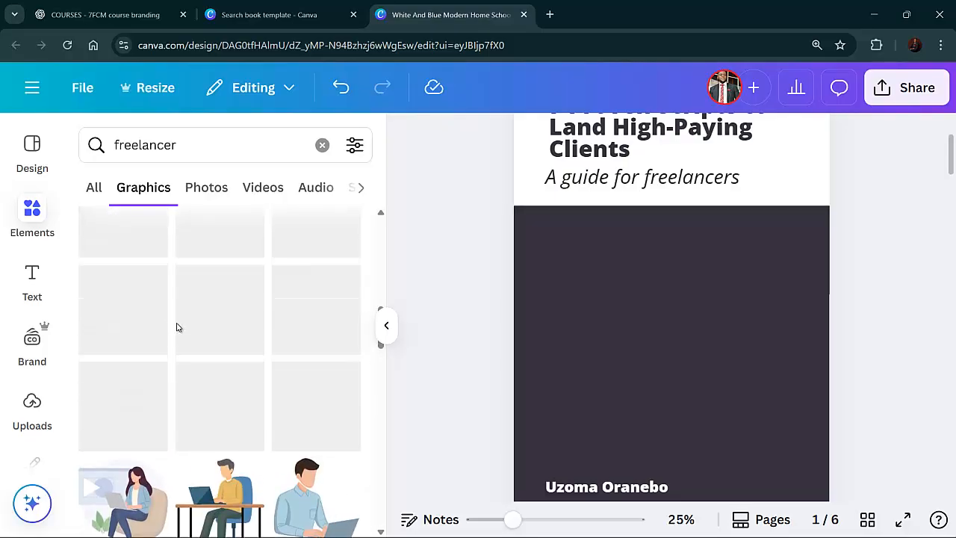
scroll(179, 328, down, 5)
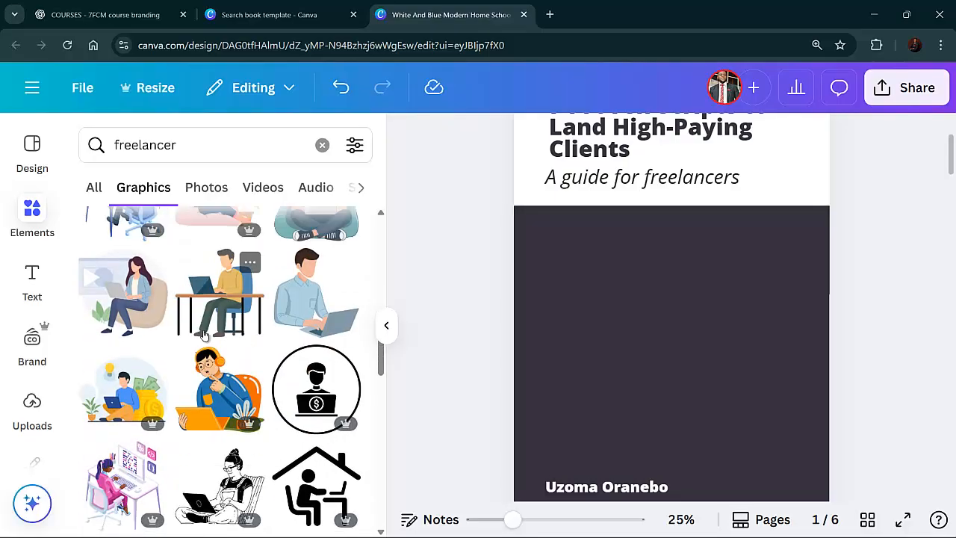
scroll(205, 337, up, 1)
scroll(205, 336, up, 5)
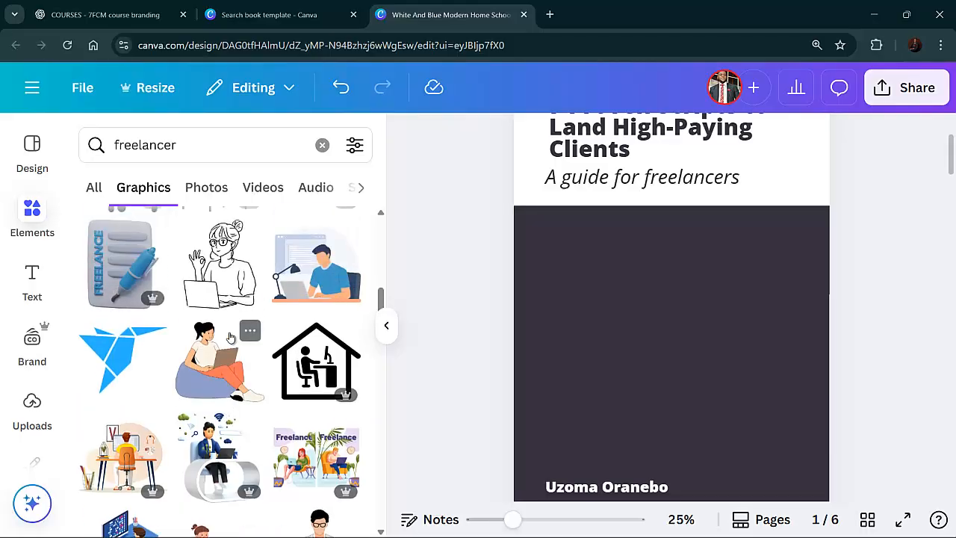
scroll(233, 338, up, 5)
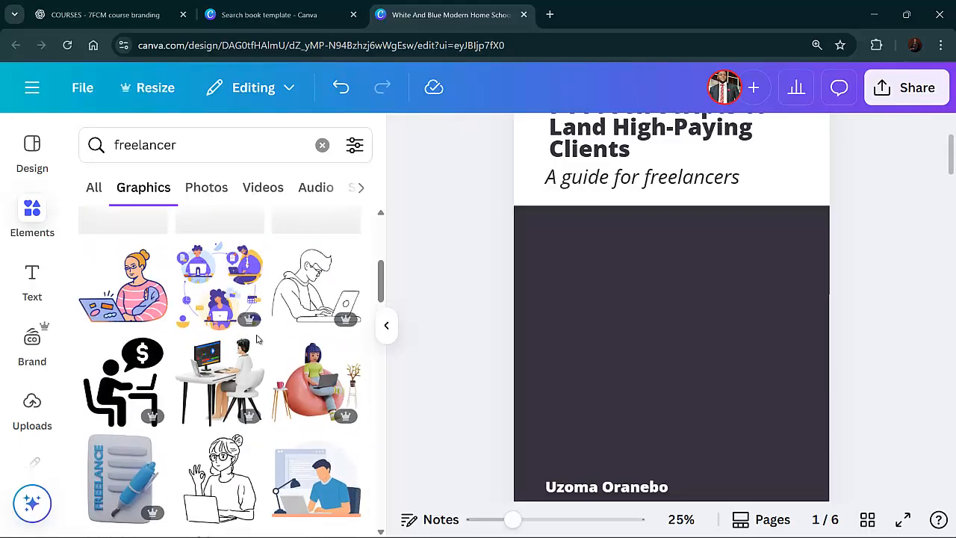
scroll(266, 337, up, 3)
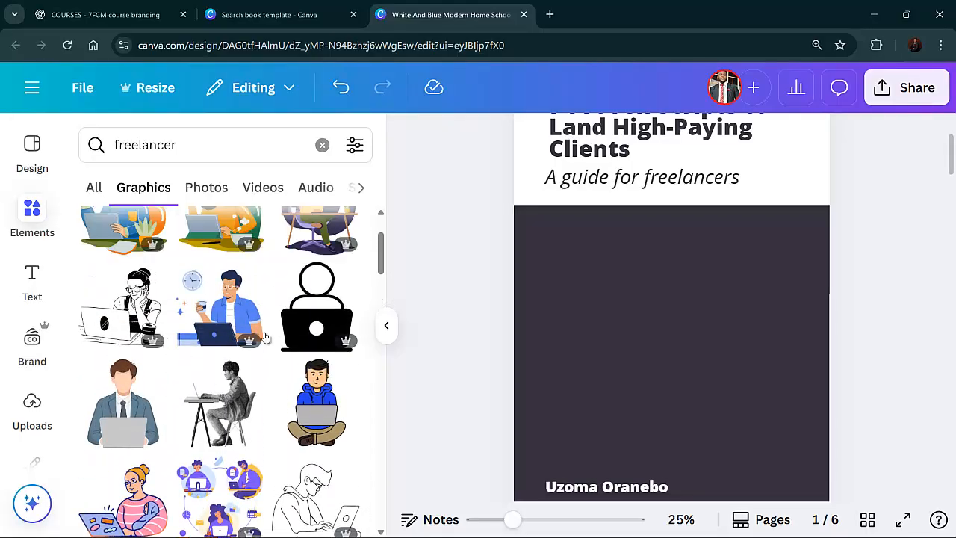
scroll(258, 337, up, 1)
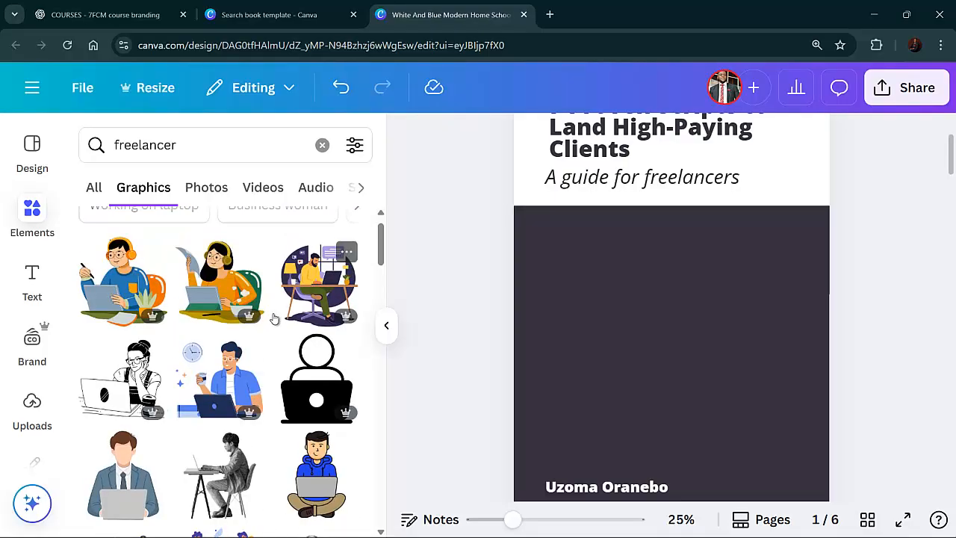
scroll(271, 321, down, 1)
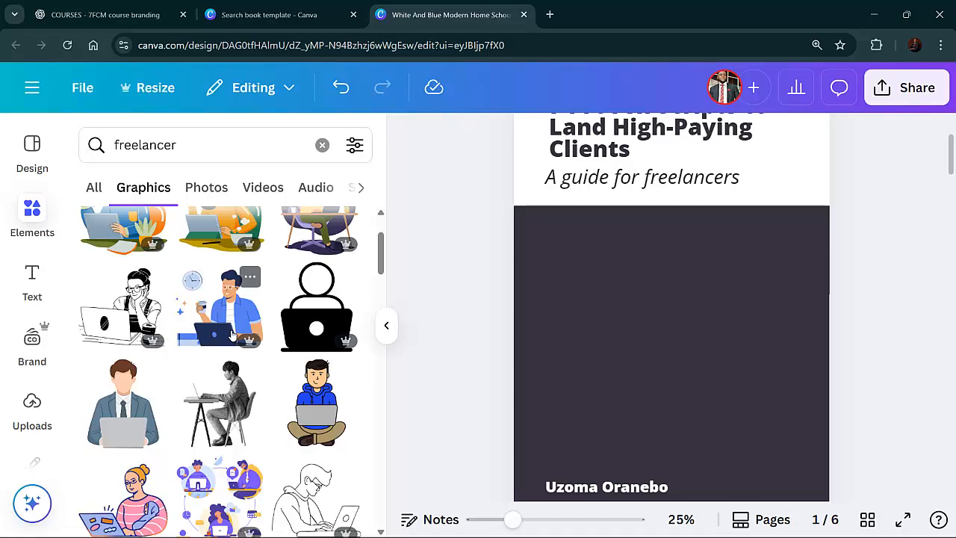
Add the black person-at-laptop icon to the cover's dark panel and enlarge it to fill the area
click(317, 331)
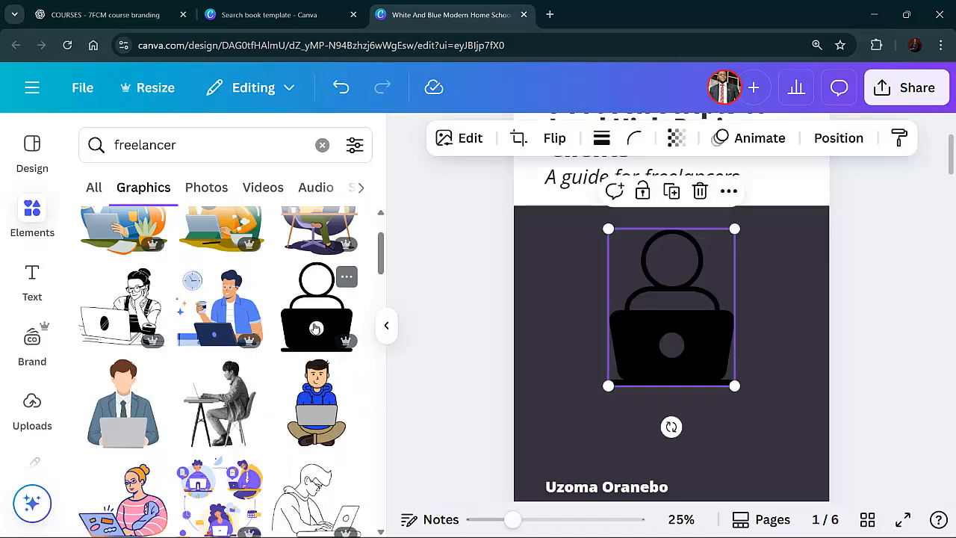
drag(588, 401, 572, 428)
drag(736, 427, 743, 436)
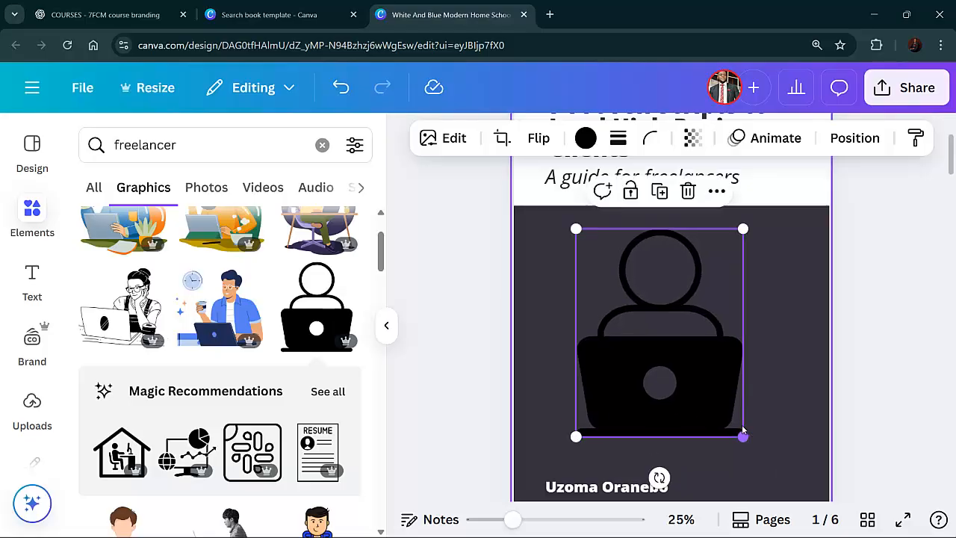
drag(682, 366, 692, 366)
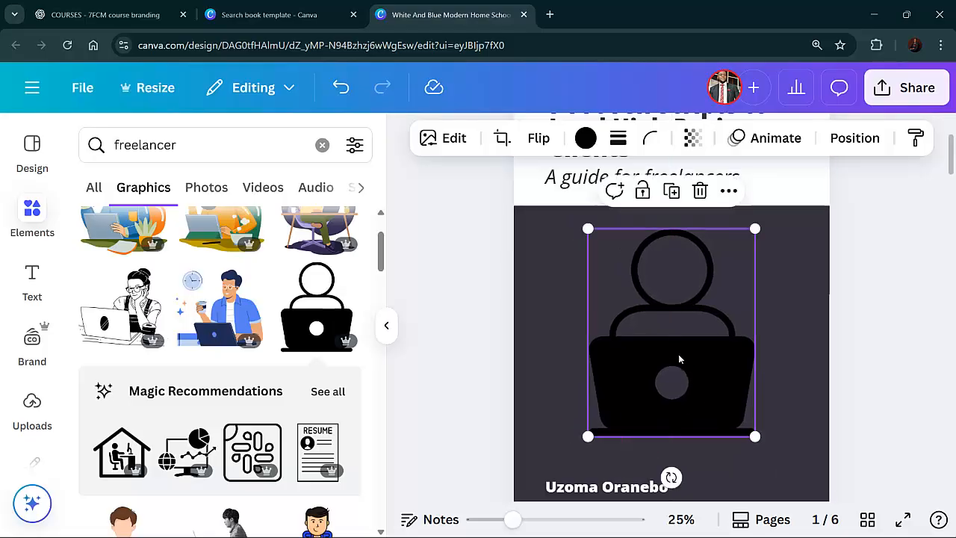
Recolor the person-at-laptop icon white
click(386, 325)
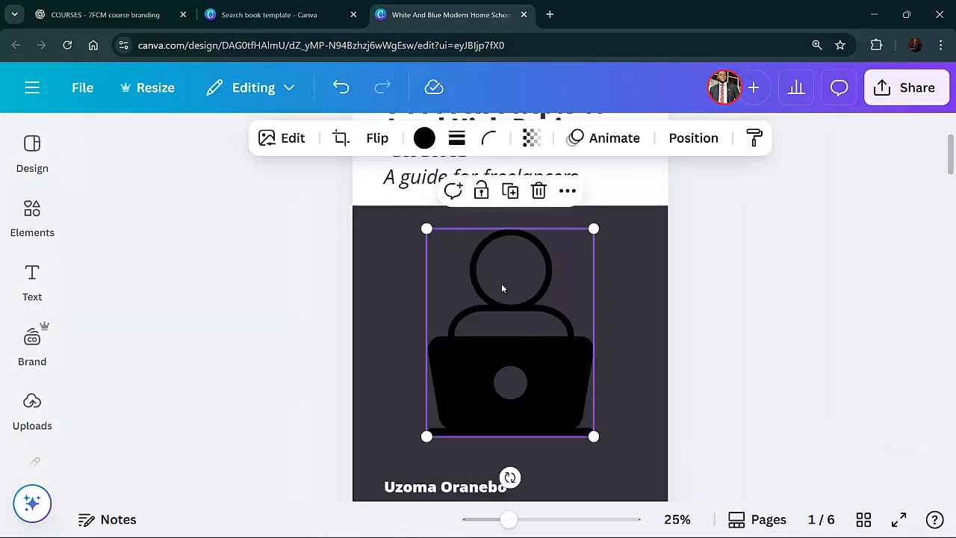
click(426, 139)
click(221, 328)
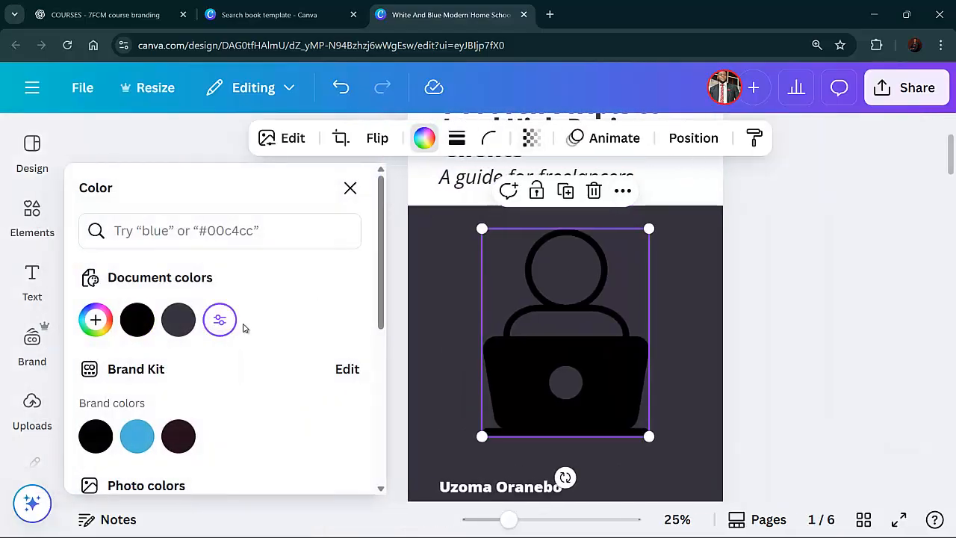
click(835, 314)
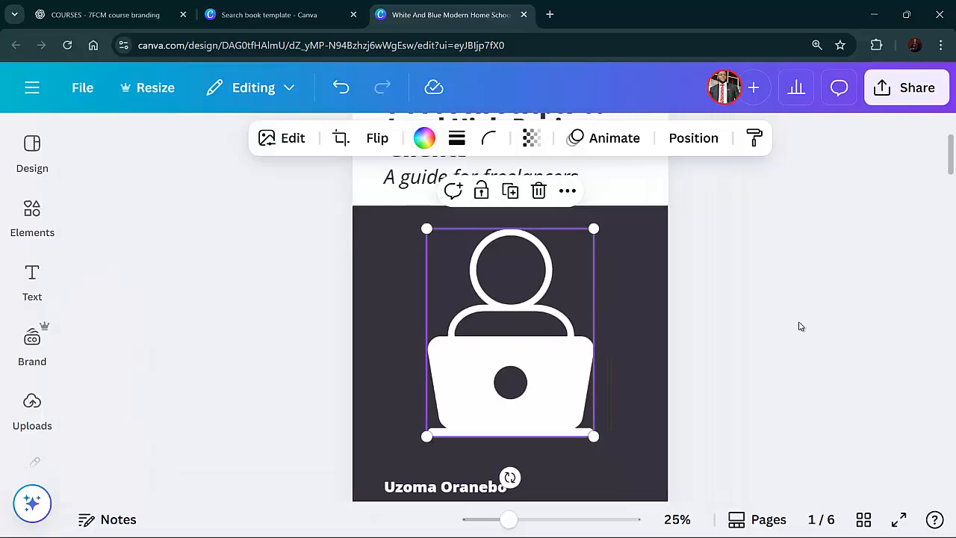
click(800, 326)
scroll(801, 326, up, 1)
scroll(799, 326, down, 4)
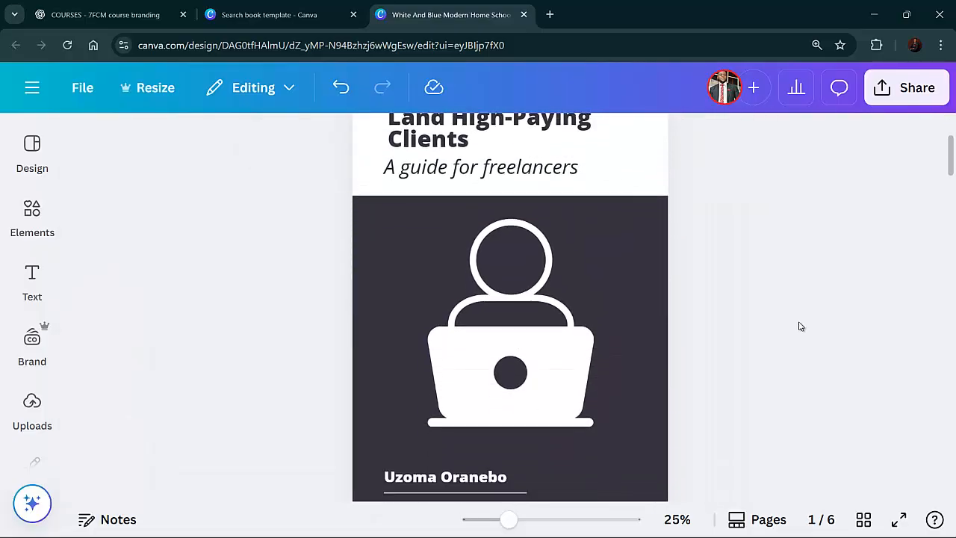
scroll(777, 332, up, 4)
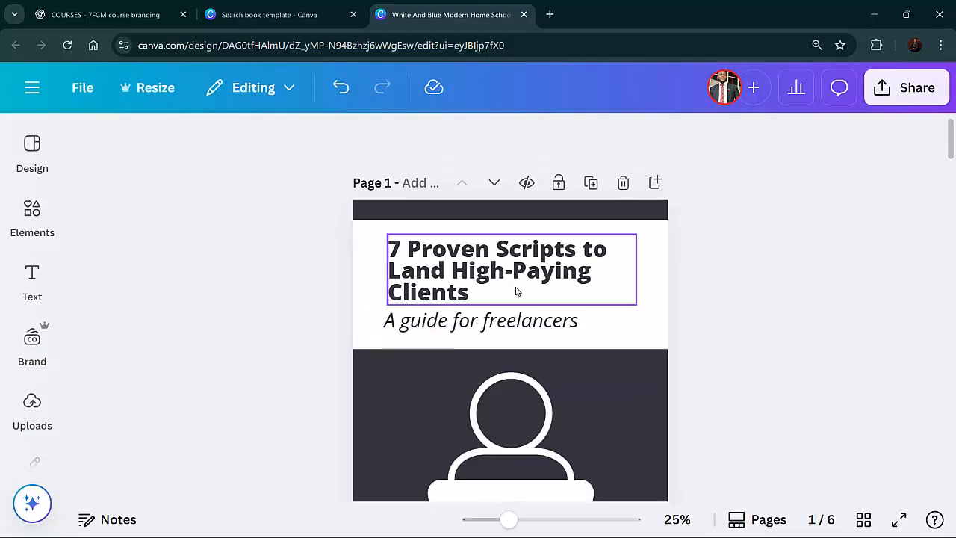
scroll(423, 291, down, 3)
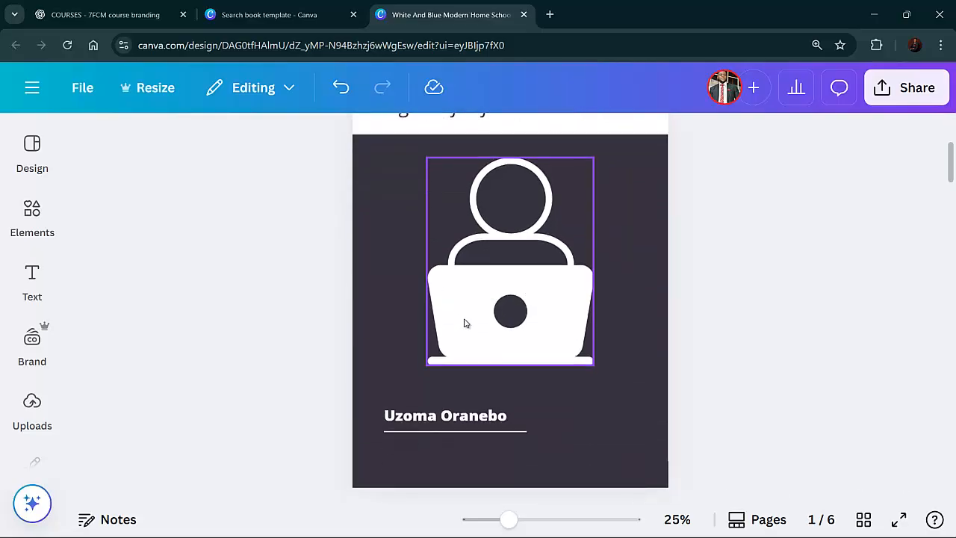
Try red and then orange swatches as the cover page's background color
scroll(615, 418, up, 3)
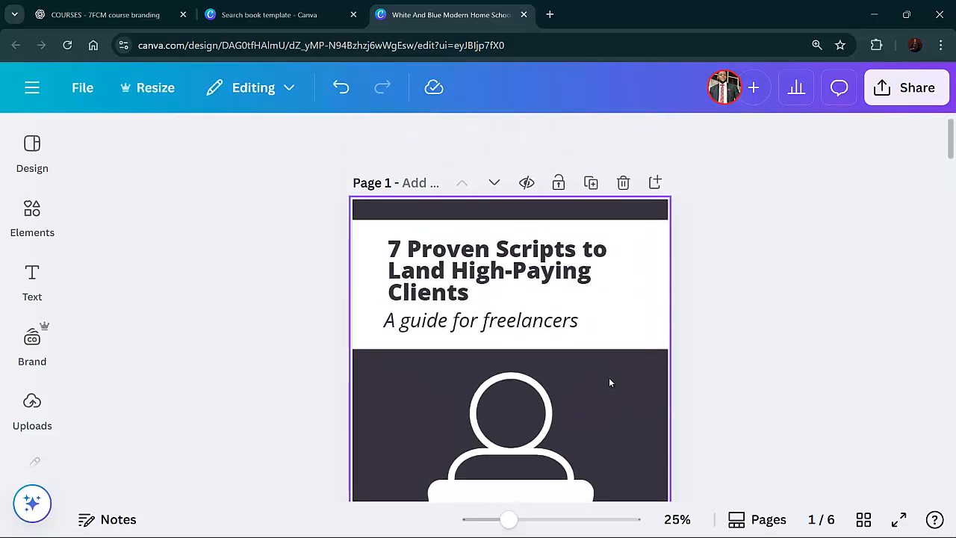
scroll(609, 383, down, 3)
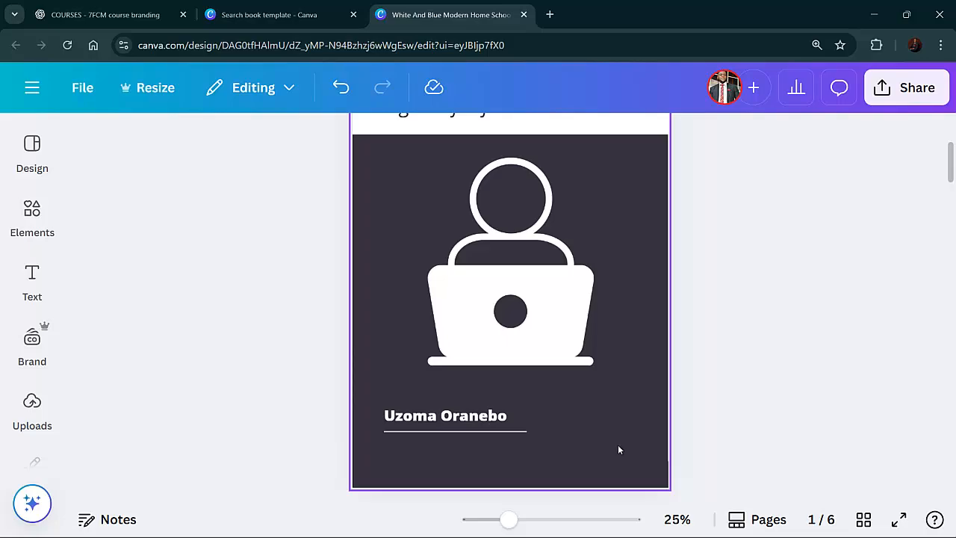
click(618, 445)
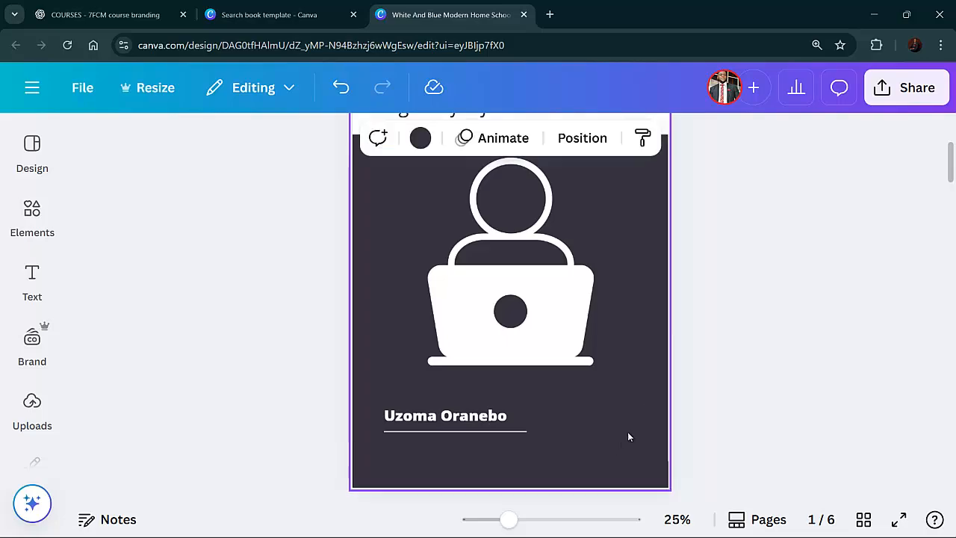
click(421, 138)
scroll(179, 278, down, 3)
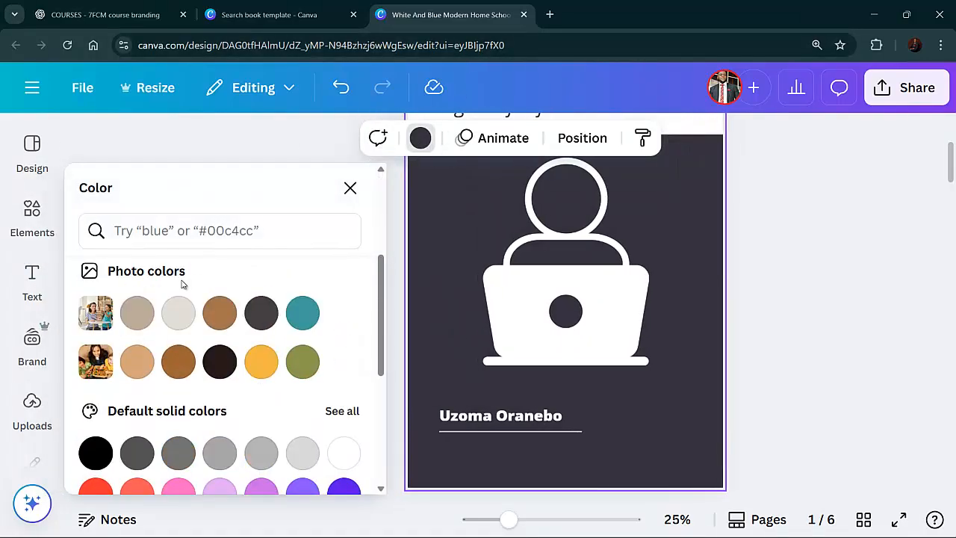
scroll(185, 287, down, 2)
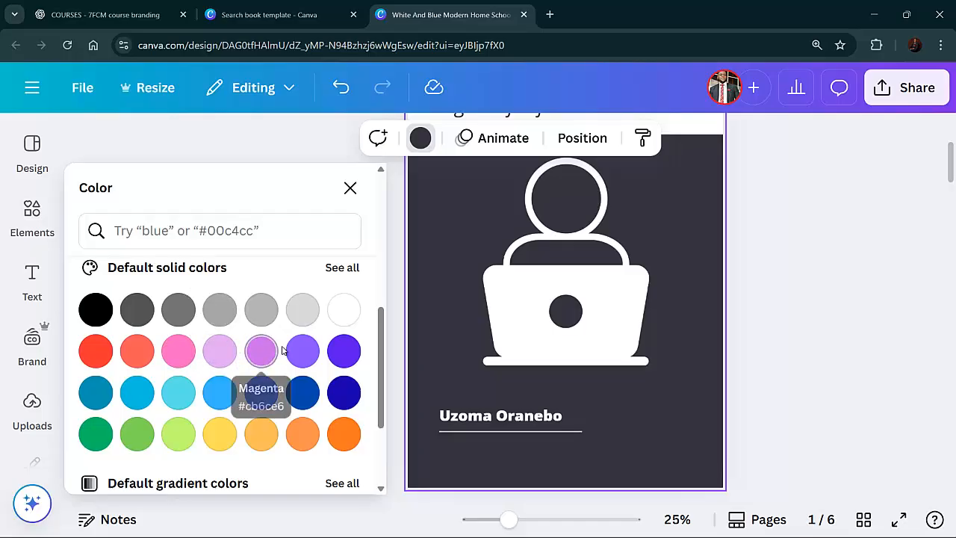
click(92, 362)
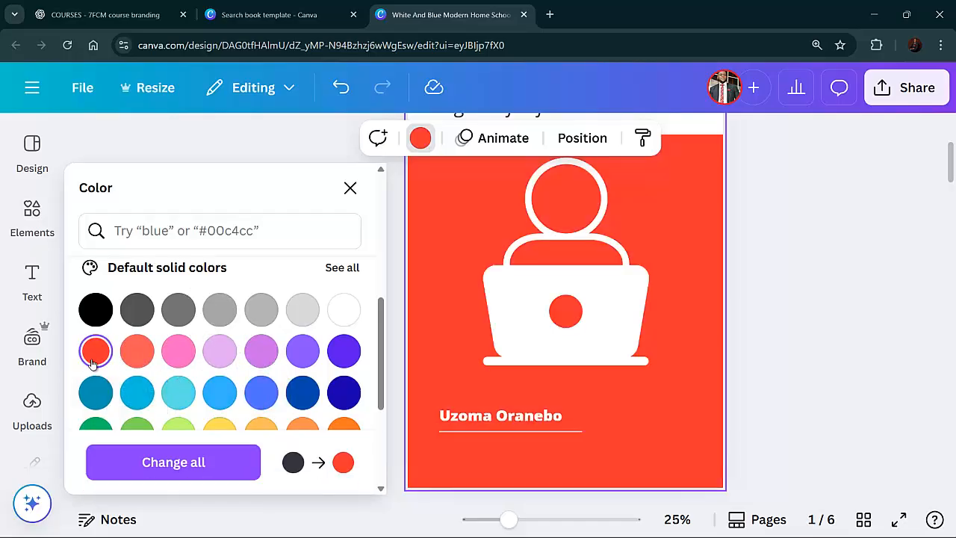
scroll(487, 343, up, 3)
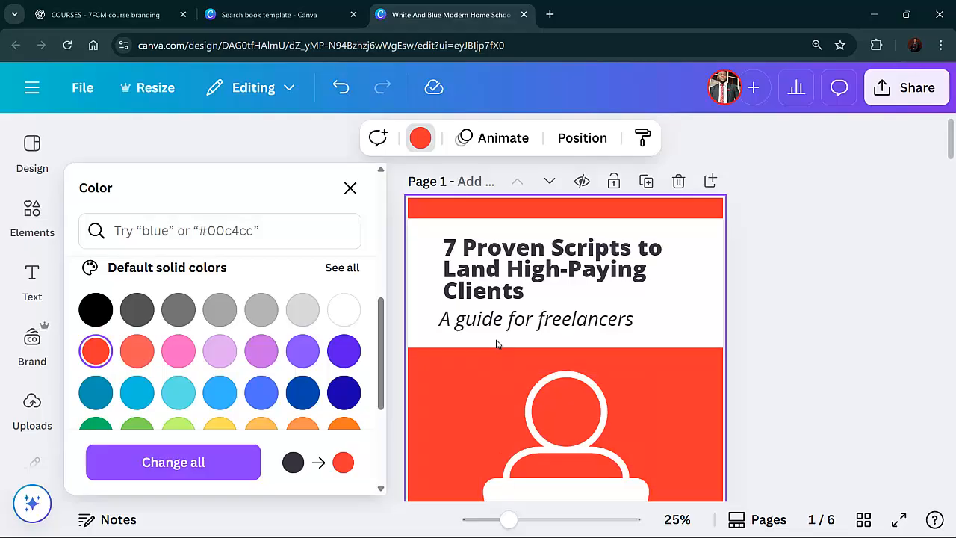
scroll(496, 339, down, 2)
scroll(496, 339, up, 2)
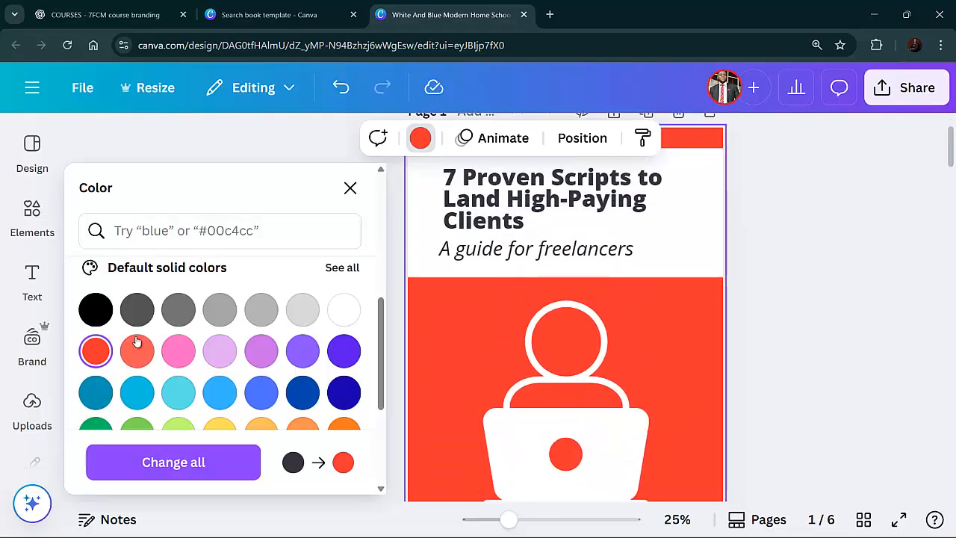
scroll(179, 329, down, 3)
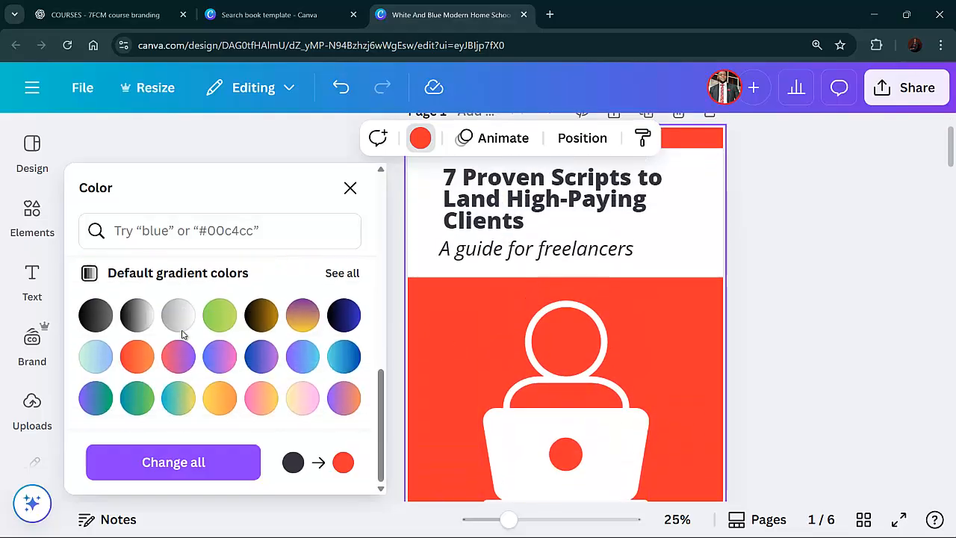
scroll(185, 334, up, 1)
click(269, 301)
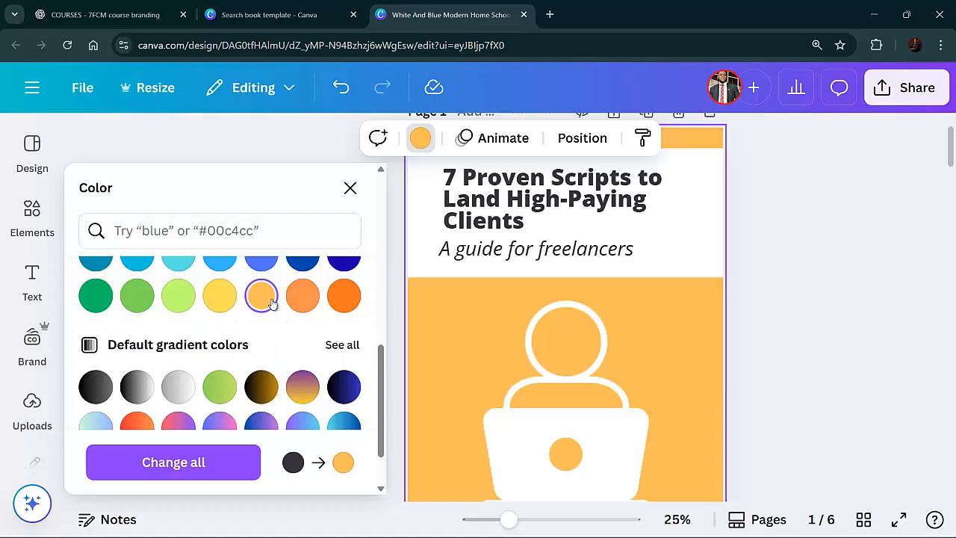
click(303, 296)
click(344, 296)
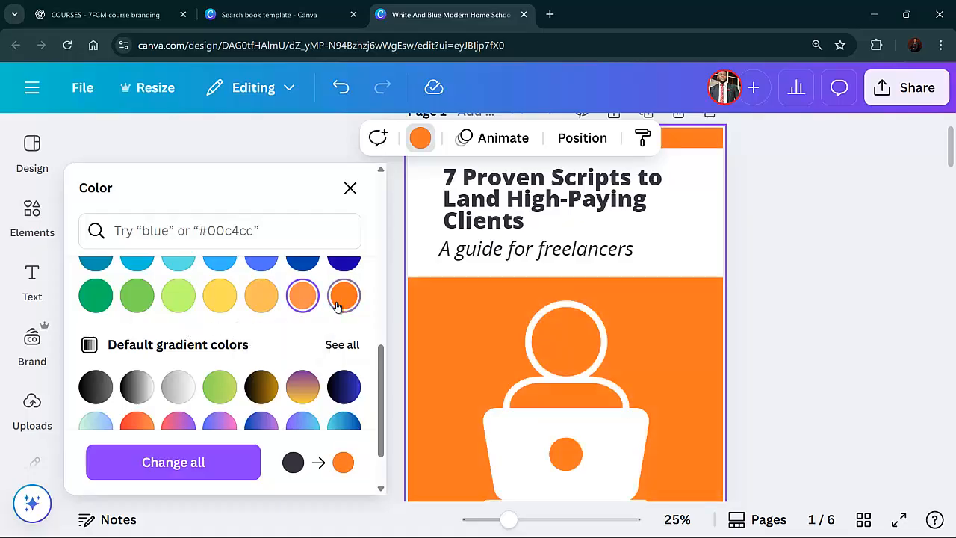
click(750, 297)
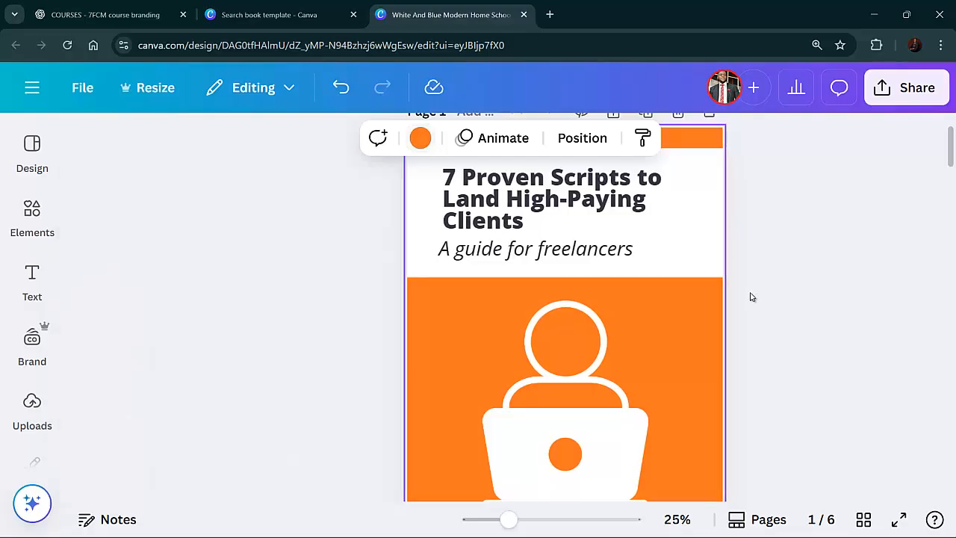
Darken the cover page background to brown #A3521F with the color picker
scroll(609, 314, down, 1)
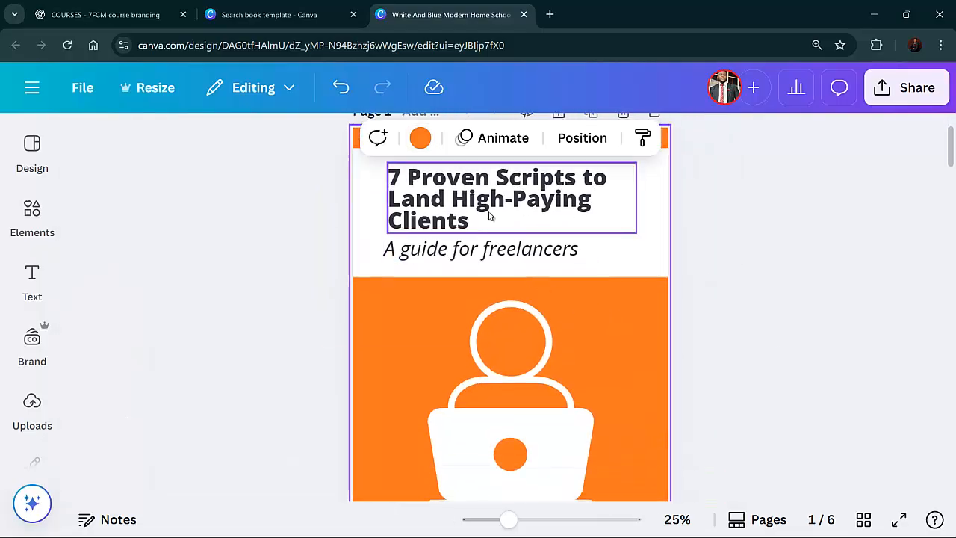
scroll(489, 216, down, 4)
scroll(473, 336, up, 2)
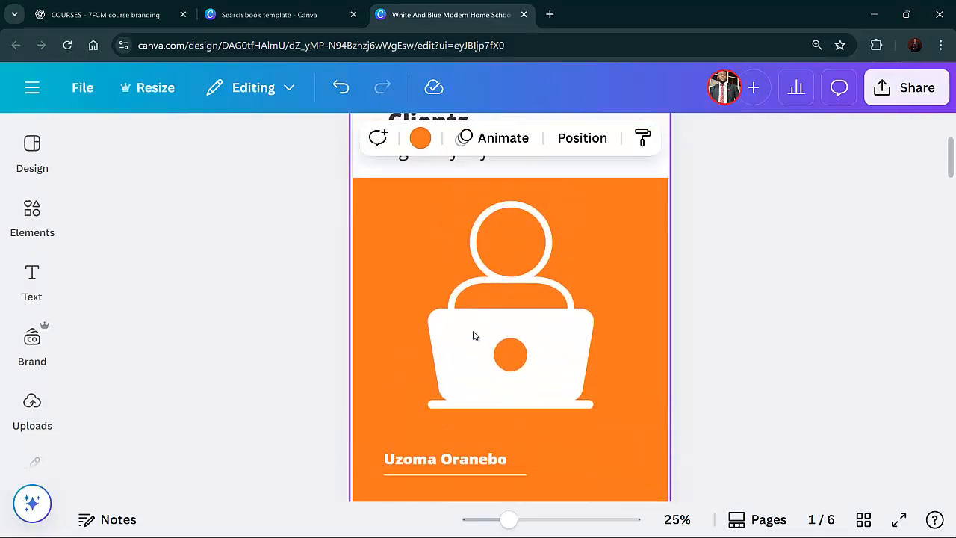
scroll(473, 336, up, 1)
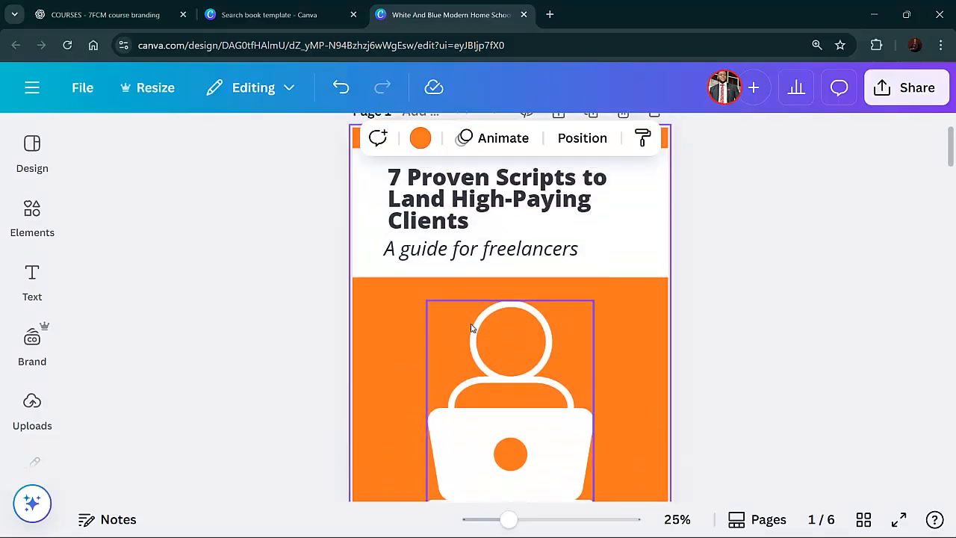
click(421, 139)
click(217, 323)
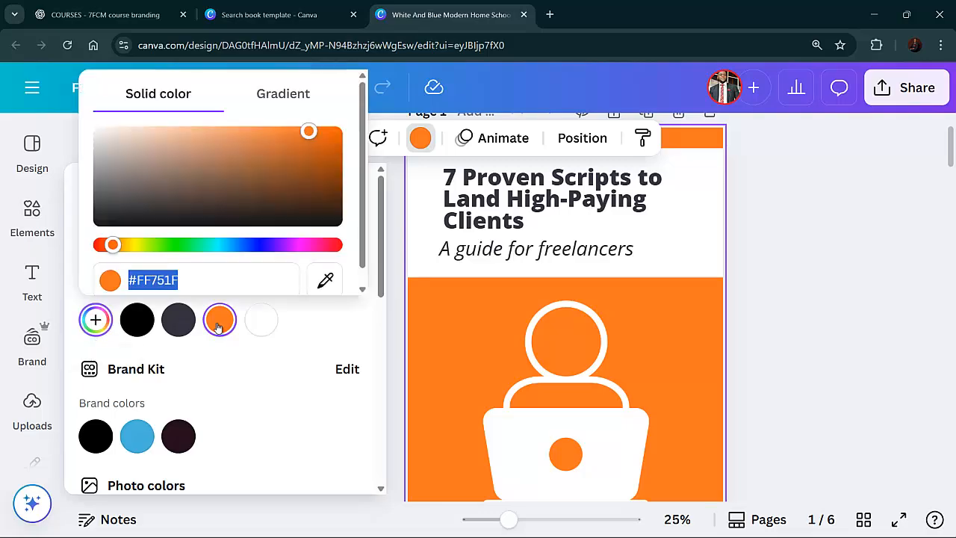
drag(307, 139, 296, 167)
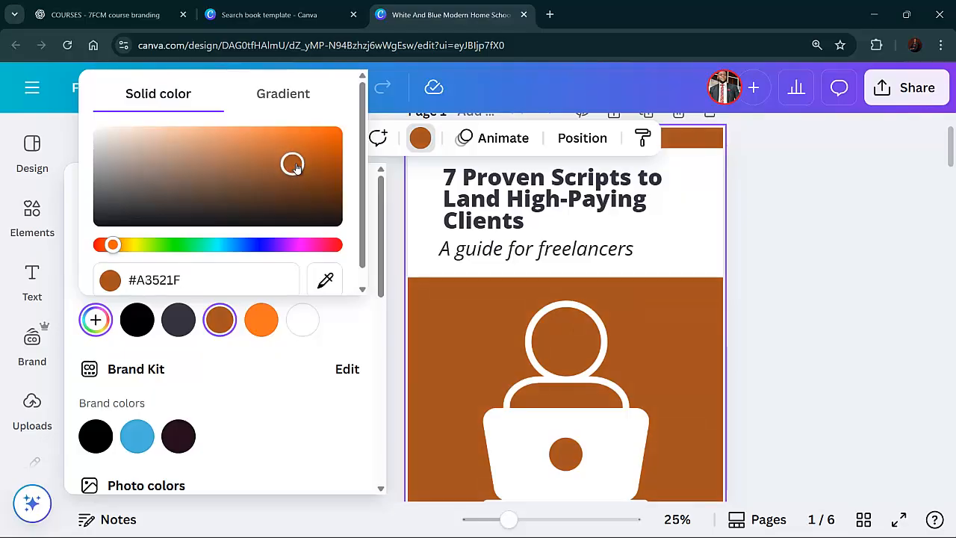
click(845, 251)
Set the cover page background to a crimson #B10F58 by shifting the hue and shade in the color picker
scroll(776, 258, up, 1)
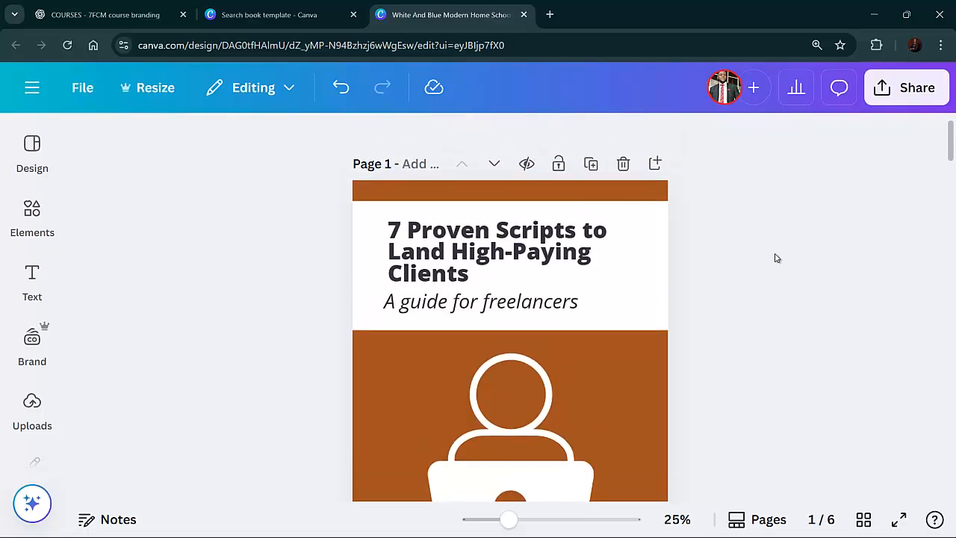
scroll(776, 258, down, 3)
scroll(775, 259, up, 3)
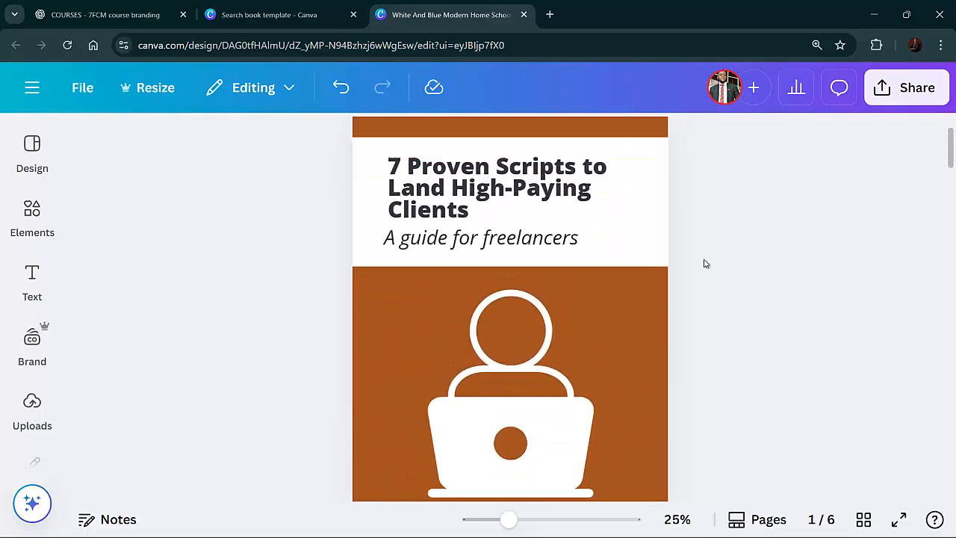
click(370, 308)
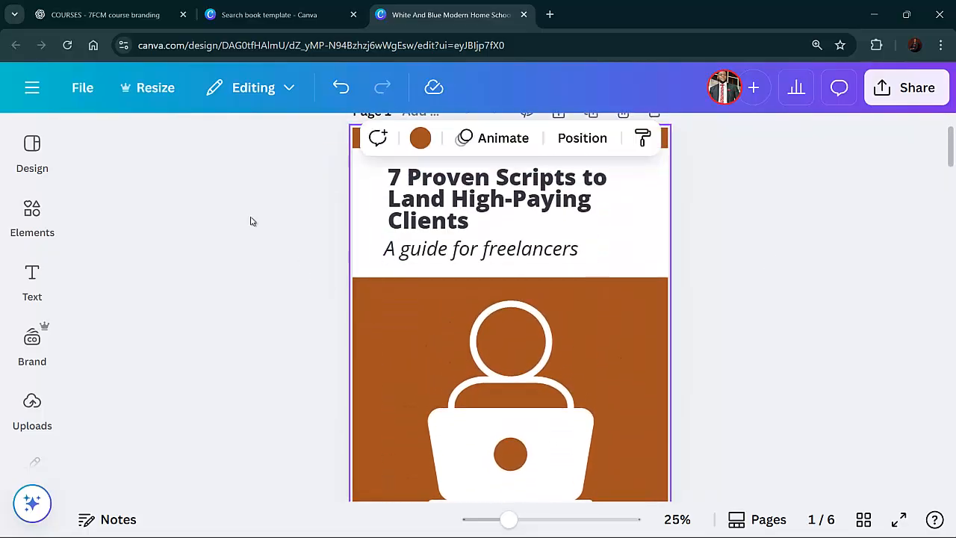
click(421, 139)
click(94, 322)
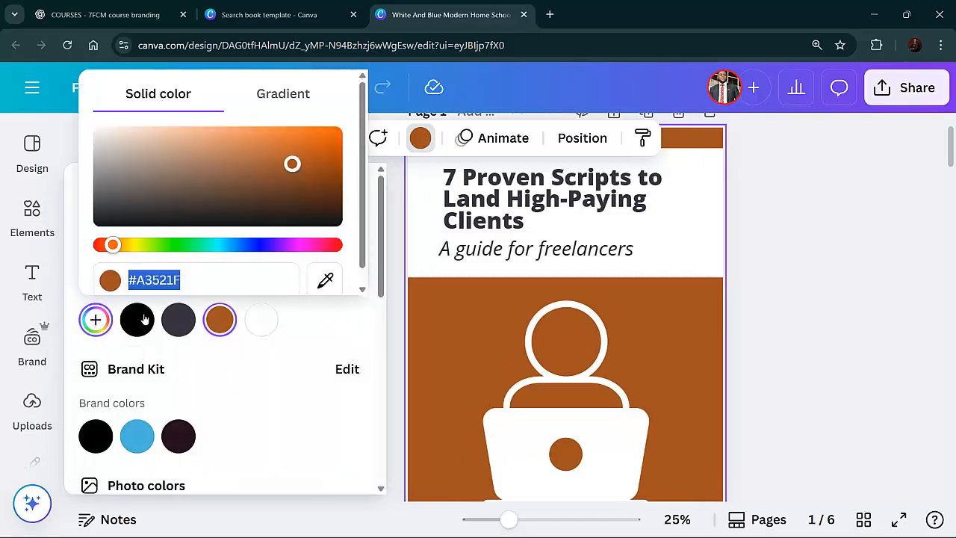
click(319, 250)
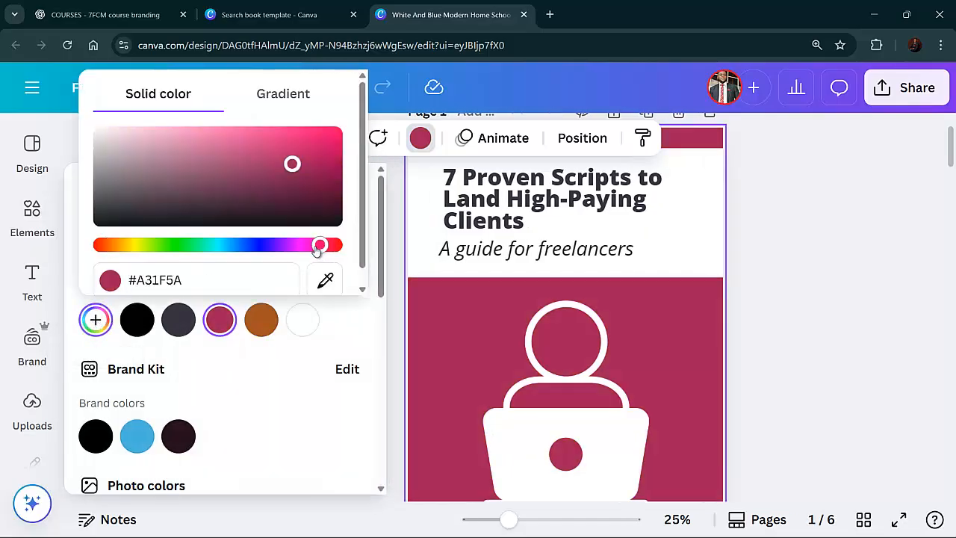
drag(311, 249, 323, 251)
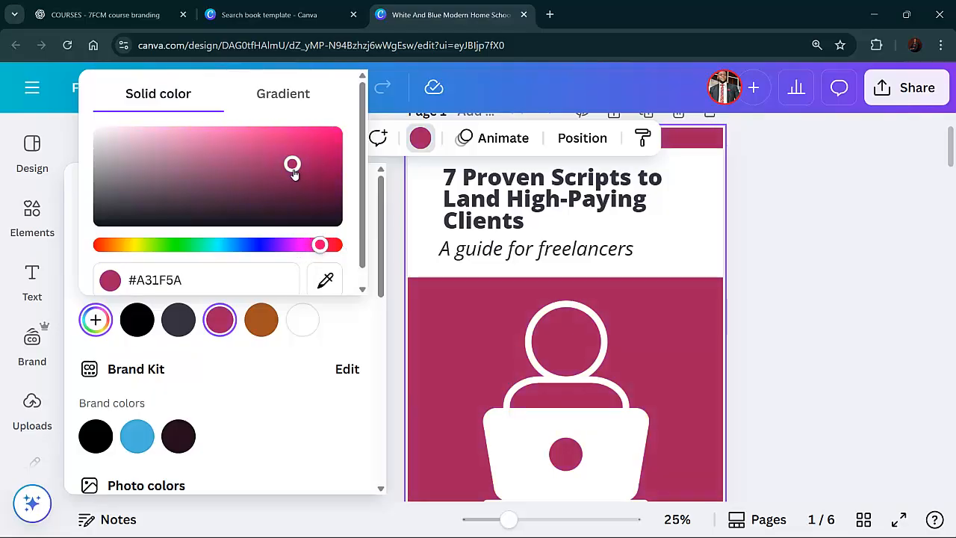
drag(293, 171, 322, 161)
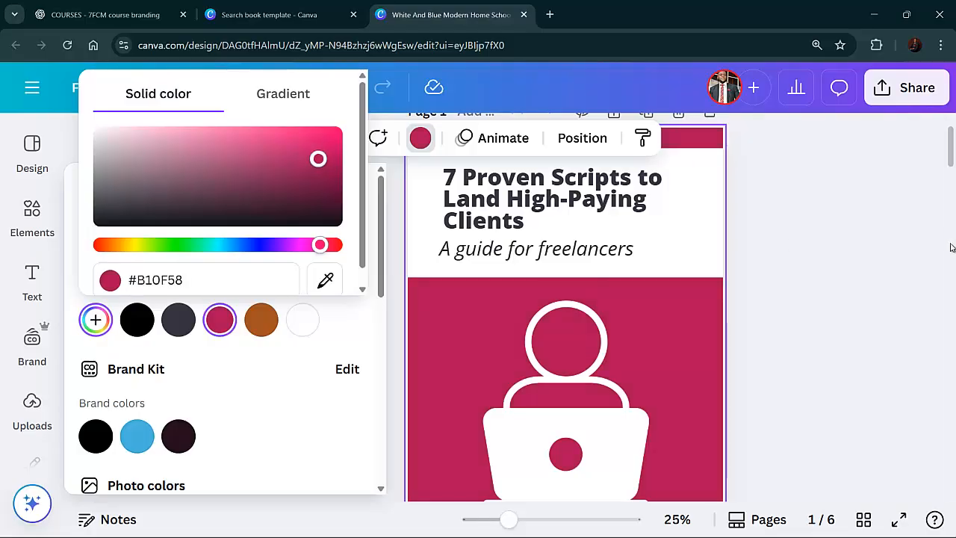
click(884, 247)
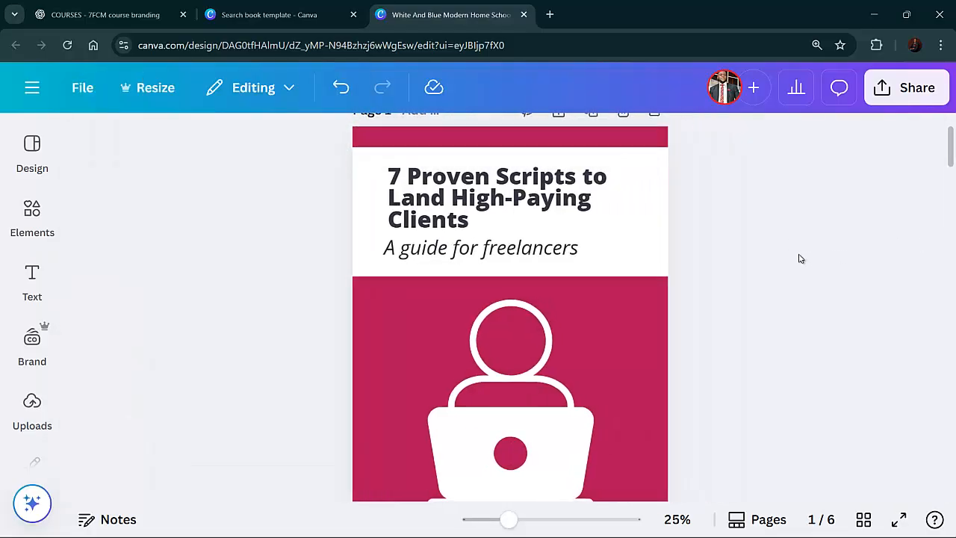
Paste the title 7 Proven Scripts to Land High-Paying Clients over page 2's heading, then scale the box down and widen it
scroll(800, 259, down, 2)
scroll(800, 259, up, 3)
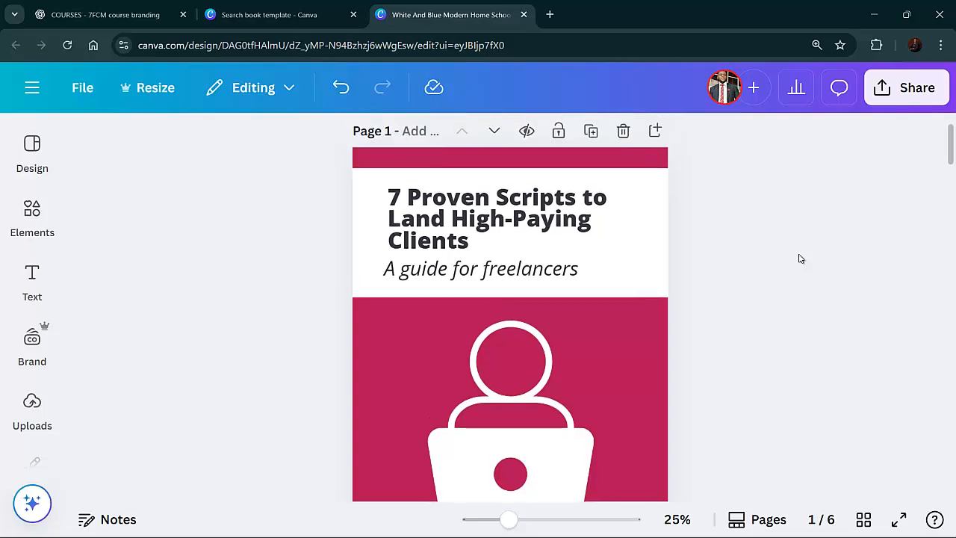
scroll(800, 258, down, 10)
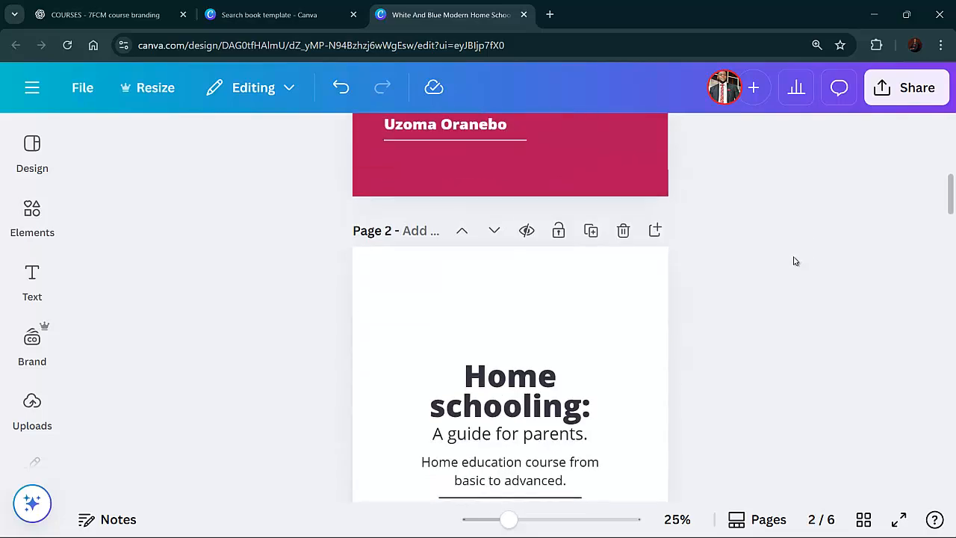
scroll(794, 261, up, 1)
scroll(792, 261, down, 3)
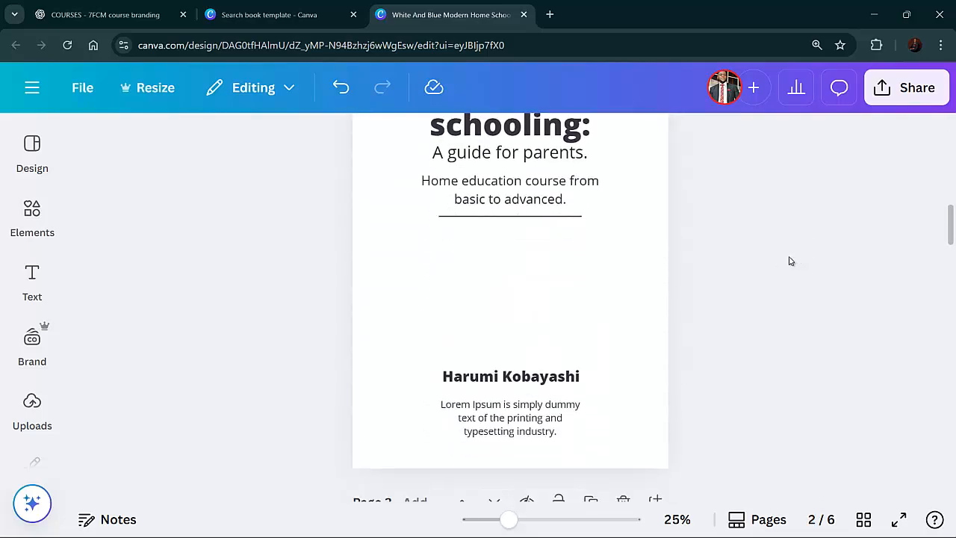
scroll(778, 260, up, 1)
scroll(770, 259, up, 1)
click(536, 185)
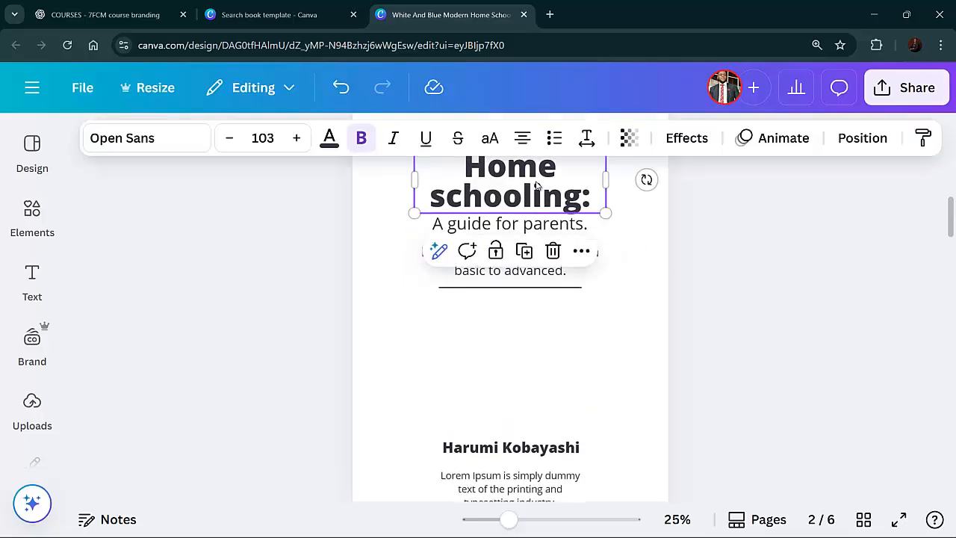
scroll(535, 185, up, 2)
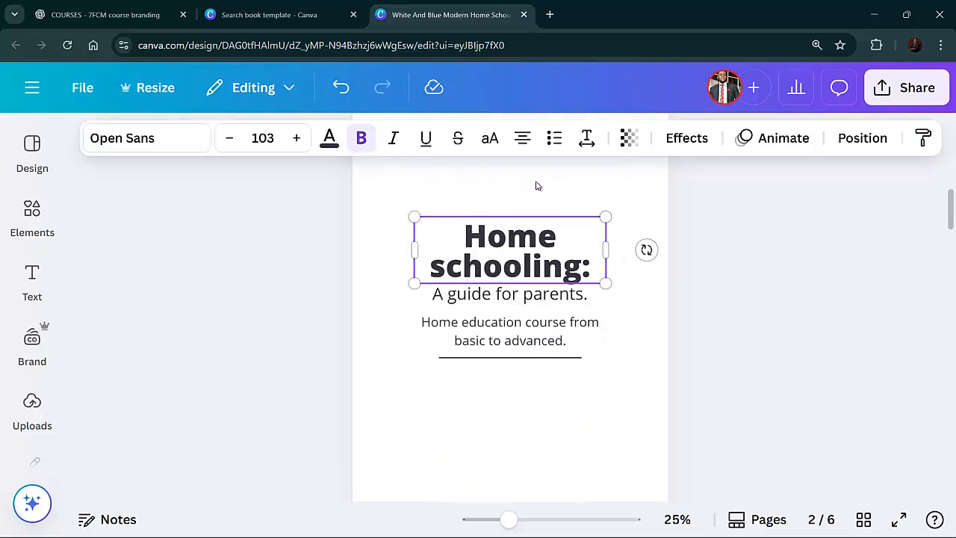
click(540, 245)
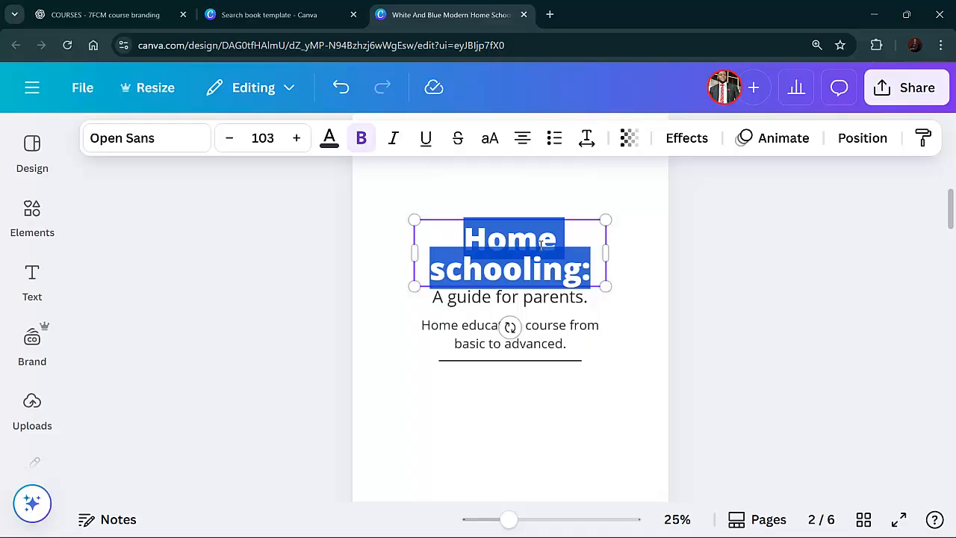
scroll(540, 246, up, 3)
scroll(540, 243, down, 3)
scroll(531, 273, up, 1)
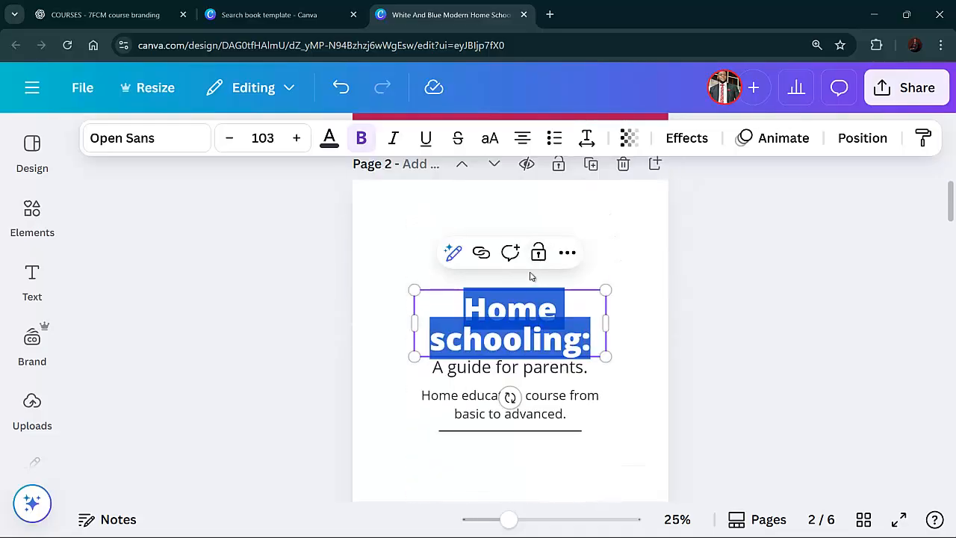
scroll(529, 276, down, 2)
scroll(528, 191, up, 1)
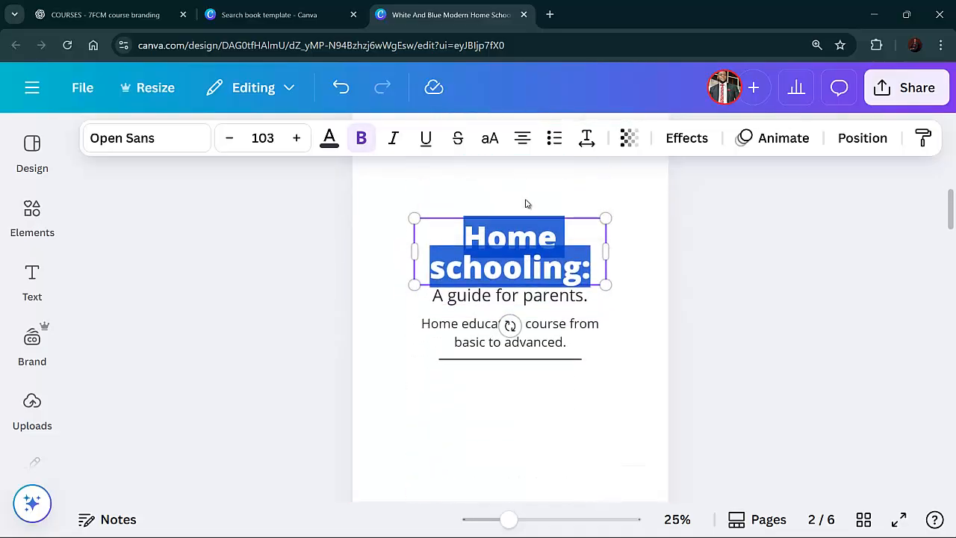
right_click(523, 239)
click(561, 297)
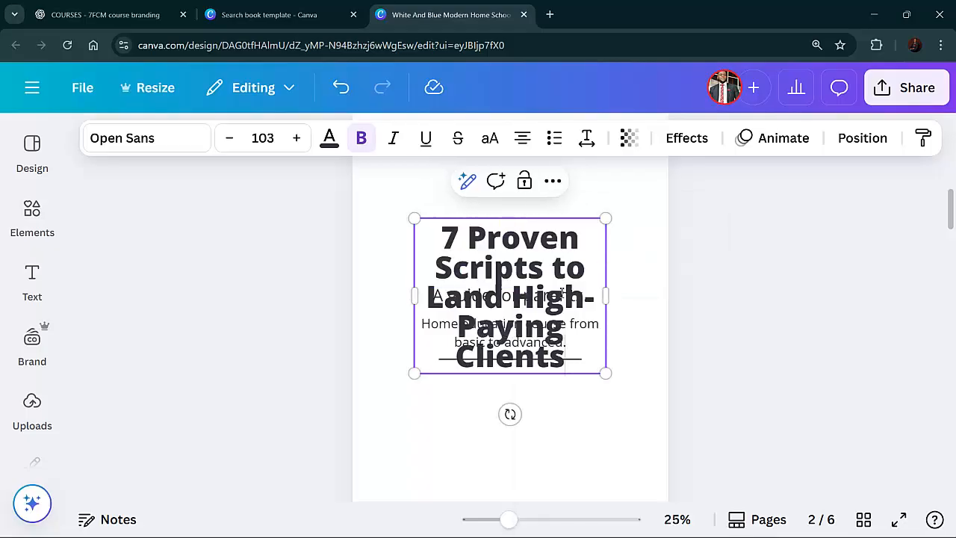
drag(604, 365, 561, 307)
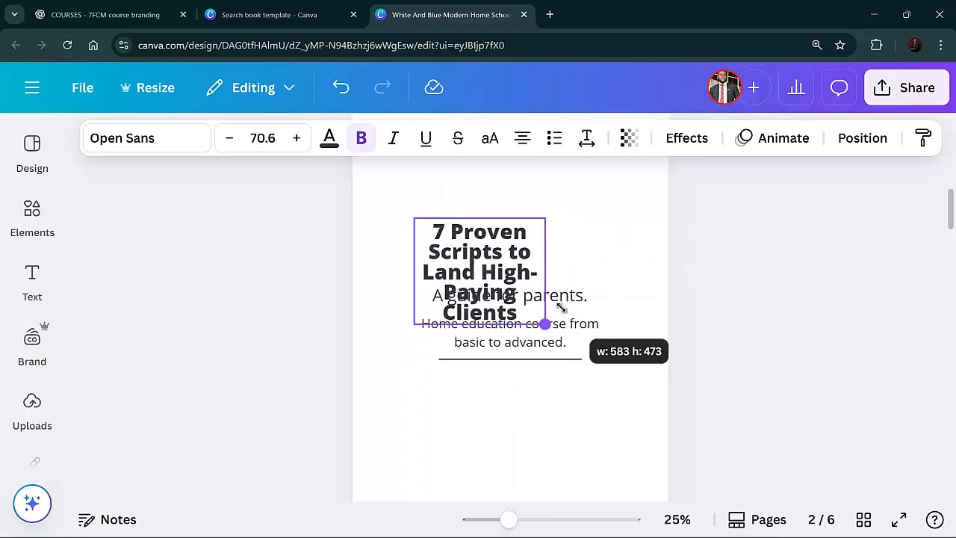
drag(551, 272, 634, 277)
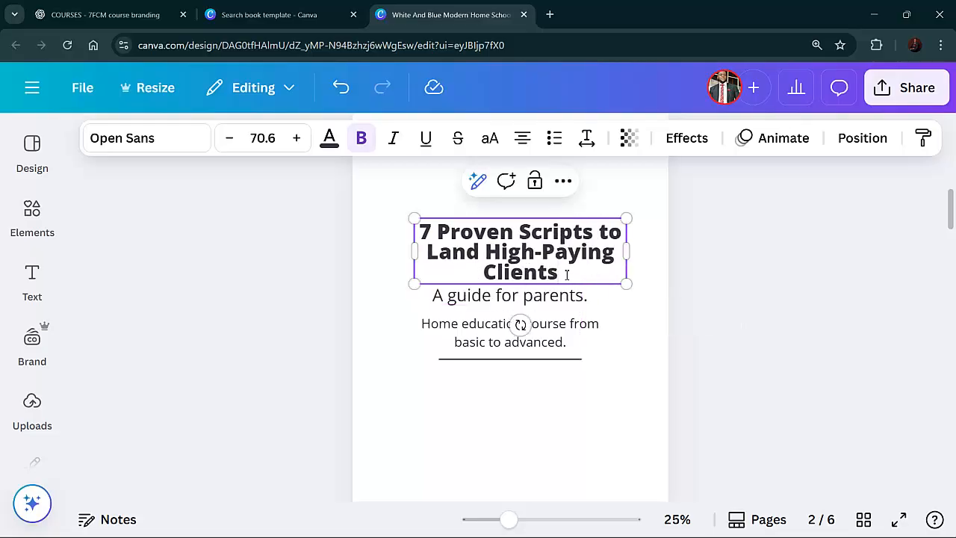
Change page 2's subtitle to "A guide for freelancers"
double_click(573, 296)
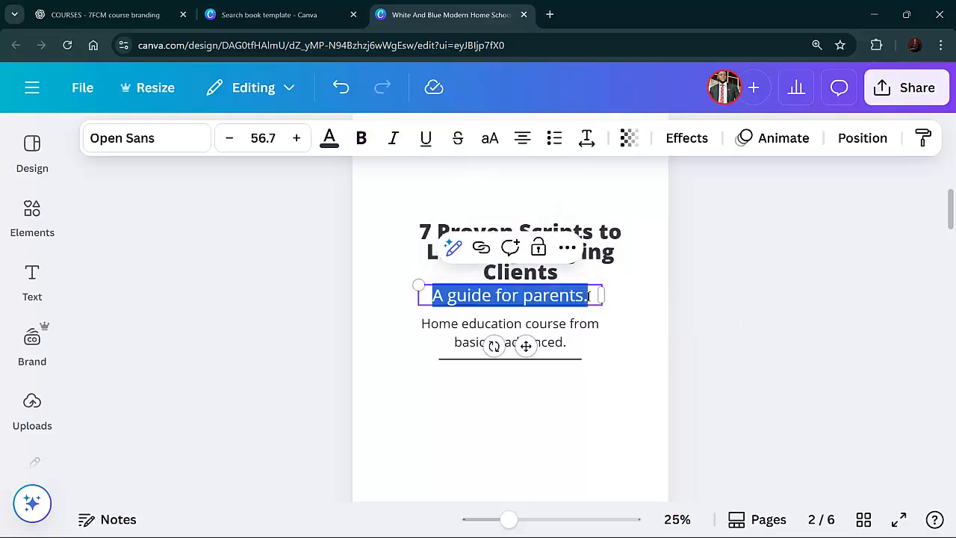
click(589, 296)
key(BackSpace)
key(BackSpace)
key(BackSpace)
key(BackSpace)
key(BackSpace)
key(BackSpace)
key(BackSpace)
key(BackSpace)
key(BackSpace)
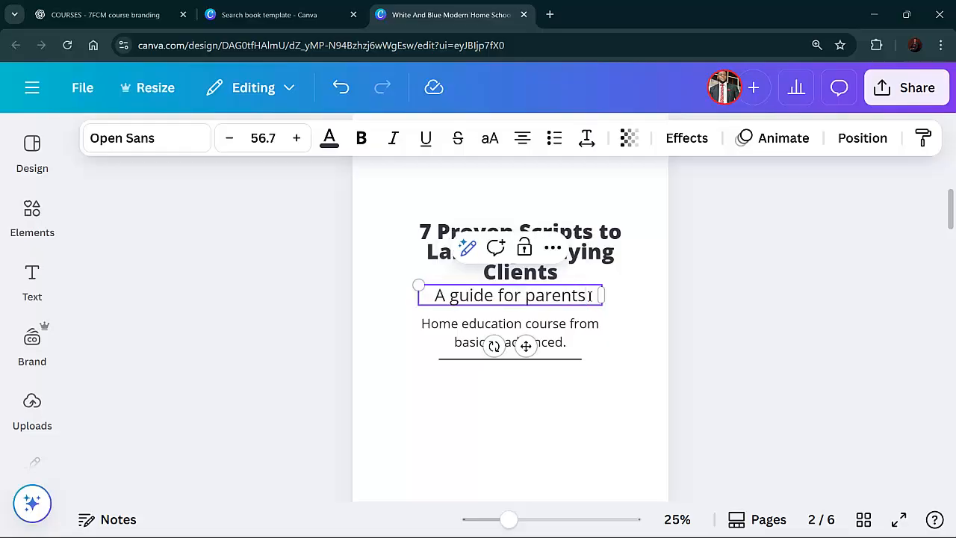
text(fr)
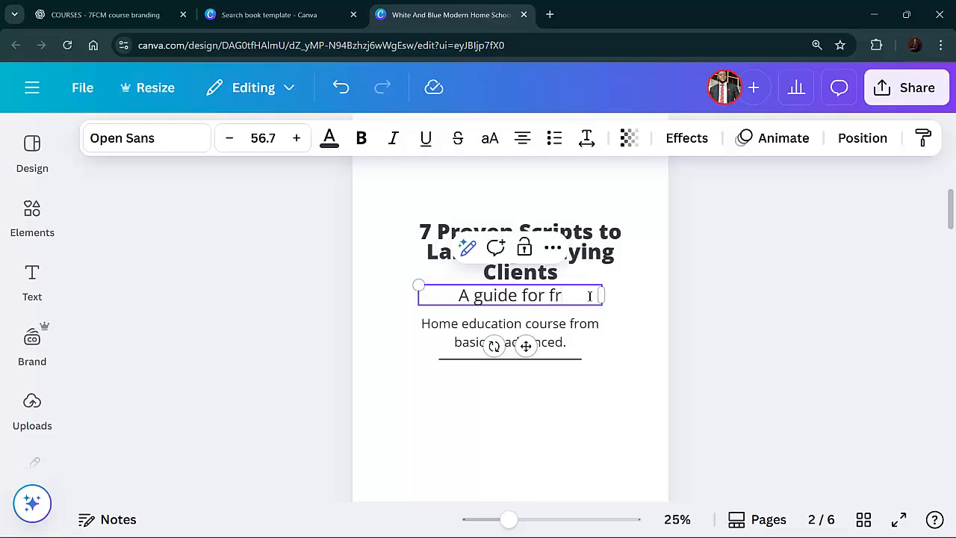
text(eelancers)
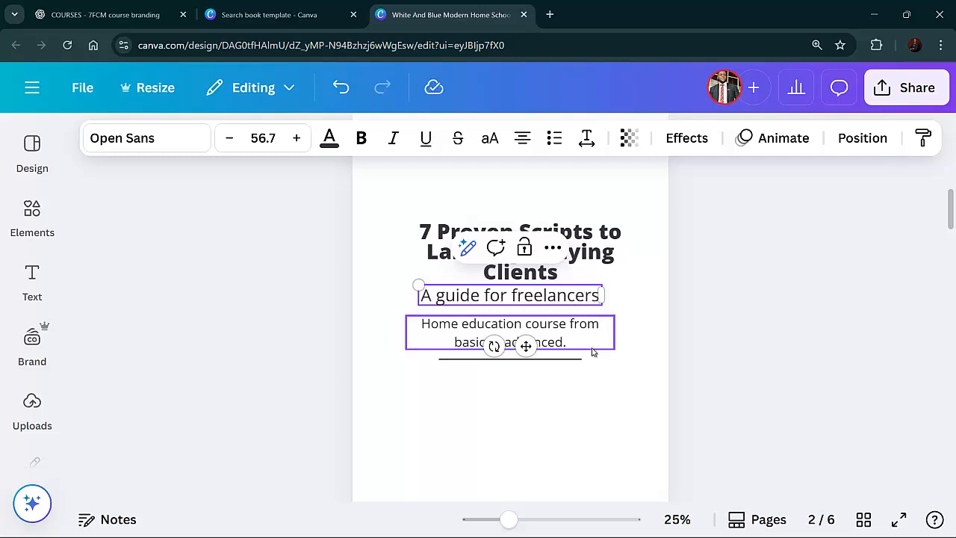
Replace page 2's description text with "7 scripts that works everytime"
click(744, 363)
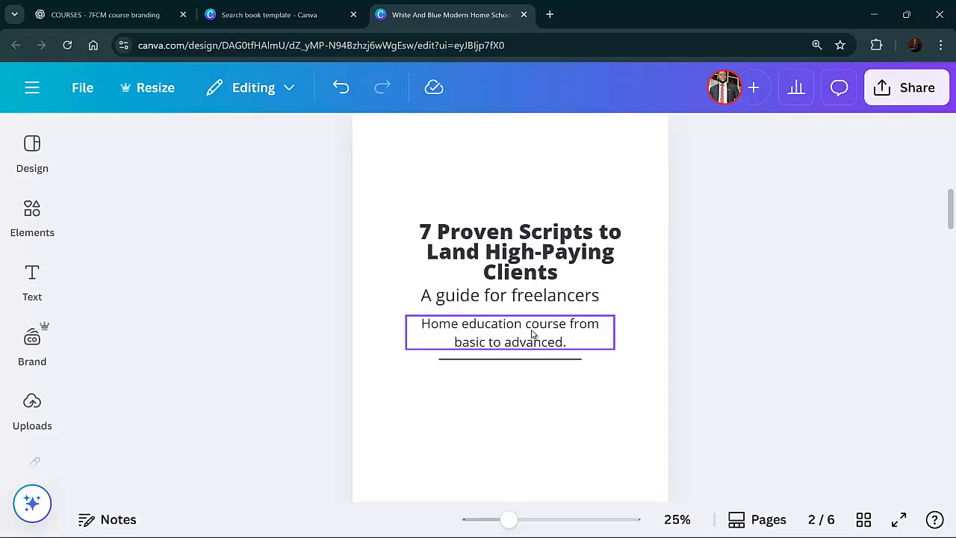
click(507, 390)
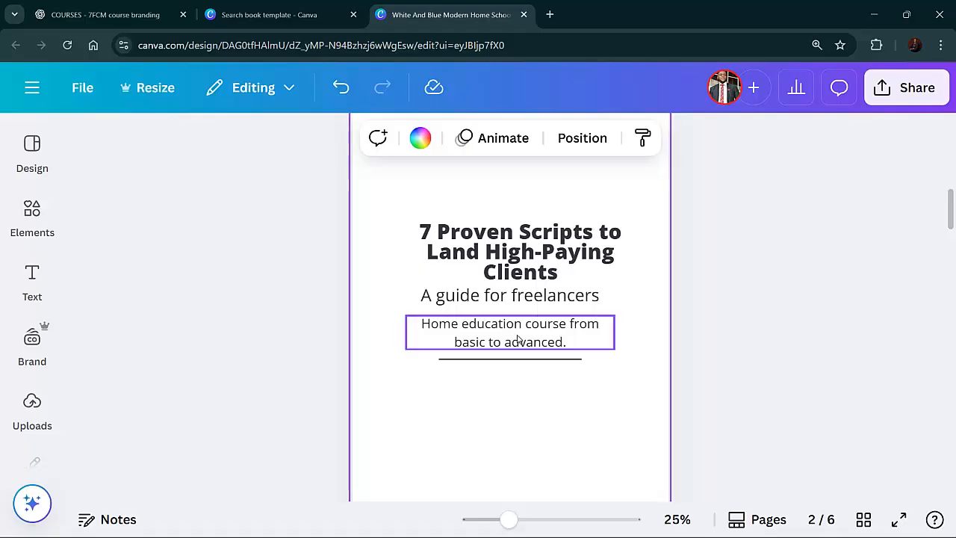
click(516, 336)
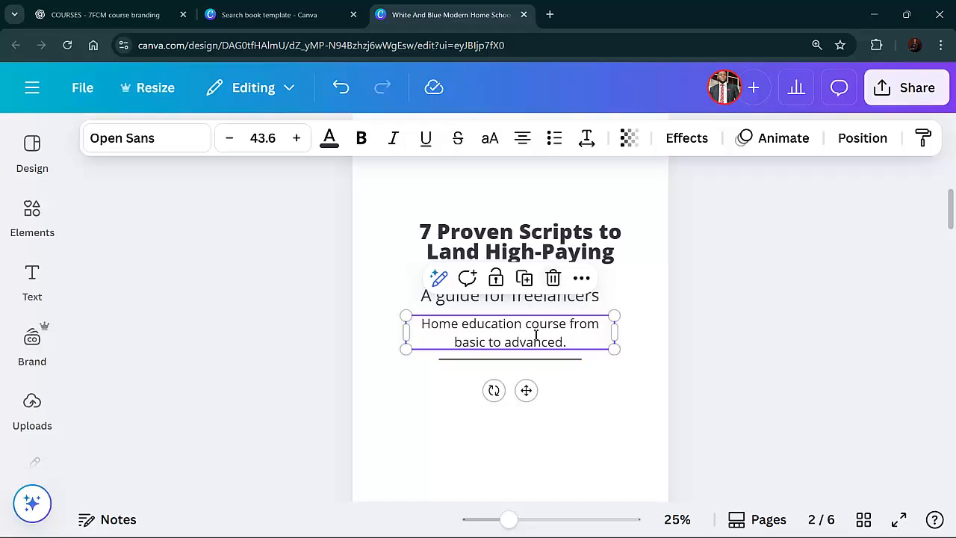
double_click(536, 334)
text(7)
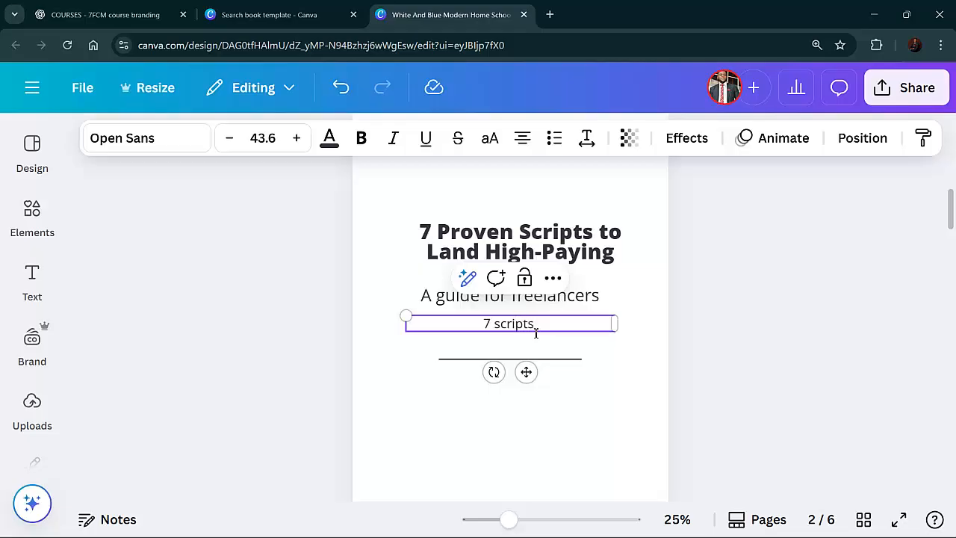
text(scripts that works ev)
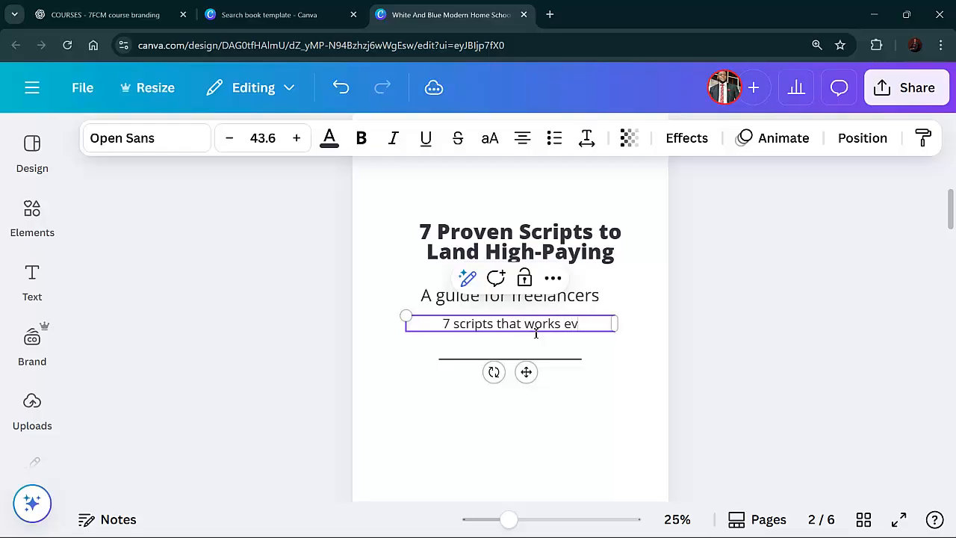
text(erytime)
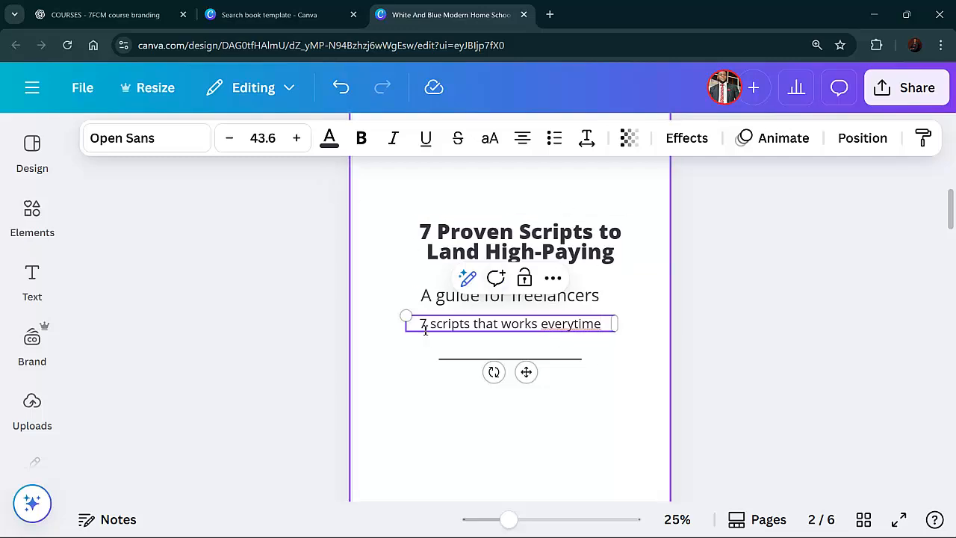
Shrink the description text box and move it slightly down above the divider line
drag(405, 316, 455, 319)
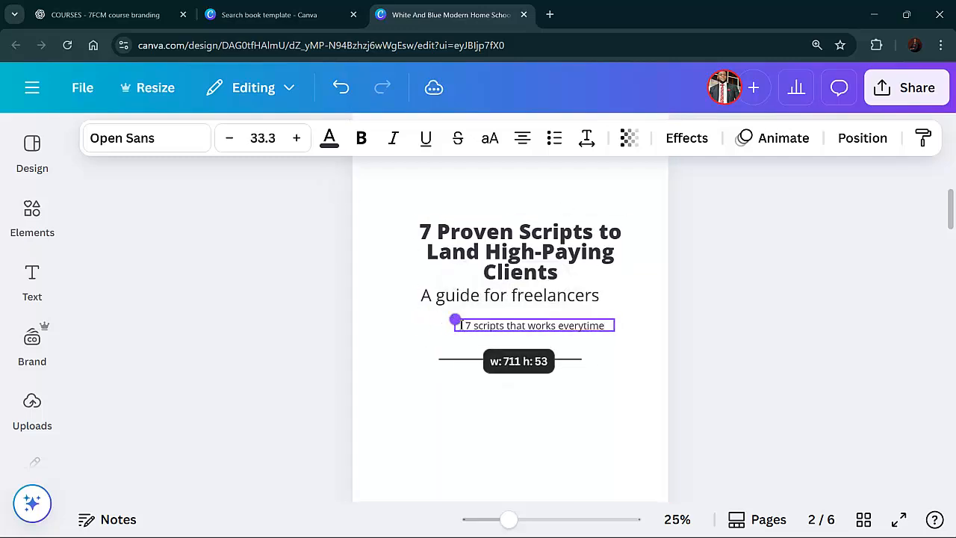
drag(550, 372, 535, 386)
click(625, 321)
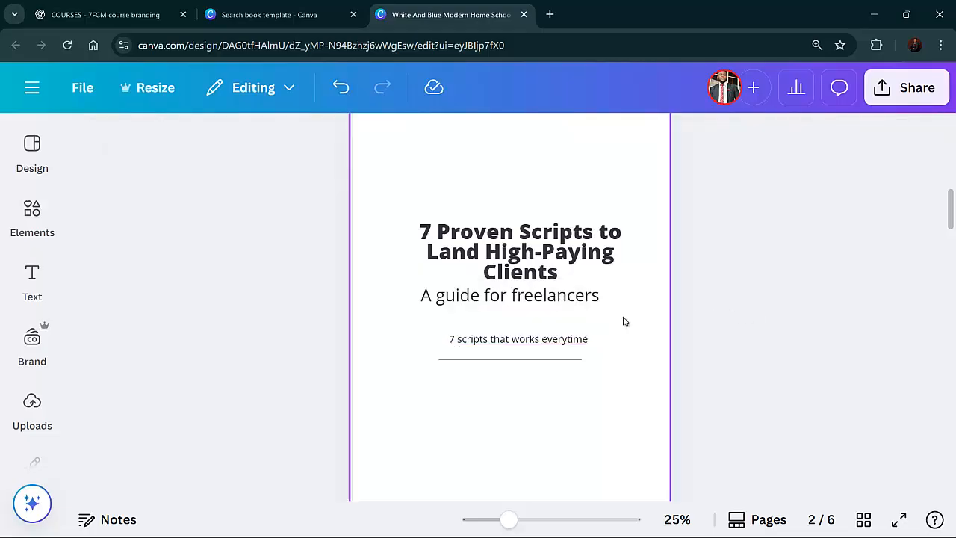
Nudge the subtitle text slightly downward on page 2
click(573, 303)
mouse_move(573, 304)
mouse_down()
mouse_move(580, 317)
mouse_move(573, 305)
mouse_up()
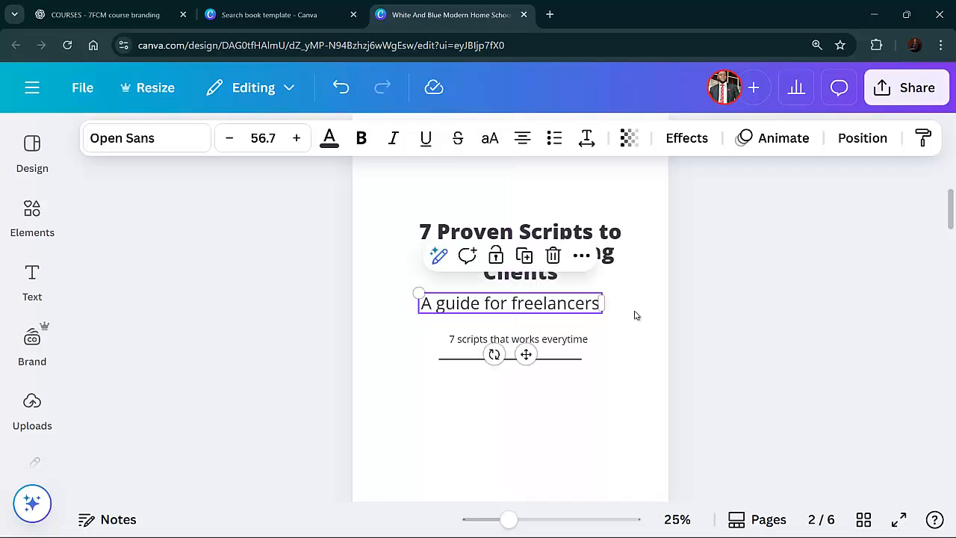
click(770, 325)
Delete the Lorem Ipsum paragraph beneath the author name on page 2
scroll(752, 324, down, 3)
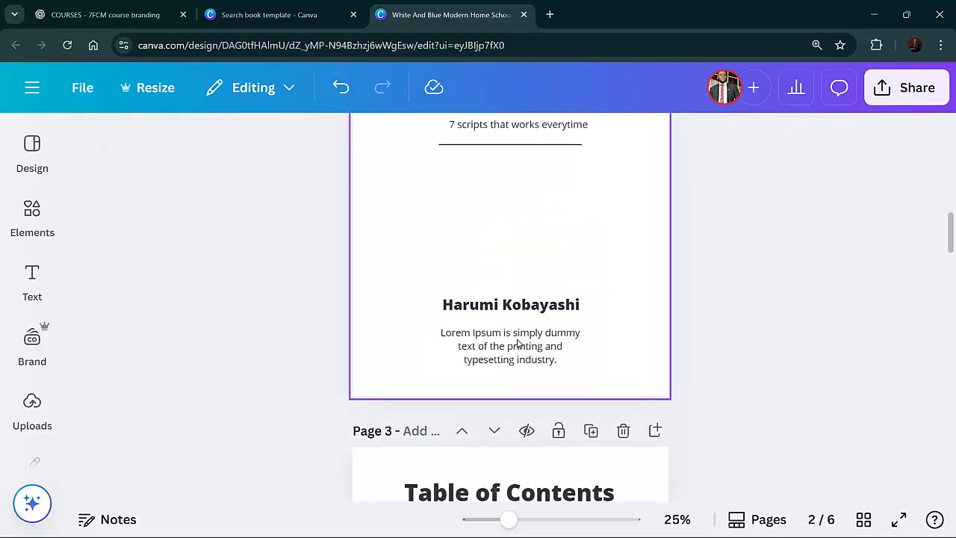
click(519, 349)
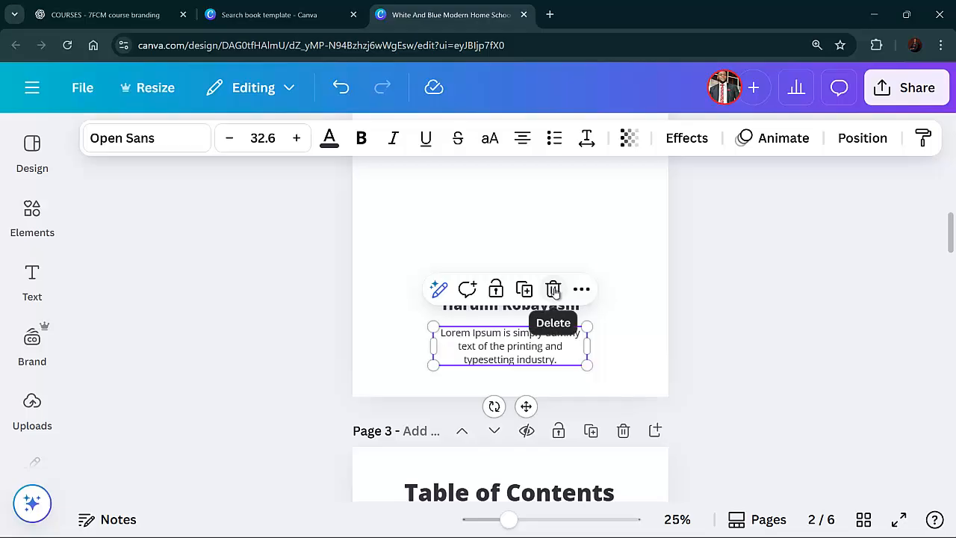
click(554, 290)
Replace page 2's placeholder author name with the author's full name
click(552, 305)
click(552, 305)
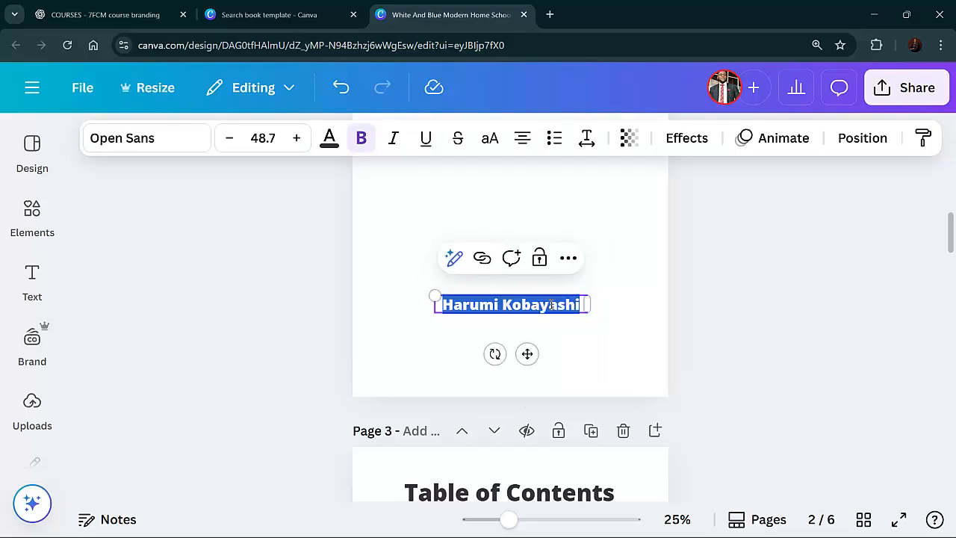
click(551, 305)
text(Uzo)
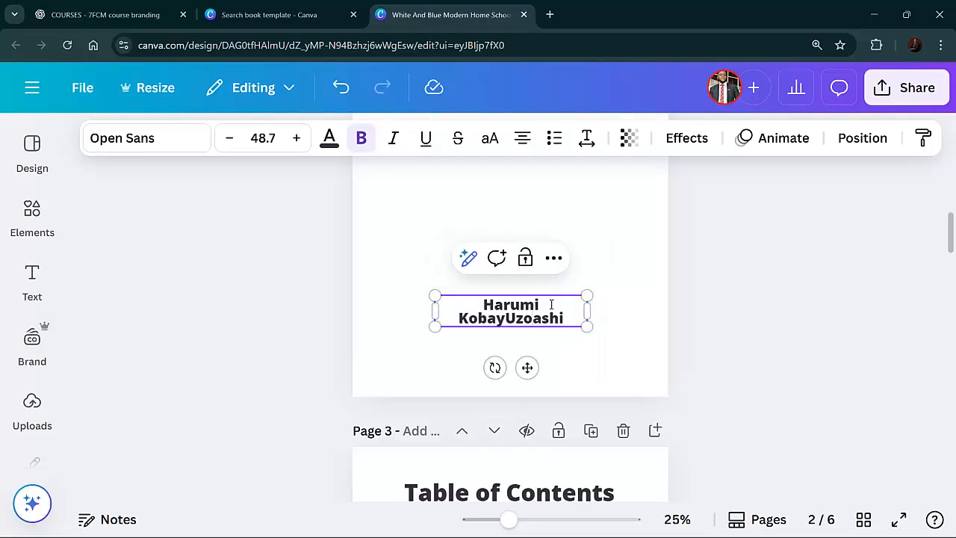
key(ctrl+a)
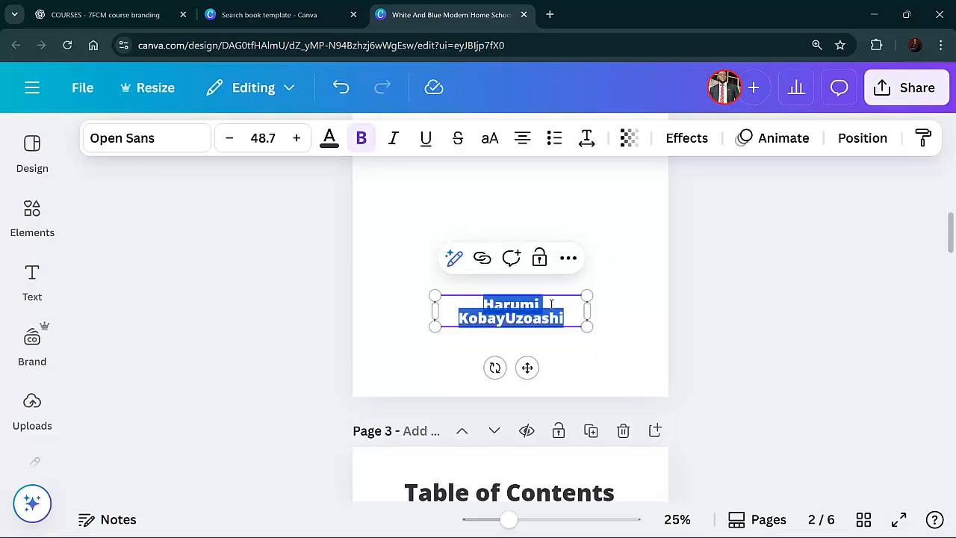
text(u)
key(BackSpace)
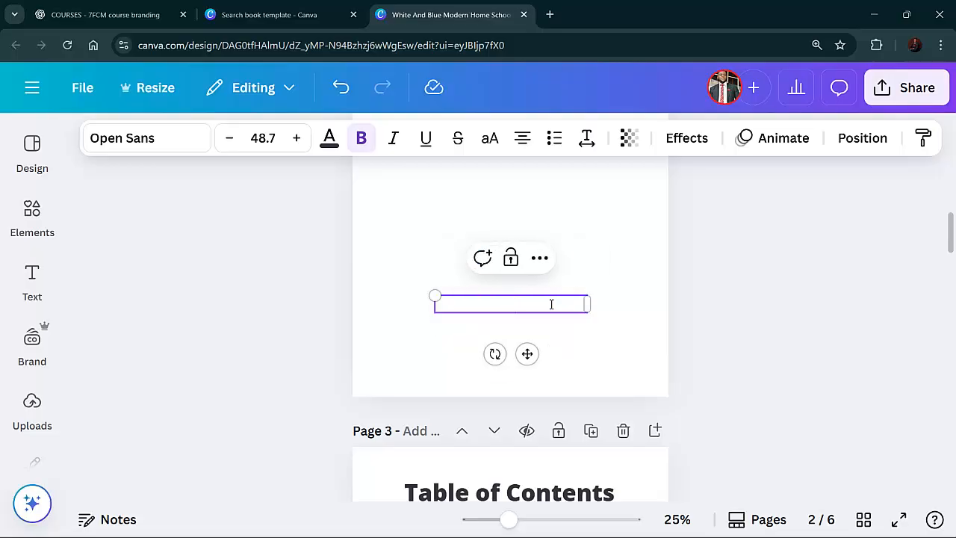
text(Uzoma O)
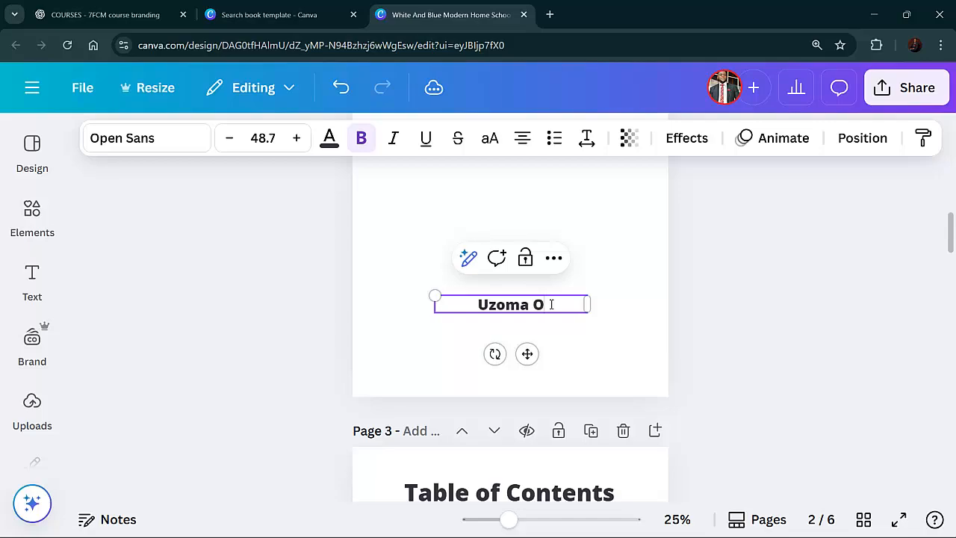
text(ranebo)
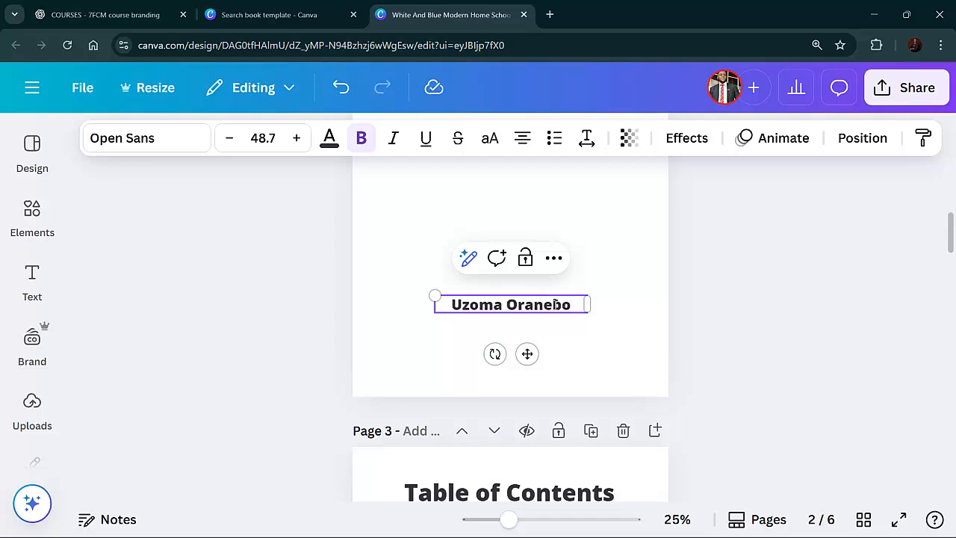
Review the Table of Contents page, then ask ChatGPT to "create a table of content for this"
scroll(660, 359, down, 3)
click(837, 389)
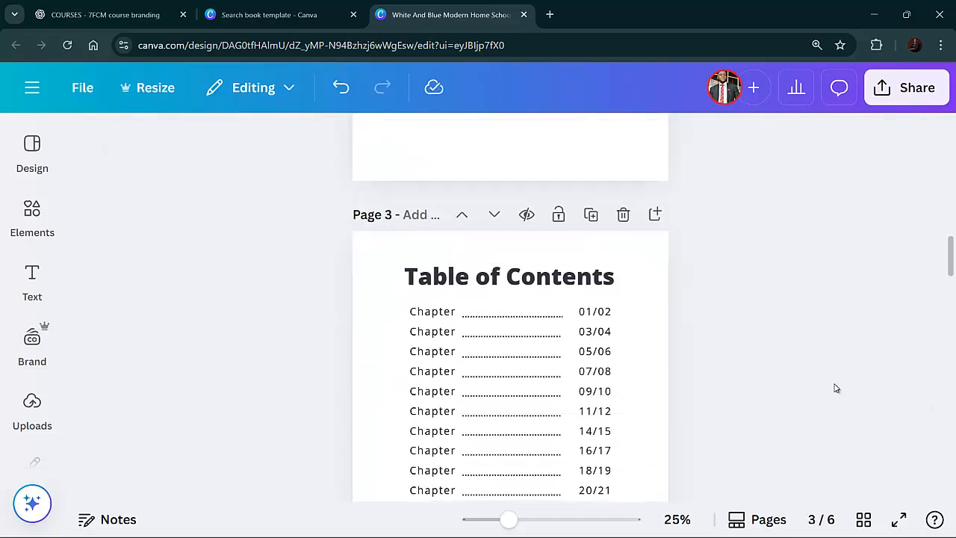
scroll(837, 388, down, 5)
scroll(836, 387, down, 5)
scroll(830, 386, up, 6)
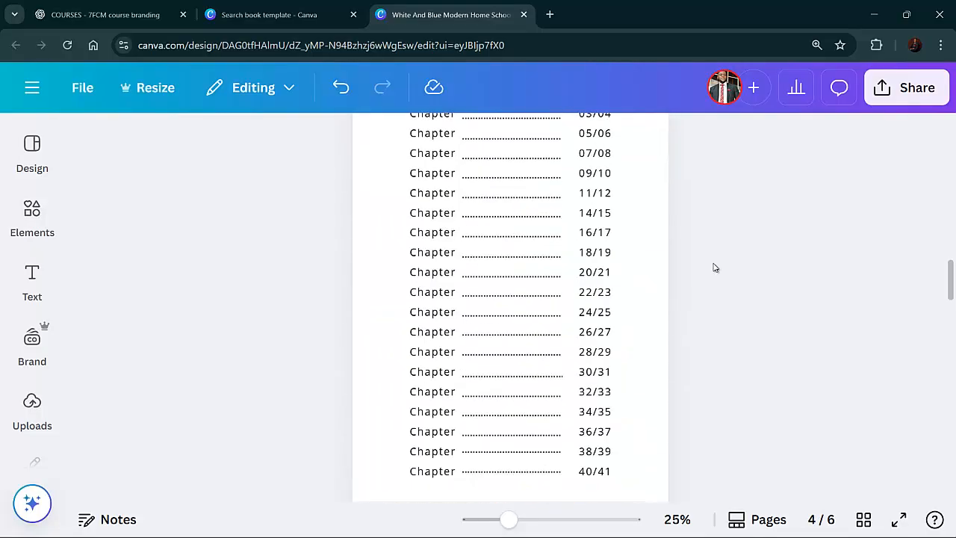
click(147, 9)
scroll(523, 299, down, 5)
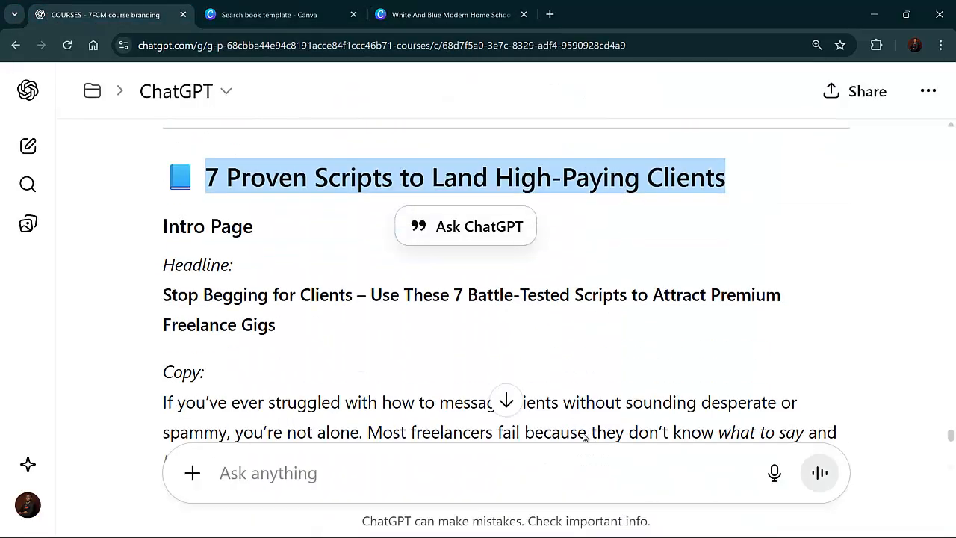
scroll(551, 416, down, 10)
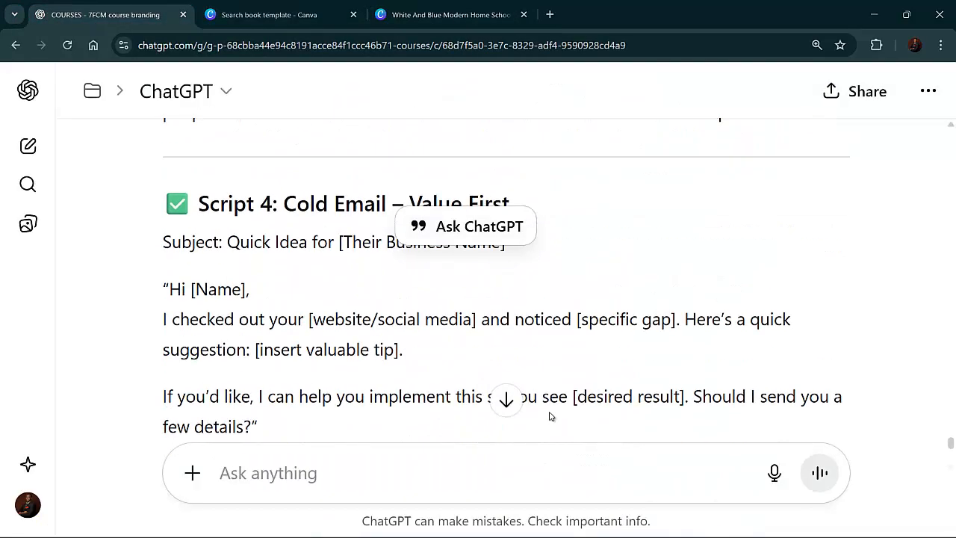
click(436, 488)
text(c)
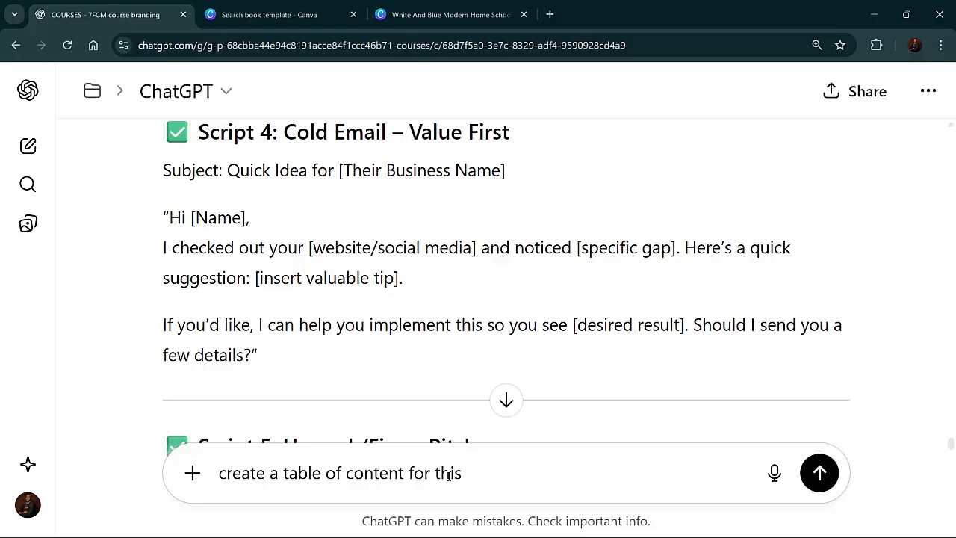
key(Return)
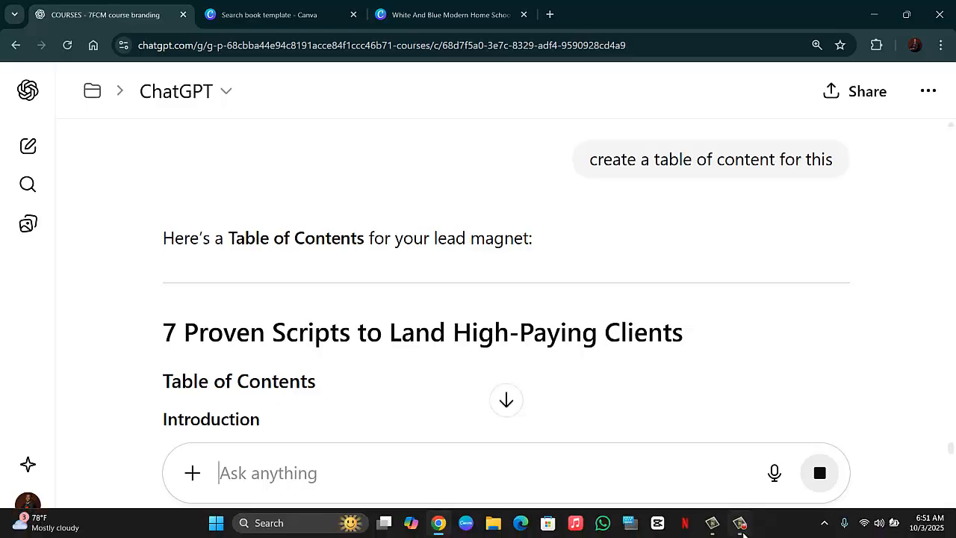
Read through ChatGPT's generated table of contents for the lead magnet
mouse_move(742, 532)
scroll(568, 292, down, 4)
scroll(505, 278, down, 10)
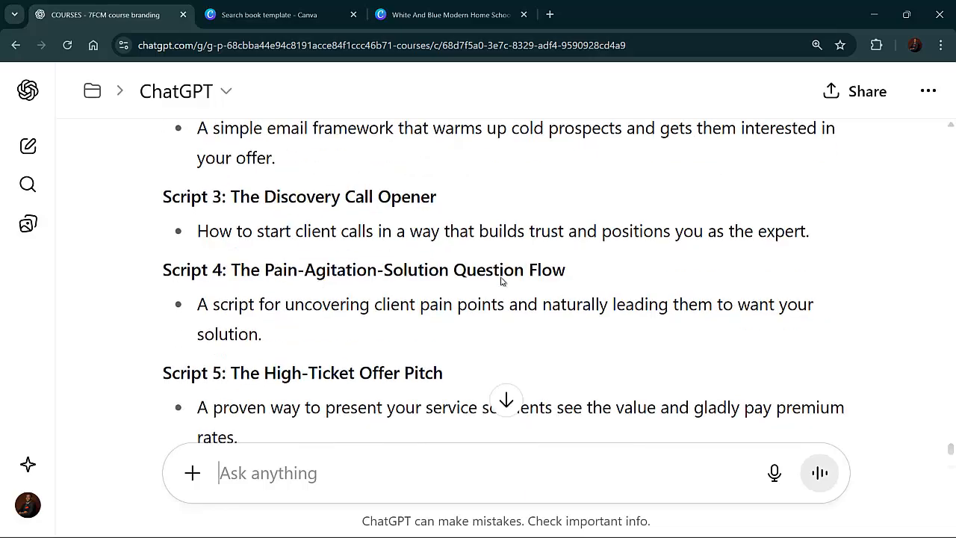
scroll(501, 281, down, 1)
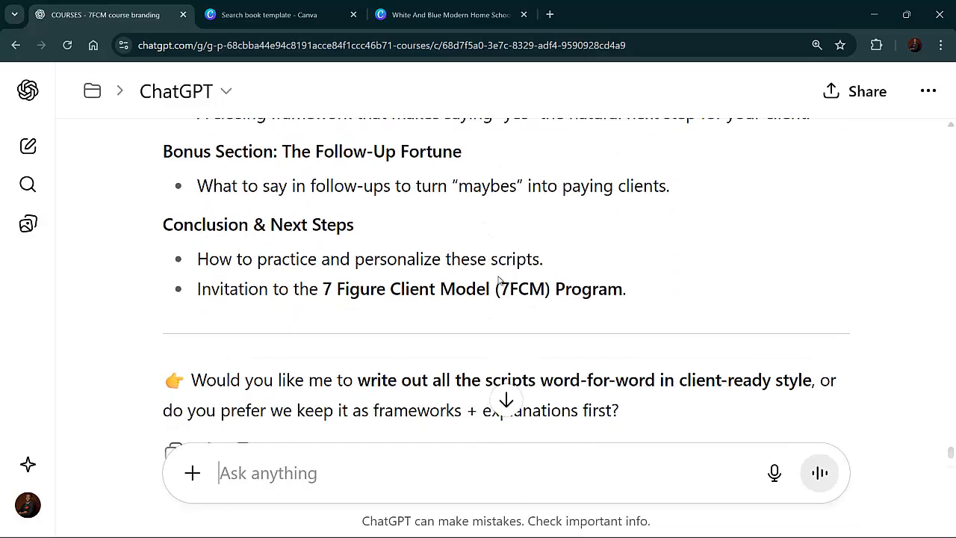
scroll(491, 278, up, 14)
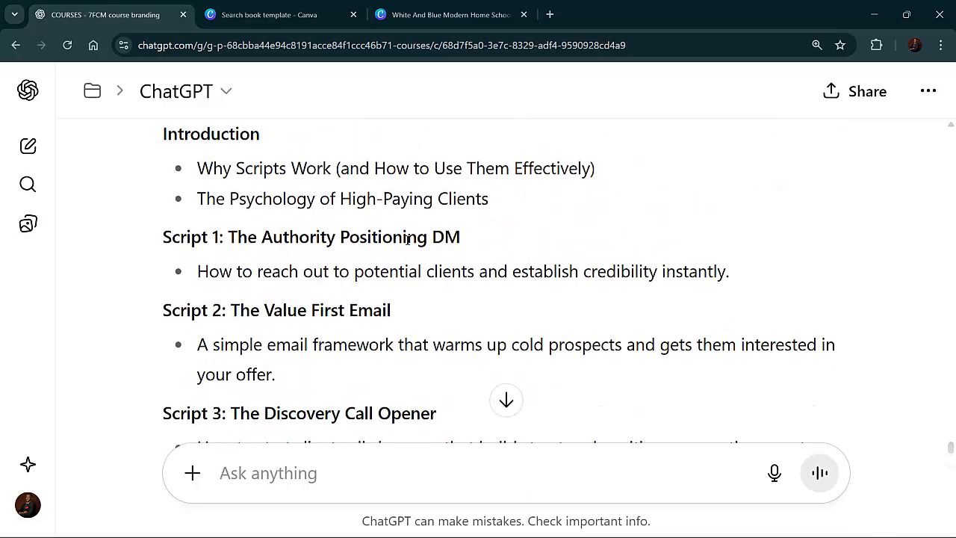
scroll(452, 317, down, 12)
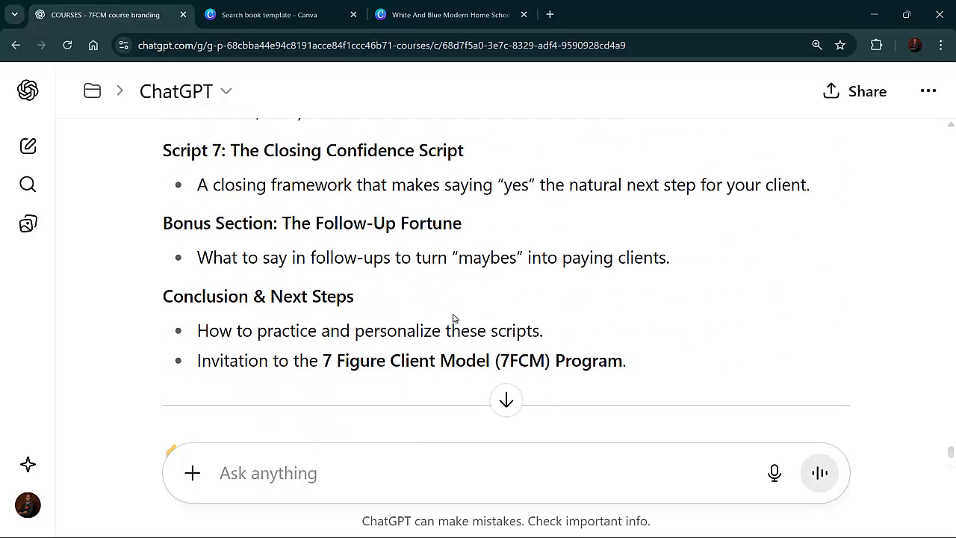
scroll(342, 336, up, 16)
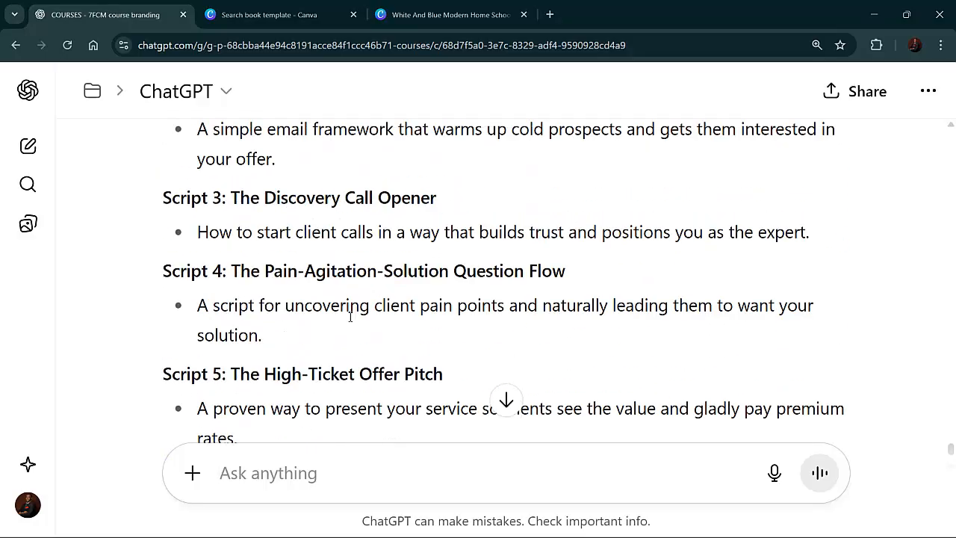
scroll(239, 272, down, 3)
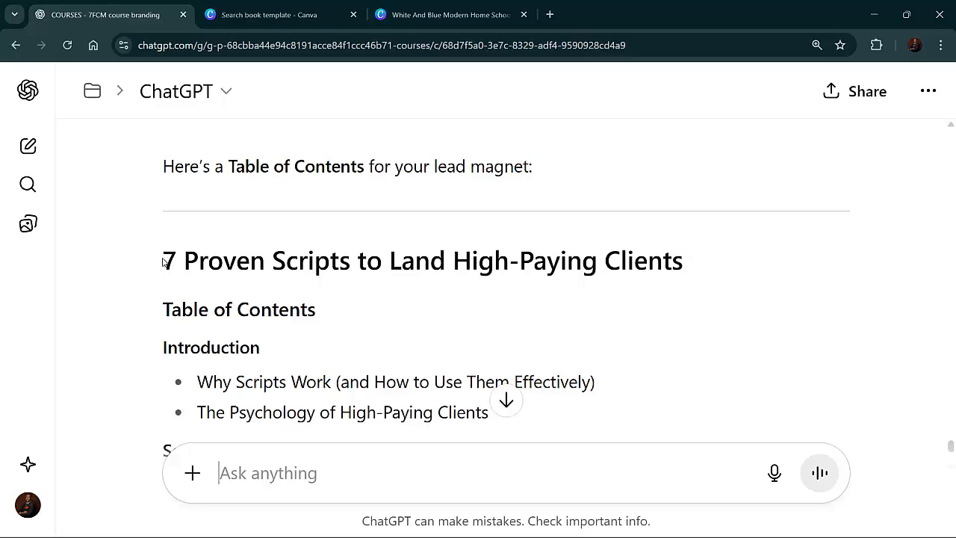
Copy the generated table of contents from the "Table of Contents" heading through the final 7FCM Program invitation line
drag(161, 253, 533, 232)
scroll(339, 239, up, 8)
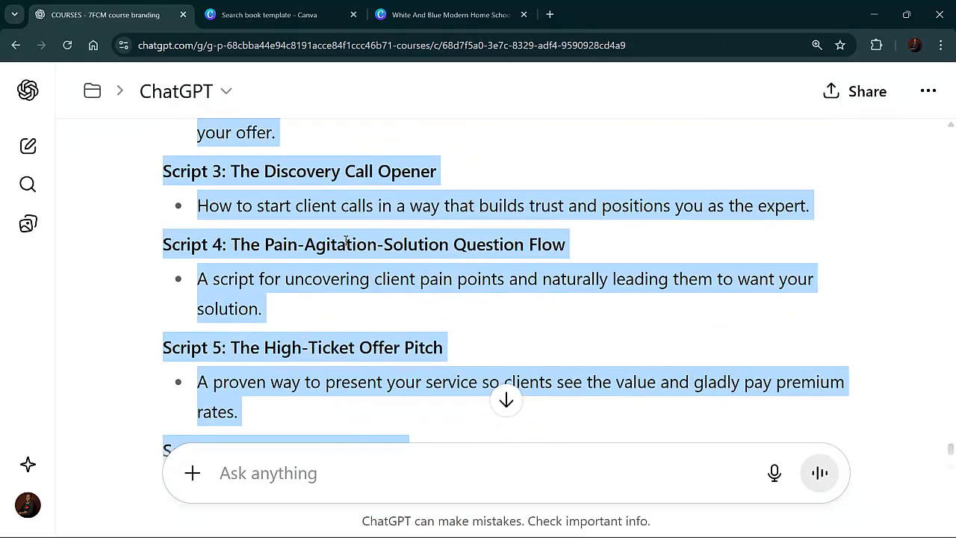
scroll(346, 239, up, 2)
click(347, 241)
scroll(257, 187, up, 2)
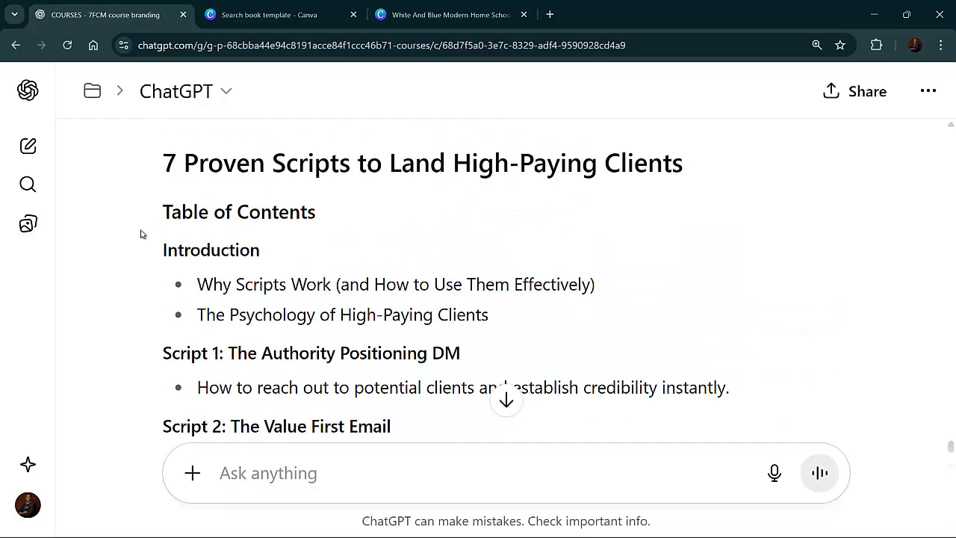
drag(160, 213, 629, 387)
right_click(618, 384)
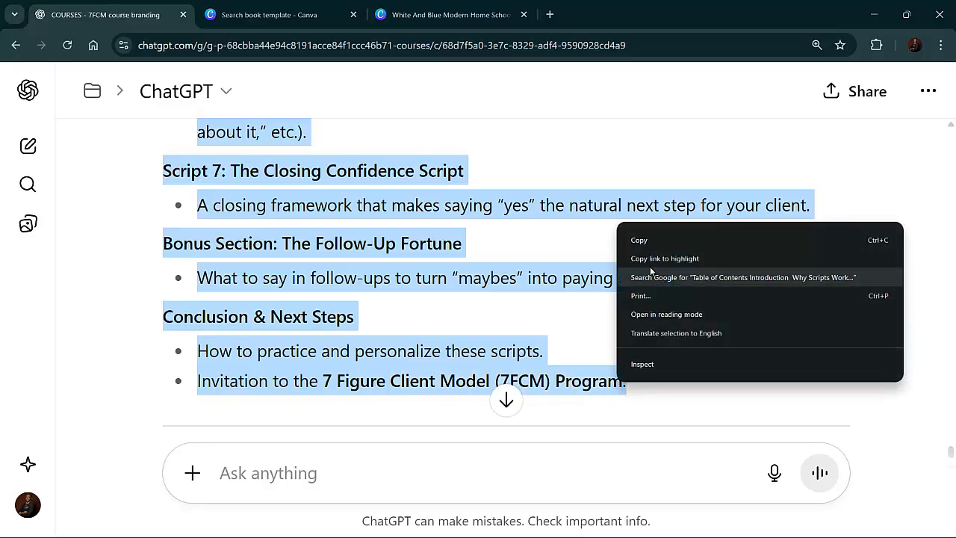
click(650, 243)
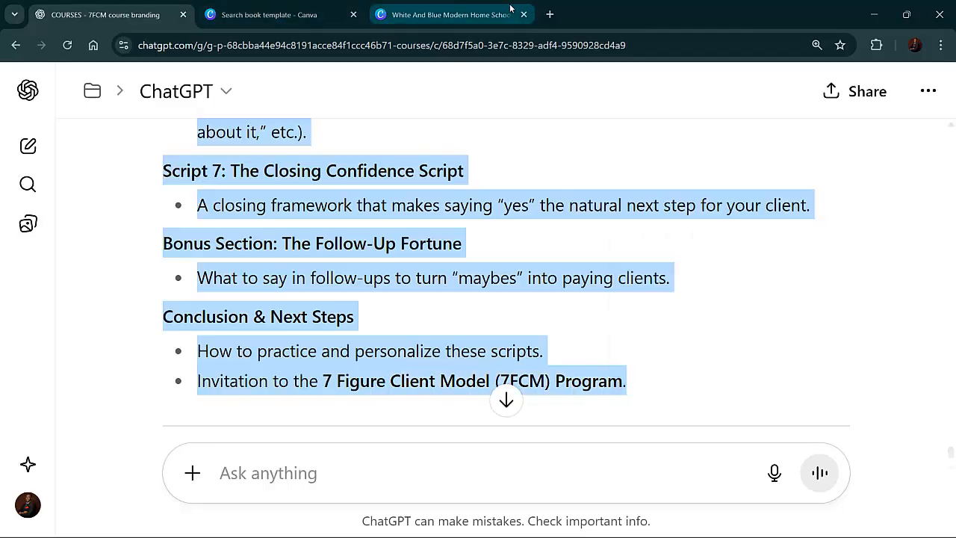
In the Canva design, paste the copied contents over the Chapter text column on page 3
click(481, 11)
scroll(424, 280, up, 3)
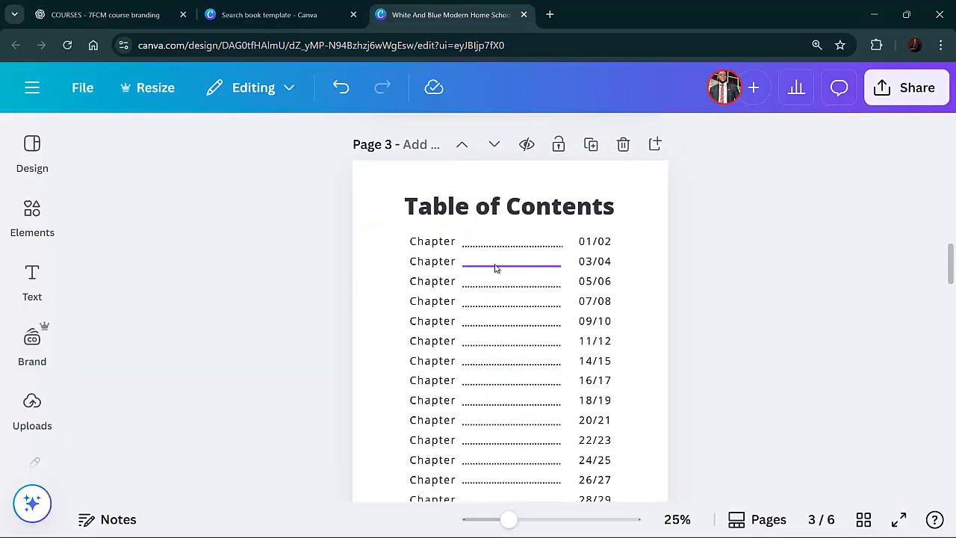
click(446, 255)
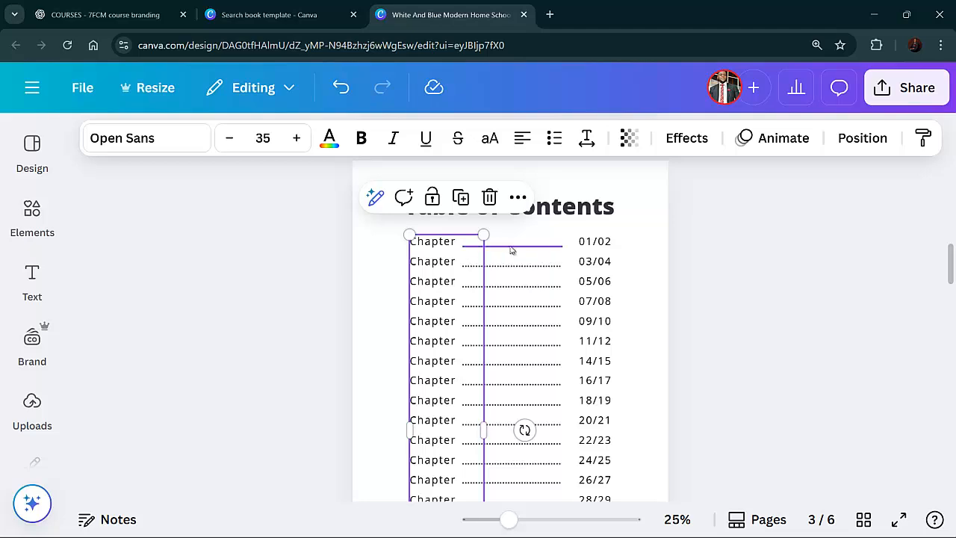
double_click(465, 255)
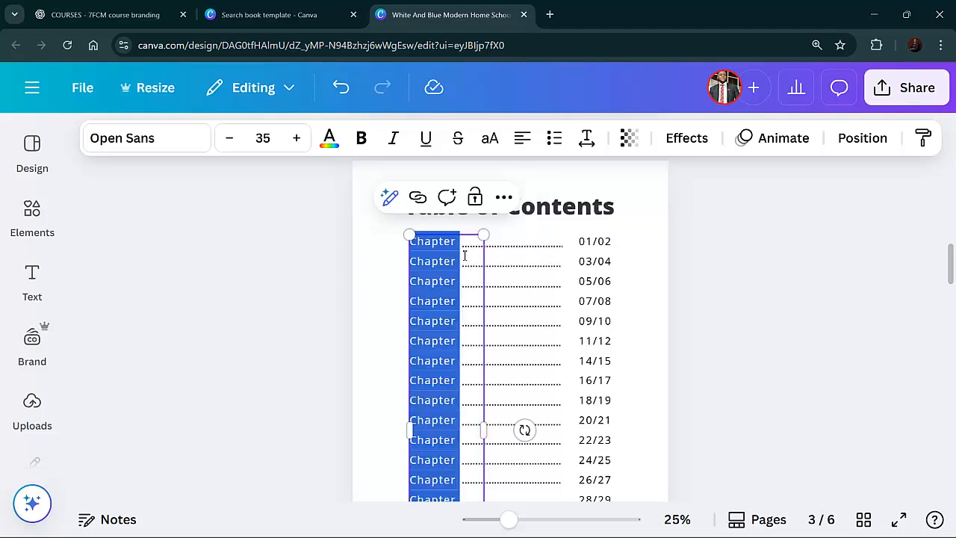
key(ctrl+v)
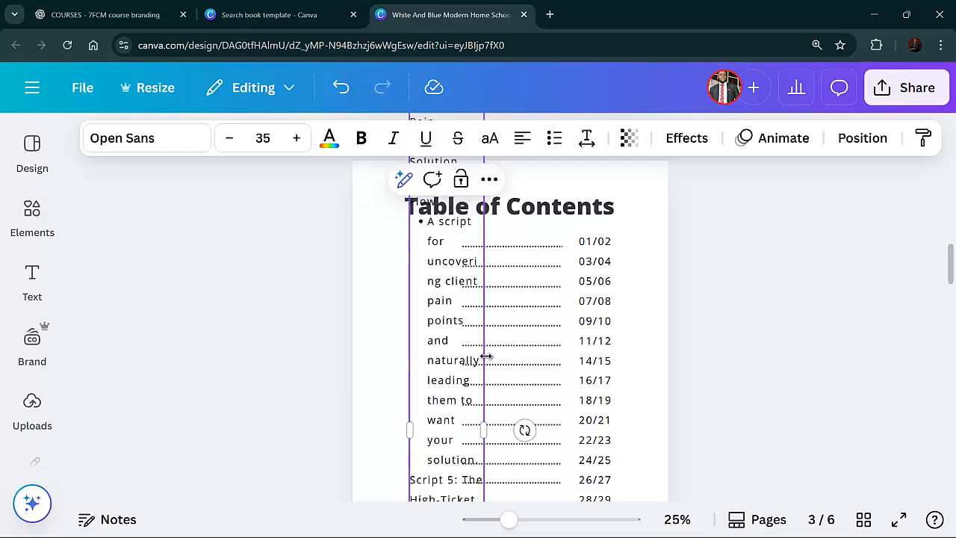
mouse_move(484, 432)
mouse_down()
mouse_move(668, 431)
mouse_move(475, 431)
mouse_up()
Delete the template's dotted leader lines, page numbers and heading from page 3
click(542, 253)
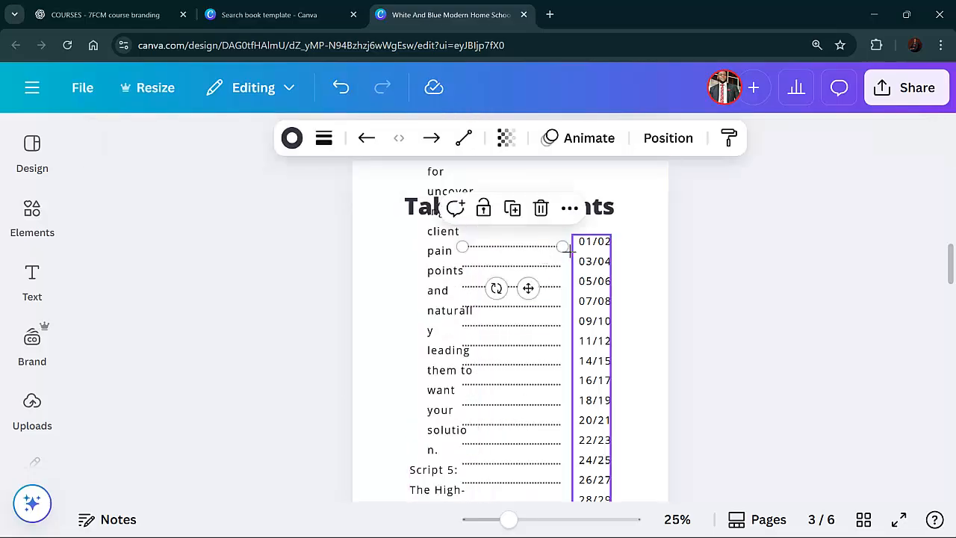
click(542, 216)
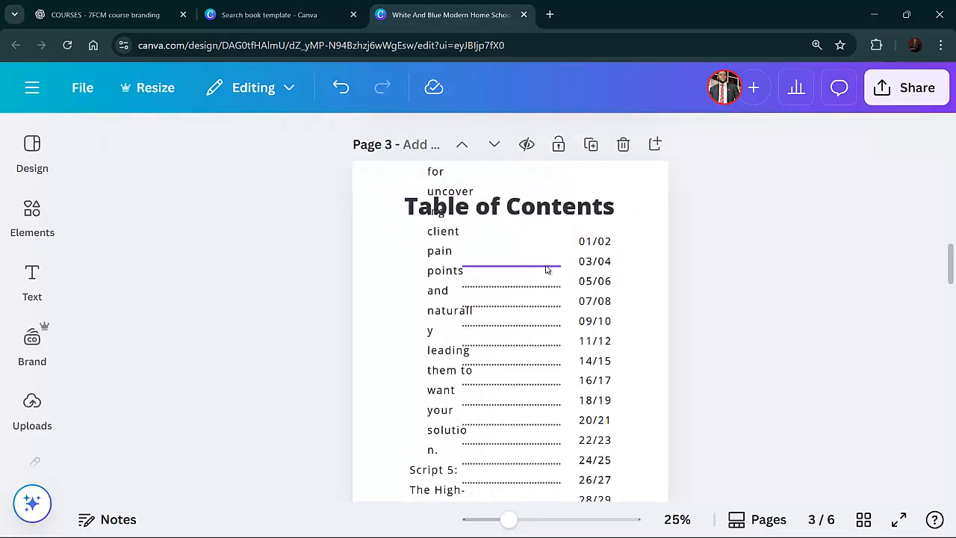
click(550, 265)
click(546, 231)
click(546, 287)
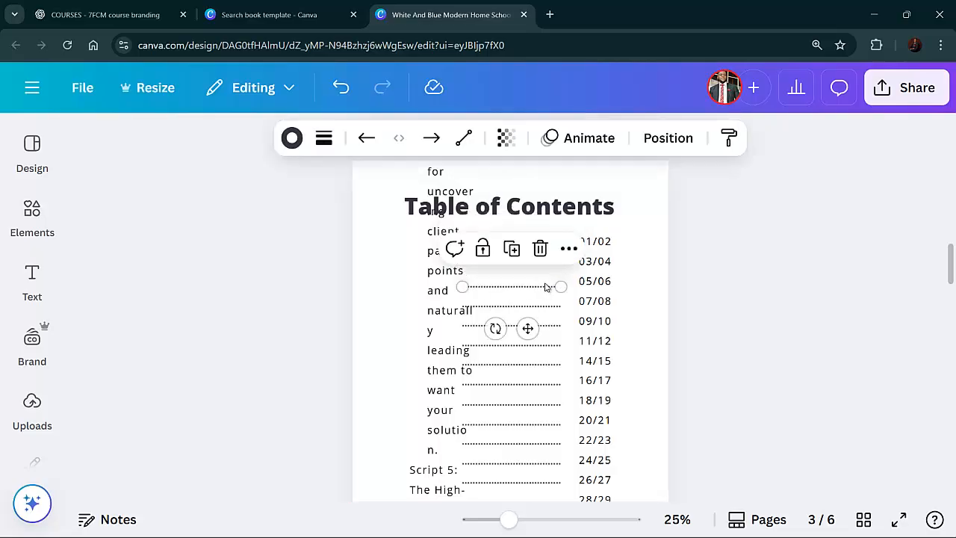
click(543, 250)
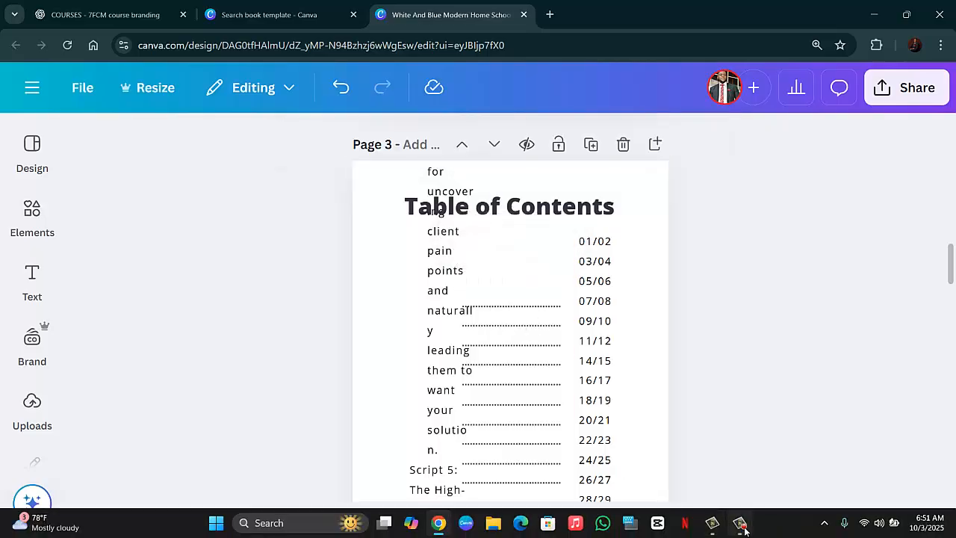
click(739, 530)
click(793, 499)
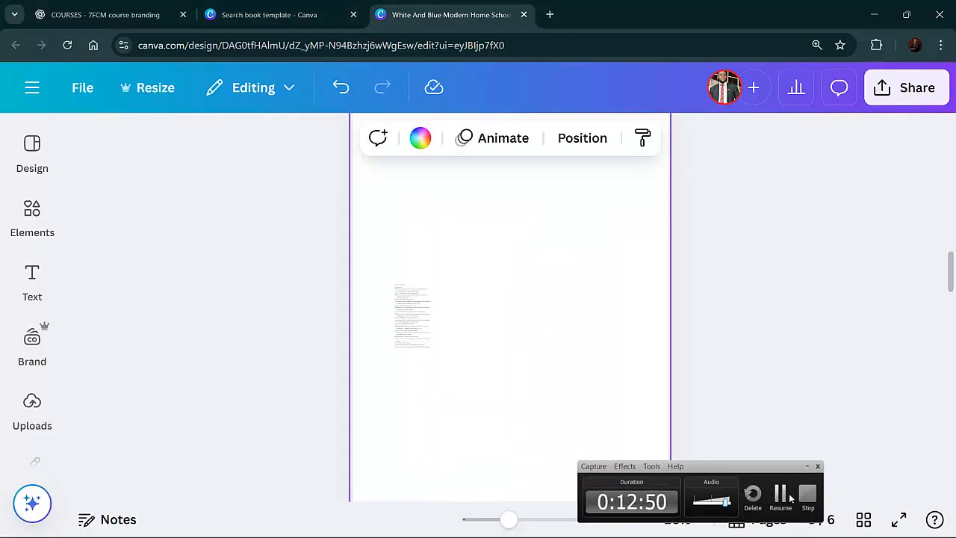
Enlarge the pasted table of contents text box and widen it across page 3
click(413, 334)
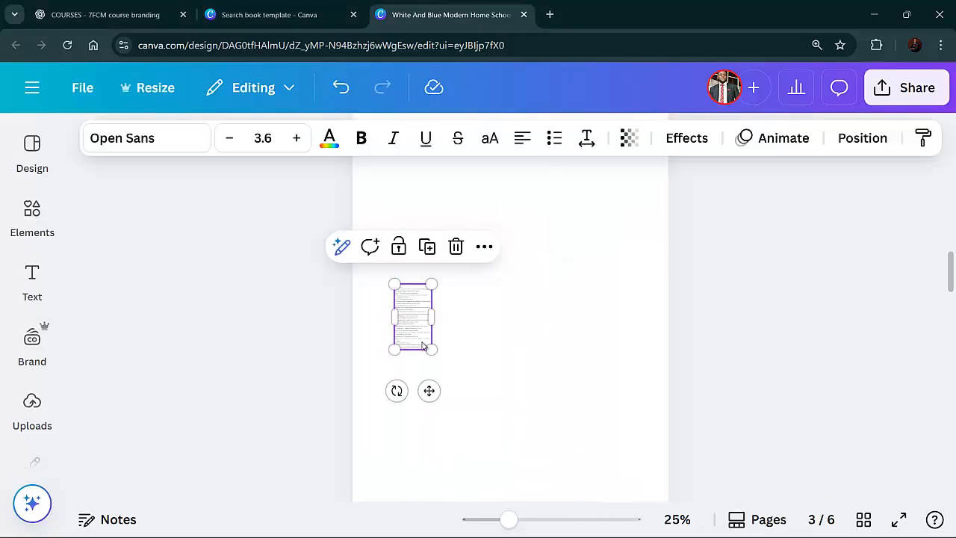
drag(486, 395, 582, 451)
scroll(580, 451, down, 3)
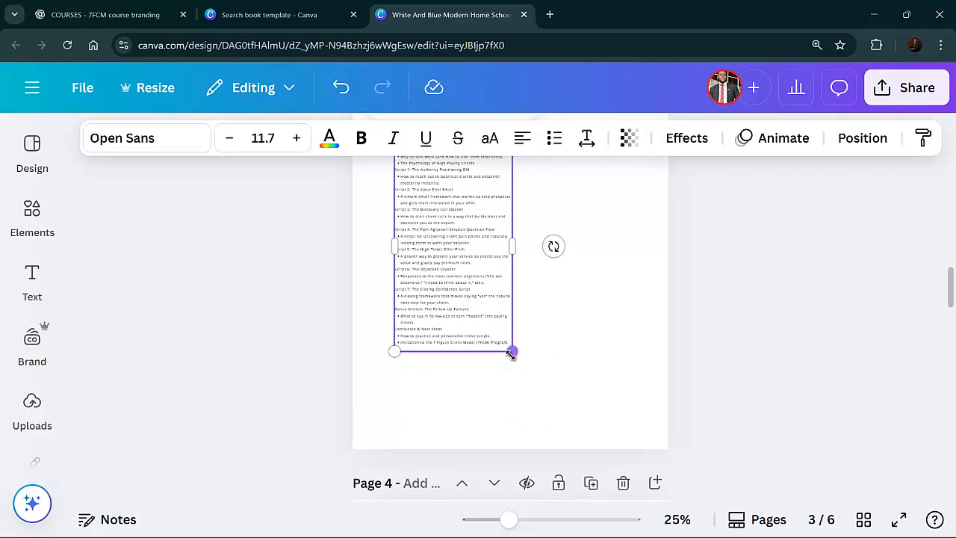
drag(511, 353, 571, 393)
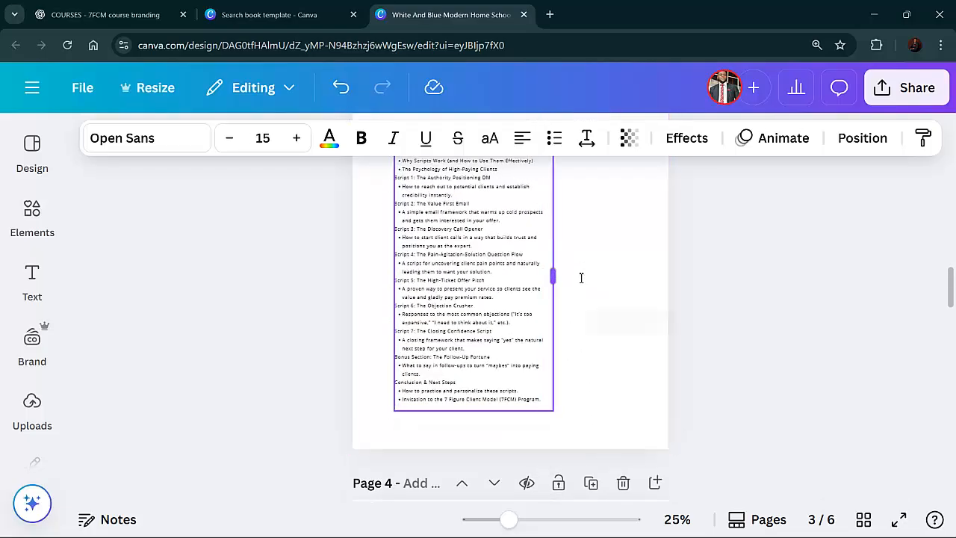
drag(553, 276, 638, 276)
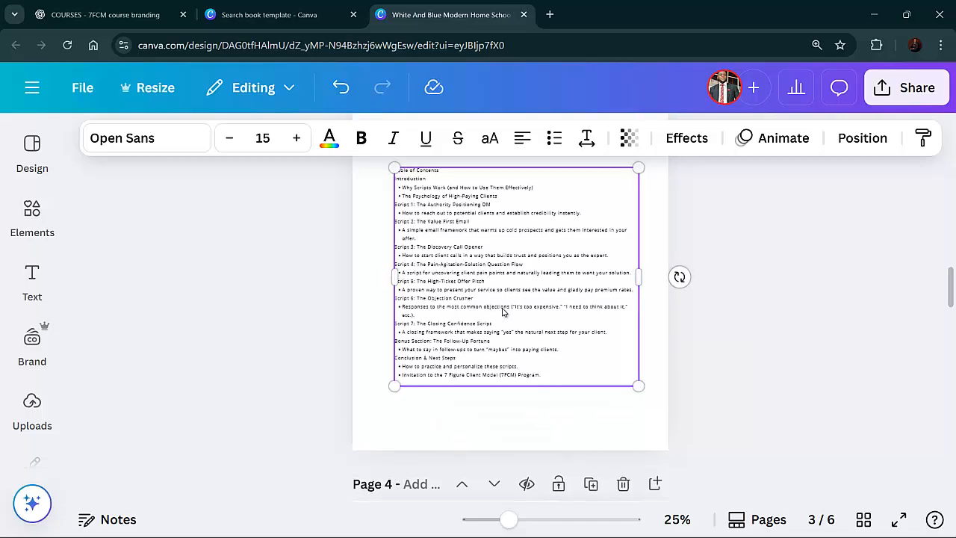
Move the table of contents text box up toward the top of page 3
scroll(503, 312, up, 2)
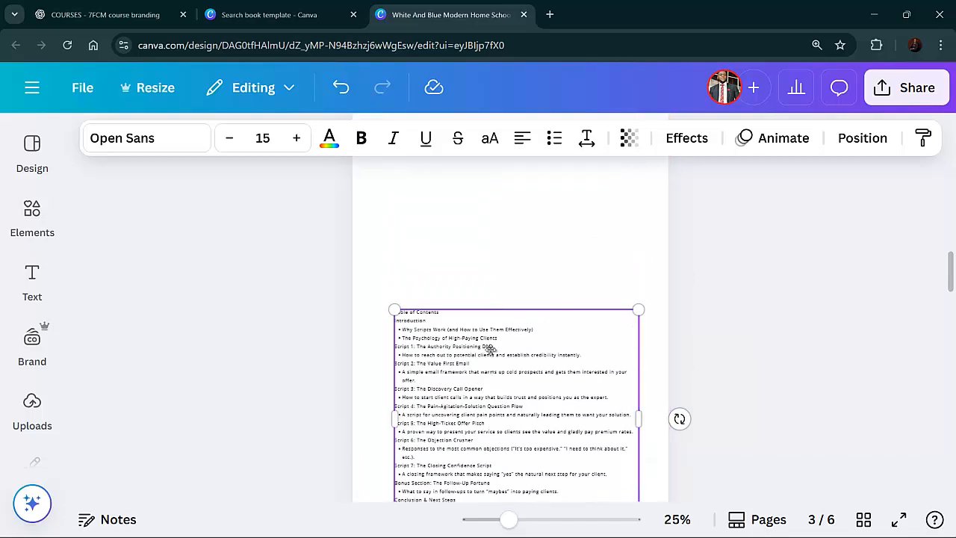
drag(491, 349, 487, 214)
scroll(493, 251, up, 3)
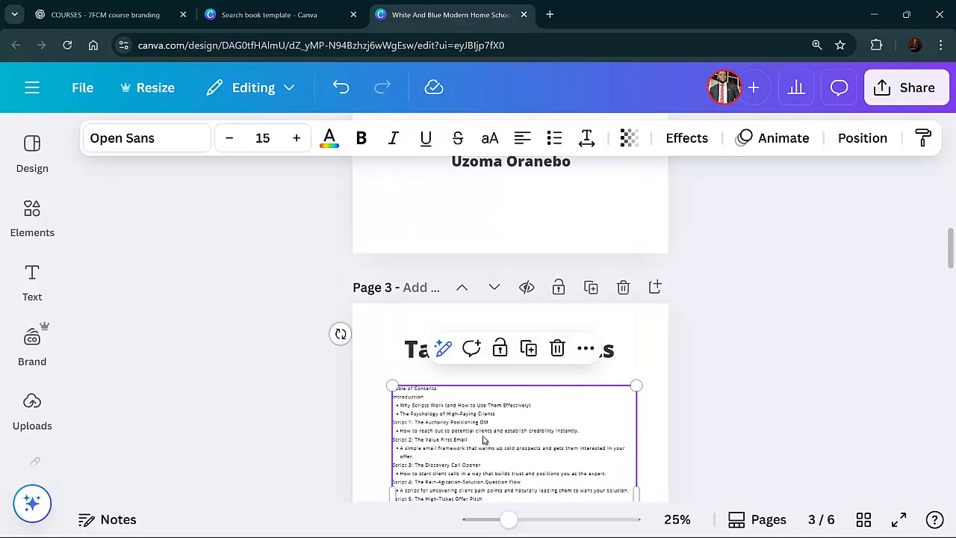
scroll(484, 441, down, 3)
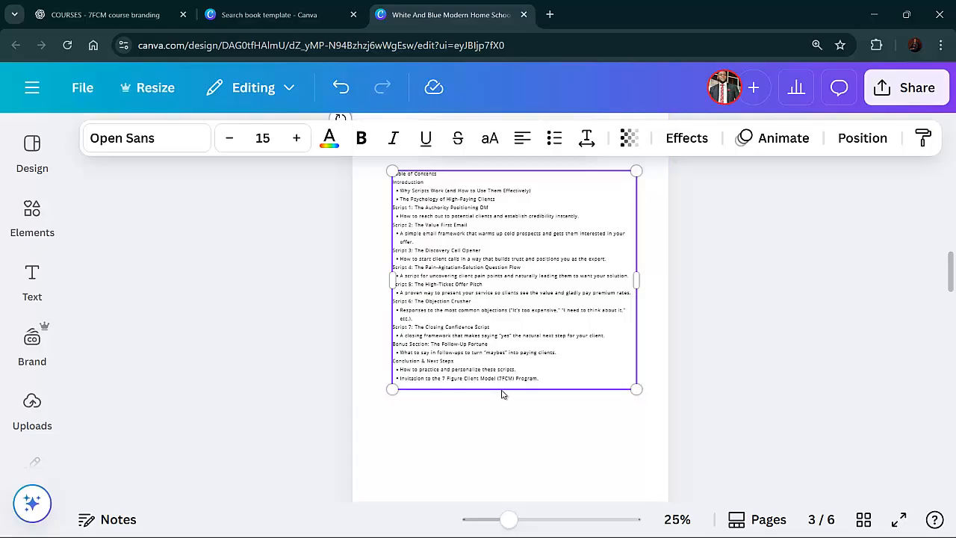
Select all the table of contents text and increase its font size to 22
click(434, 250)
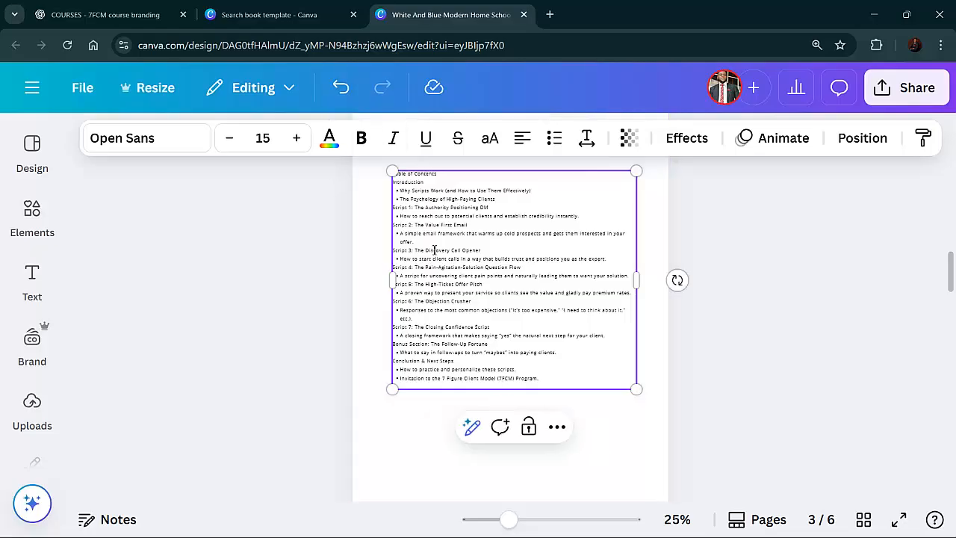
key(ctrl+a)
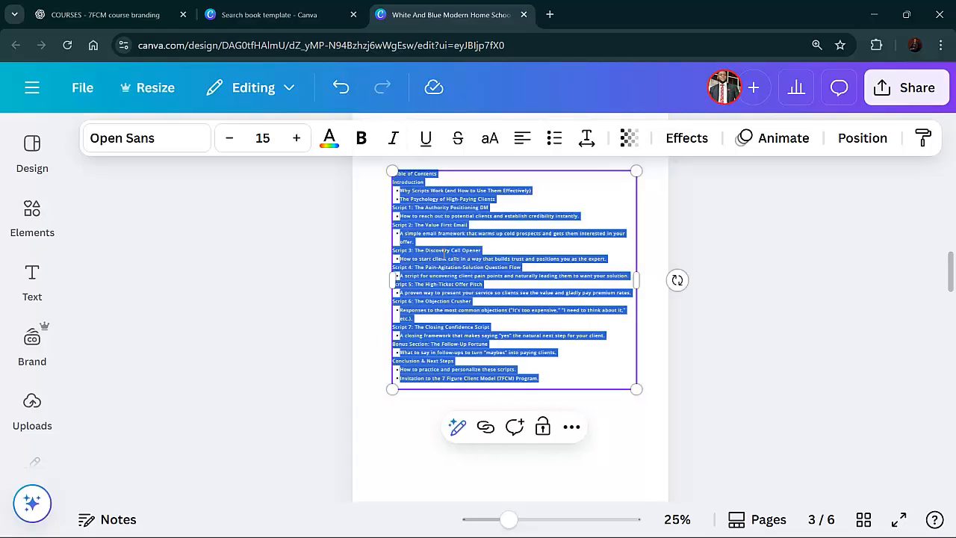
click(296, 138)
click(296, 139)
click(296, 139)
click(296, 138)
click(296, 138)
click(296, 139)
click(296, 139)
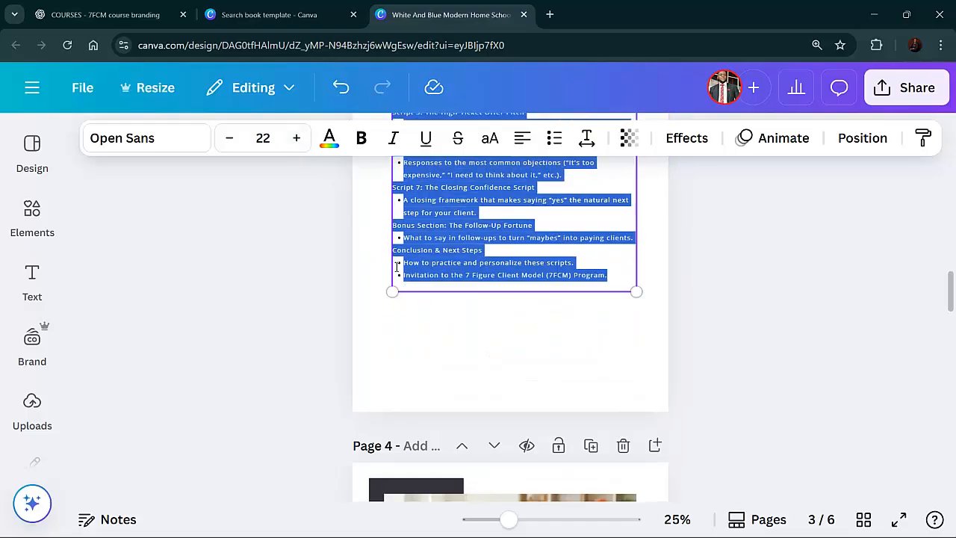
Move the table of contents text box down so it sits below the "Table of Contents" heading on page 3
scroll(429, 278, up, 3)
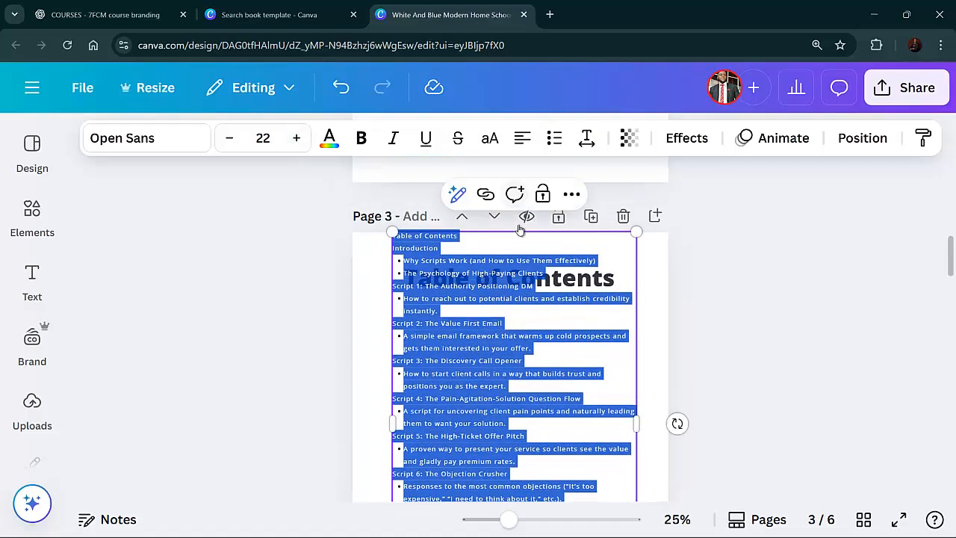
click(514, 247)
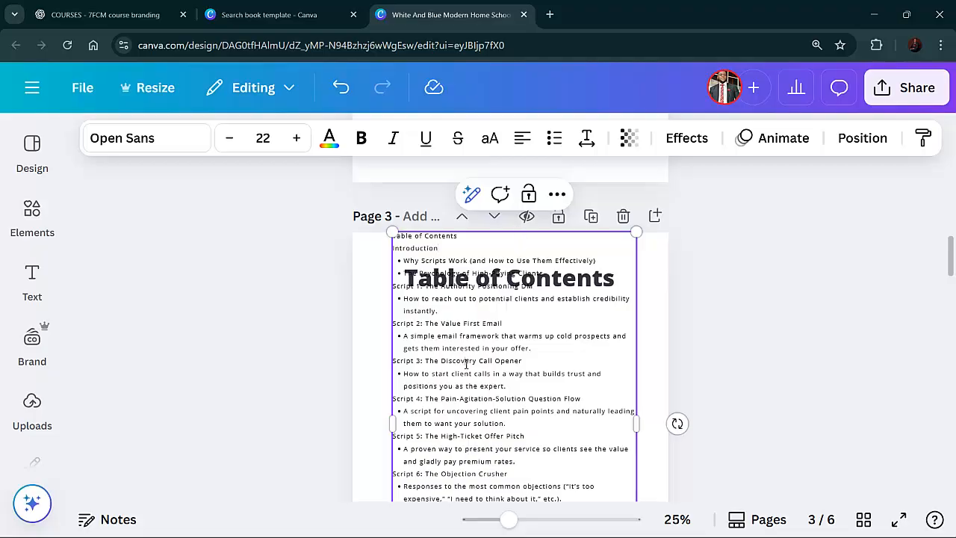
drag(467, 364, 467, 398)
click(662, 385)
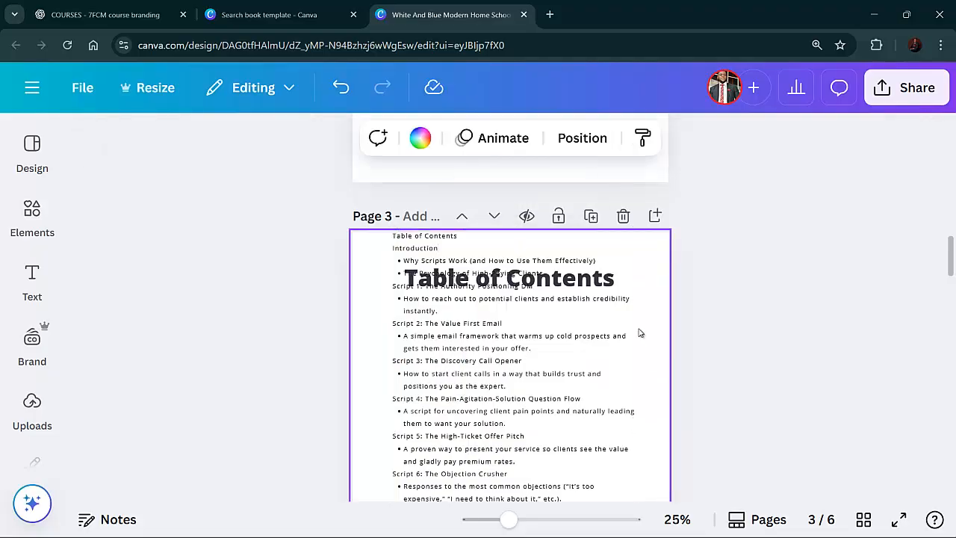
click(628, 237)
drag(628, 252, 615, 313)
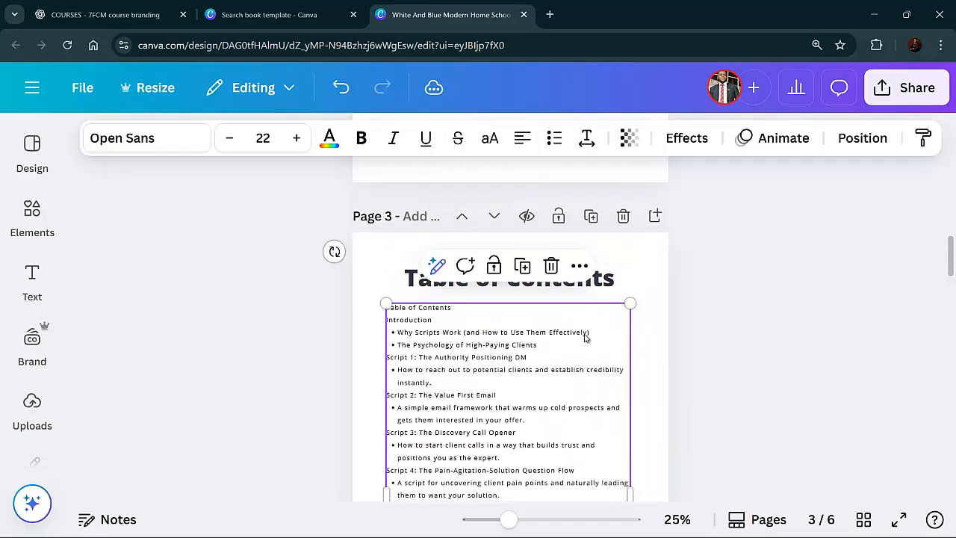
Delete the duplicate "Table of Contents" line from the top of the pasted text box
scroll(574, 345, down, 1)
scroll(574, 346, down, 2)
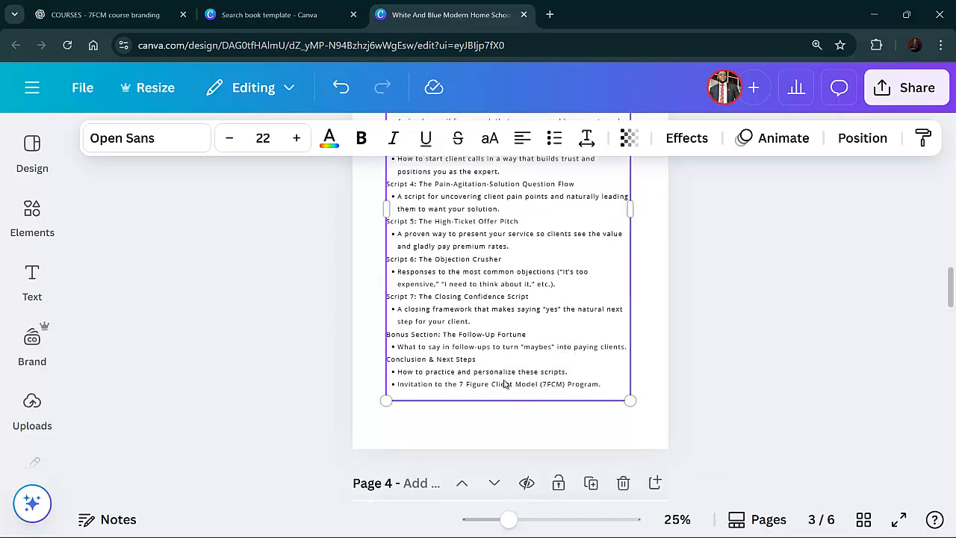
scroll(504, 384, up, 8)
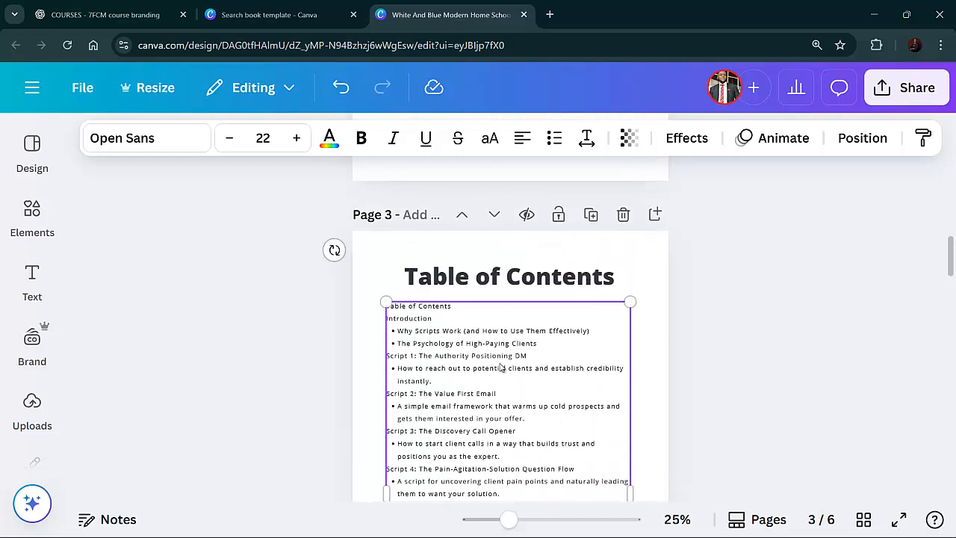
scroll(501, 369, down, 2)
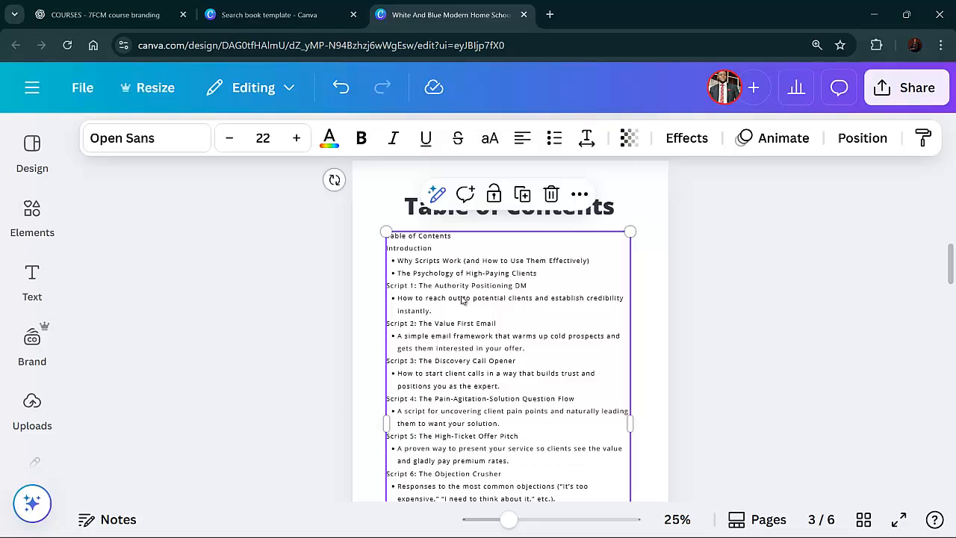
click(448, 241)
drag(455, 237, 397, 293)
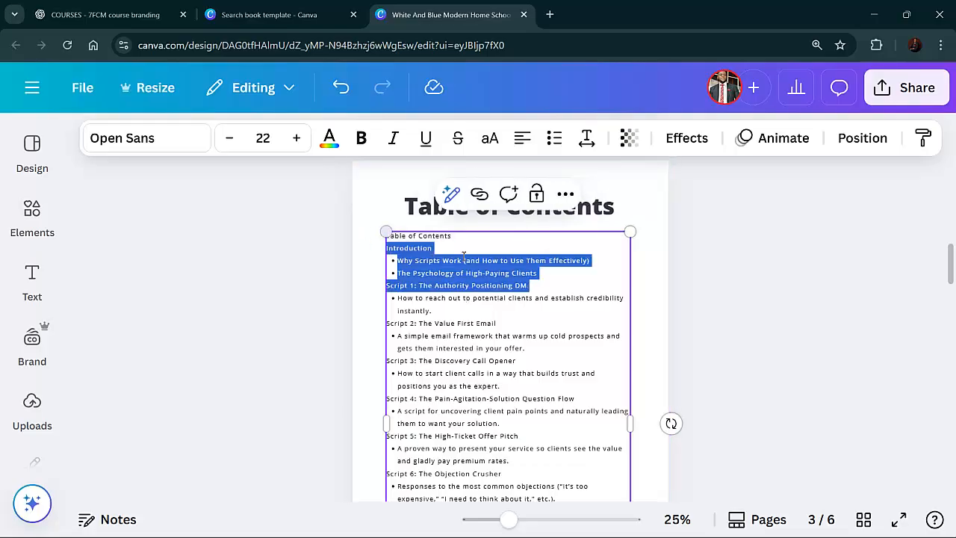
click(487, 245)
drag(471, 237, 380, 233)
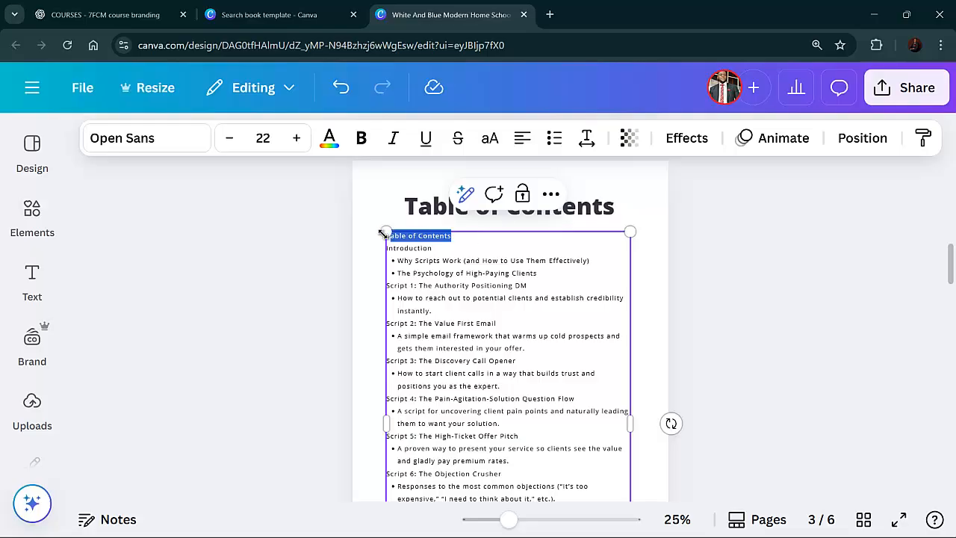
key(BackSpace)
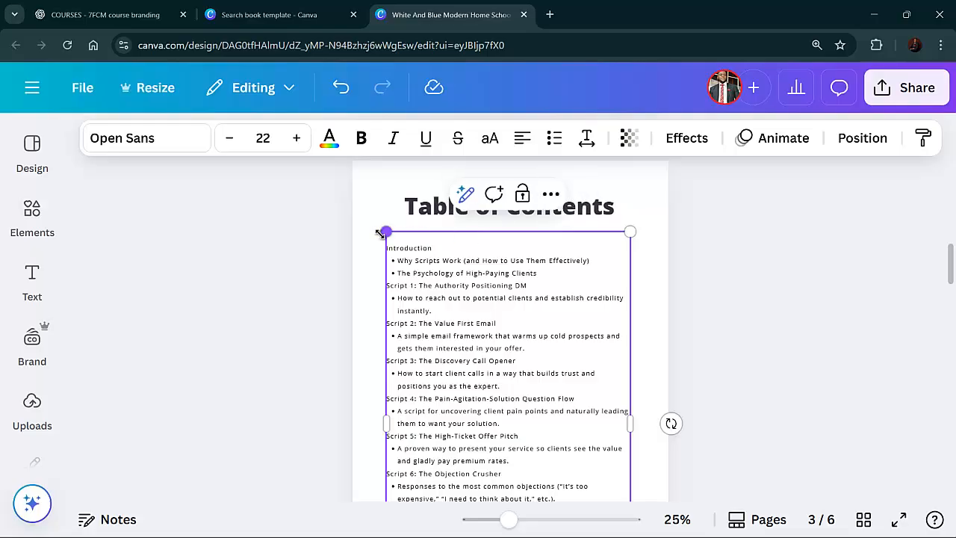
key(Delete)
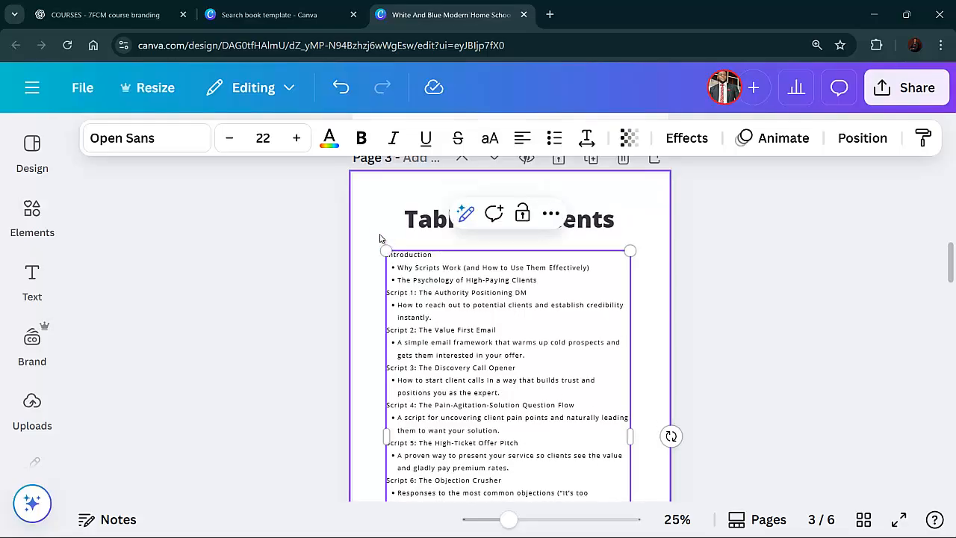
Select all the text in the table of contents box
scroll(639, 254, down, 2)
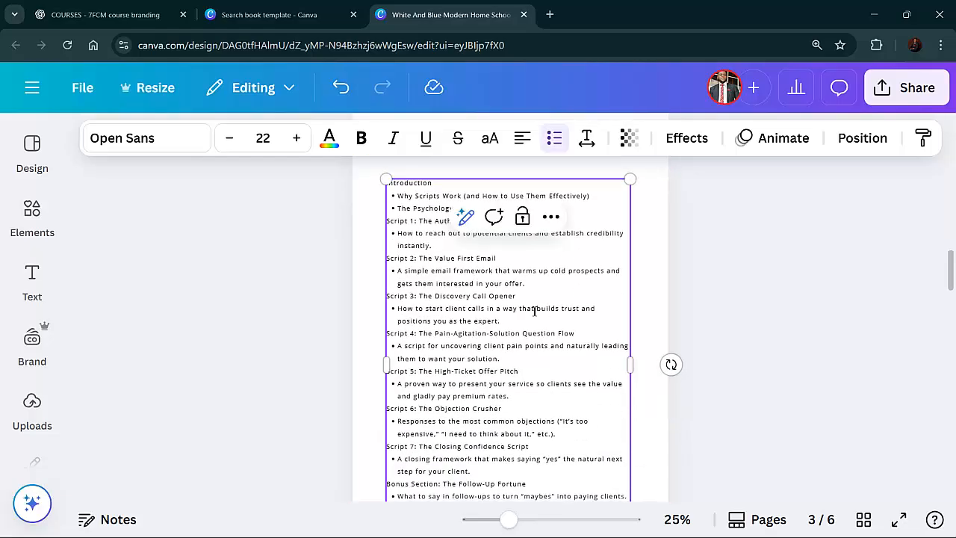
key(ctrl+a)
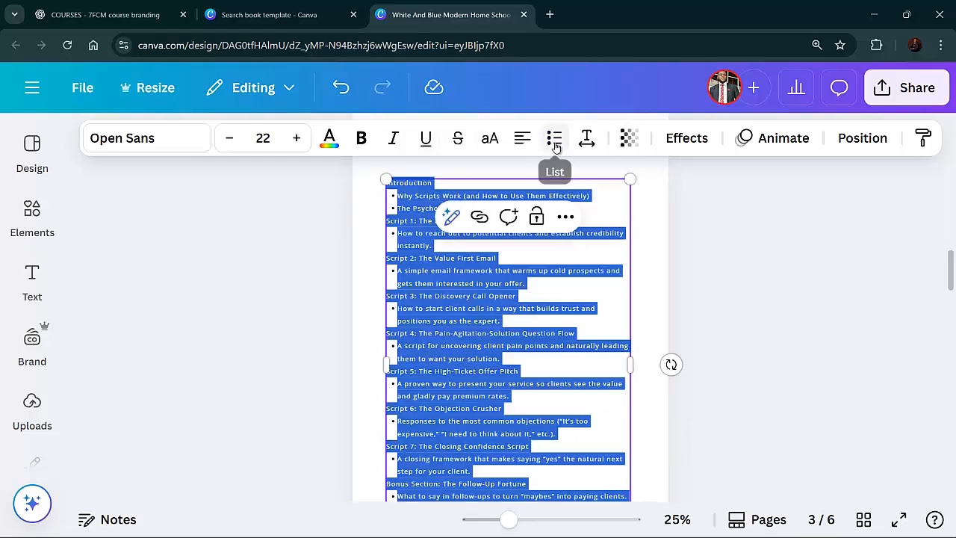
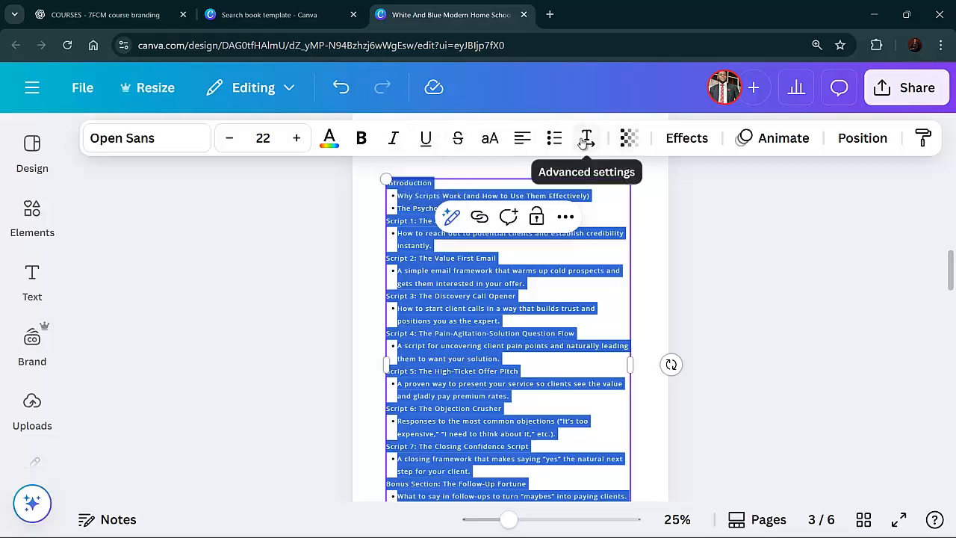
Set the table of contents text's letter spacing to 169 and line spacing to 1.85
click(585, 138)
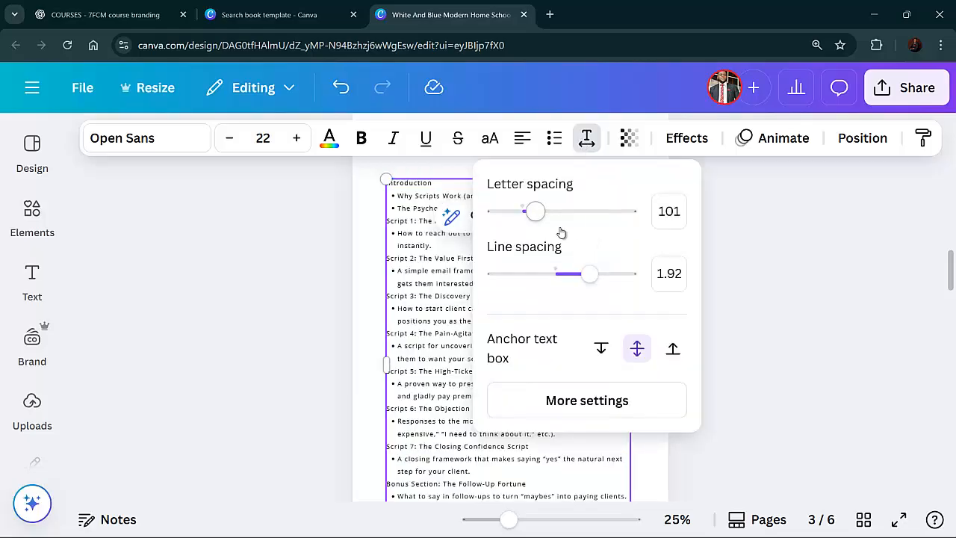
drag(542, 220, 545, 221)
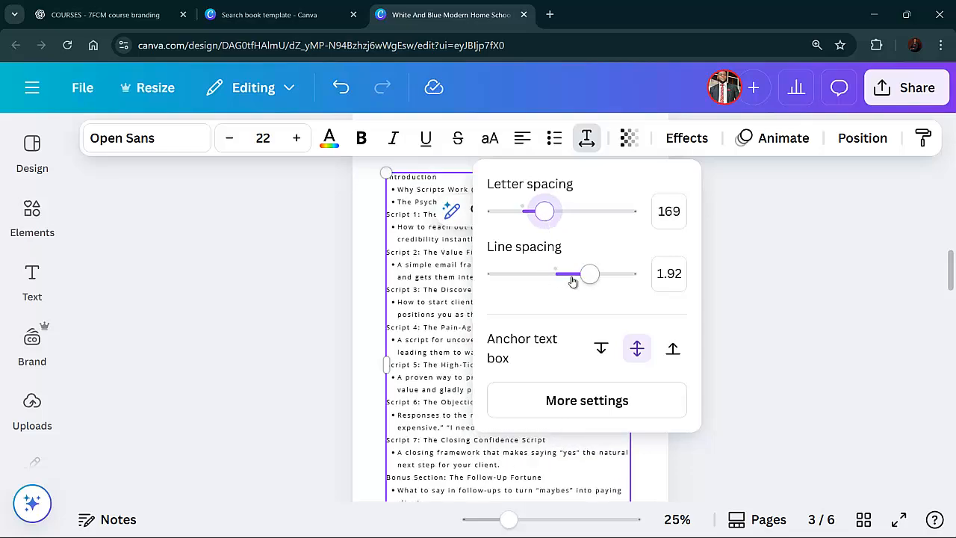
mouse_move(585, 277)
mouse_down()
mouse_move(596, 274)
mouse_move(546, 273)
mouse_move(587, 272)
mouse_up()
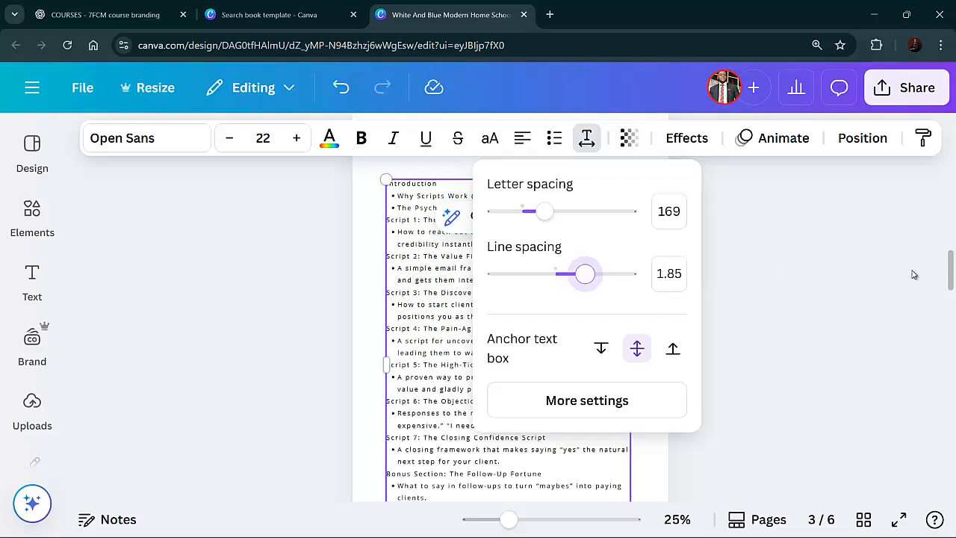
click(864, 271)
click(819, 271)
Bold the "Script 7: The Closing Confidence Script" heading in the table of contents
scroll(628, 272, down, 3)
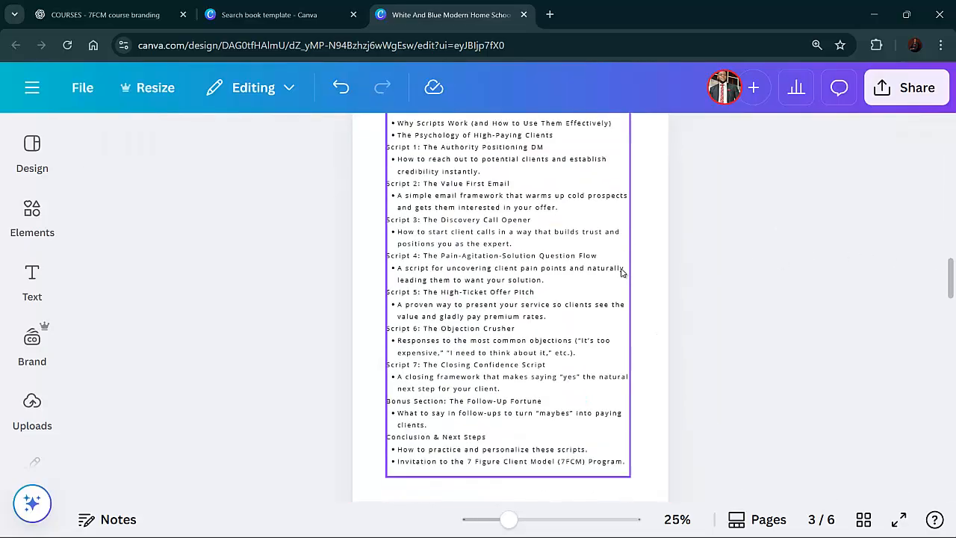
scroll(620, 274, up, 3)
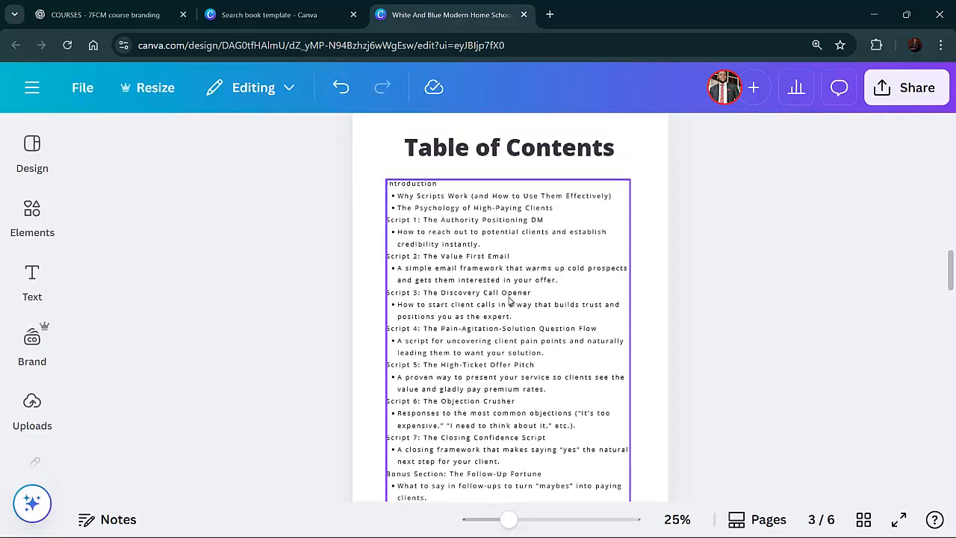
click(469, 217)
click(502, 306)
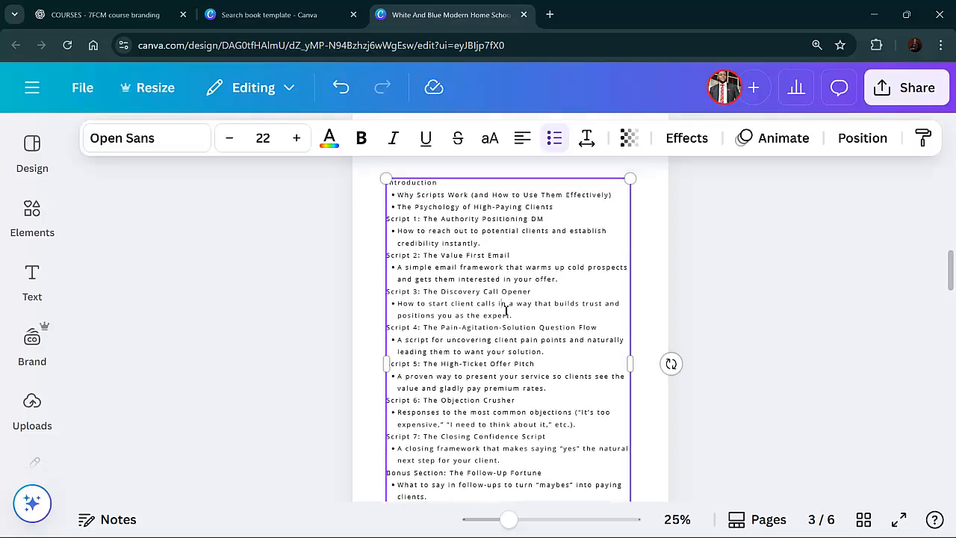
scroll(506, 308, down, 5)
scroll(506, 308, up, 2)
scroll(506, 308, up, 1)
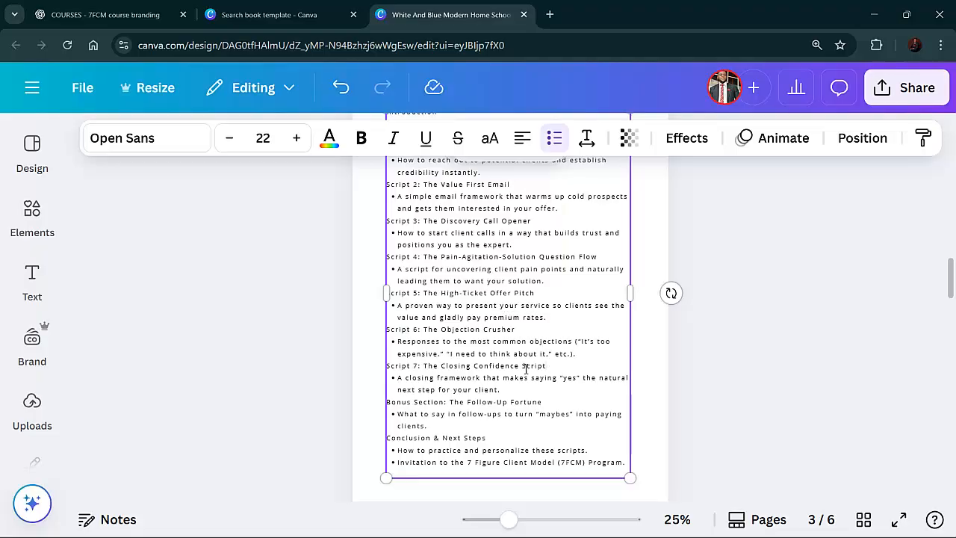
drag(546, 366, 406, 371)
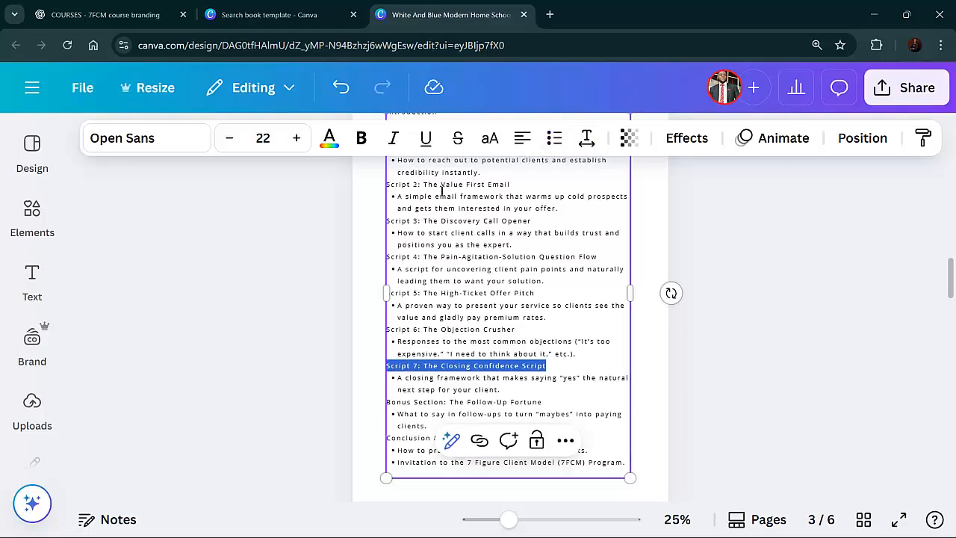
click(360, 138)
drag(465, 268, 461, 268)
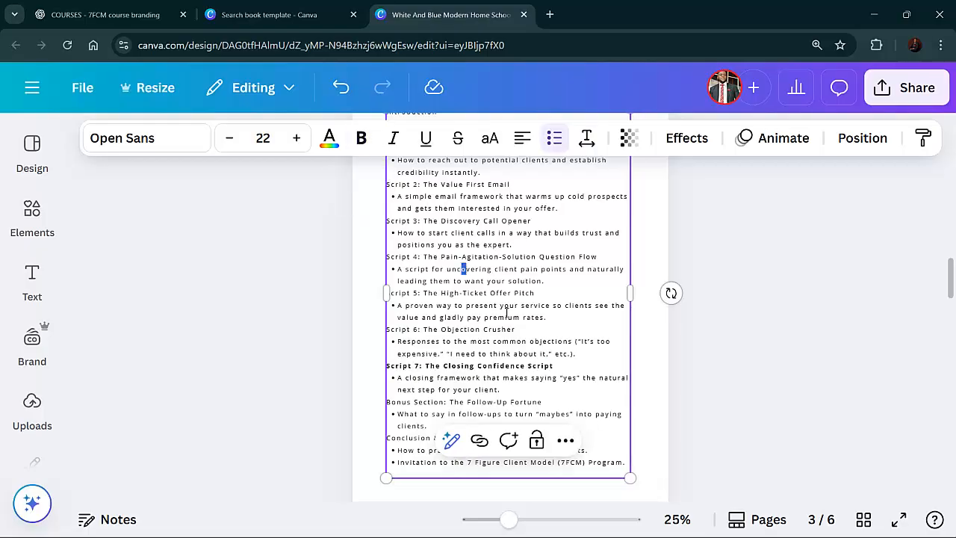
scroll(512, 318, up, 2)
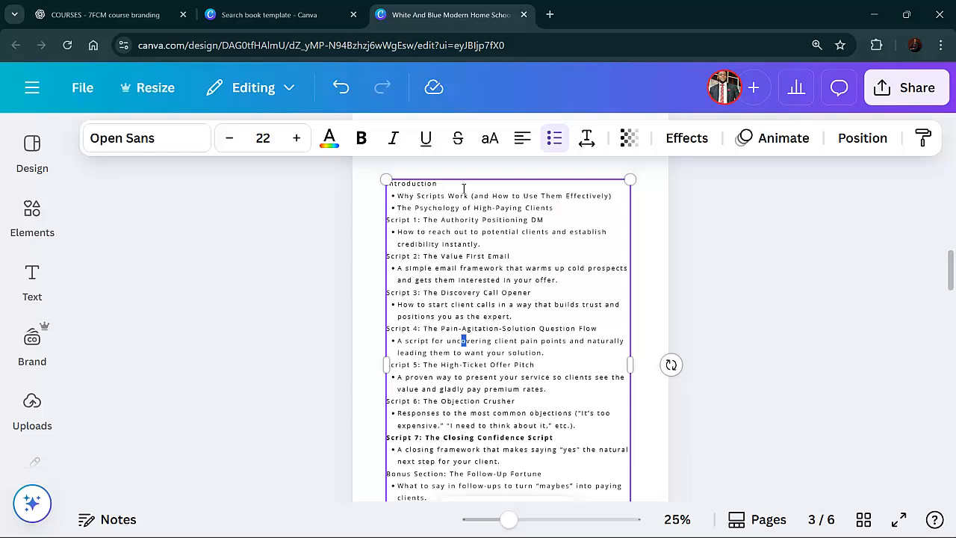
Switch to ChatGPT and ask it to "kindly create a minimalist table of content"
click(105, 14)
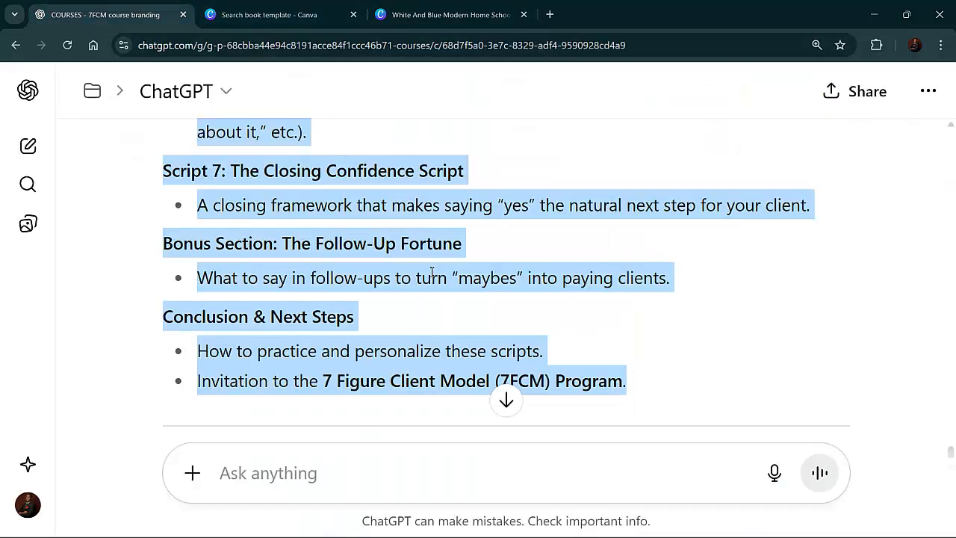
click(384, 454)
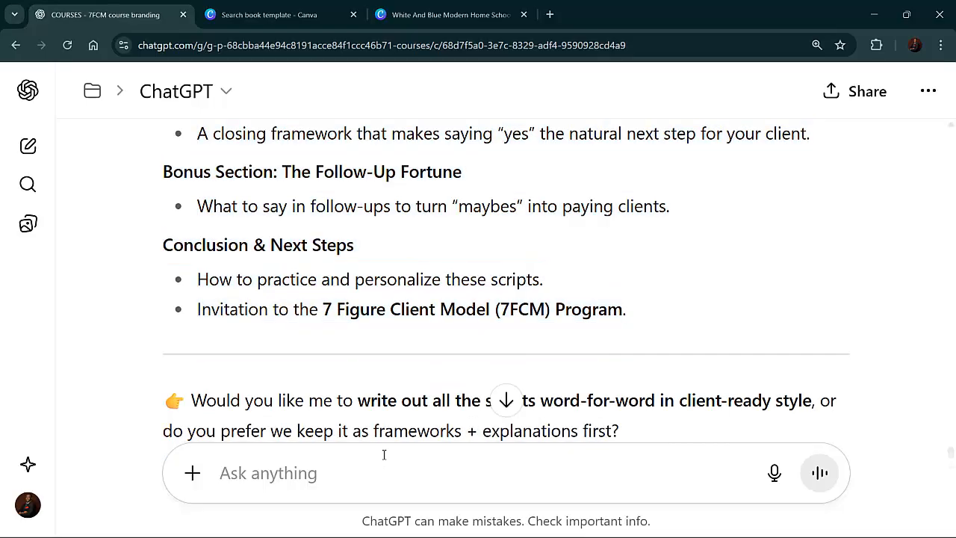
text(kindly )
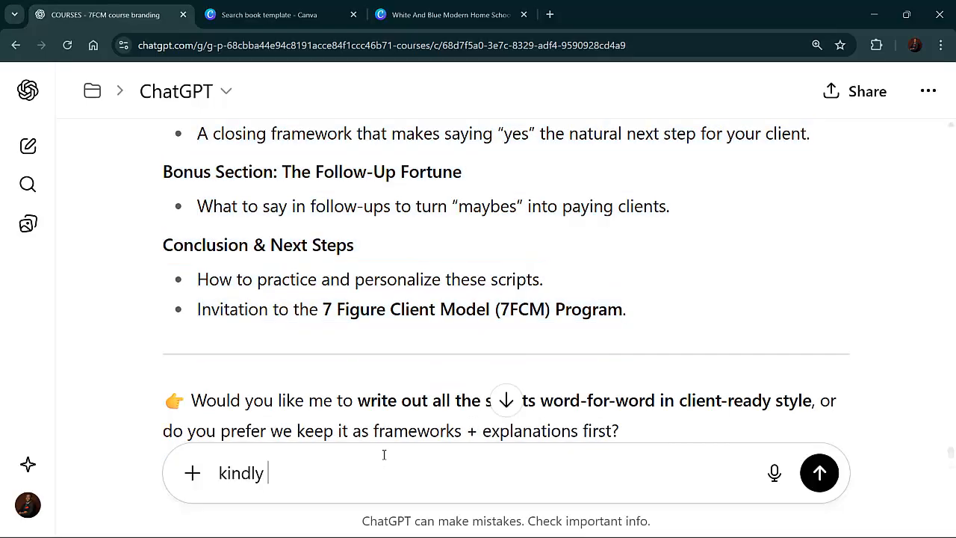
text(create a m)
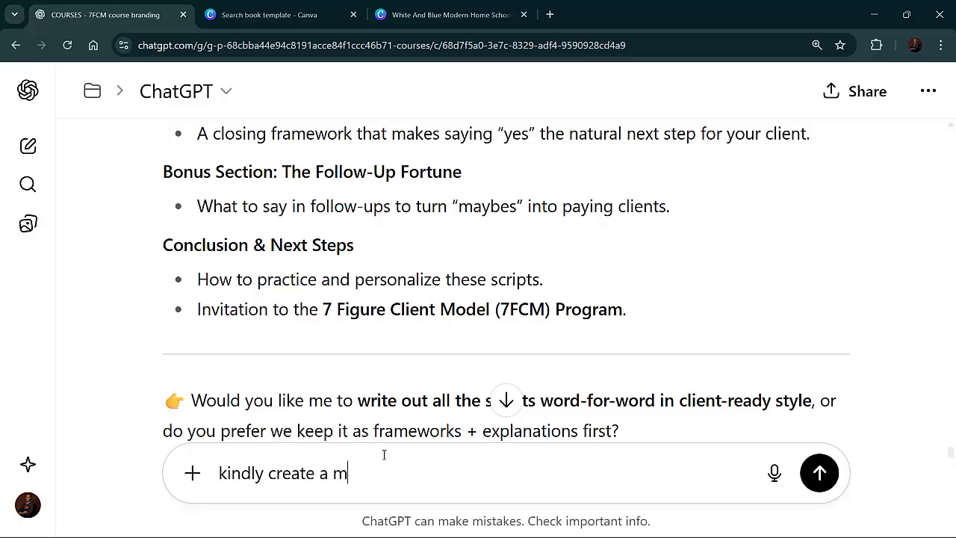
text(i ni)
text(nimalist)
text( lead mag)
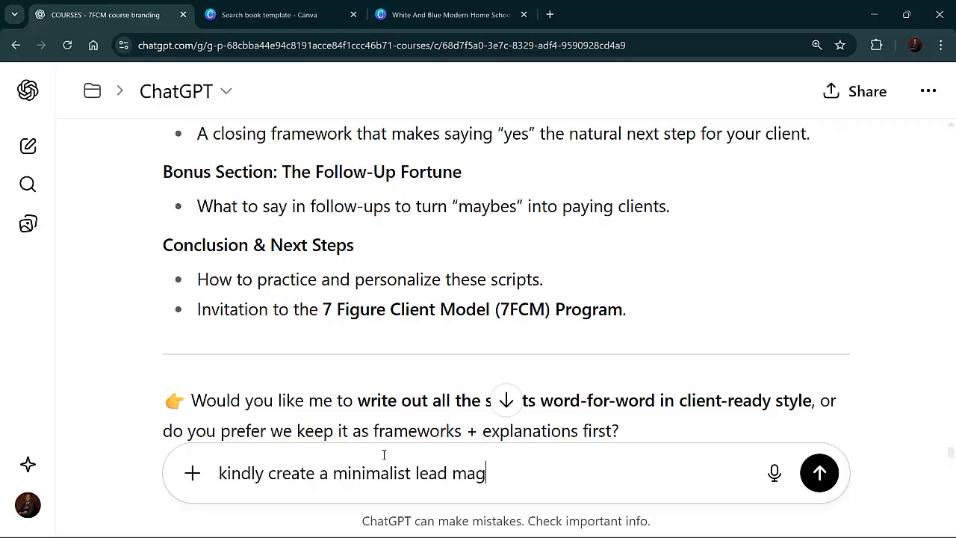
text(ennet)
key(BackSpace)
key(BackSpace)
key(BackSpace)
key(BackSpace)
key(BackSpace)
key(BackSpace)
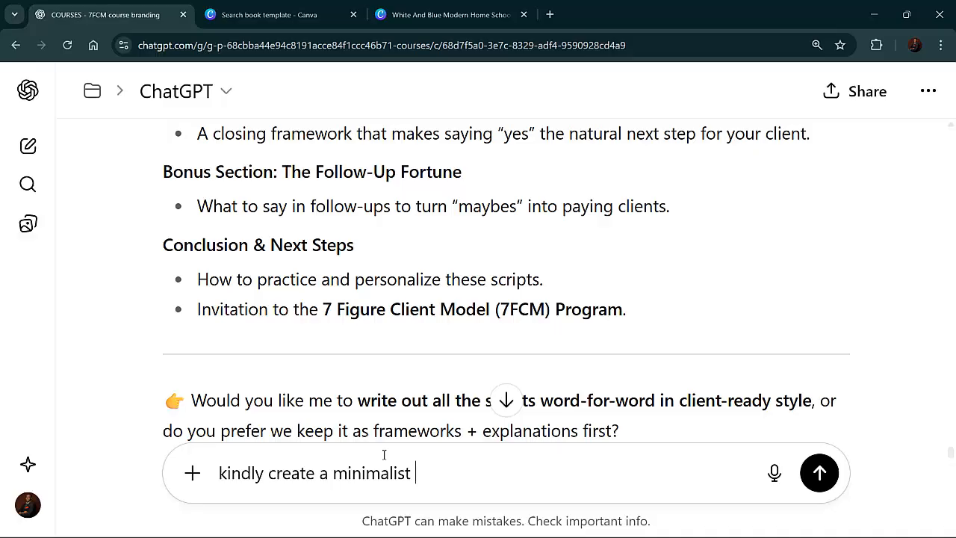
text(table of content)
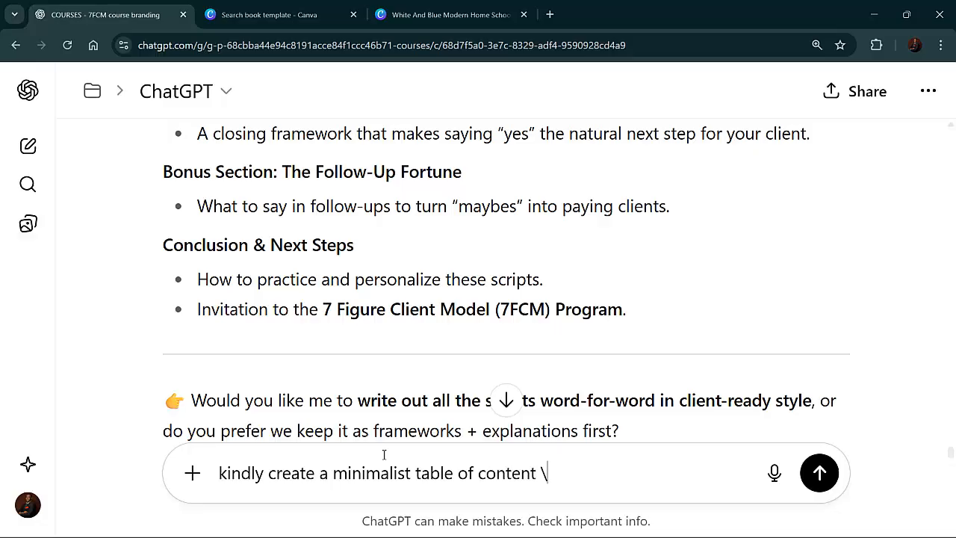
key(Return)
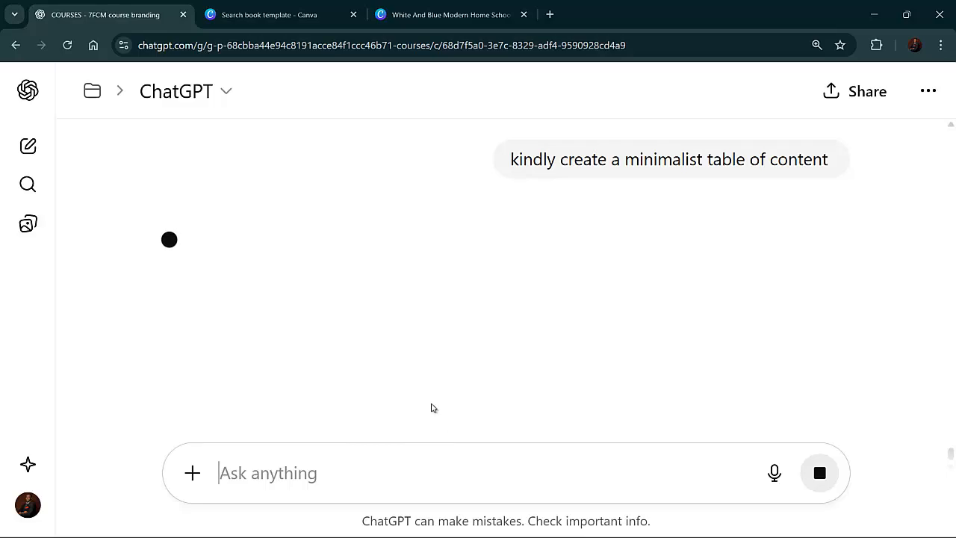
Select and copy the generated Table of Contents list from ChatGPT's reply
scroll(398, 370, down, 6)
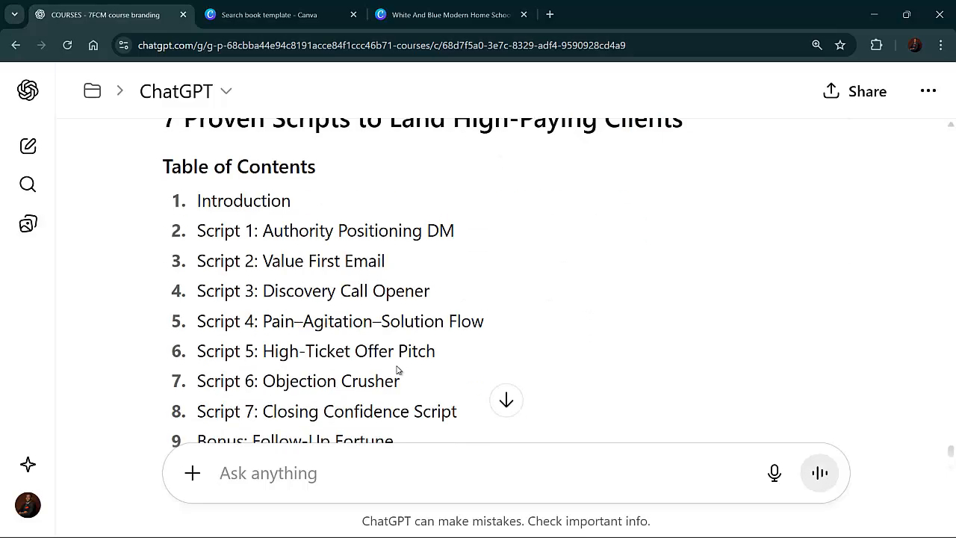
scroll(398, 367, up, 4)
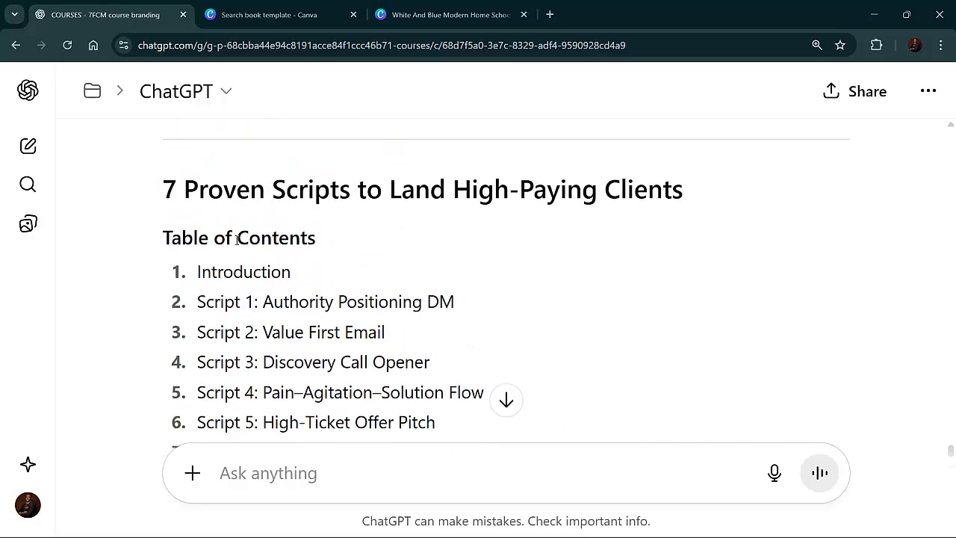
scroll(179, 217, down, 3)
scroll(209, 240, up, 1)
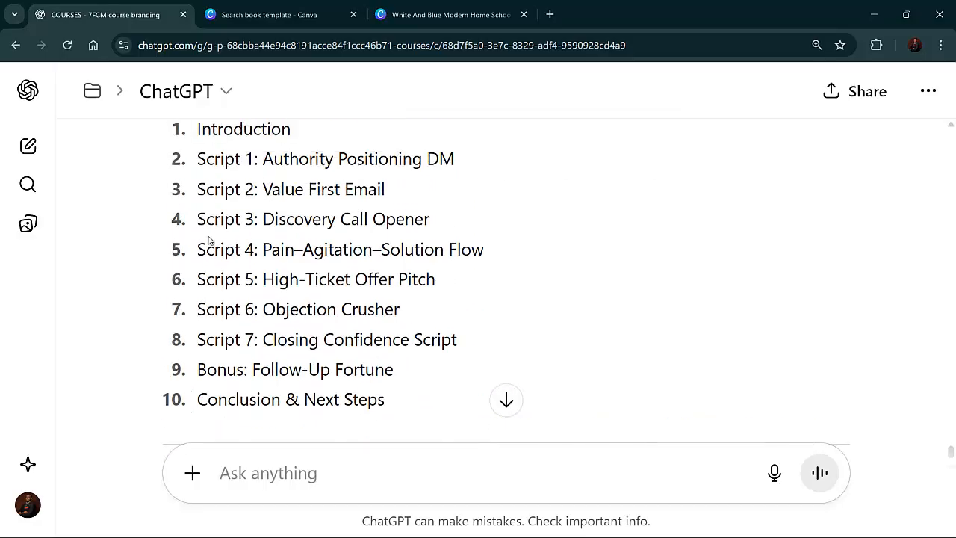
scroll(206, 238, up, 2)
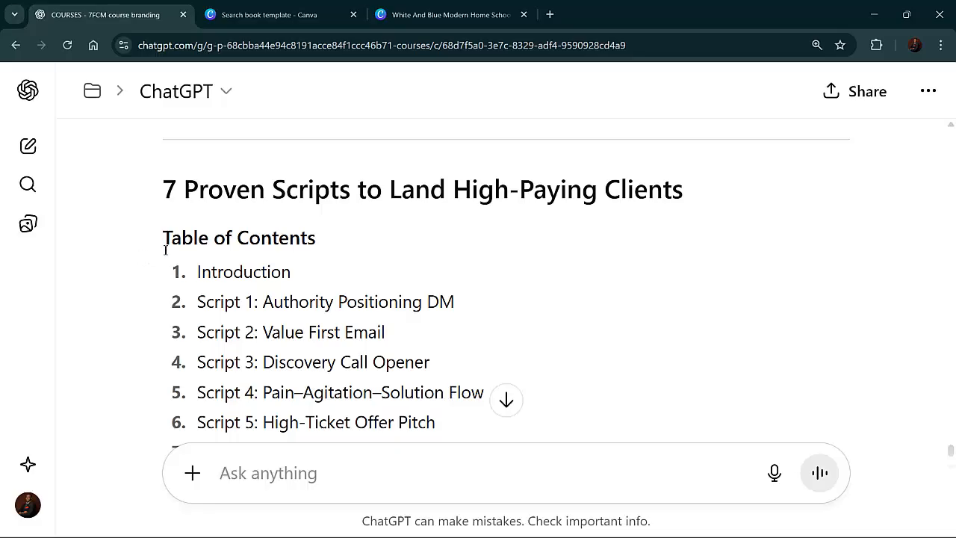
drag(165, 238, 418, 231)
right_click(372, 208)
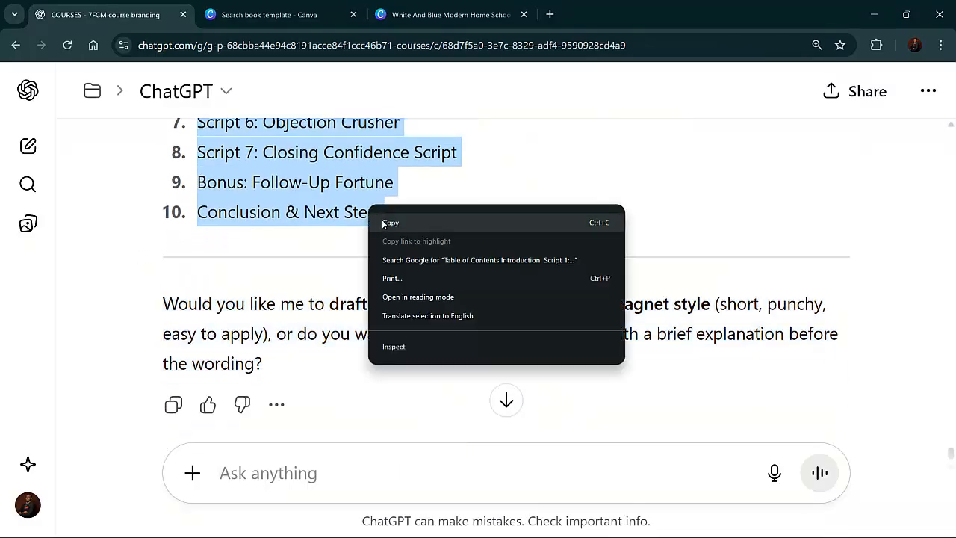
click(384, 221)
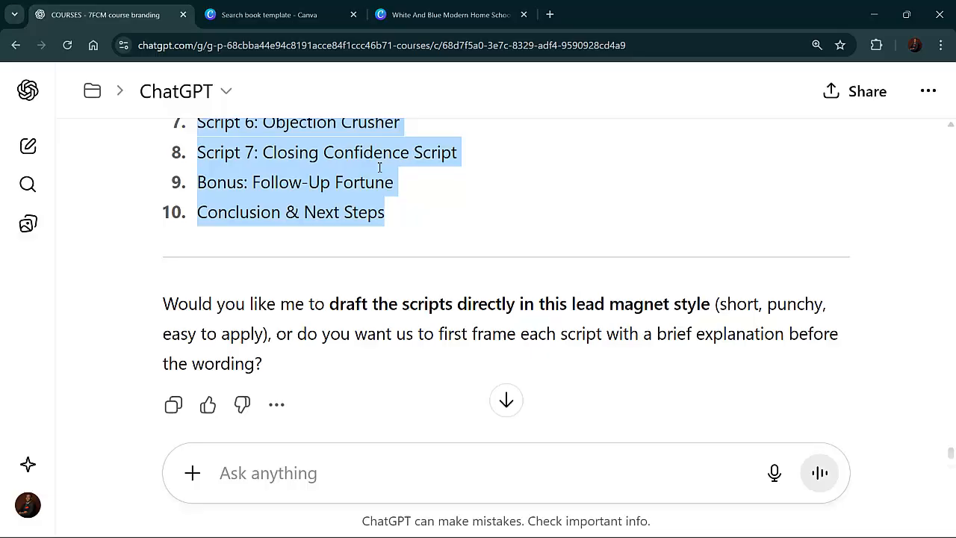
Back in Canva, replace all the table of contents box text by pasting the new list as plain text
click(387, 23)
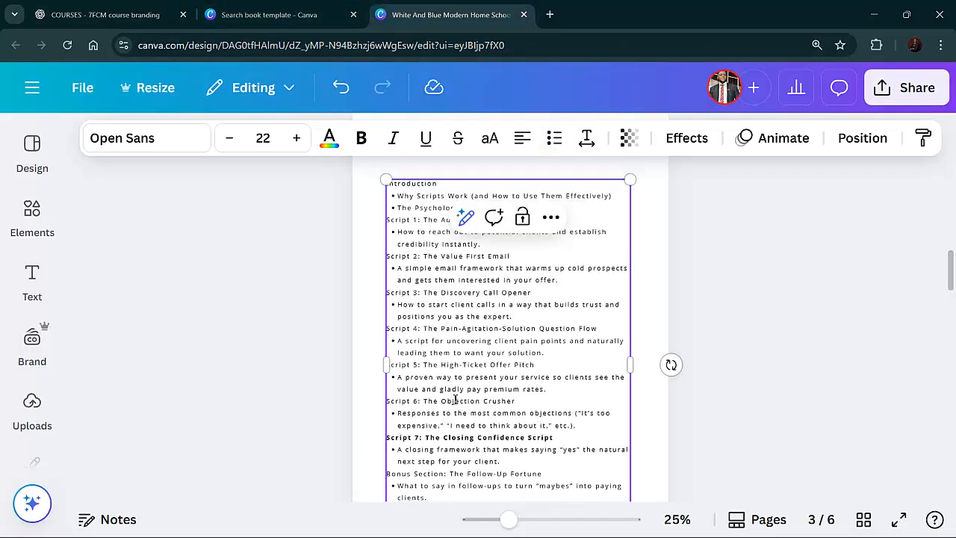
key(ctrl+a)
right_click(453, 372)
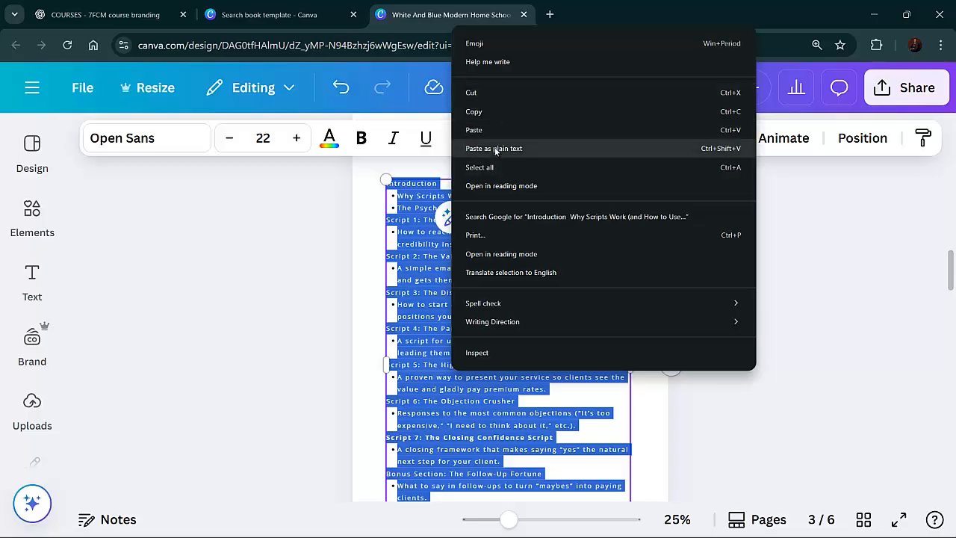
click(497, 131)
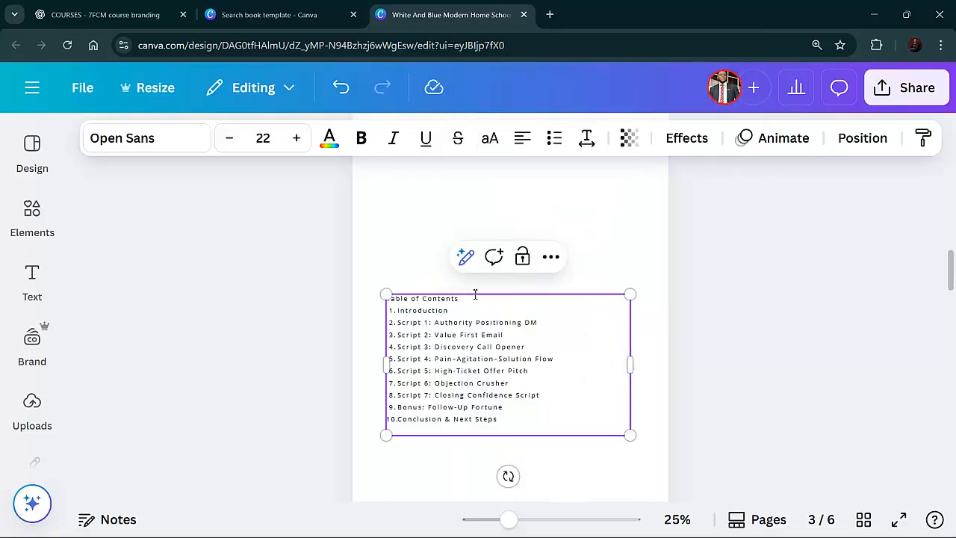
Delete the duplicate "Table of Contents" line from the top of the text box
key(BackSpace)
key(BackSpace)
key(BackSpace)
key(BackSpace)
key(BackSpace)
key(BackSpace)
key(BackSpace)
key(BackSpace)
key(BackSpace)
key(BackSpace)
Select all the table of contents text and increase its font size to 37
key(ctrl+a)
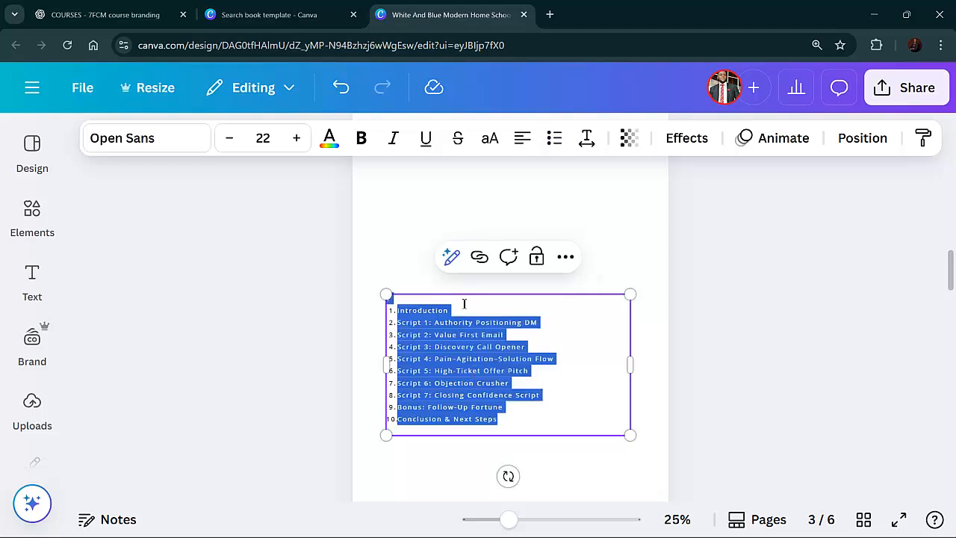
click(295, 138)
click(295, 139)
click(295, 138)
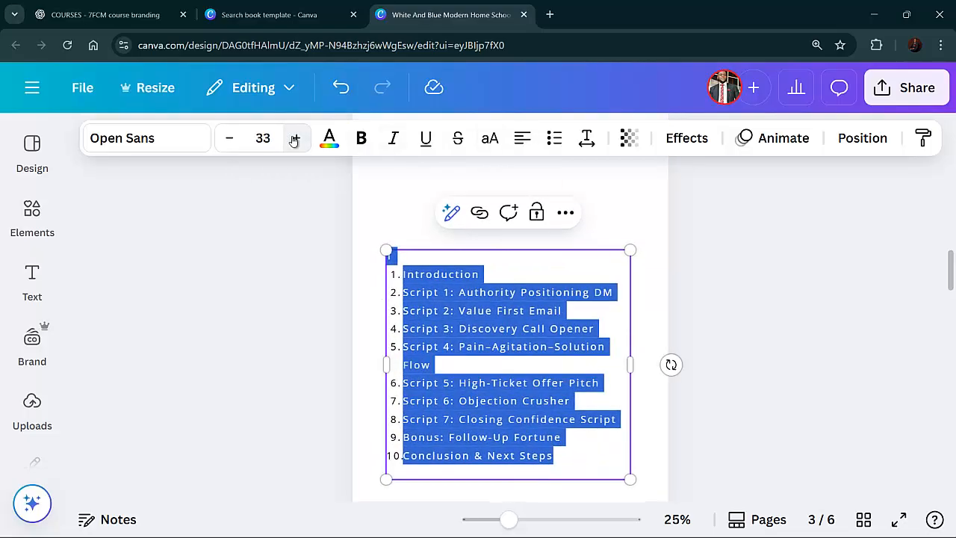
click(295, 139)
Try to remove the empty line above the numbered table of contents entries
click(416, 225)
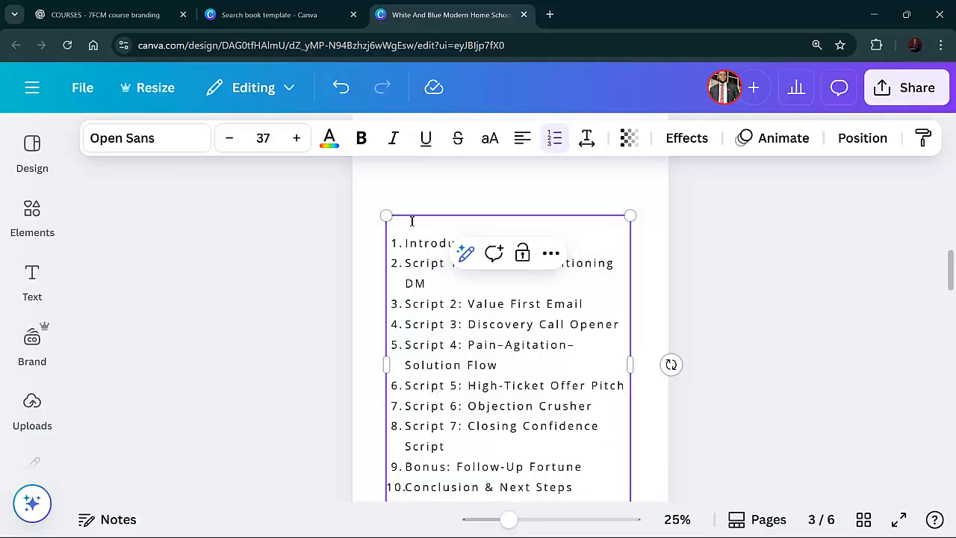
key(BackSpace)
scroll(410, 224, up, 1)
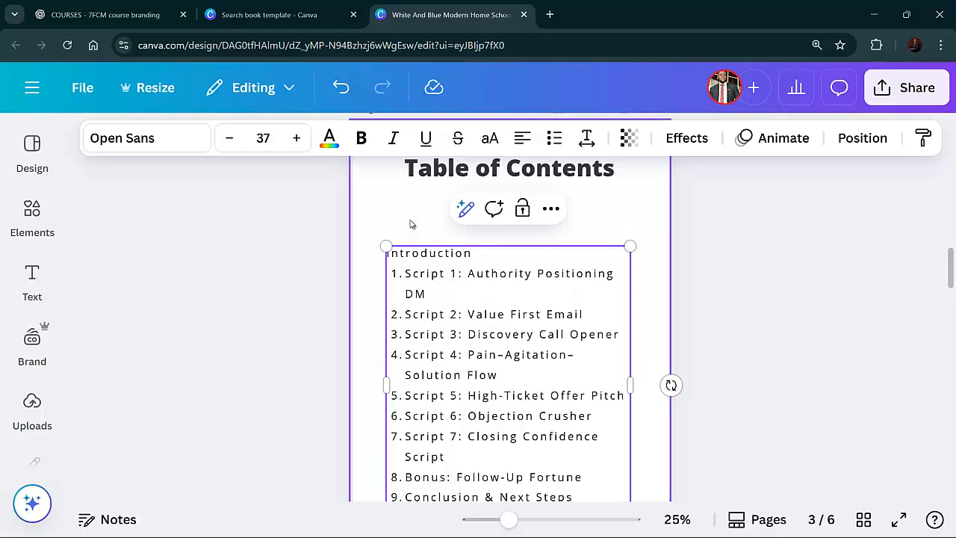
text(1.)
key(Return)
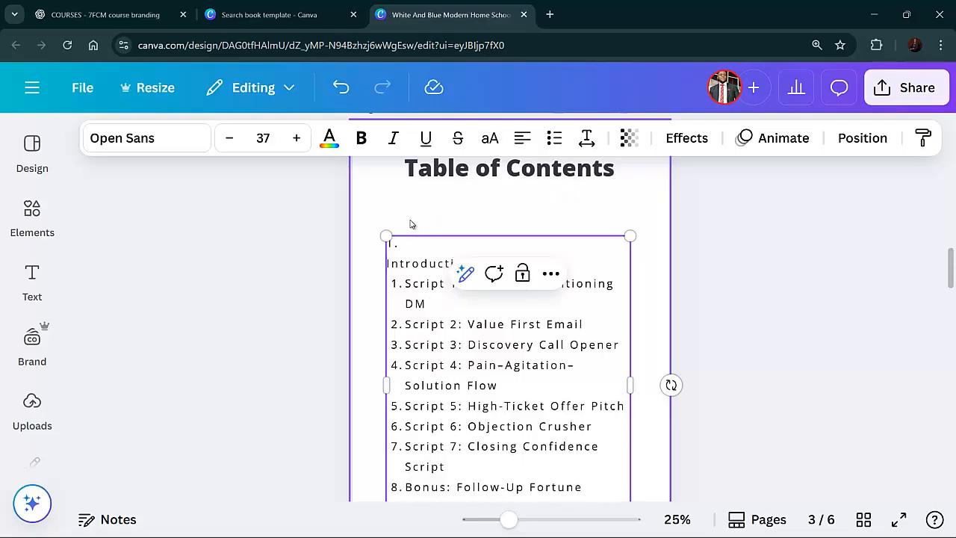
key(ctrl+z)
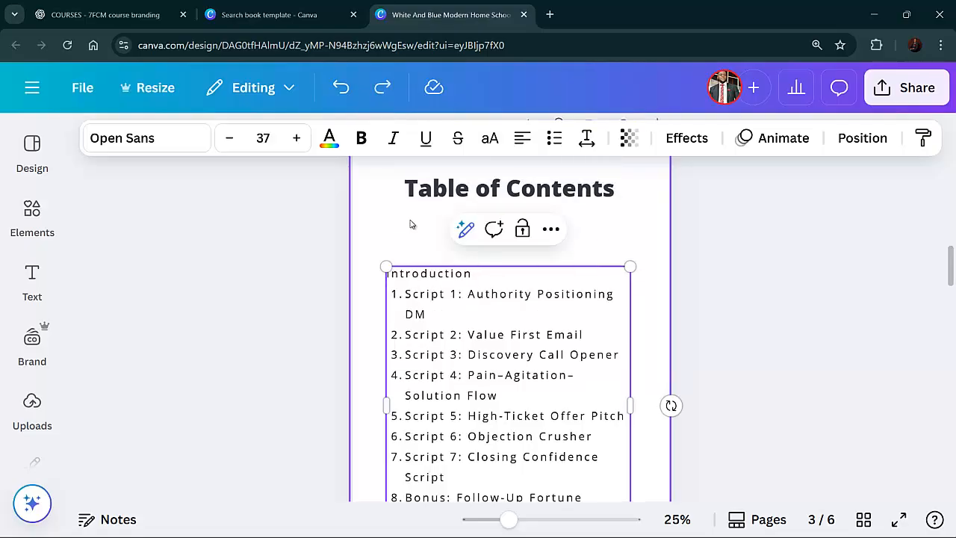
key(ctrl+z)
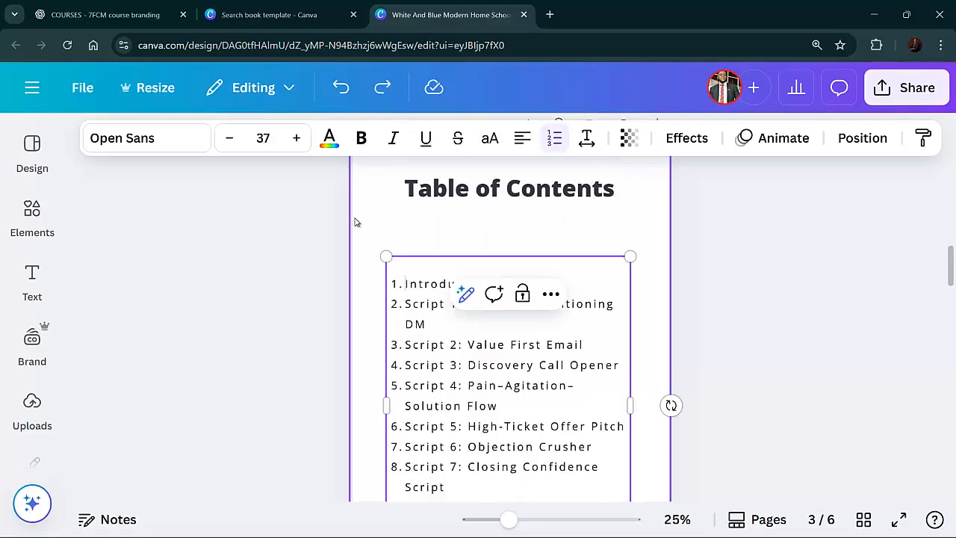
click(400, 258)
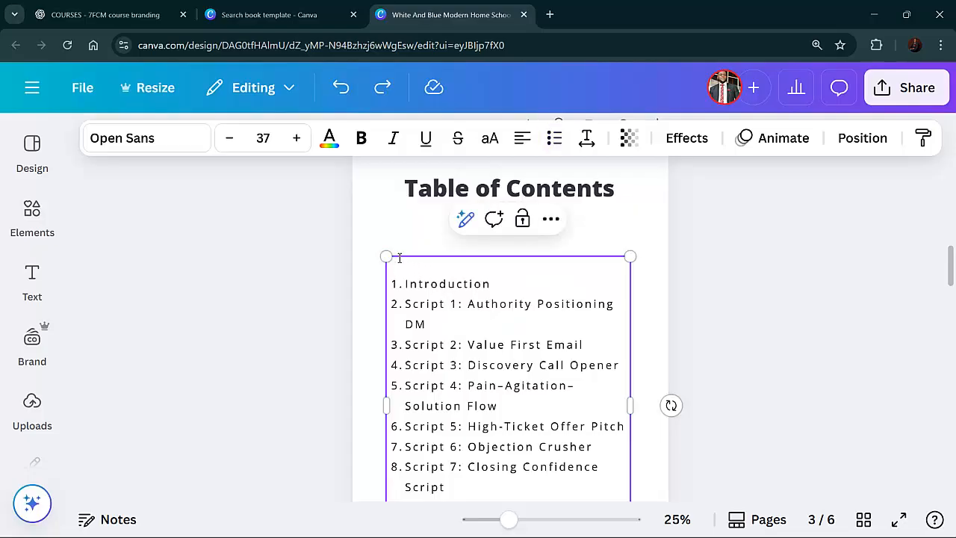
Move the table of contents text box up so it sits closer under the heading
click(393, 285)
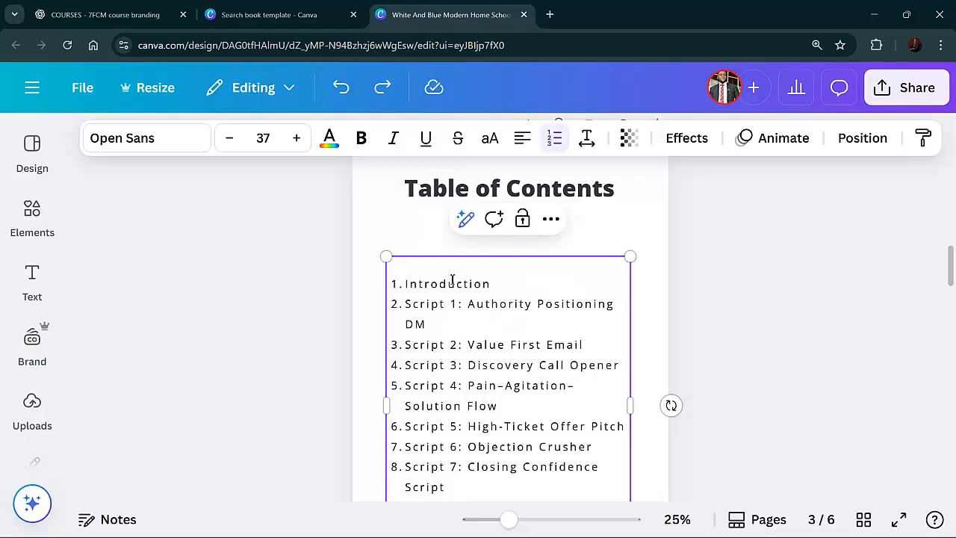
click(791, 305)
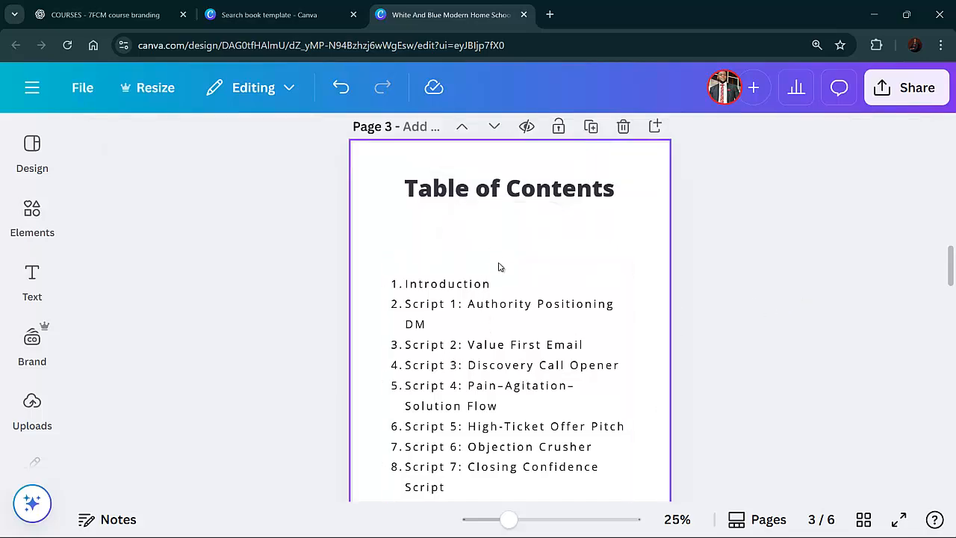
drag(491, 252, 498, 233)
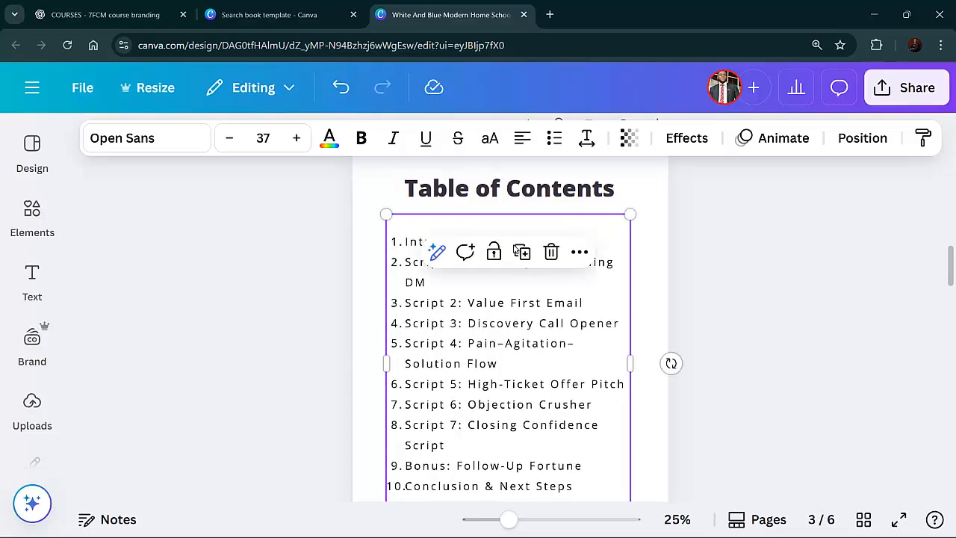
click(713, 253)
Set the line spacing of the table of contents text to 2.5
scroll(674, 348, down, 3)
click(453, 316)
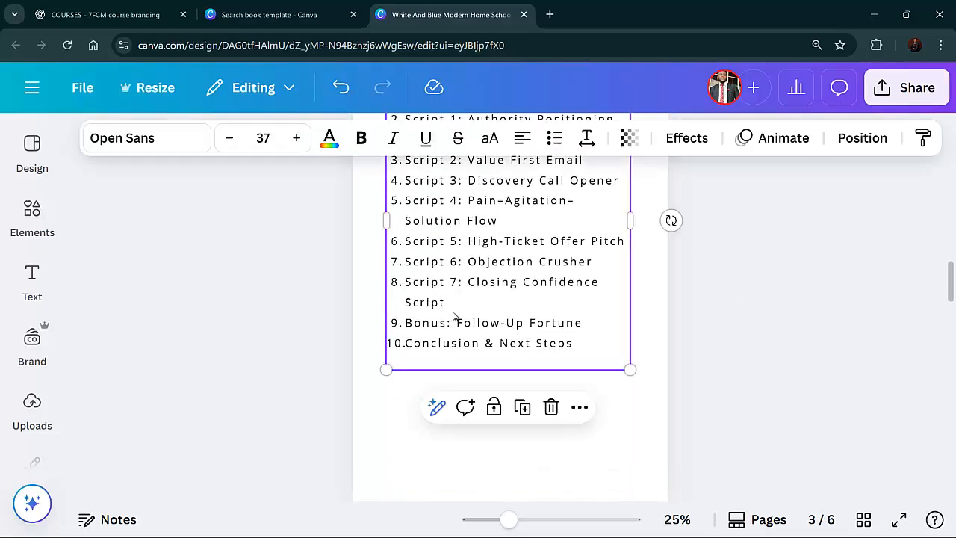
scroll(455, 323, up, 2)
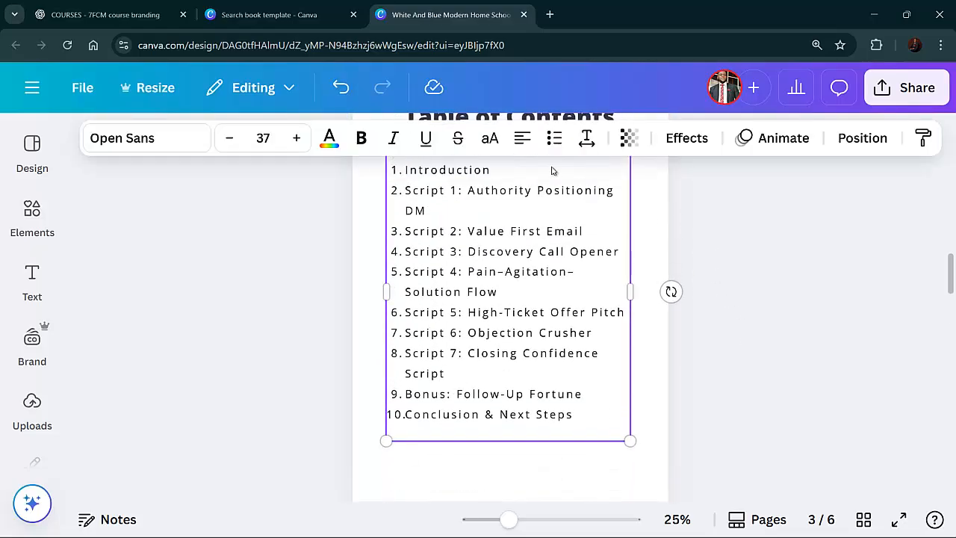
click(587, 138)
drag(585, 273, 631, 273)
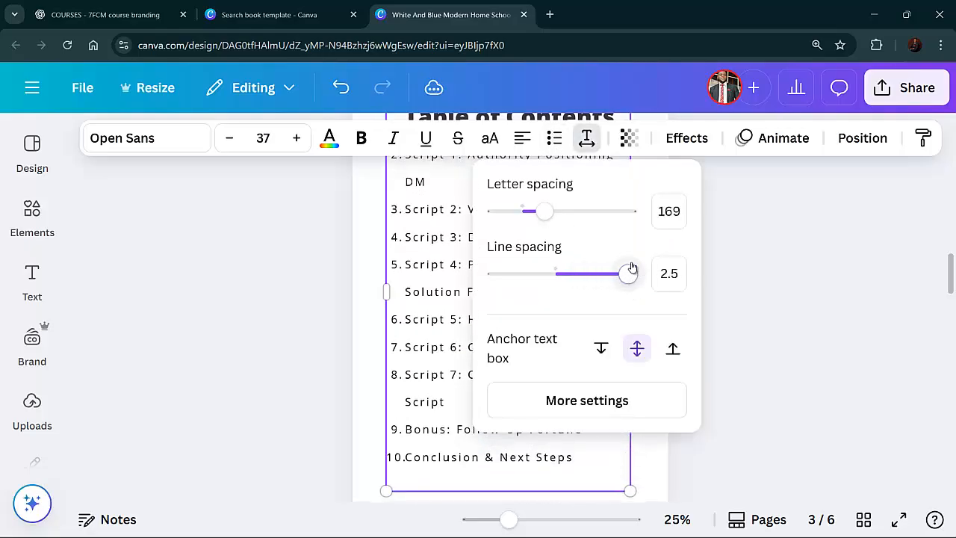
click(731, 259)
Reposition the table of contents box lower so it no longer overlaps the heading
scroll(540, 291, up, 4)
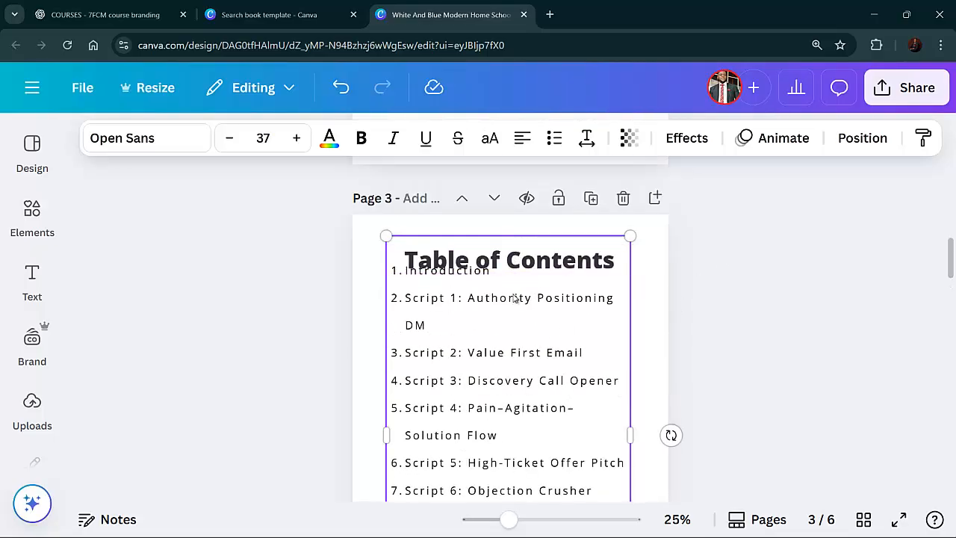
drag(518, 299, 520, 336)
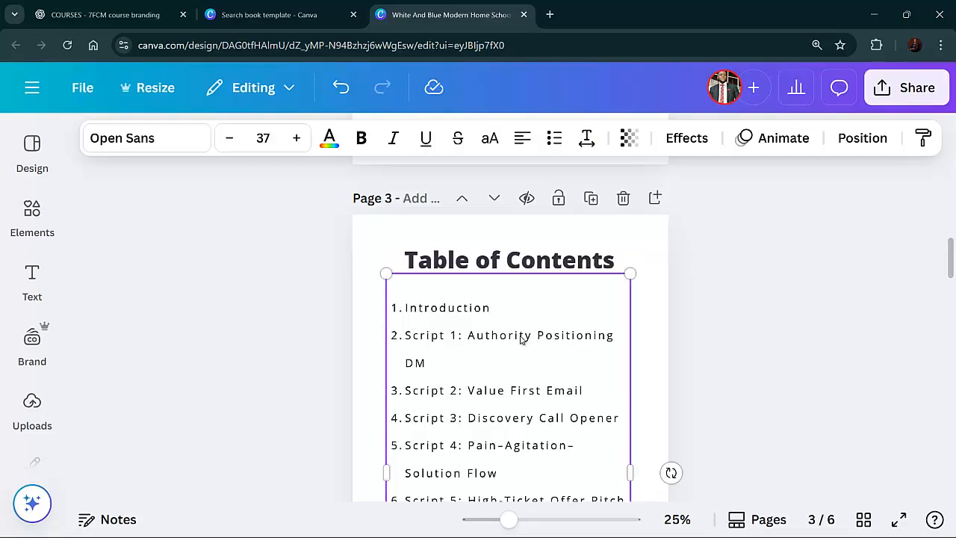
click(706, 329)
Review the spacing and placement of the table of contents on page 3
scroll(660, 338, down, 1)
scroll(660, 338, down, 5)
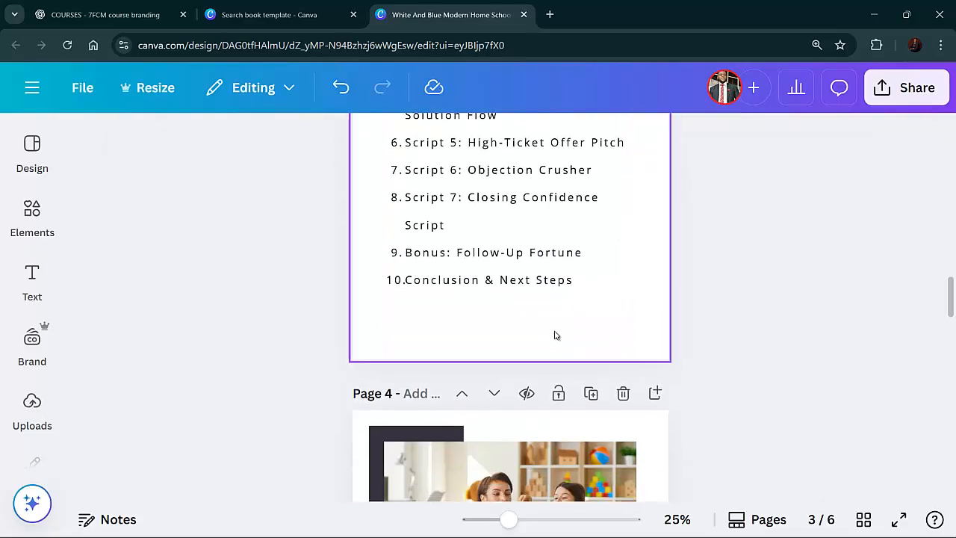
scroll(555, 335, up, 3)
scroll(531, 290, up, 1)
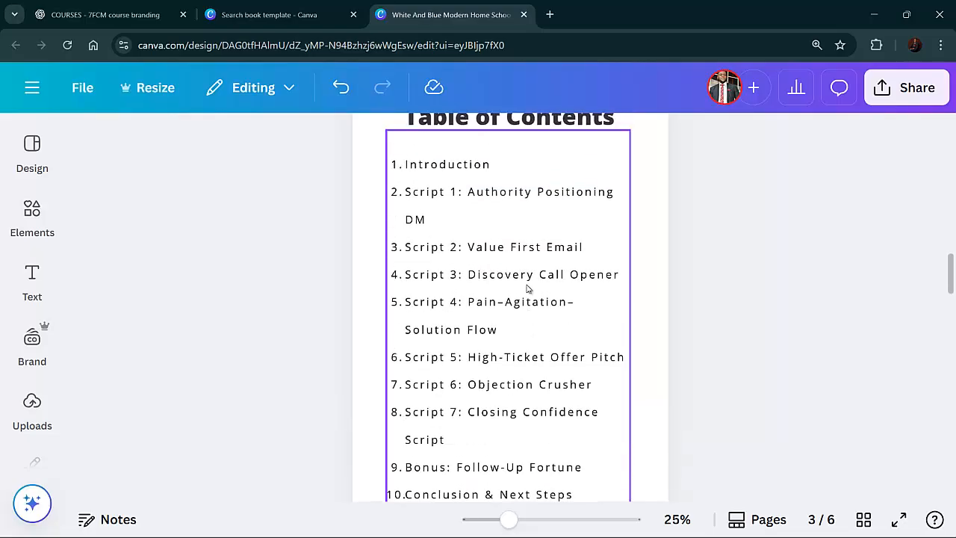
scroll(515, 276, up, 1)
click(507, 265)
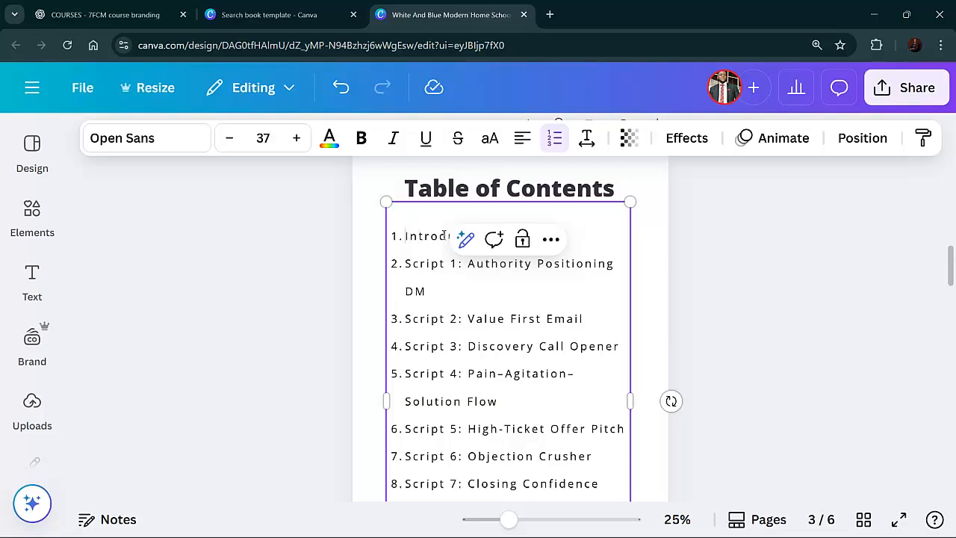
key(Escape)
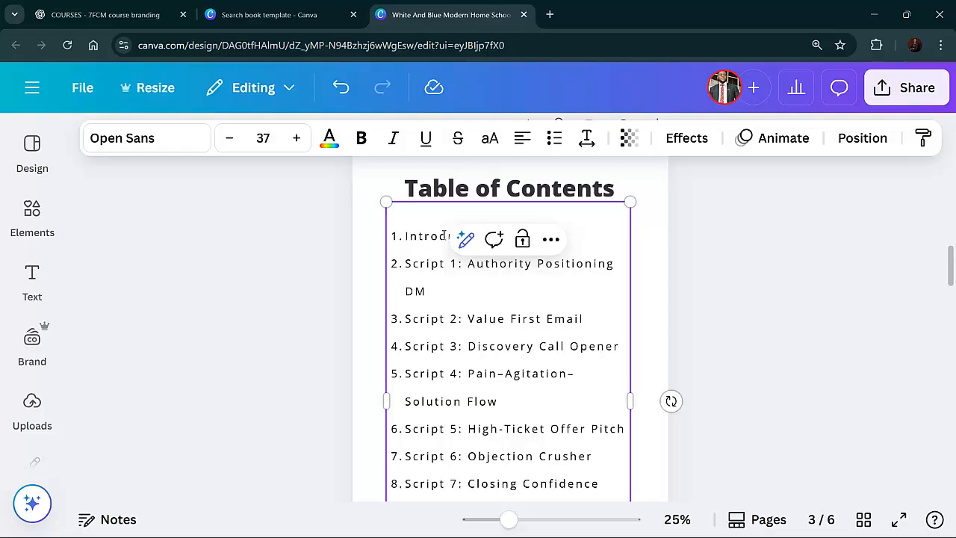
click(423, 238)
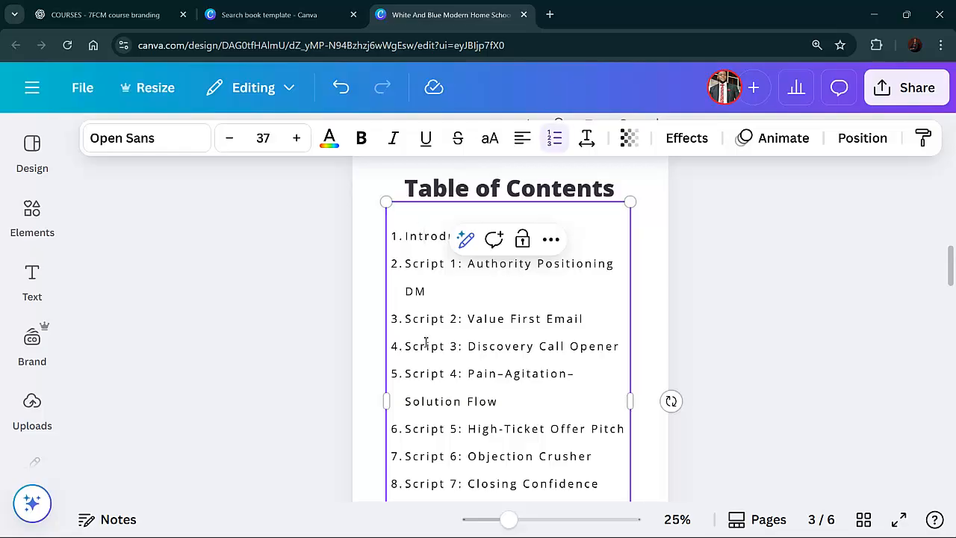
click(679, 323)
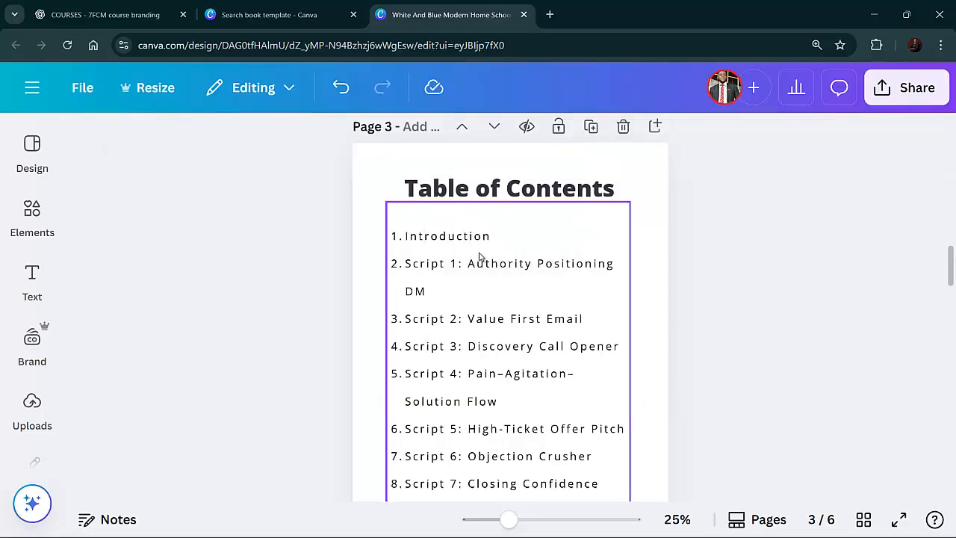
Delete the photo at the top of the Chapter 01 page
scroll(480, 262, down, 5)
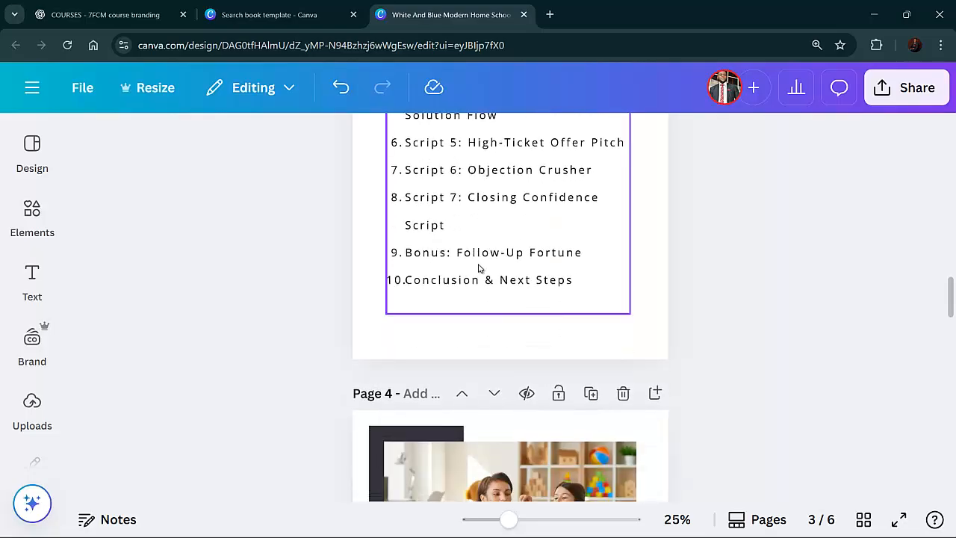
scroll(467, 263, up, 3)
scroll(461, 261, down, 9)
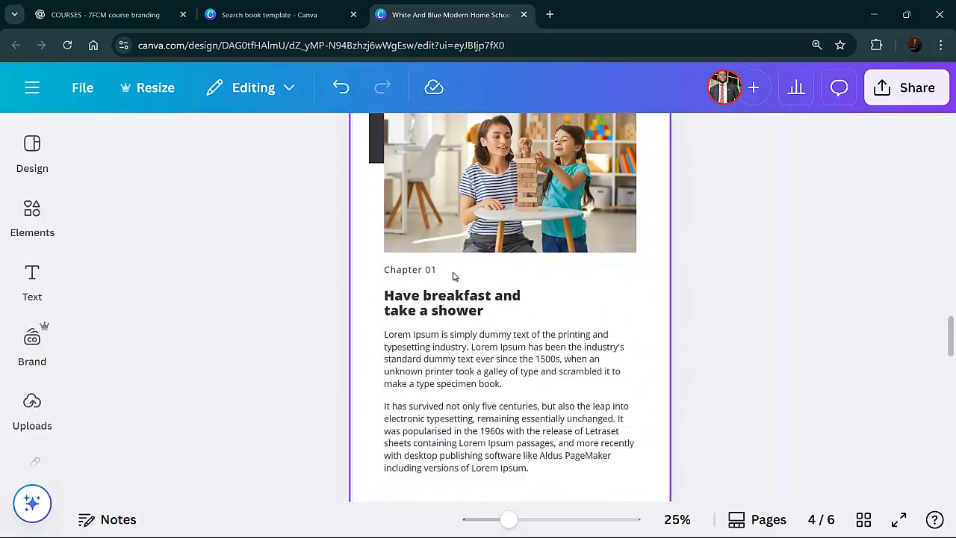
scroll(453, 276, down, 3)
scroll(454, 296, up, 2)
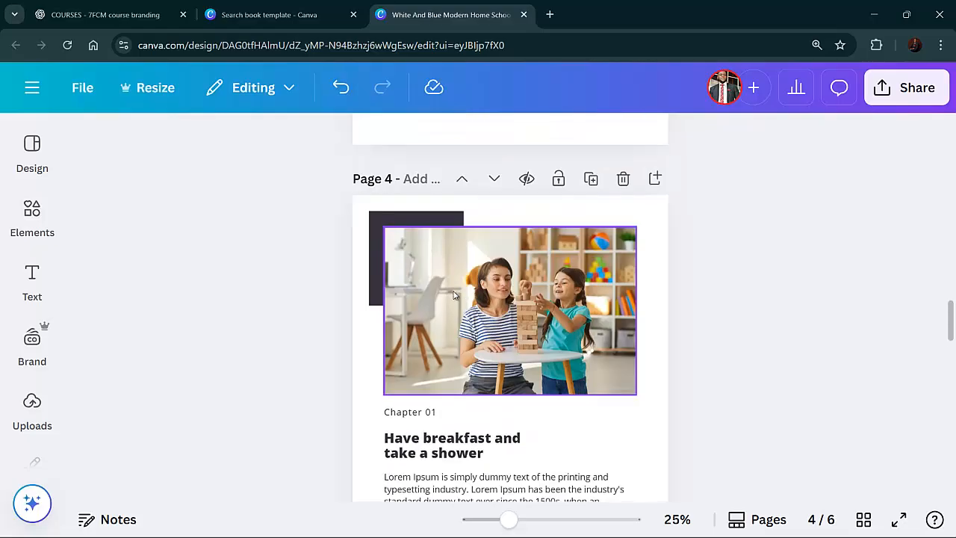
click(502, 320)
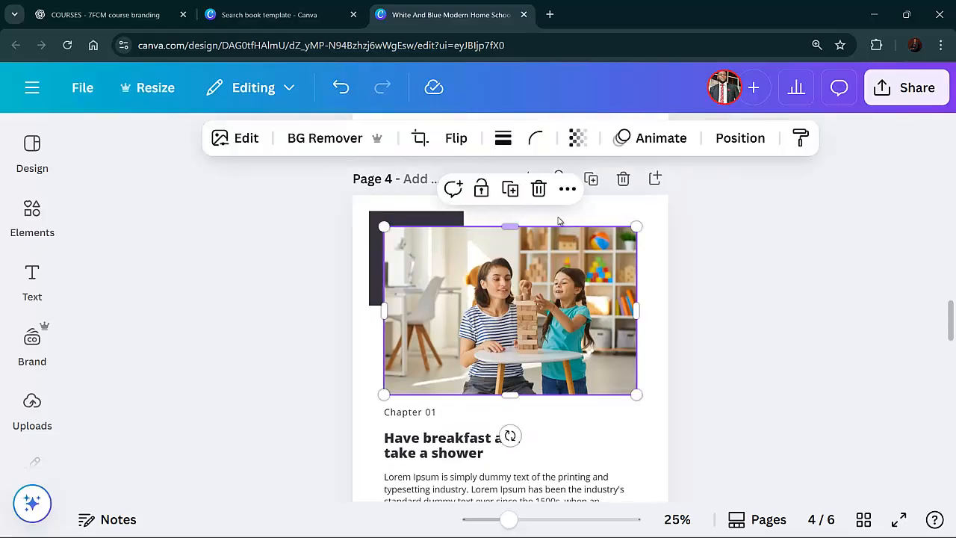
click(537, 189)
Switch to ChatGPT and scroll back to the intro page headline of the lead magnet draft
scroll(460, 387, down, 3)
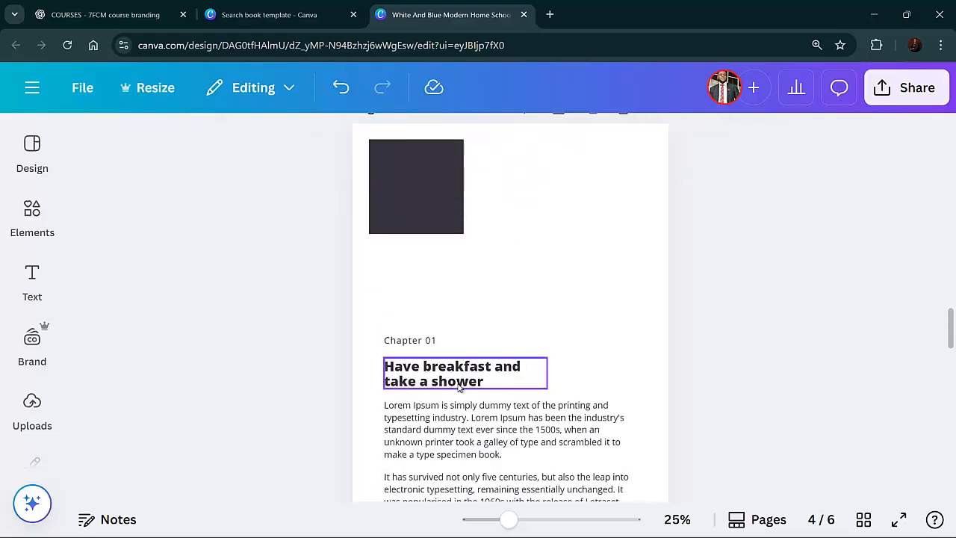
scroll(435, 326, up, 2)
scroll(436, 326, down, 2)
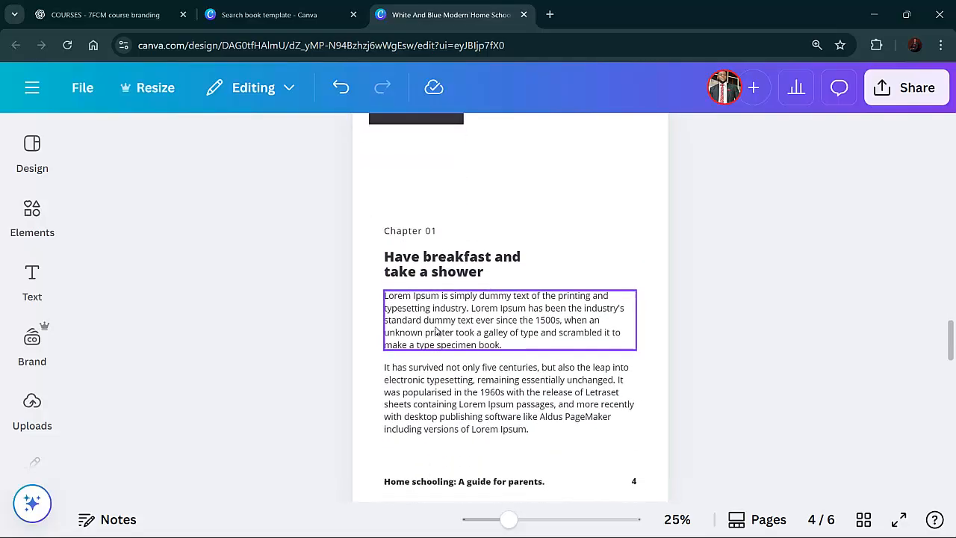
click(441, 238)
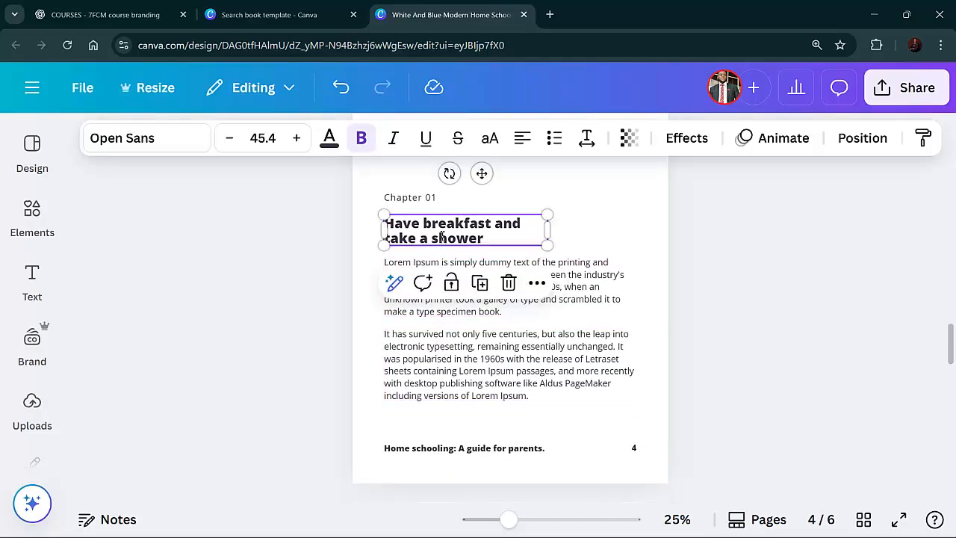
click(441, 236)
click(105, 14)
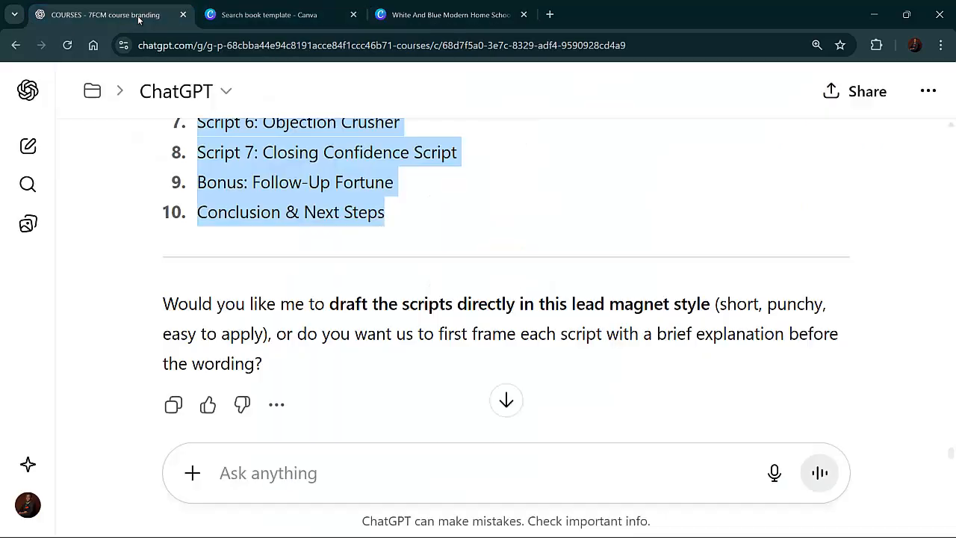
scroll(314, 217, up, 1)
scroll(313, 217, up, 15)
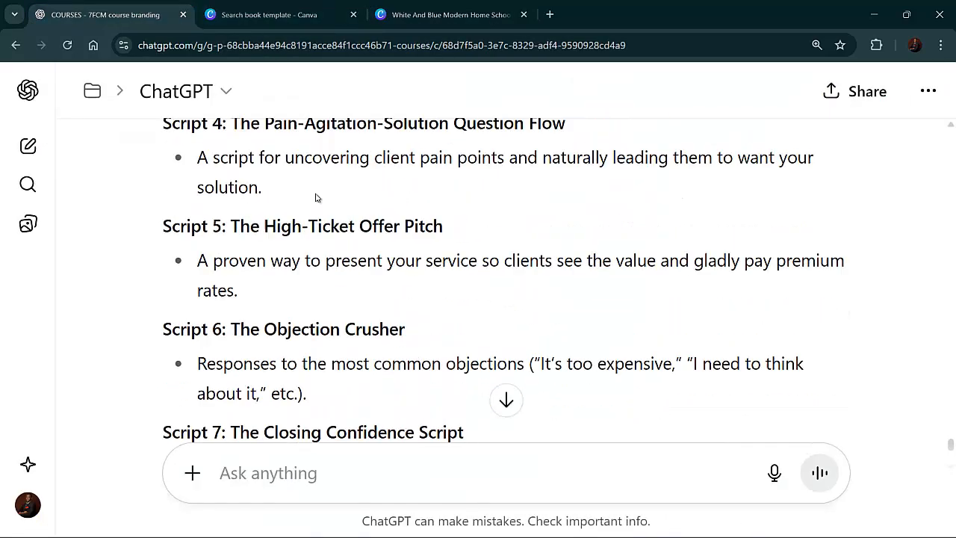
scroll(315, 184, up, 15)
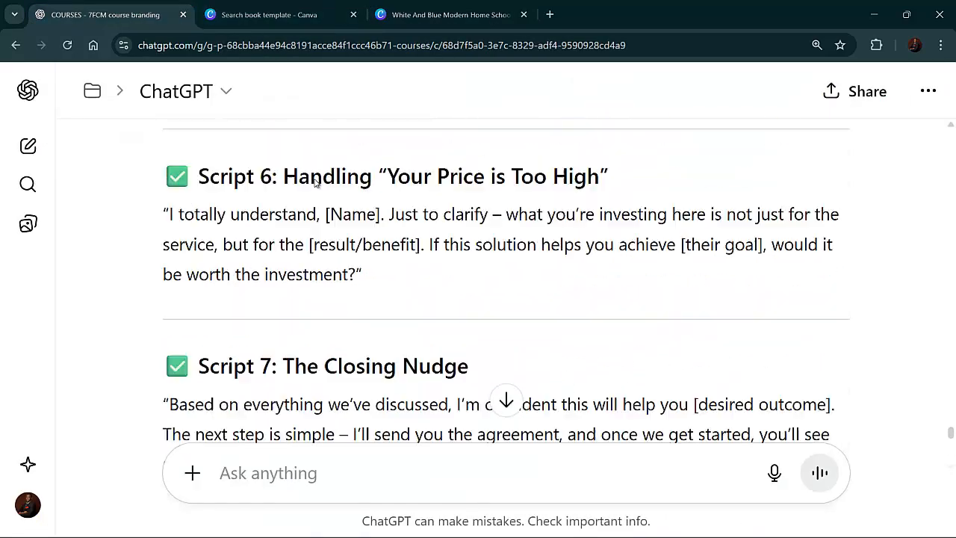
scroll(314, 183, up, 15)
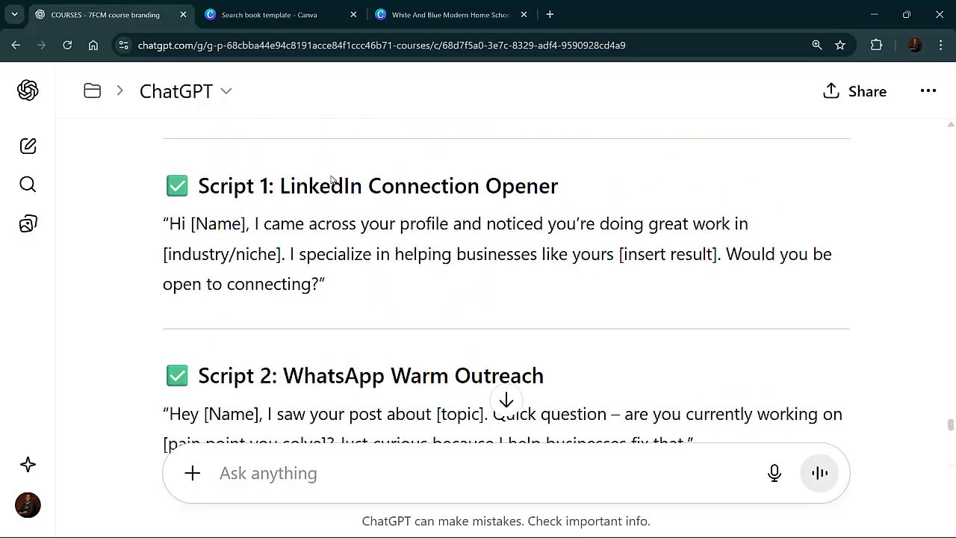
scroll(333, 178, up, 5)
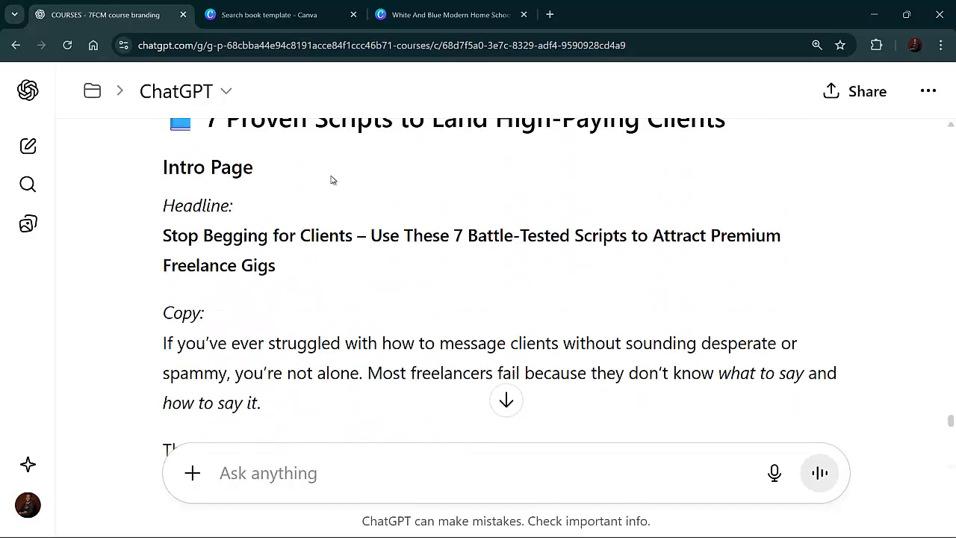
scroll(332, 179, up, 3)
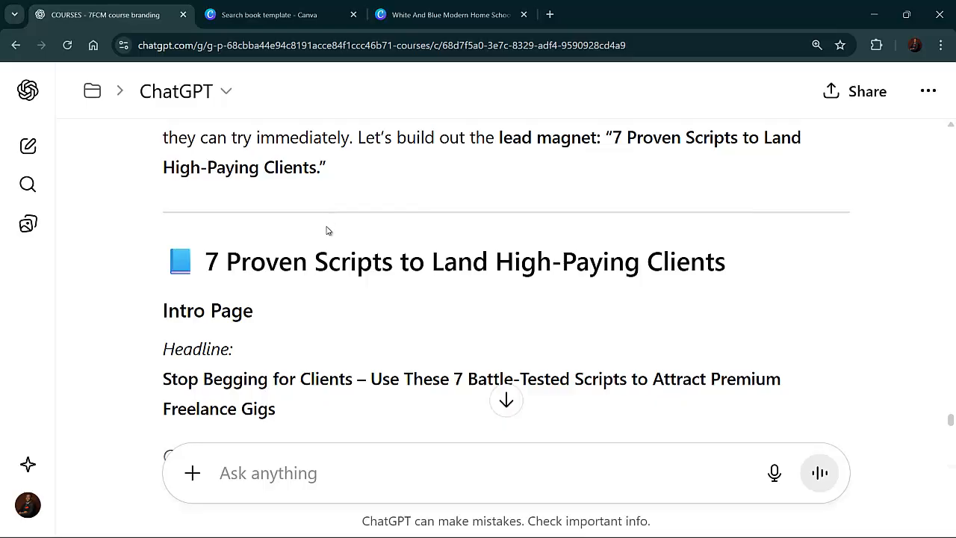
scroll(327, 230, down, 1)
scroll(327, 231, up, 2)
scroll(316, 235, down, 3)
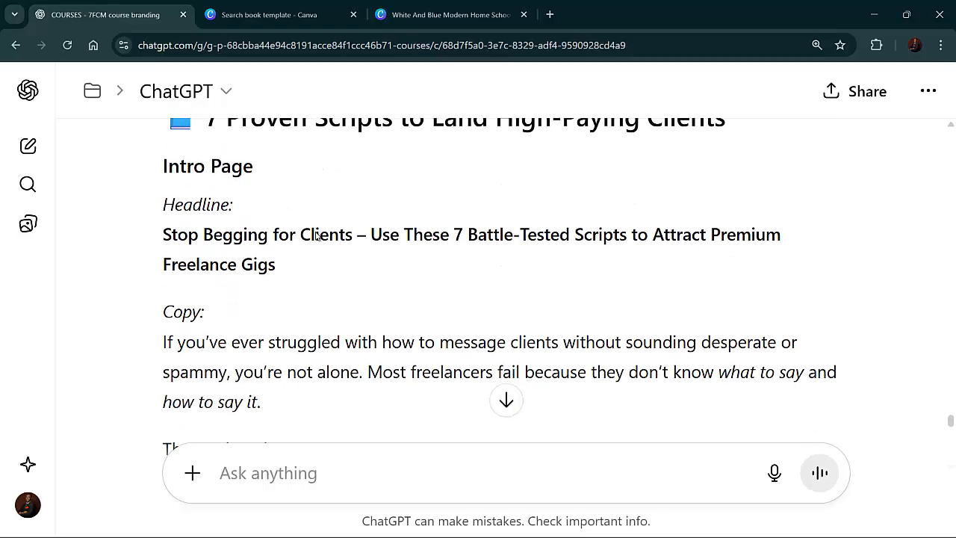
scroll(316, 236, down, 1)
scroll(307, 246, up, 3)
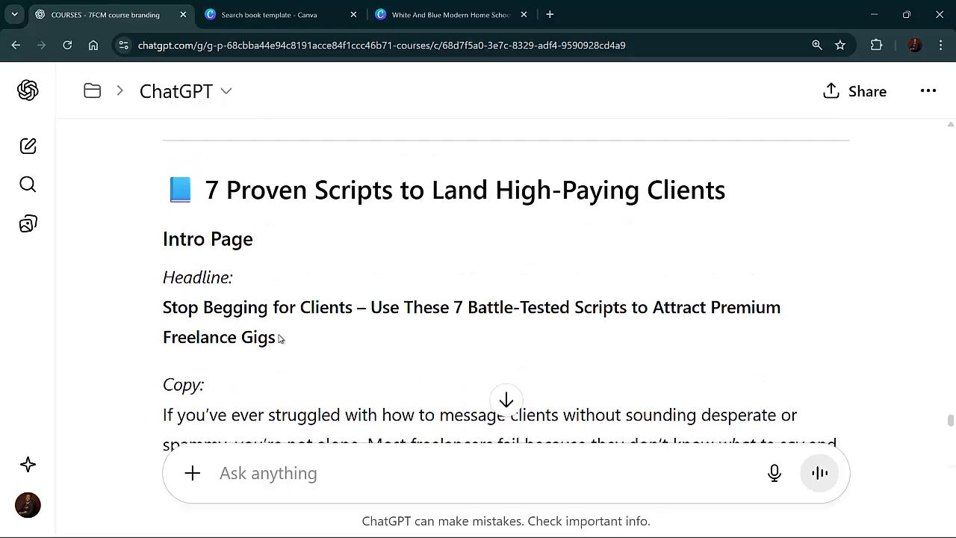
Copy the headline "Stop Begging for Clients – Use These 7 Battle-Tested Scripts to Attract Premium Freelance Gigs"
drag(276, 337, 162, 307)
right_click(190, 313)
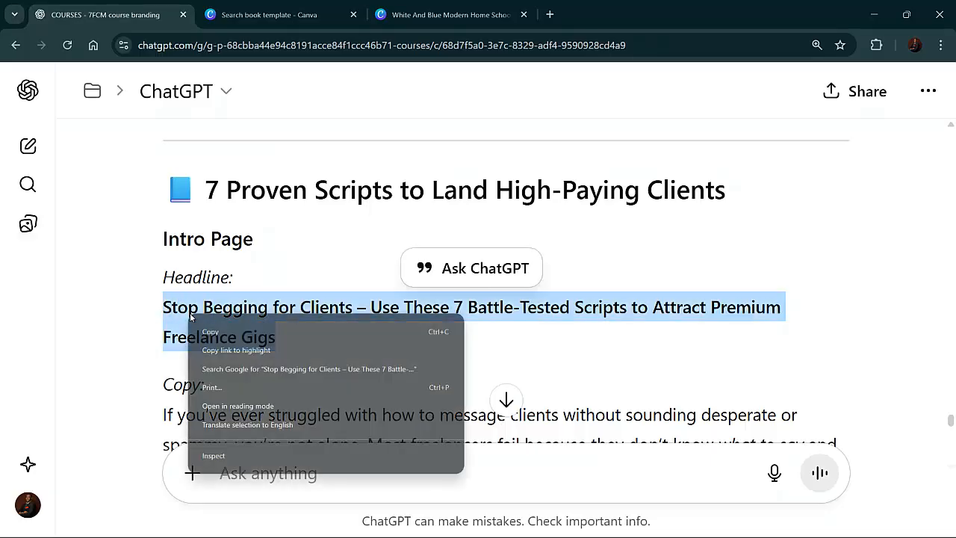
click(224, 331)
Back in Canva, paste the copied headline onto the Chapter 01 page, then undo the paste
click(451, 15)
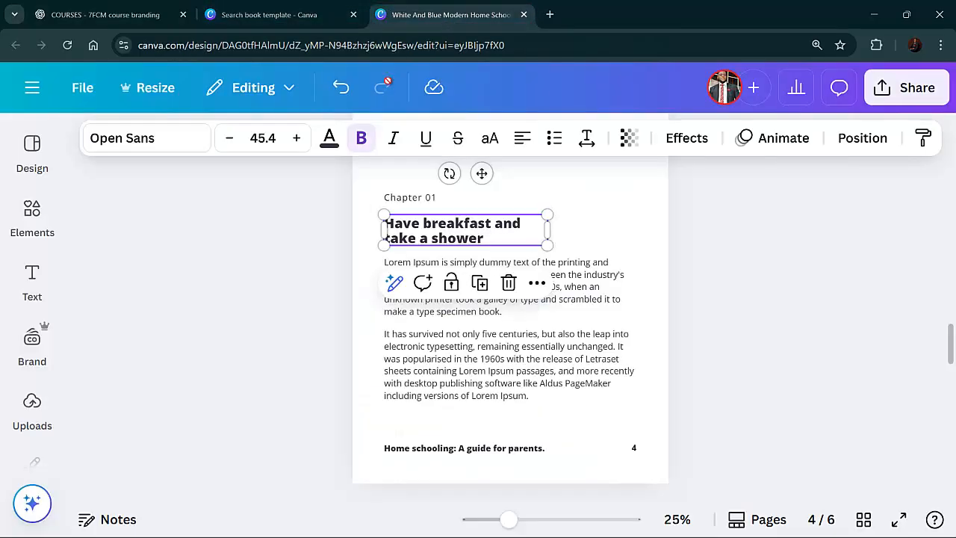
right_click(452, 236)
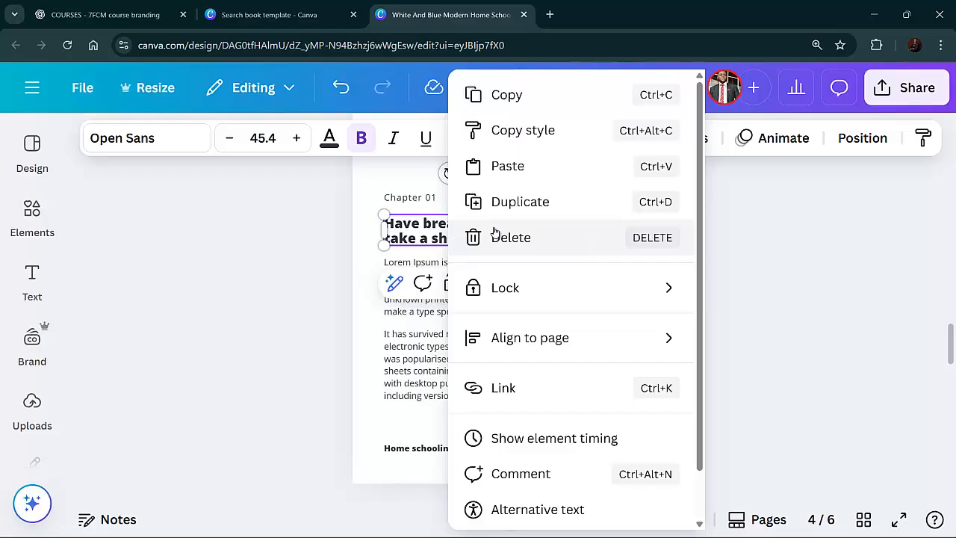
click(508, 166)
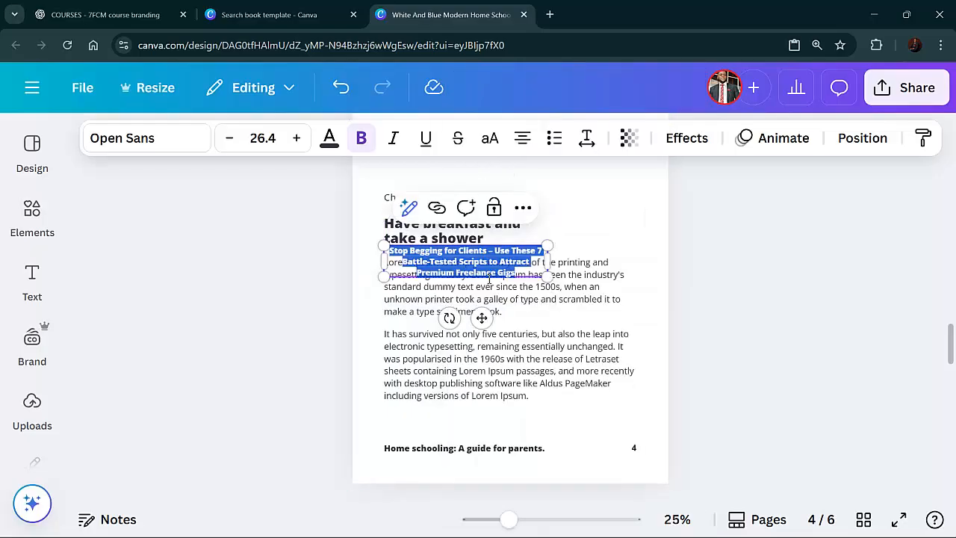
key(ctrl+z)
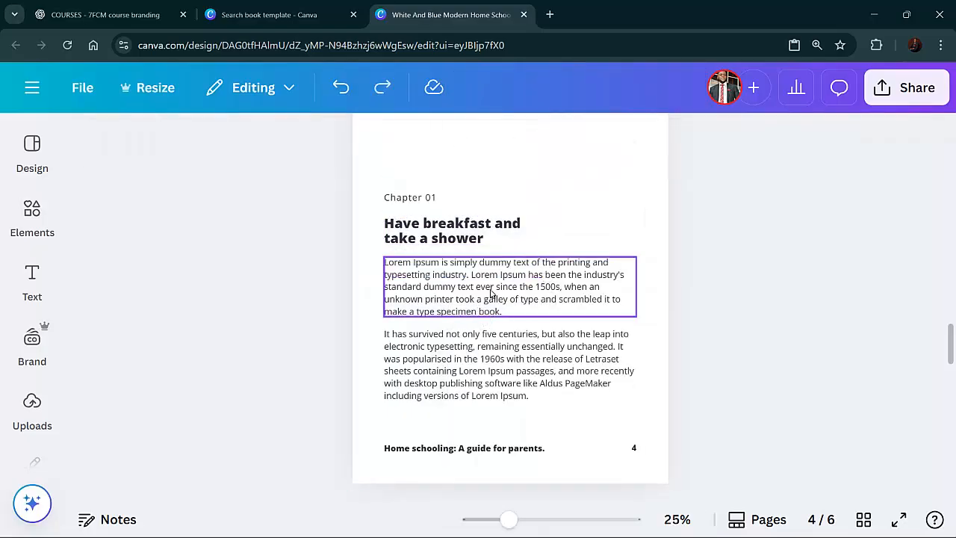
Replace the Chapter 01 page heading with the copied headline and widen its text box to fit three lines
click(456, 232)
scroll(456, 233, up, 5)
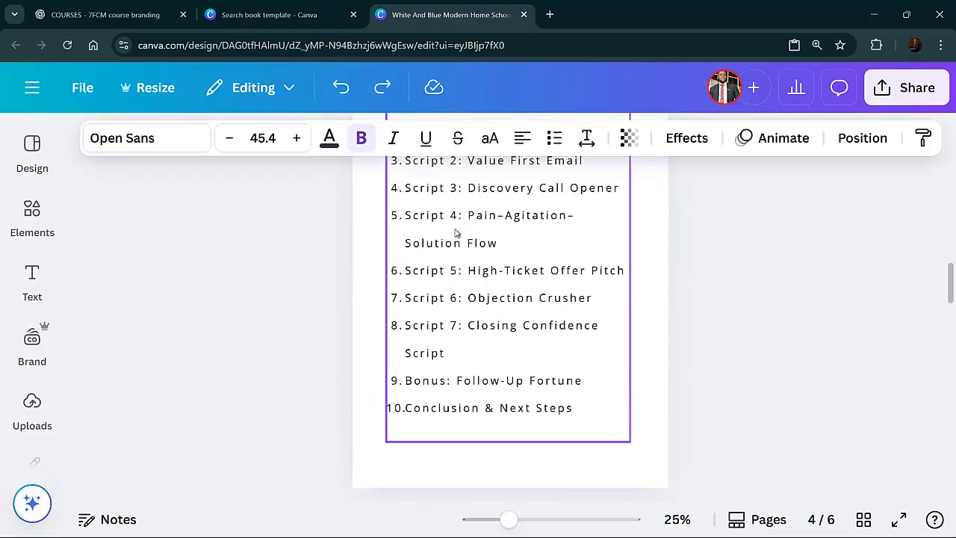
scroll(455, 234, down, 5)
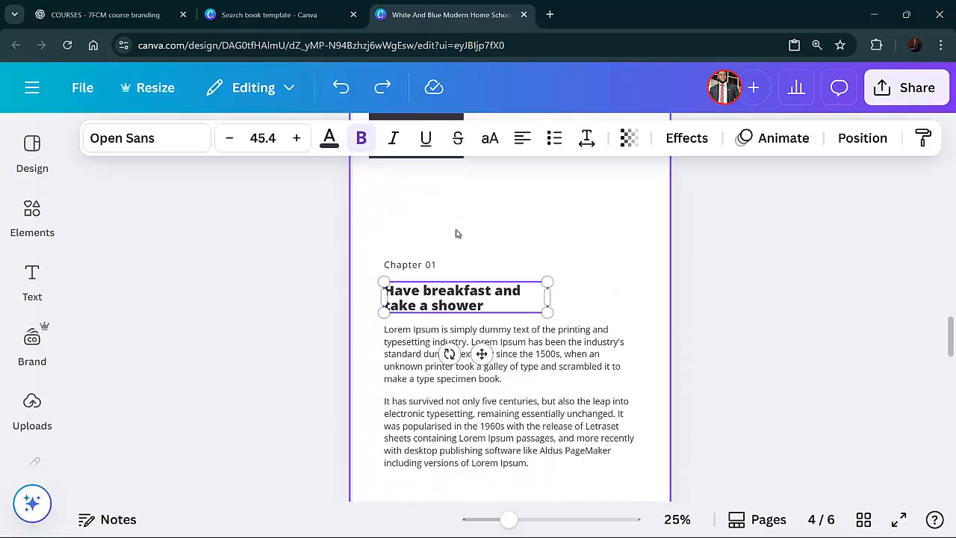
scroll(456, 234, down, 1)
double_click(457, 234)
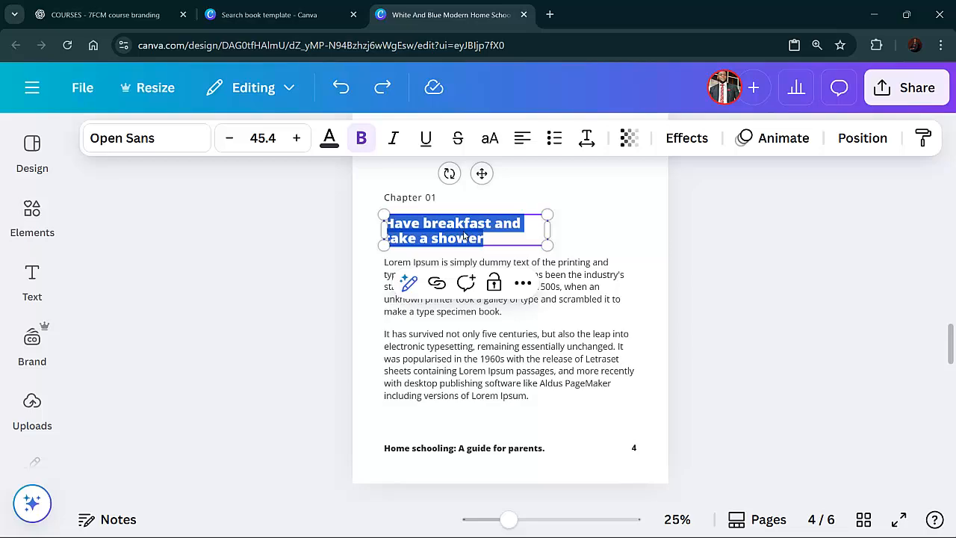
right_click(463, 236)
click(489, 297)
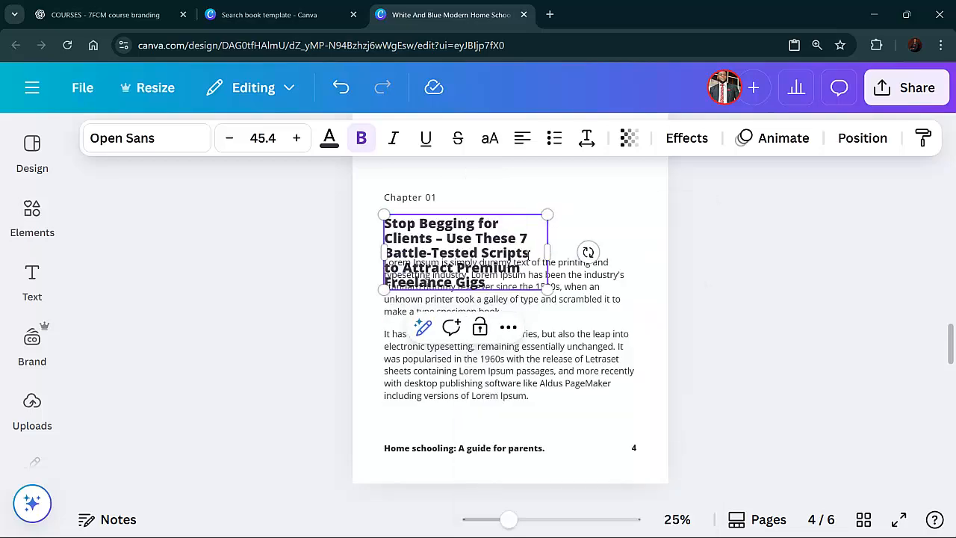
drag(548, 251, 625, 238)
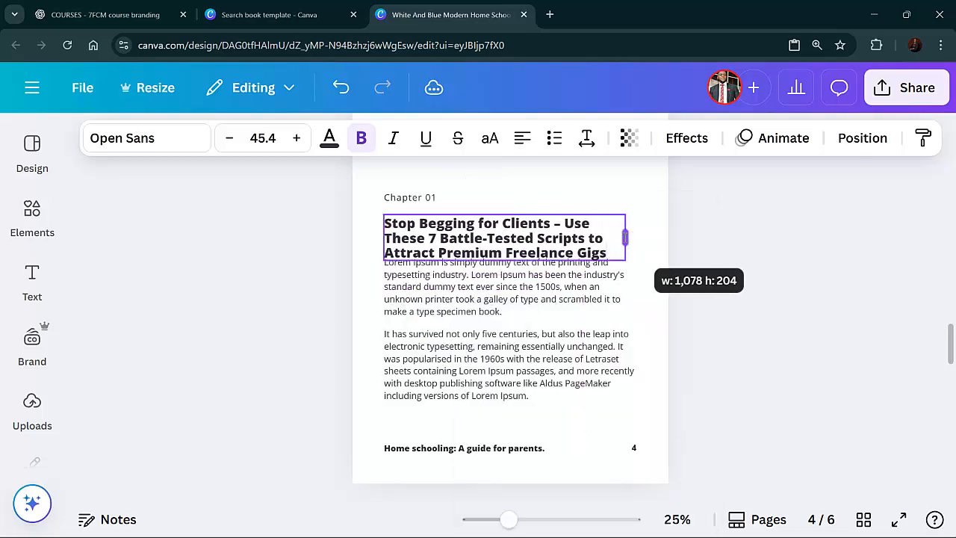
Move the Chapter 01 label and the headline up beneath the dark square, aligning the headline with the label
scroll(422, 290, up, 3)
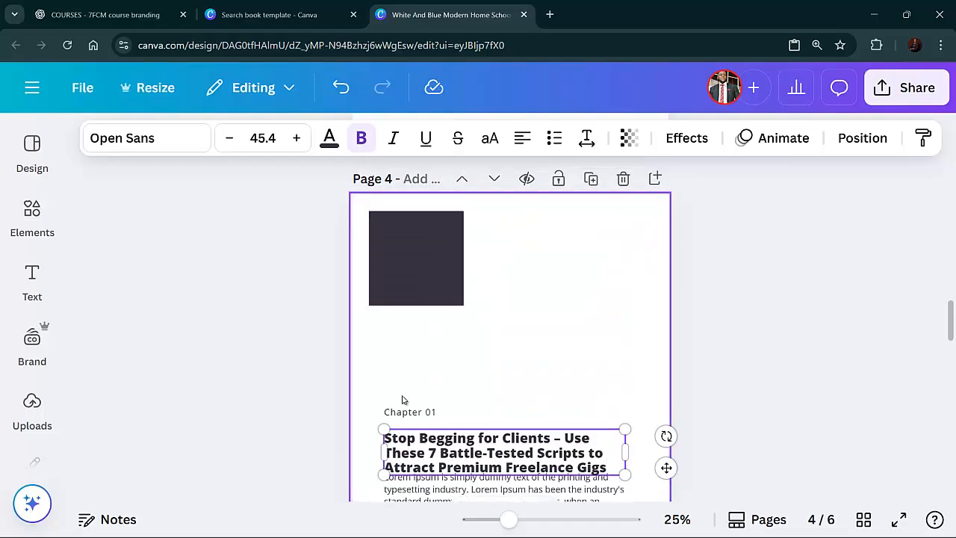
drag(405, 409, 401, 319)
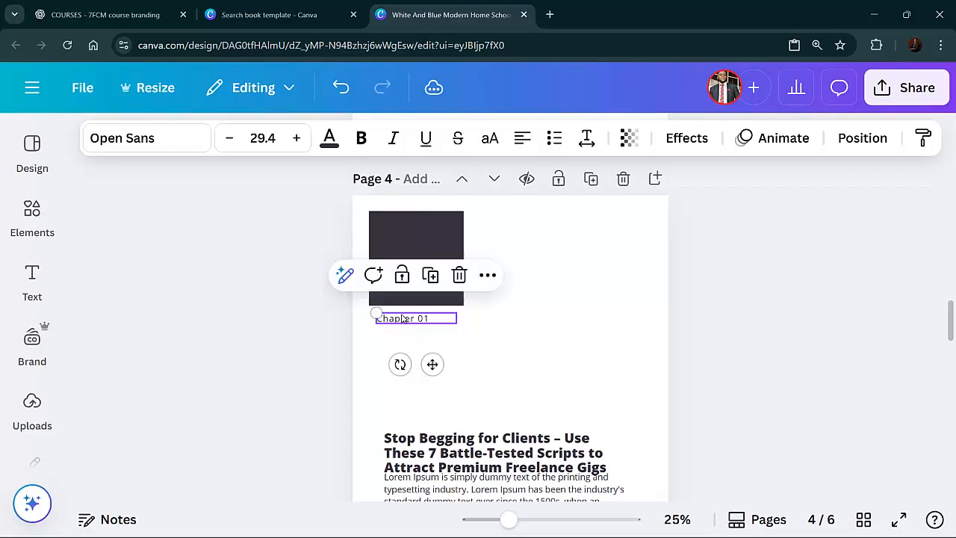
drag(441, 443, 443, 349)
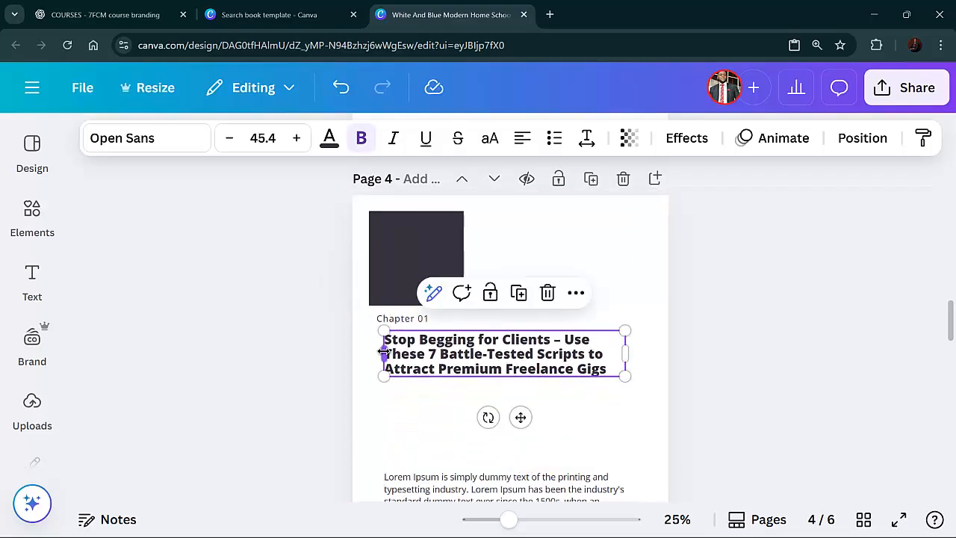
drag(383, 351, 464, 359)
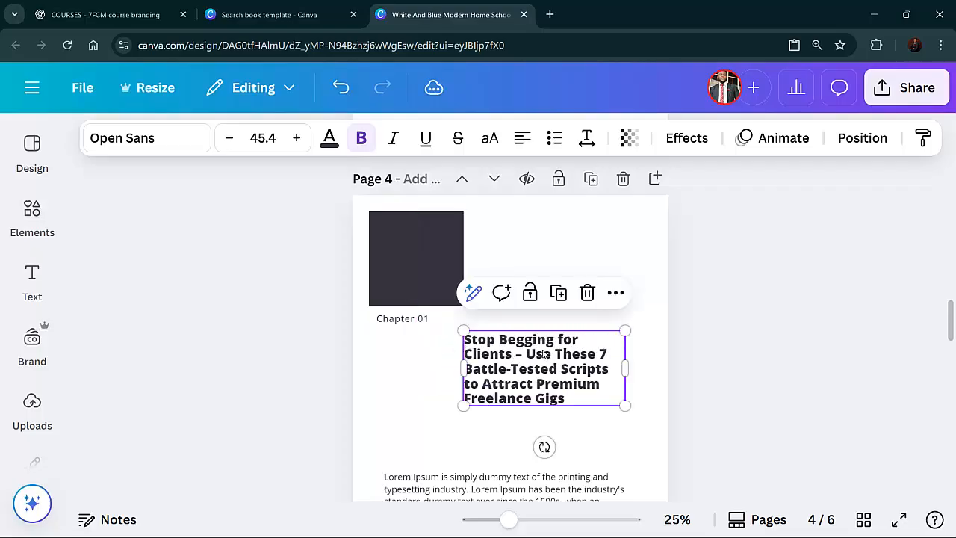
drag(544, 355, 638, 373)
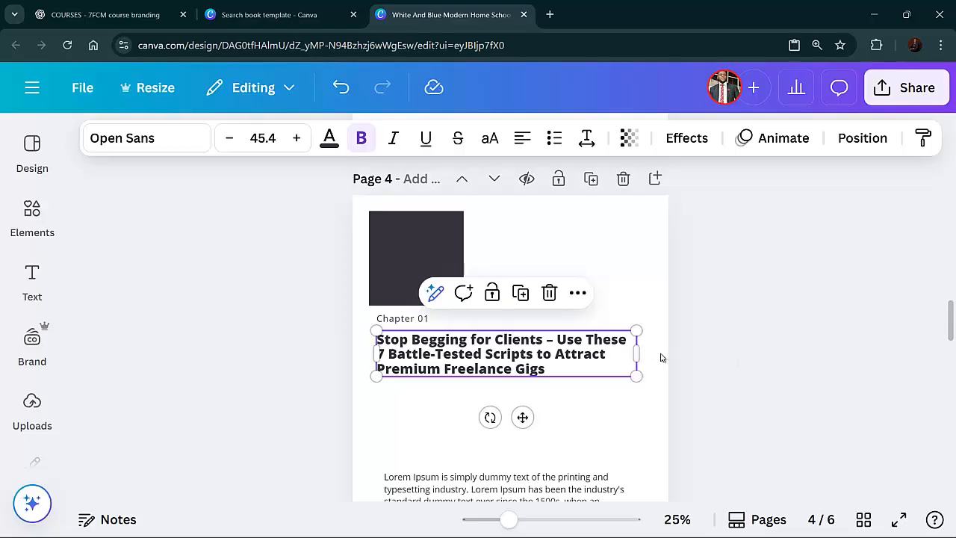
click(719, 375)
In ChatGPT, copy the intro copy paragraph beginning "If you've ever struggled with how to message clients"
scroll(549, 379, down, 2)
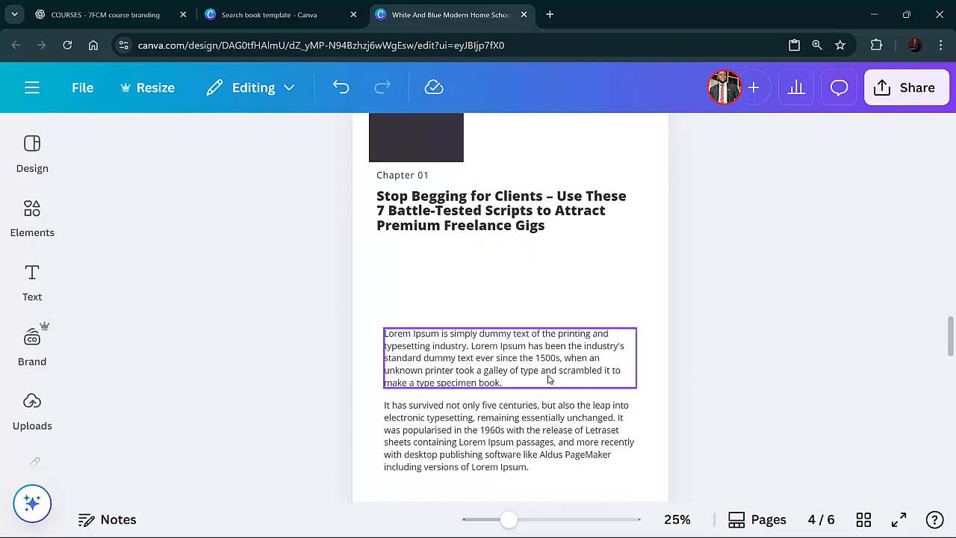
click(105, 15)
scroll(291, 257, down, 3)
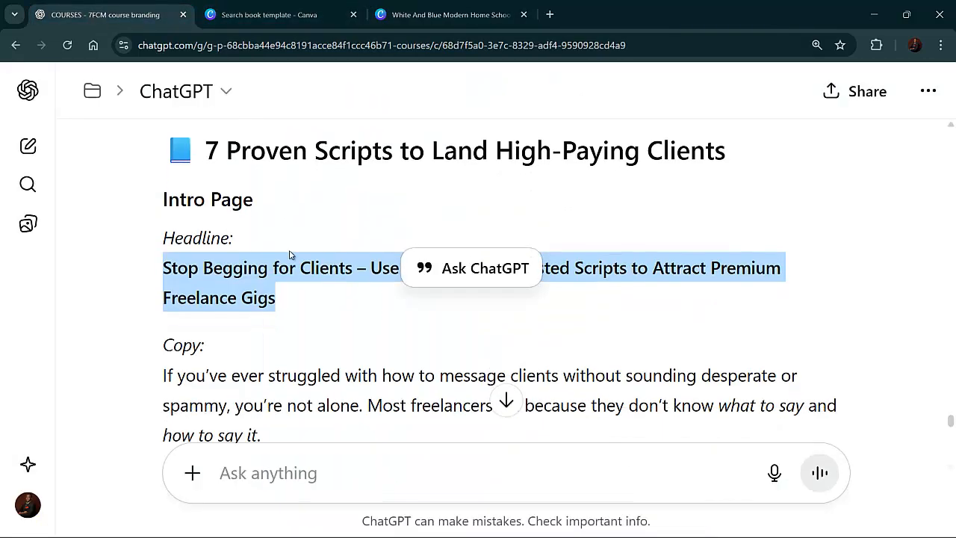
scroll(272, 263, down, 1)
drag(166, 203, 287, 259)
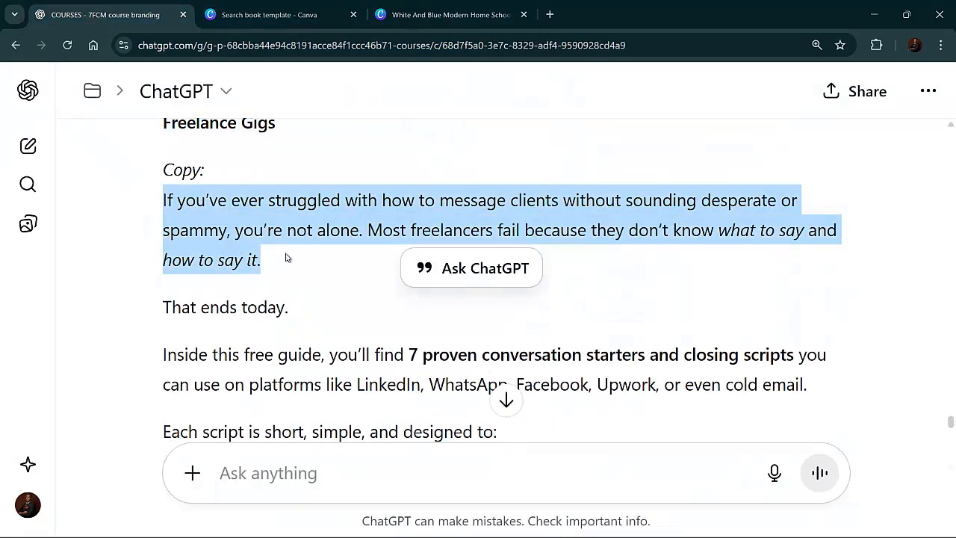
right_click(286, 254)
click(286, 251)
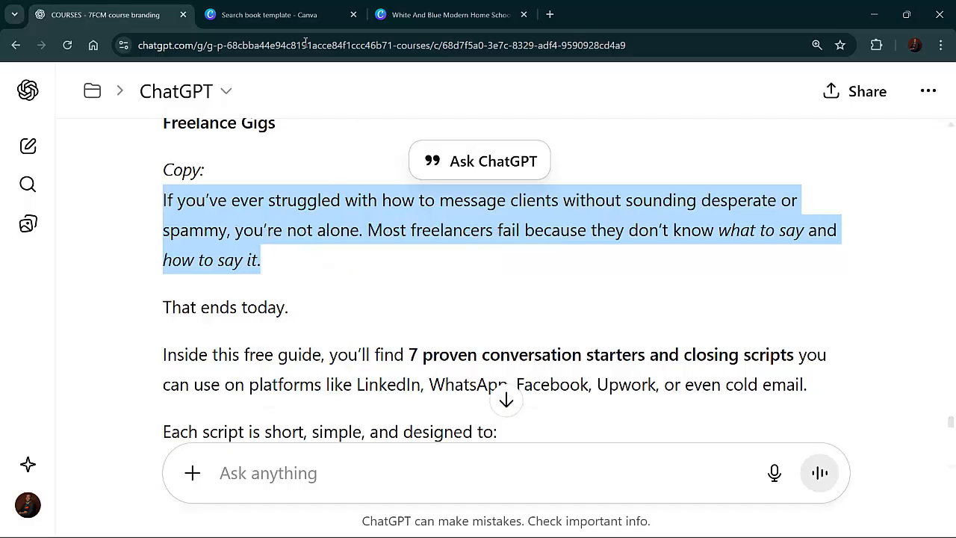
Paste the copied paragraph over the first placeholder body paragraph and move it up just under the headline
click(448, 14)
drag(428, 331, 430, 341)
double_click(429, 341)
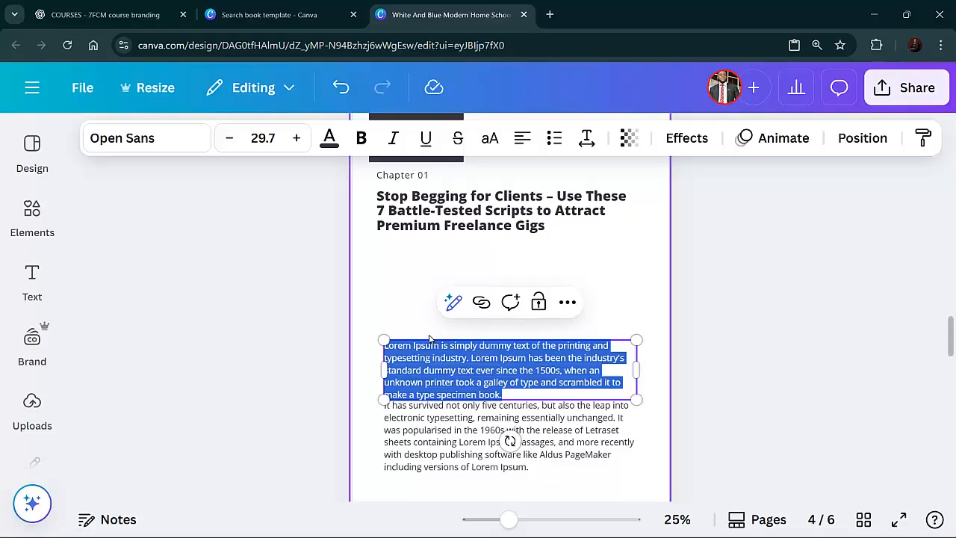
key(ctrl+v)
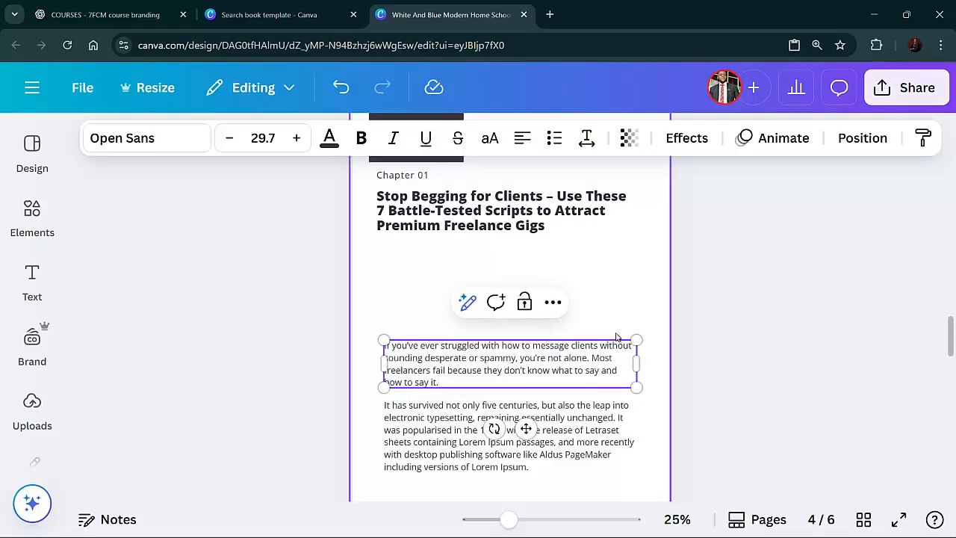
drag(598, 357, 439, 382)
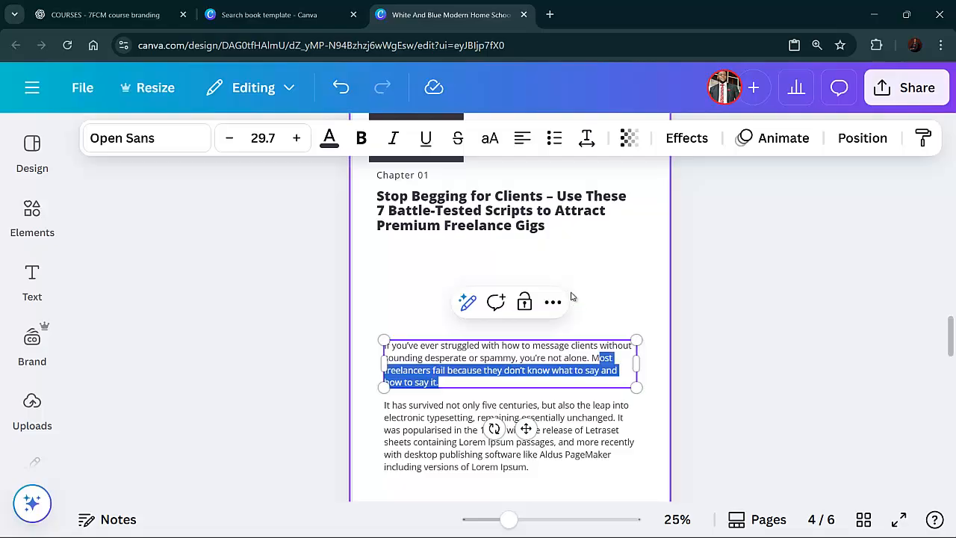
click(764, 322)
drag(519, 345, 525, 293)
In ChatGPT, copy the section from "That ends today." through "Lead the client toward saying YES"
click(548, 418)
double_click(548, 419)
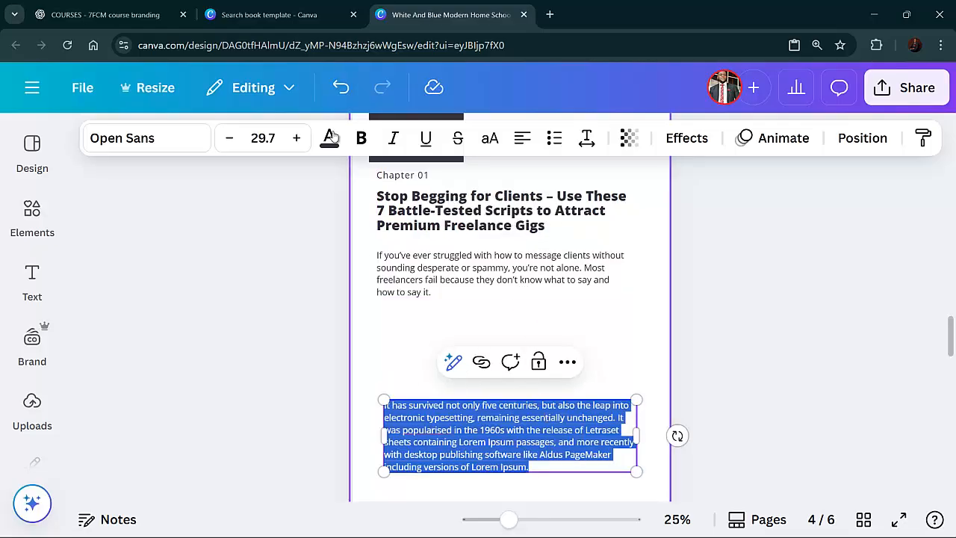
click(105, 14)
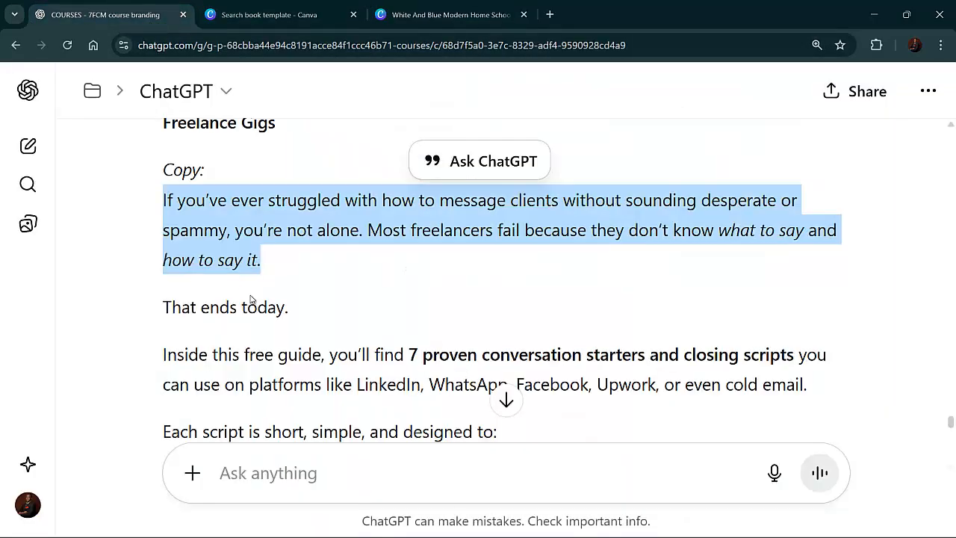
scroll(247, 305, down, 2)
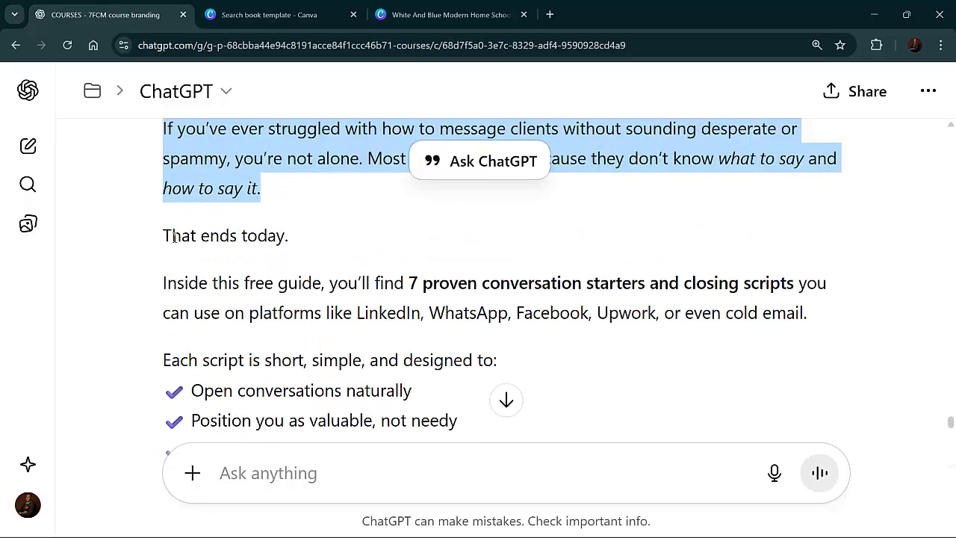
drag(170, 233, 286, 340)
click(256, 307)
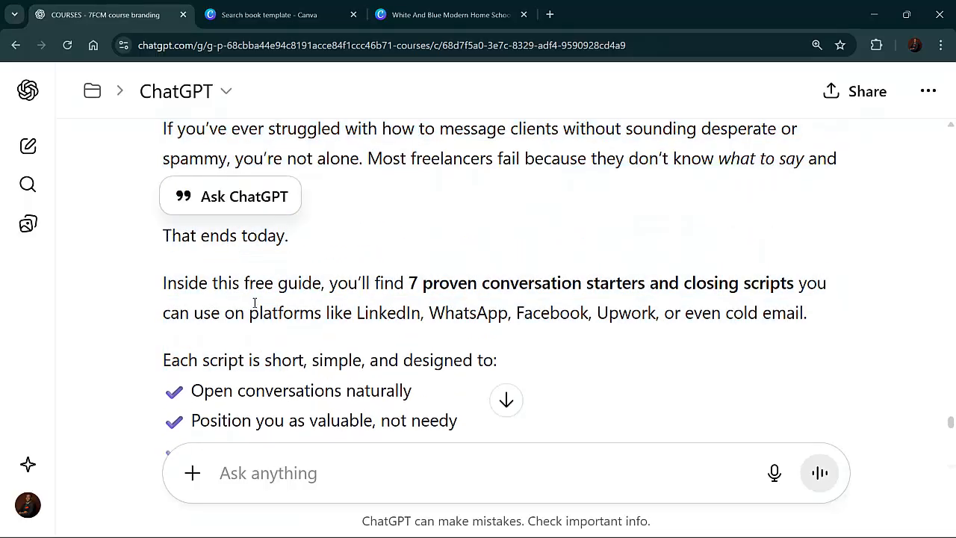
drag(172, 233, 452, 191)
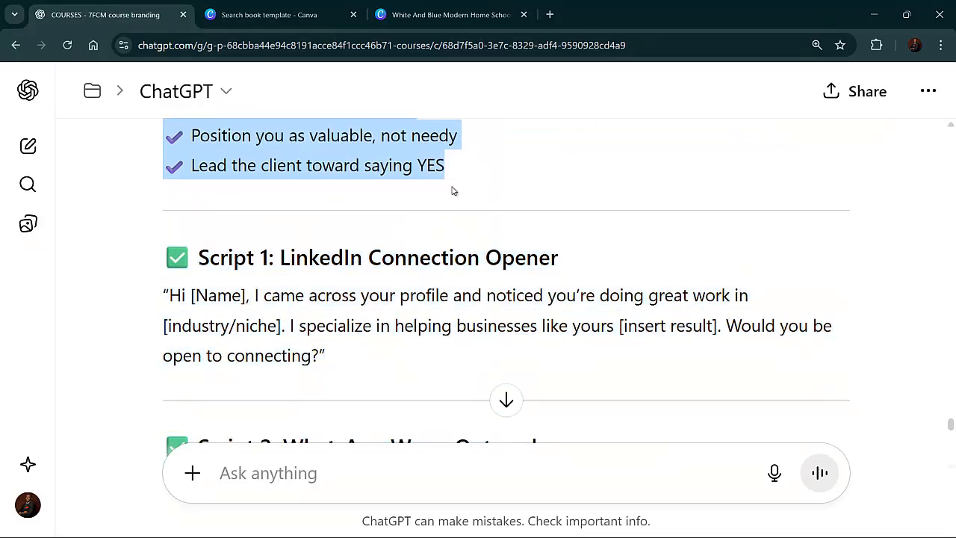
right_click(390, 160)
click(420, 183)
Replace the second placeholder body paragraph on the Chapter 01 page with the copied section
click(440, 14)
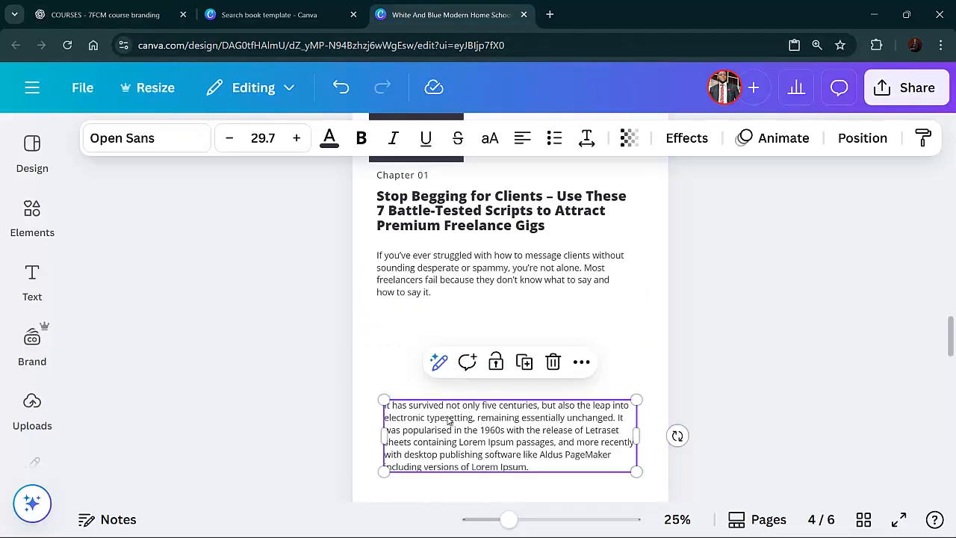
triple_click(449, 418)
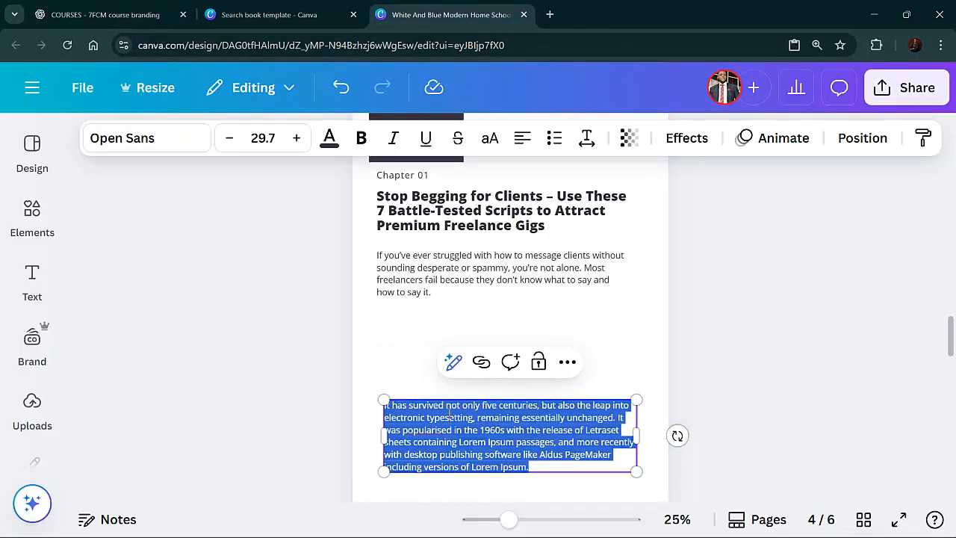
key(ctrl+v)
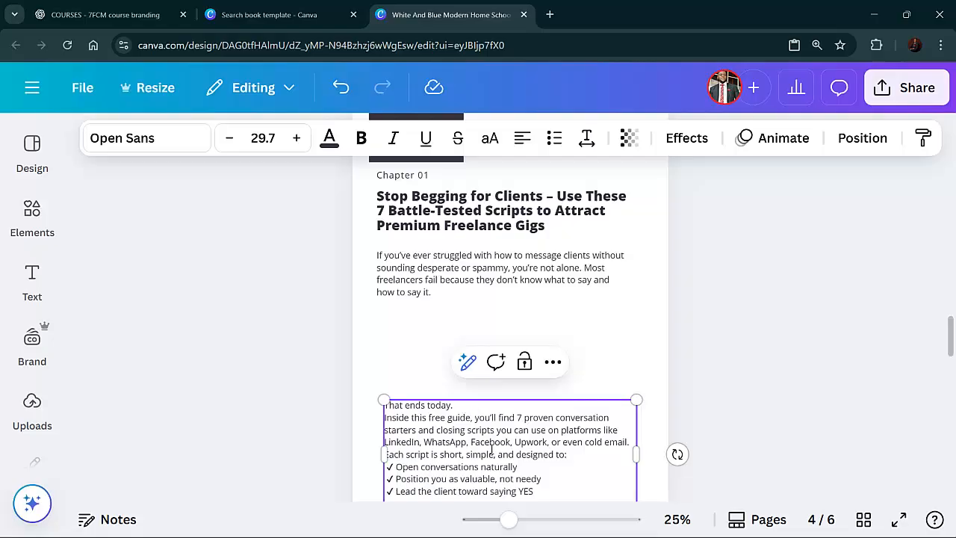
click(702, 431)
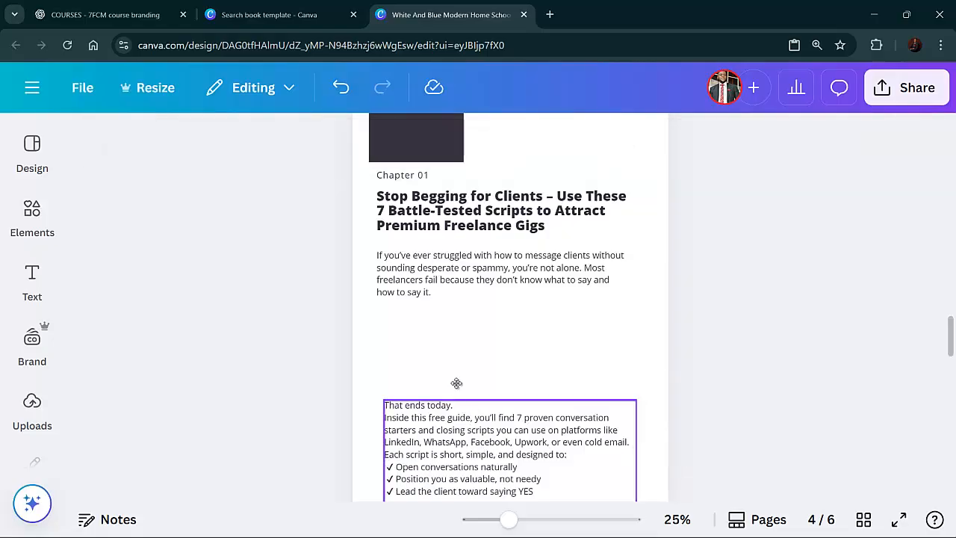
Move the new text block up beneath the intro paragraph
drag(456, 383, 496, 384)
click(727, 394)
click(493, 376)
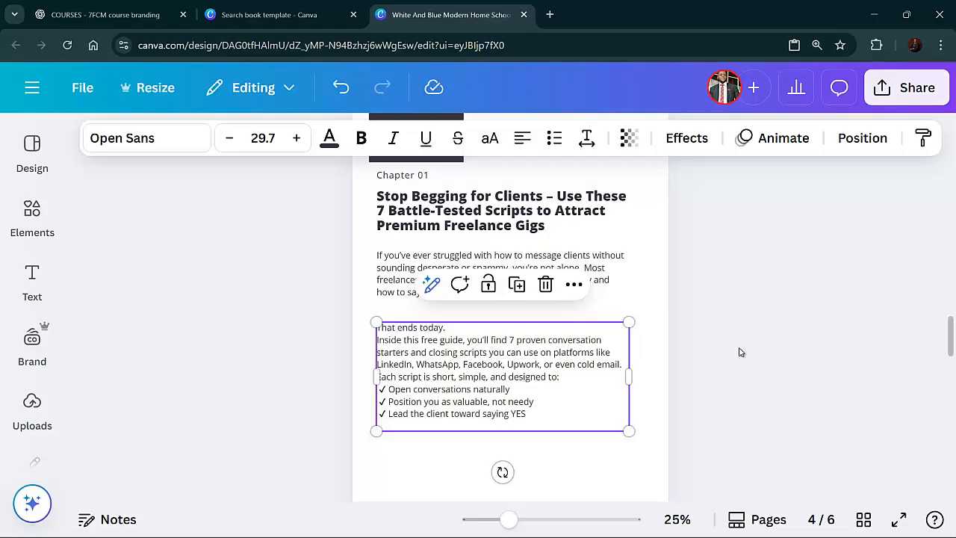
drag(438, 277, 444, 284)
click(779, 324)
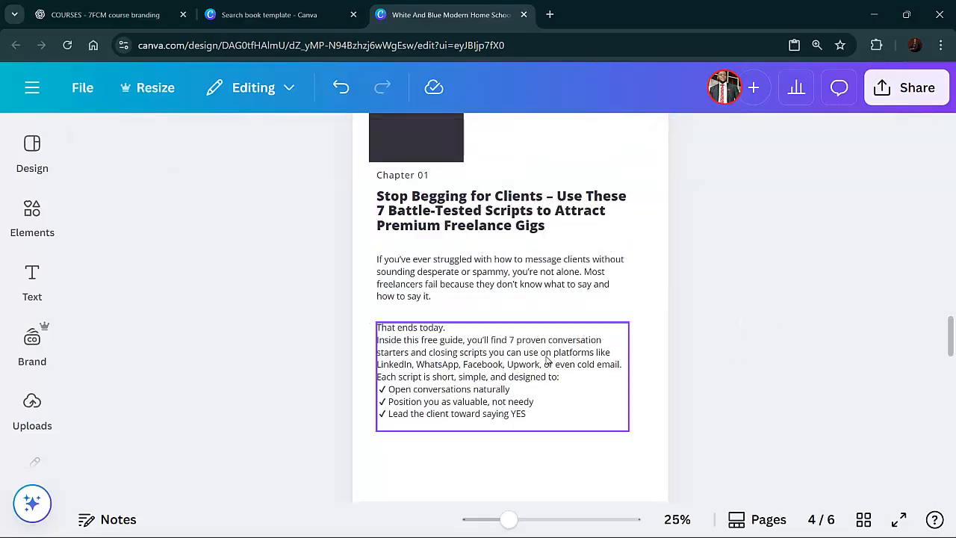
click(510, 368)
key(ctrl+a)
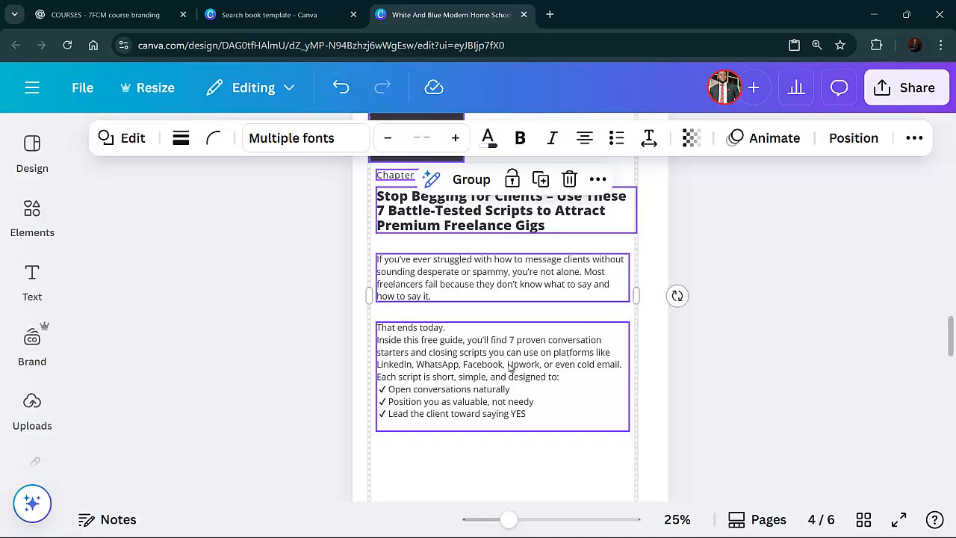
key(ctrl+z)
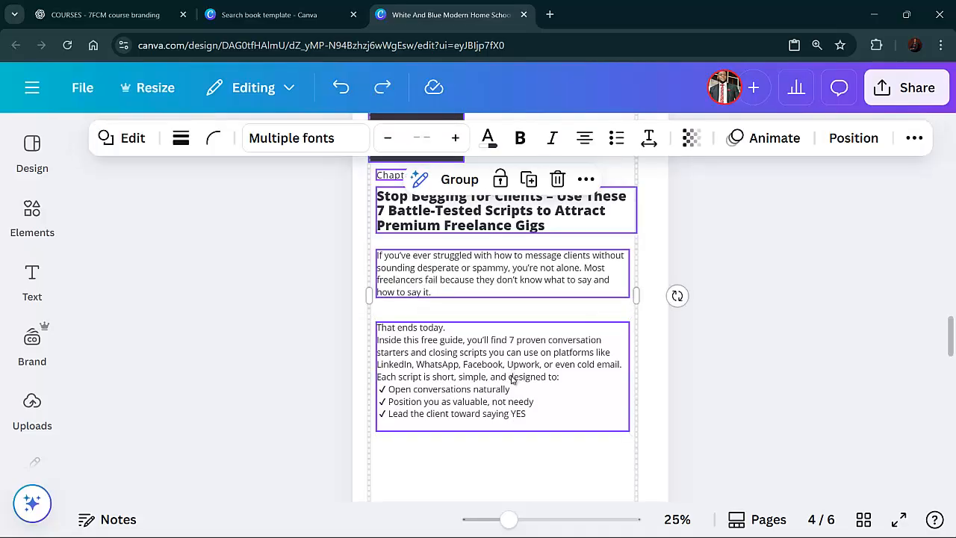
click(676, 398)
Change the page footer text "Home schooling: A guide for parents." to "A freelancer guide"
scroll(604, 376, up, 2)
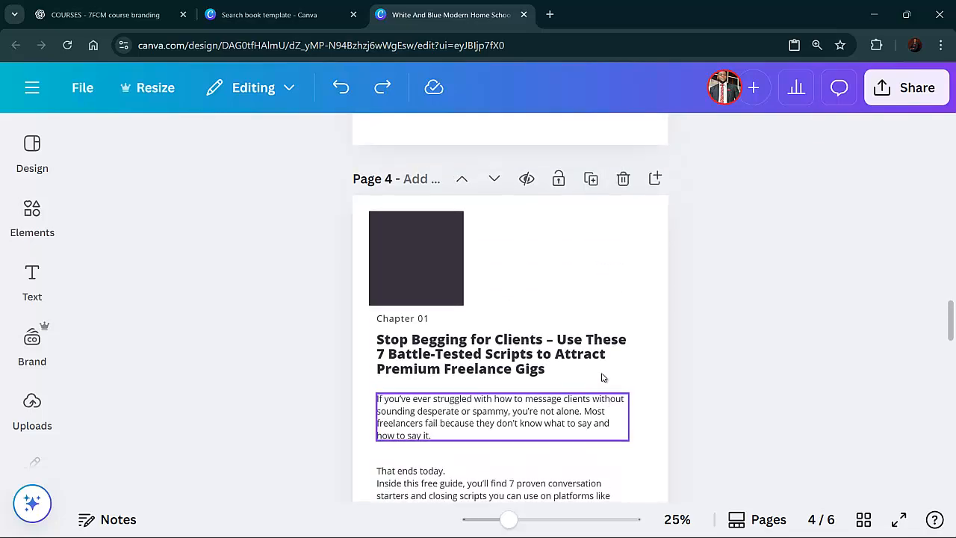
scroll(603, 376, down, 1)
scroll(603, 377, down, 3)
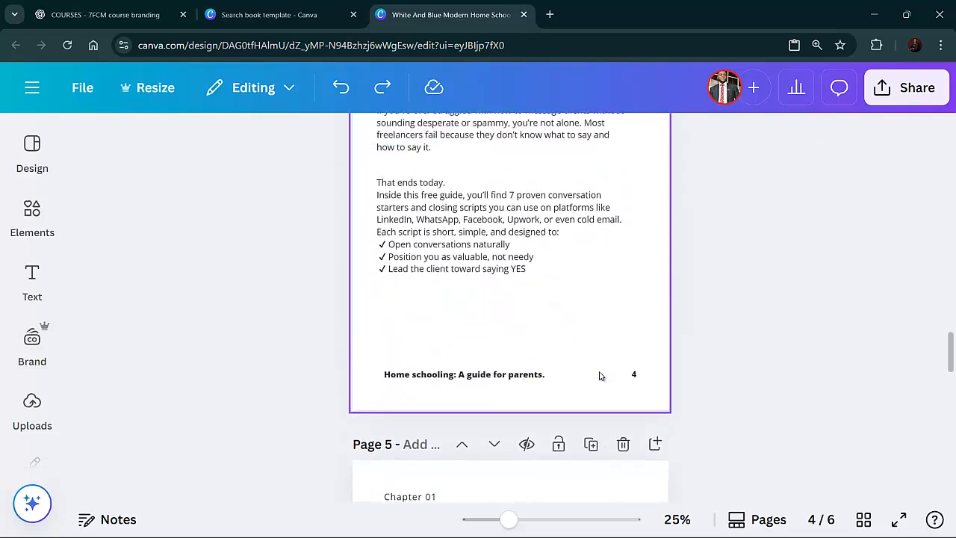
double_click(495, 379)
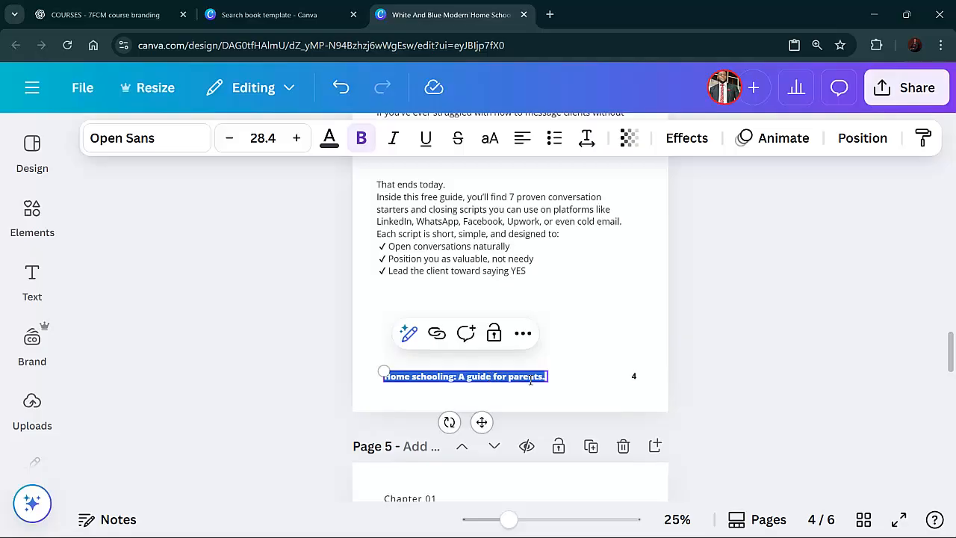
key(BackSpace)
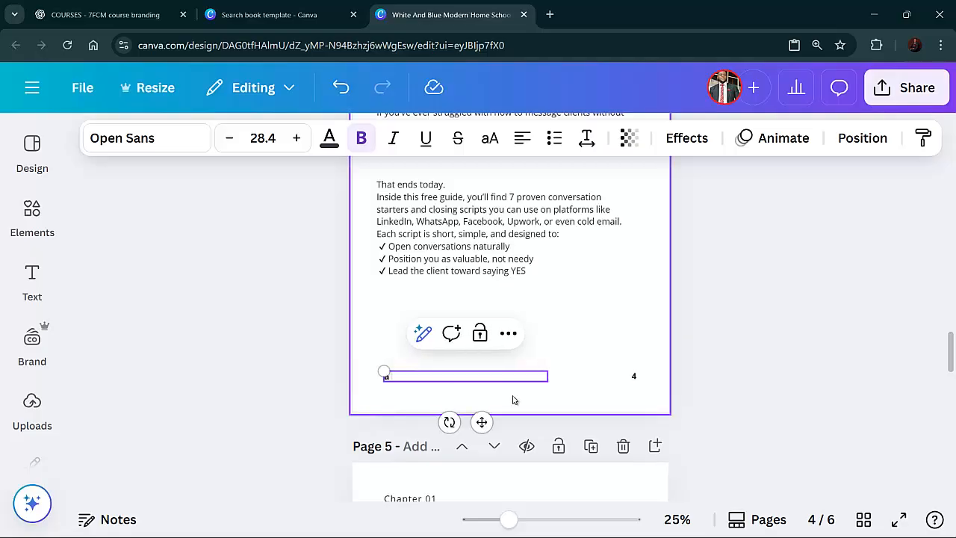
text(A freelancer guide)
click(785, 387)
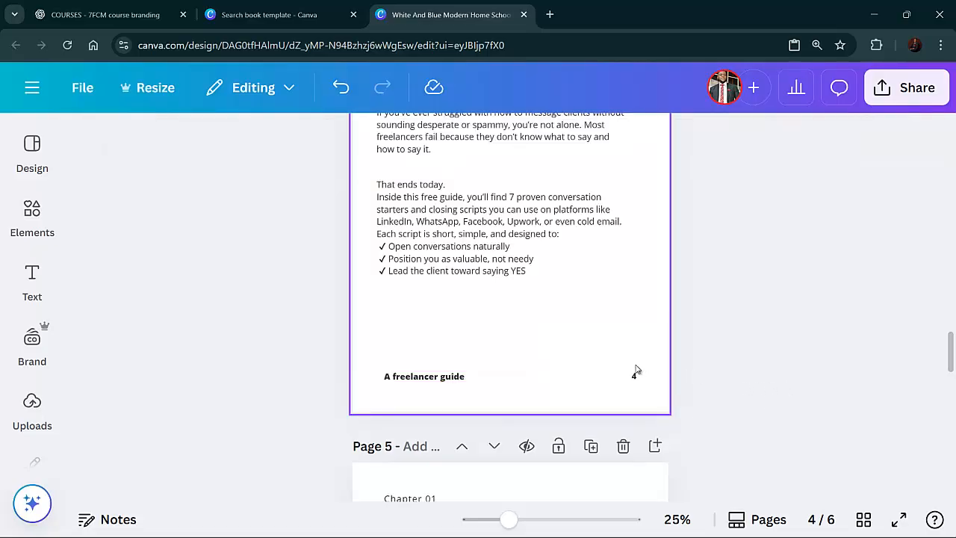
Set the line spacing of the second body text block on the Chapter 01 page to 2
scroll(631, 370, up, 2)
scroll(598, 360, up, 2)
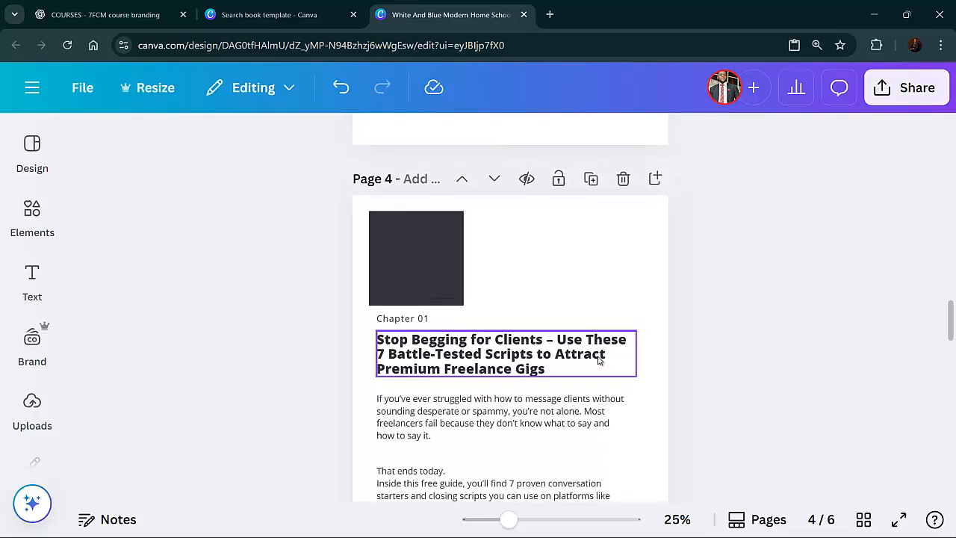
scroll(590, 359, down, 1)
scroll(586, 366, down, 1)
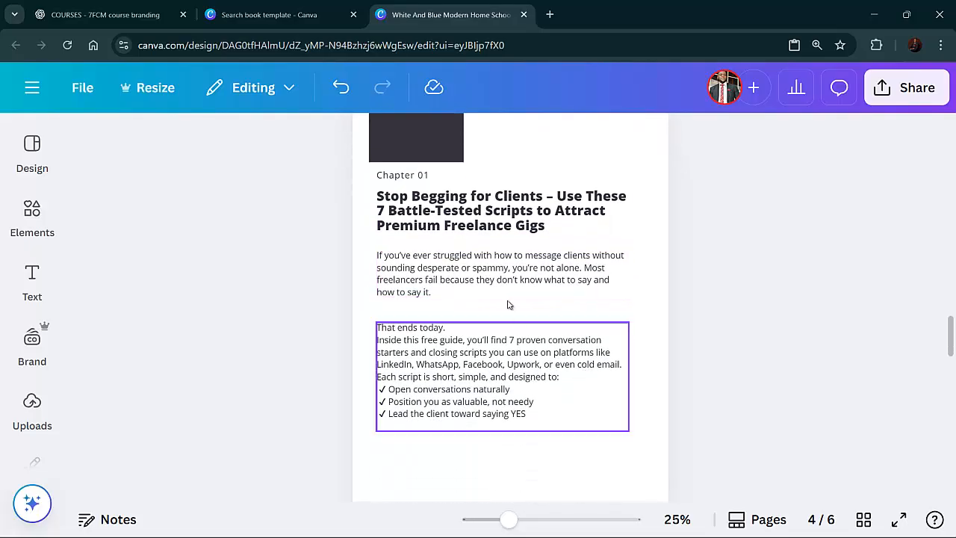
click(475, 349)
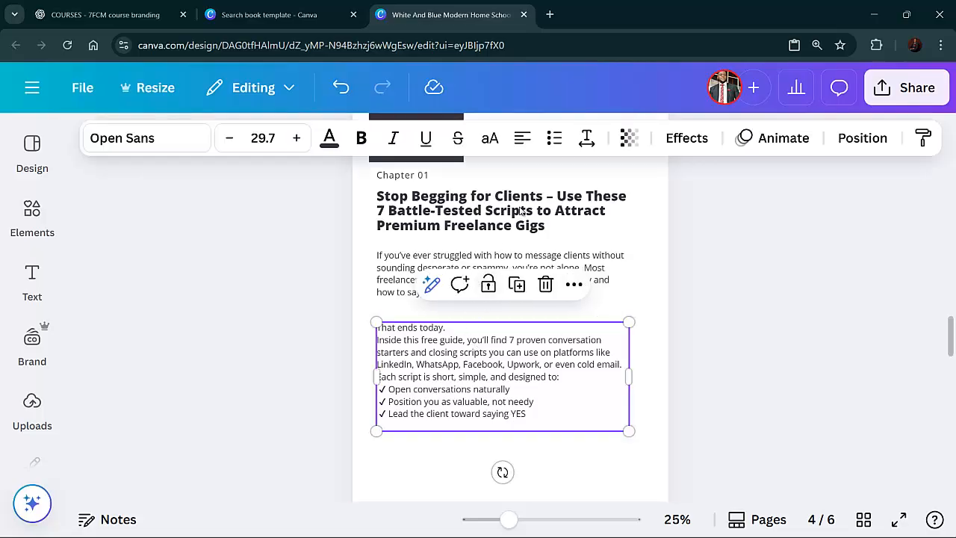
click(587, 137)
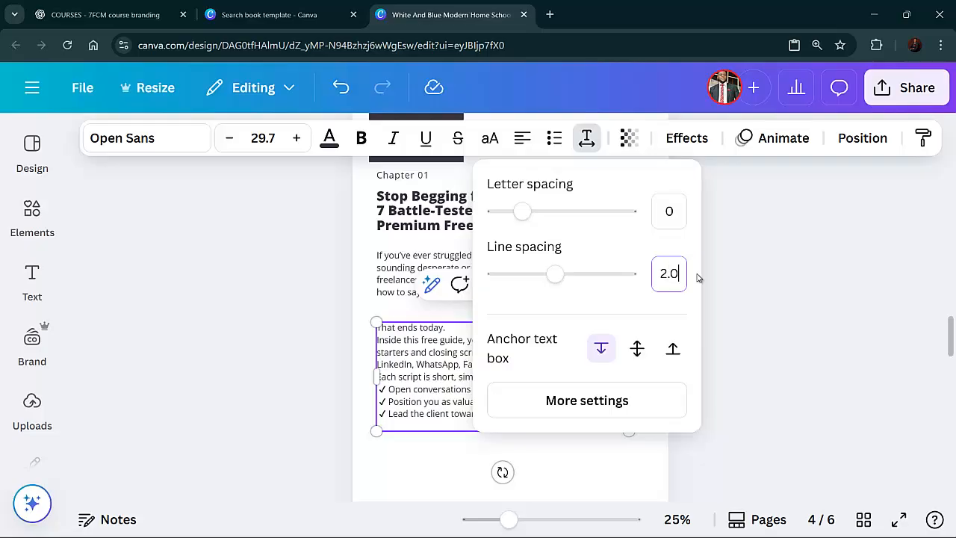
key(Return)
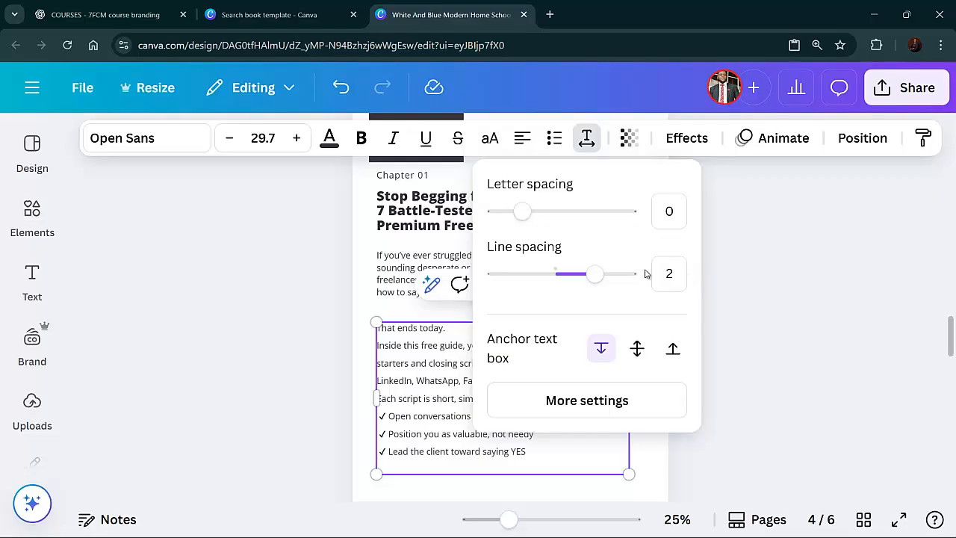
Set the intro paragraph's line spacing to 2.0
click(423, 268)
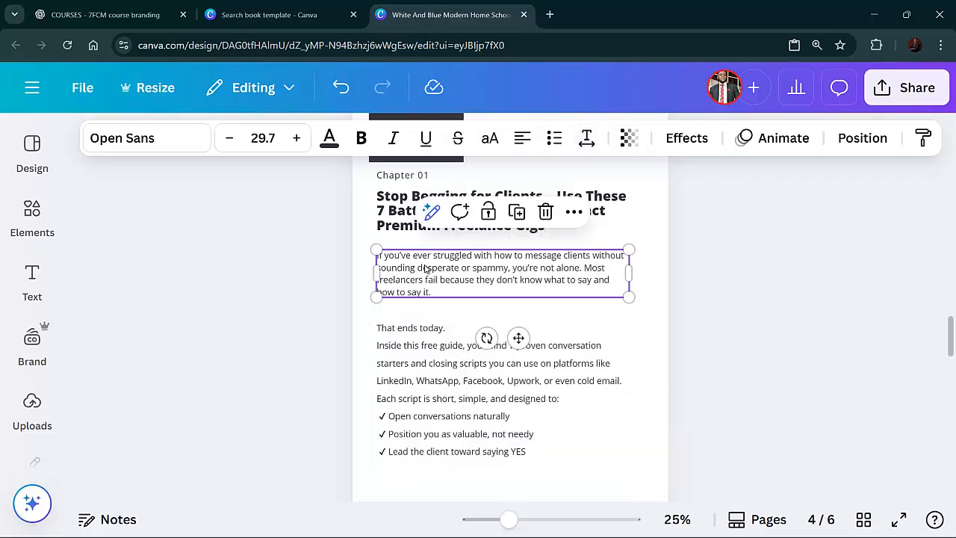
click(587, 138)
click(667, 273)
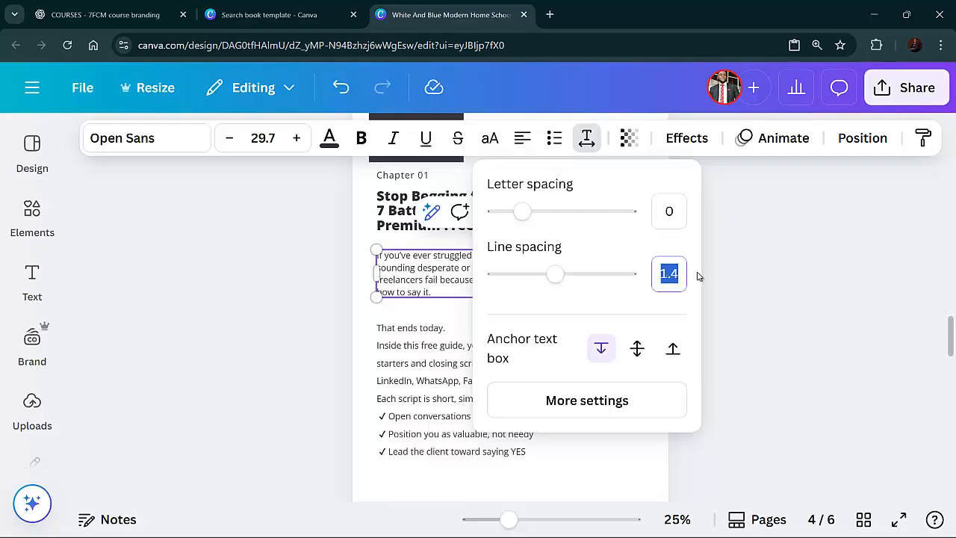
text(2.0)
key(Return)
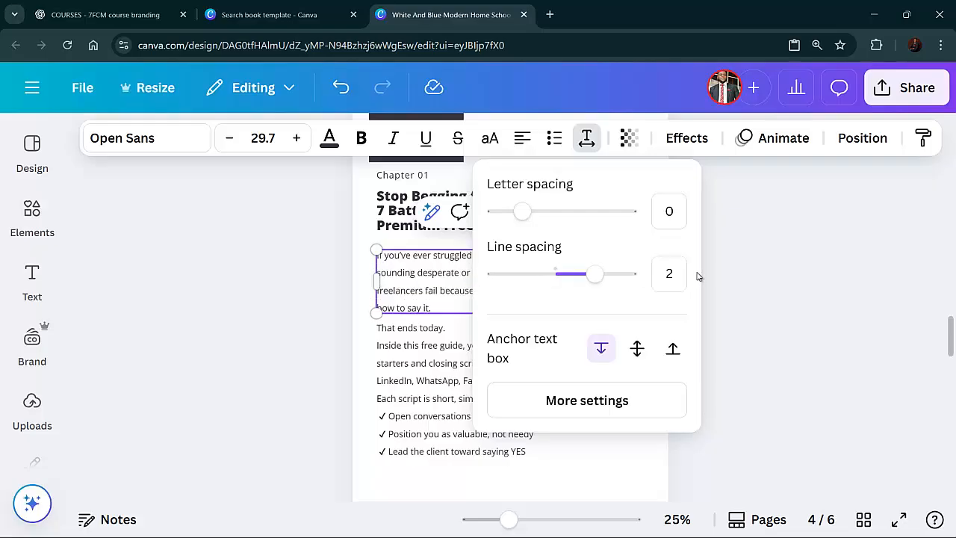
click(869, 281)
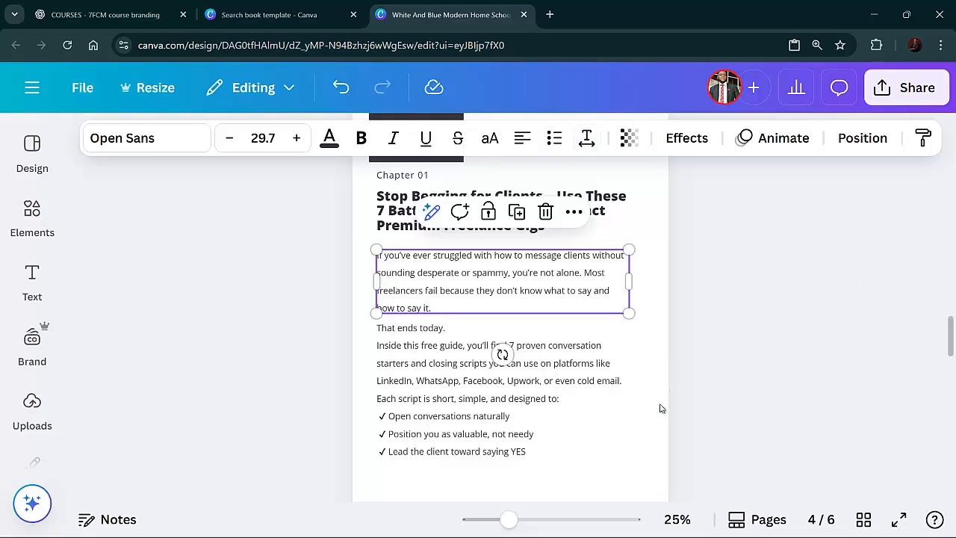
Move the second text block and the intro paragraph slightly down to space them beneath the heading
click(798, 391)
click(521, 388)
drag(522, 388, 521, 399)
click(742, 326)
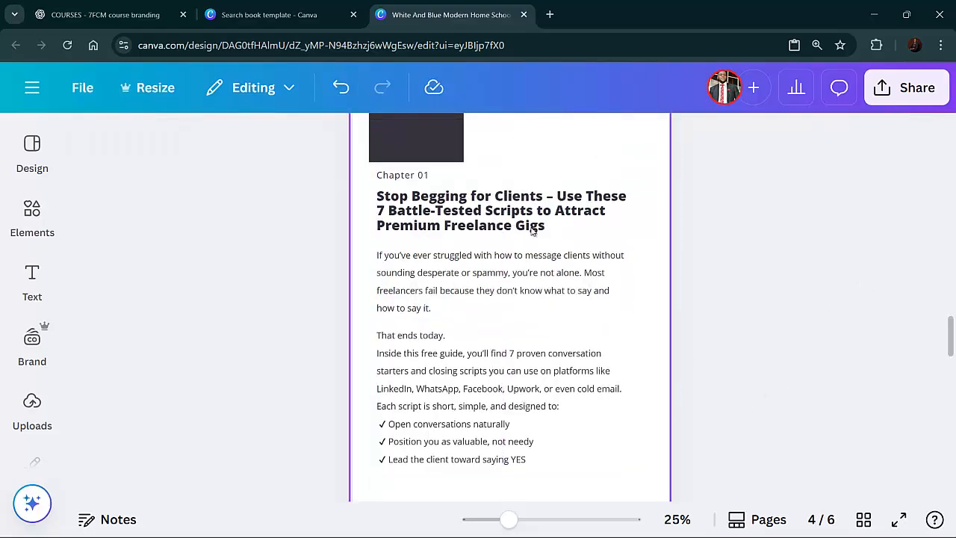
scroll(493, 374, down, 3)
scroll(493, 378, up, 3)
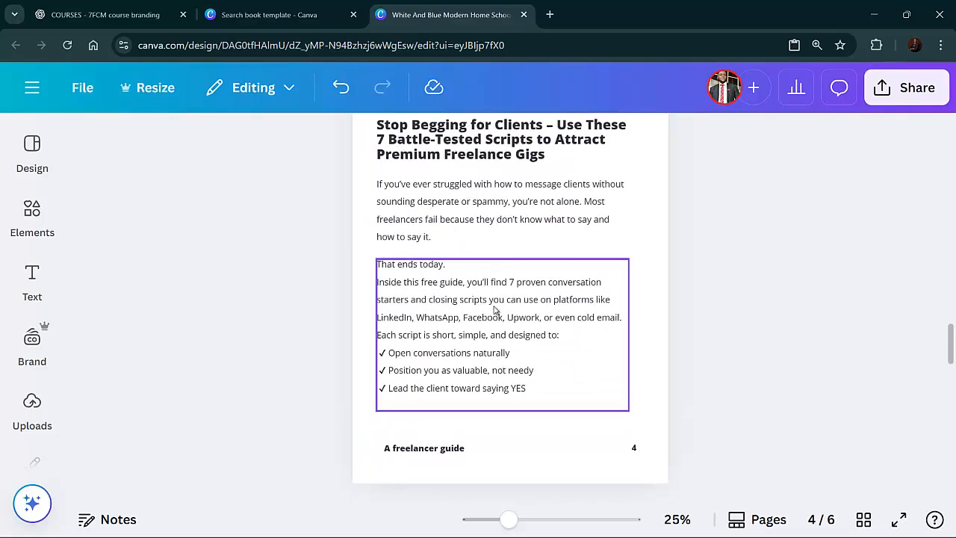
drag(493, 357, 493, 345)
click(502, 272)
drag(502, 272, 500, 280)
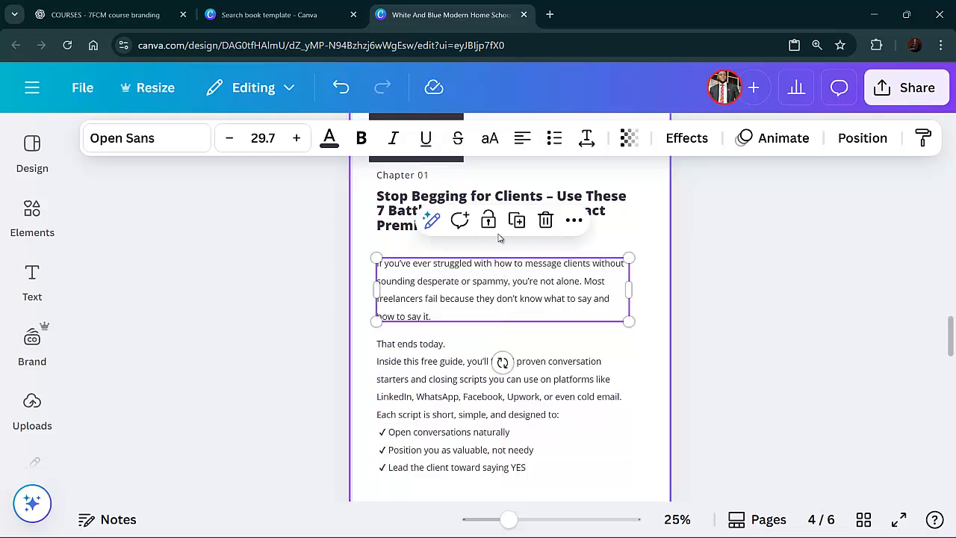
Set the chapter heading's line spacing to 1.8
click(510, 198)
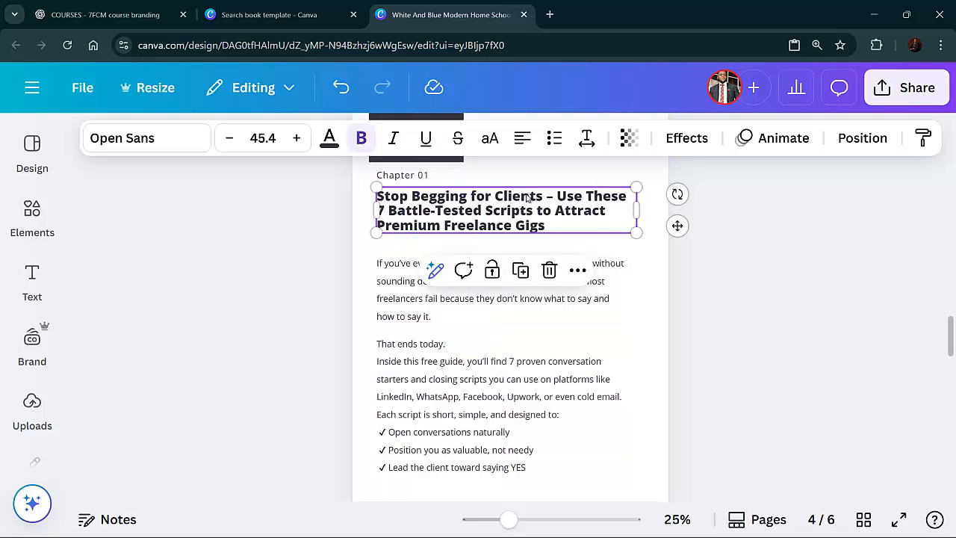
click(586, 139)
click(671, 272)
double_click(670, 273)
text(2)
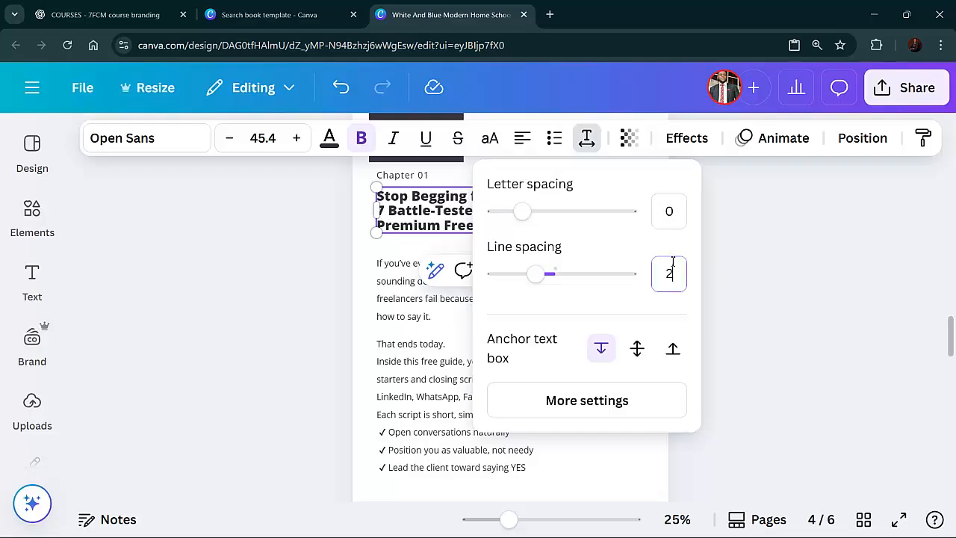
text(.0)
key(Return)
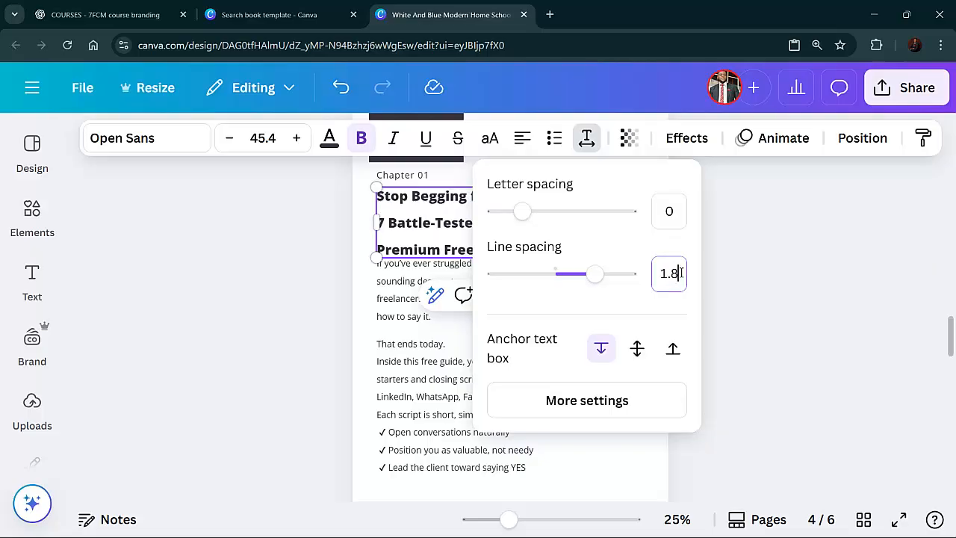
key(Return)
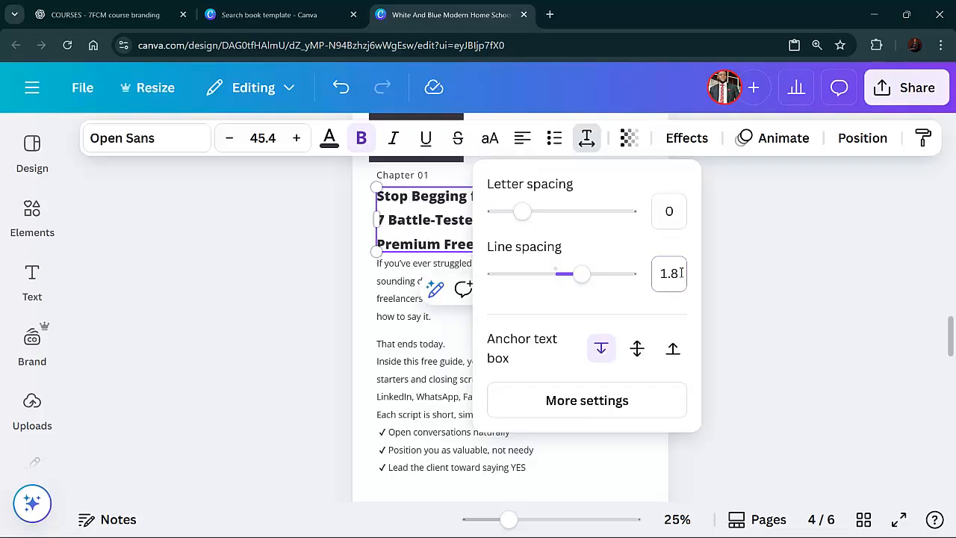
key(BackSpace)
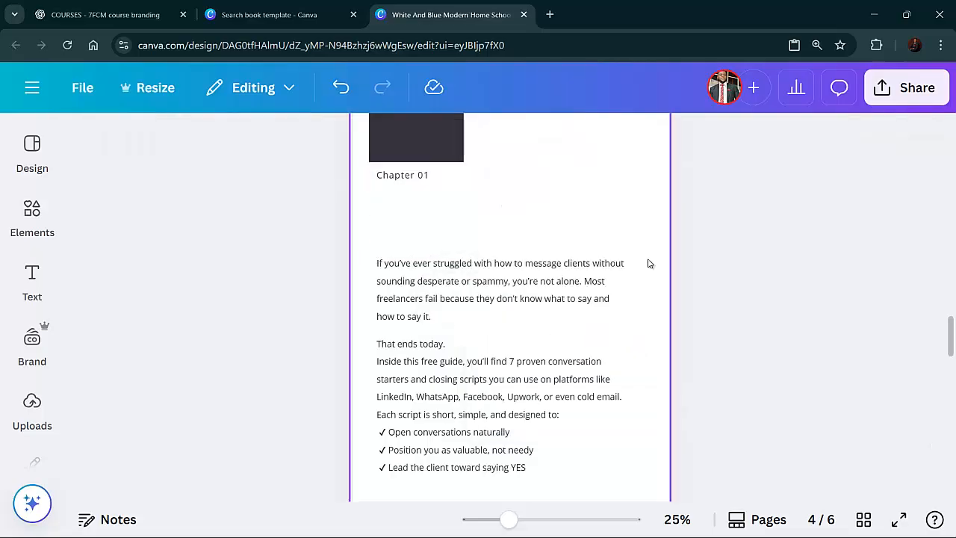
scroll(625, 290, up, 3)
key(ctrl+z)
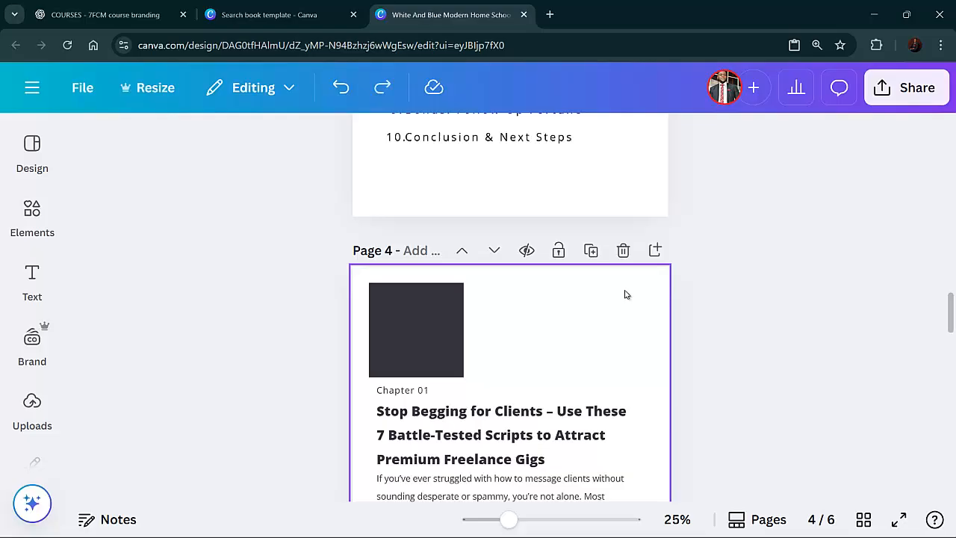
Set the chapter heading's line spacing to 1.5
scroll(625, 295, down, 4)
click(585, 319)
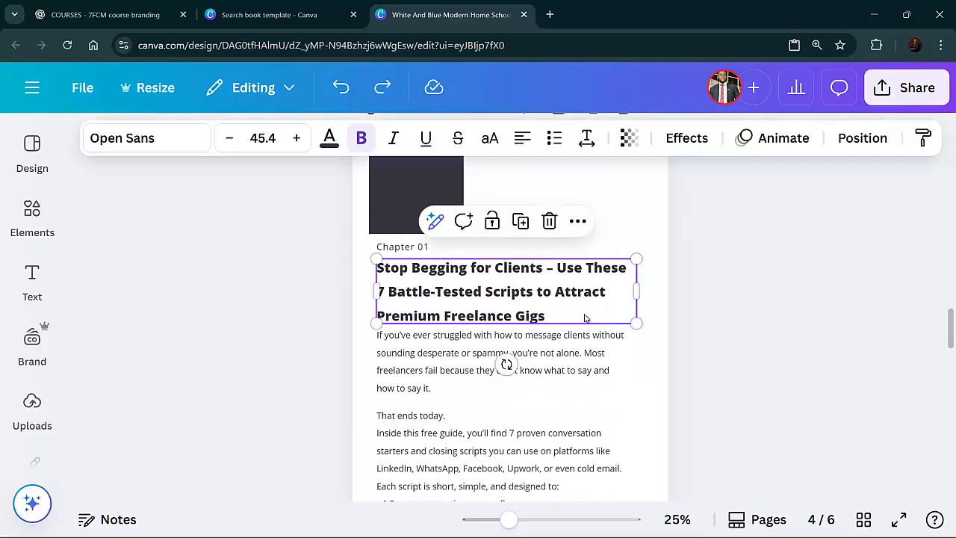
scroll(585, 318, down, 3)
scroll(579, 307, up, 3)
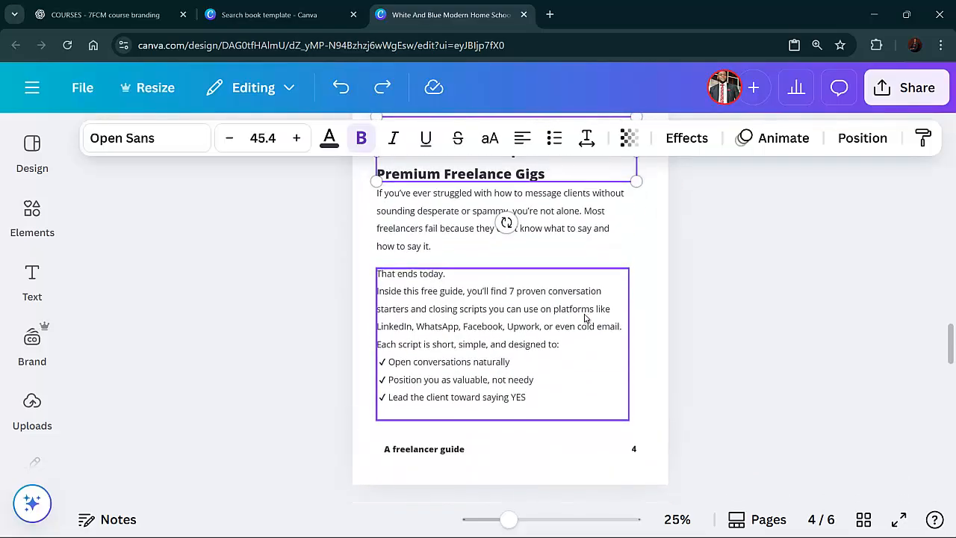
click(567, 301)
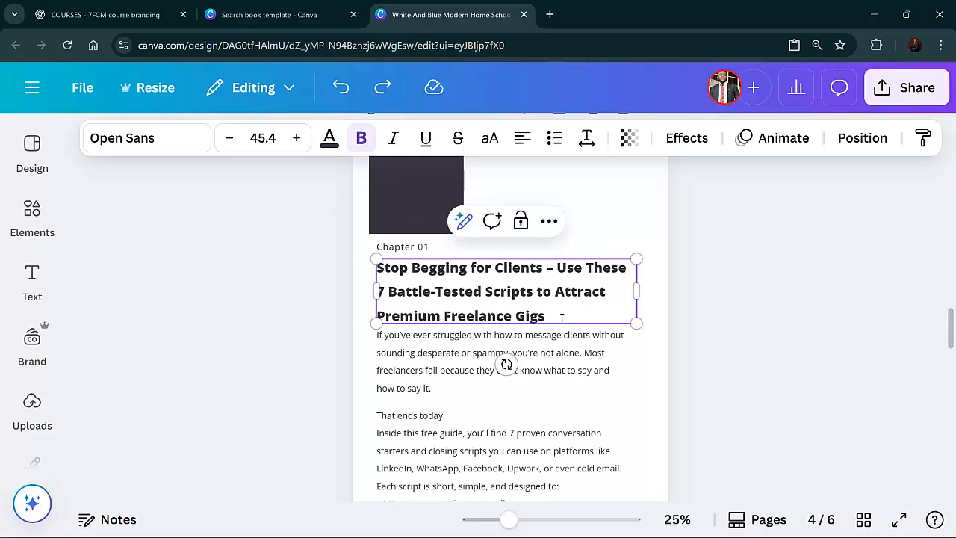
click(584, 143)
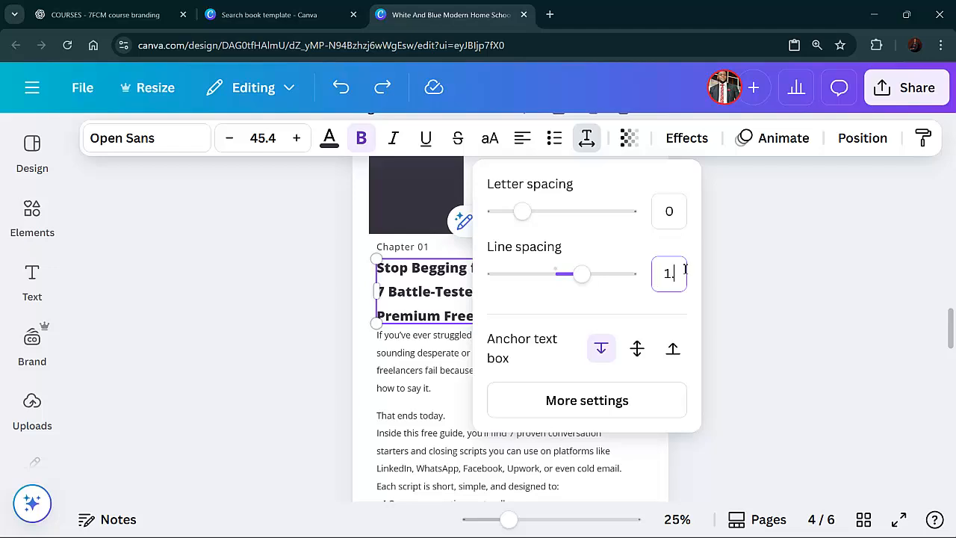
key(Return)
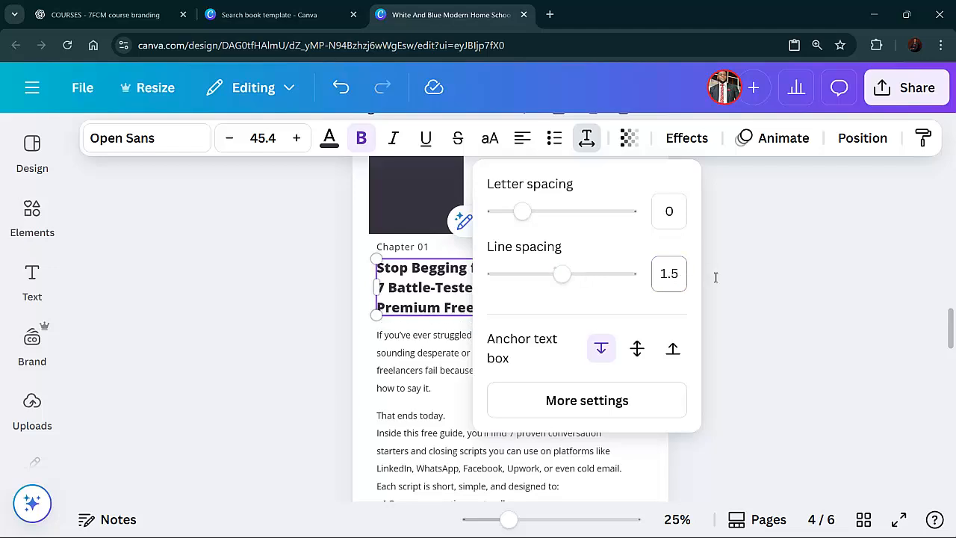
click(736, 295)
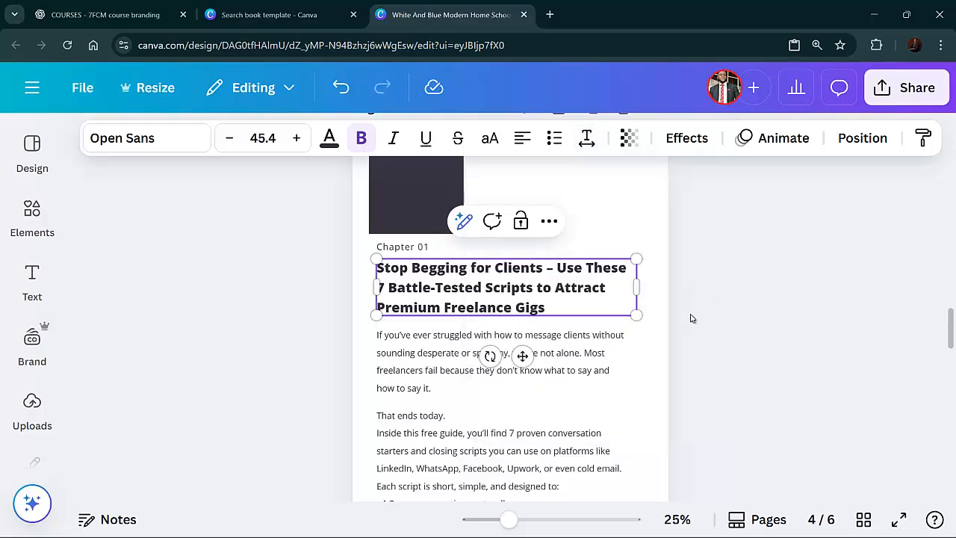
Nudge the body text blocks again to widen the gap under the resized heading
click(641, 370)
scroll(634, 370, down, 5)
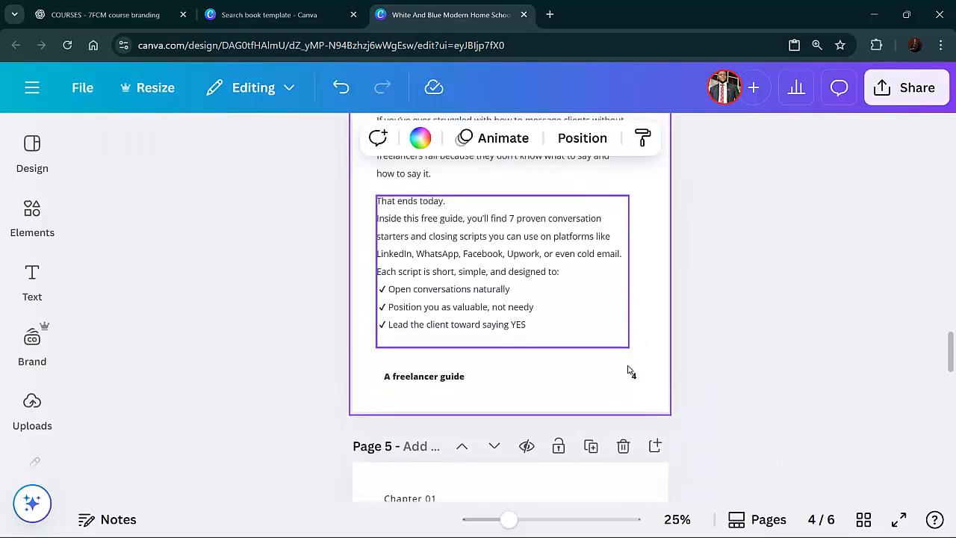
scroll(627, 370, down, 12)
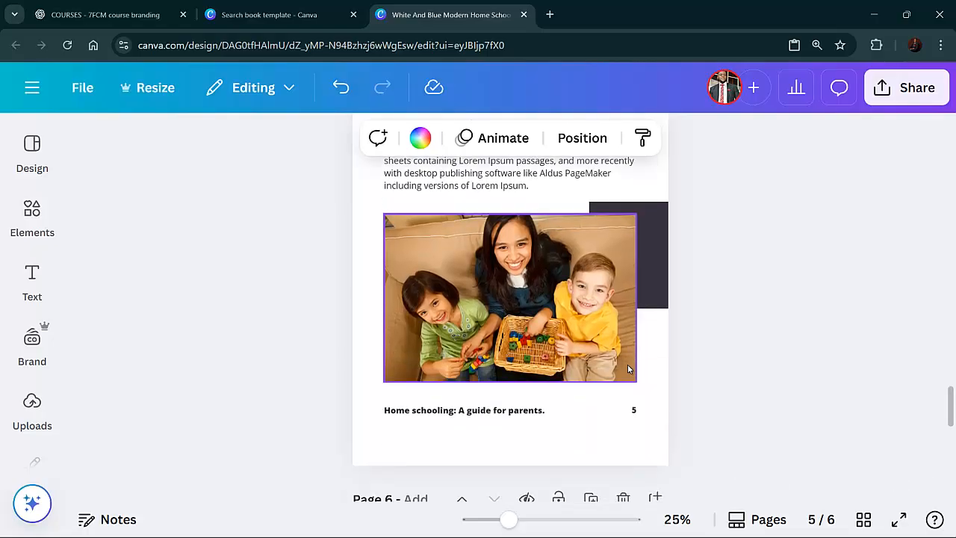
scroll(627, 364, up, 15)
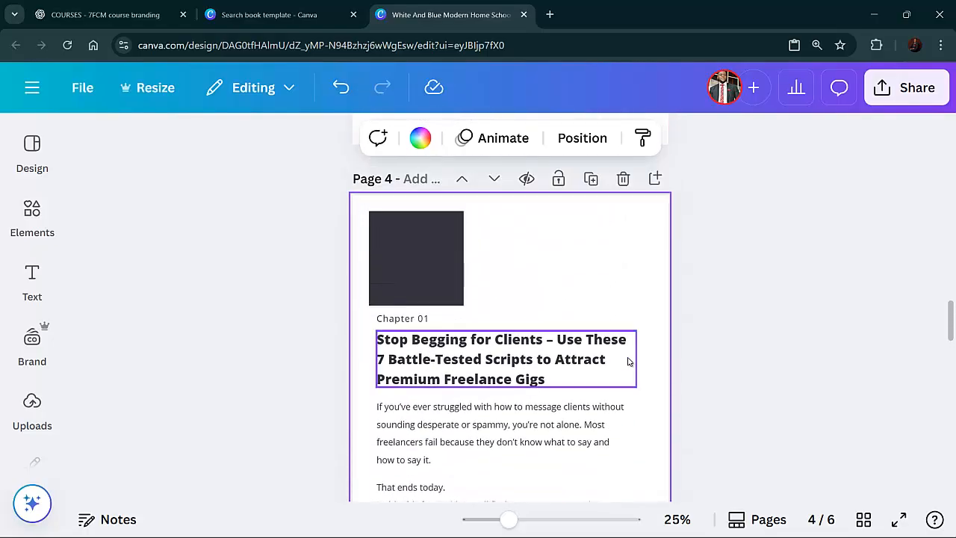
scroll(523, 378, down, 4)
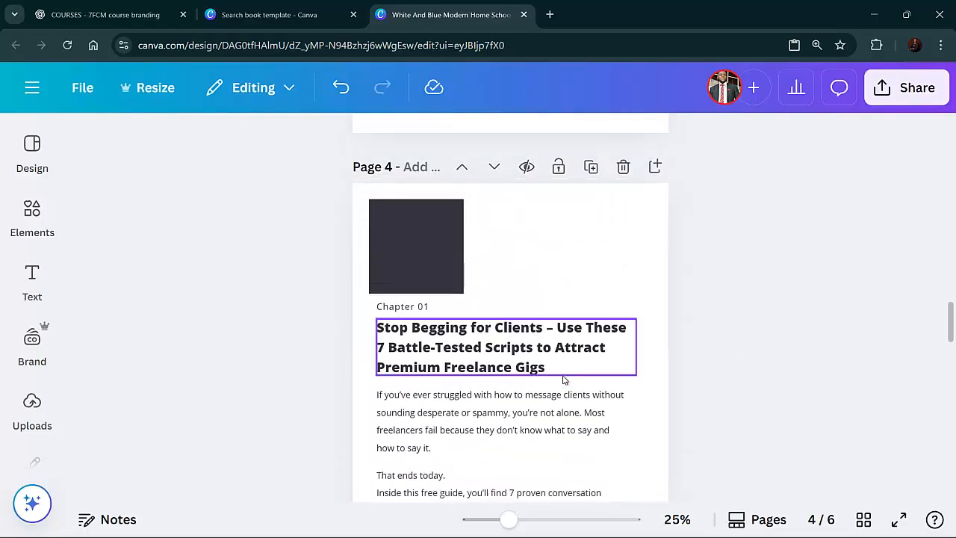
scroll(564, 378, down, 4)
drag(527, 314, 523, 312)
click(719, 279)
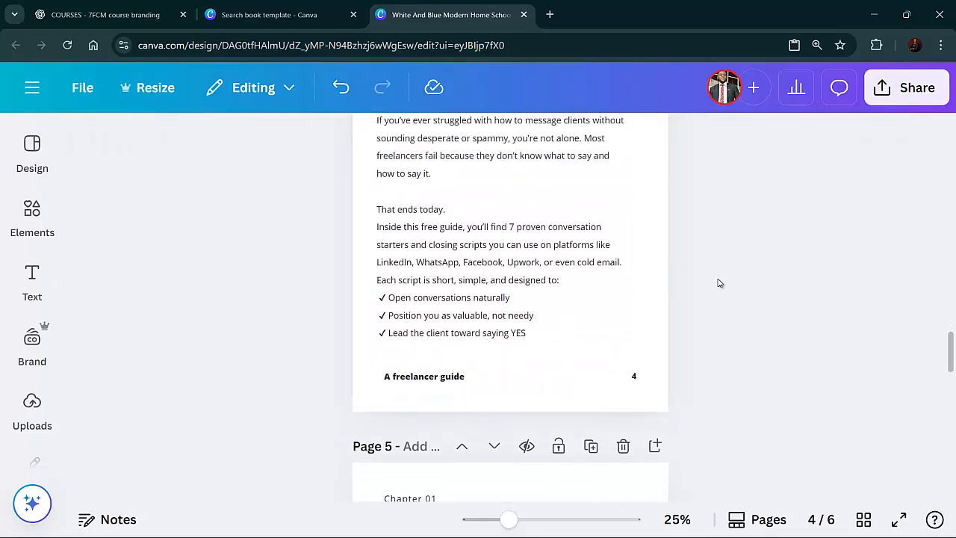
scroll(553, 224, up, 2)
drag(542, 214, 542, 220)
click(725, 218)
scroll(643, 261, up, 4)
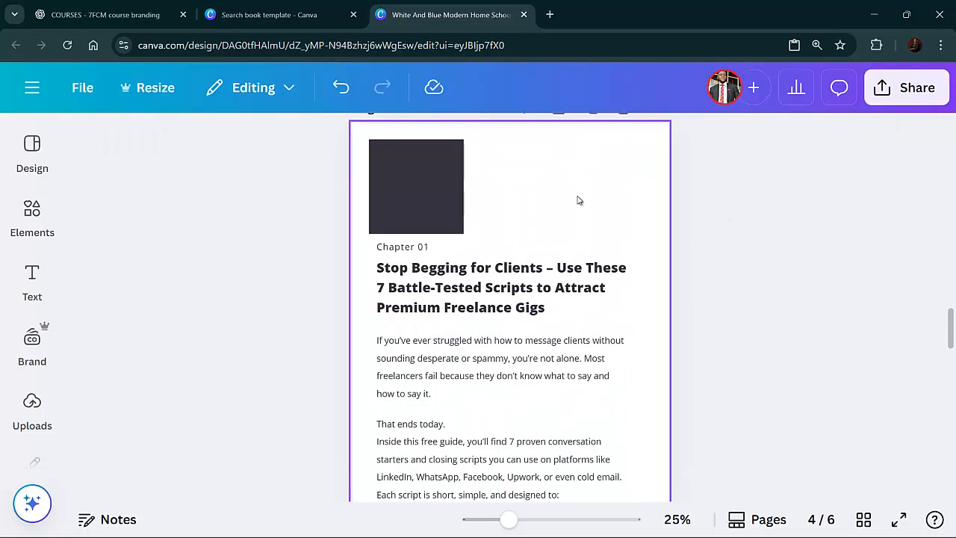
Recolor the dark square above the chapter label to Vivid pink #b10f58
scroll(589, 193, up, 20)
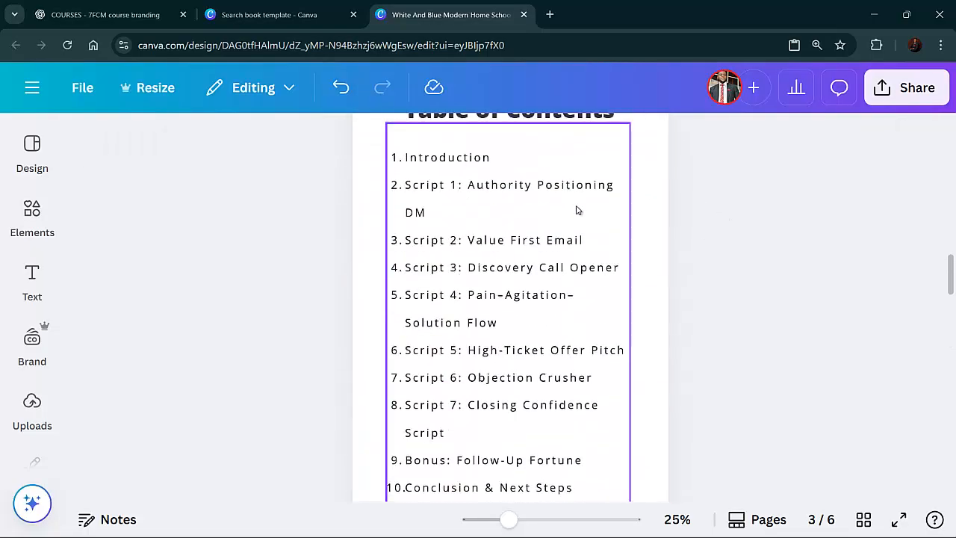
scroll(576, 210, up, 5)
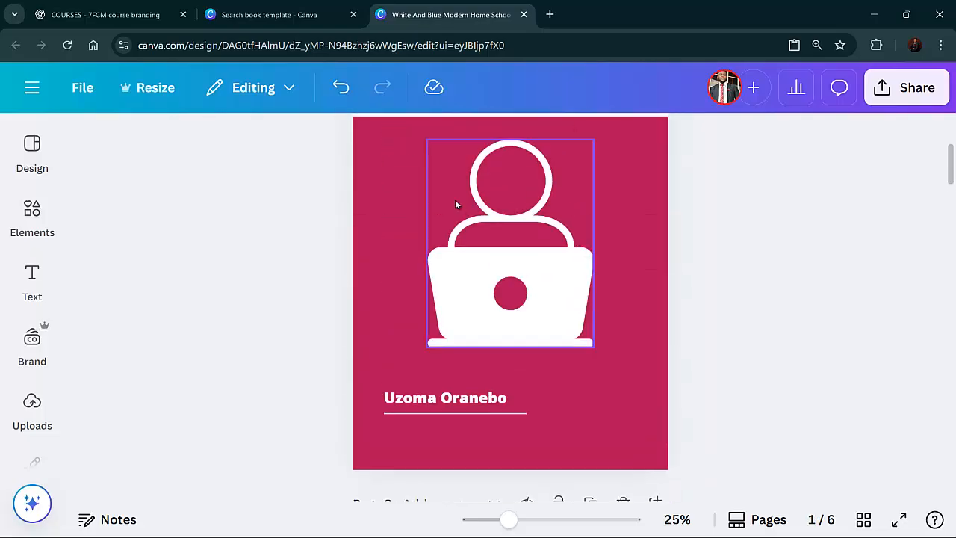
scroll(387, 207, down, 20)
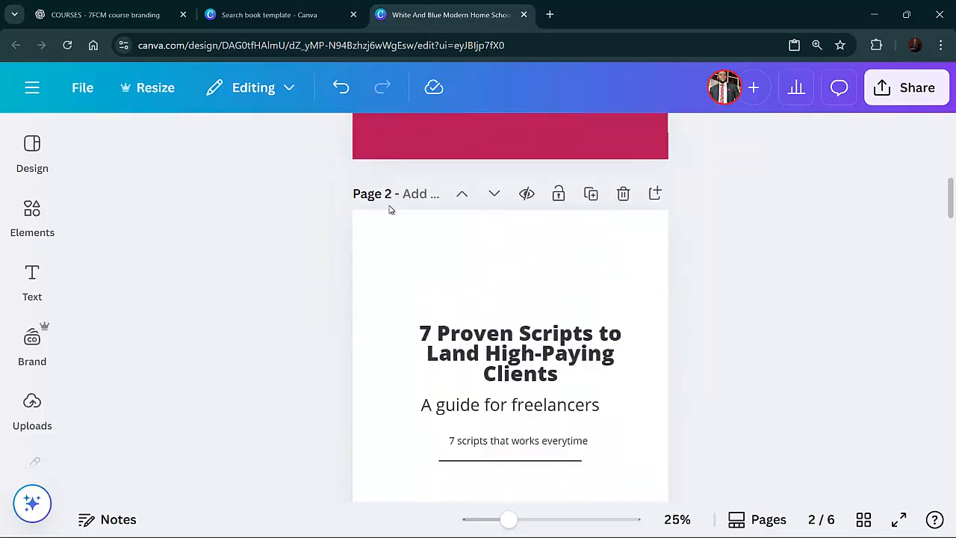
scroll(390, 208, down, 5)
scroll(396, 227, up, 3)
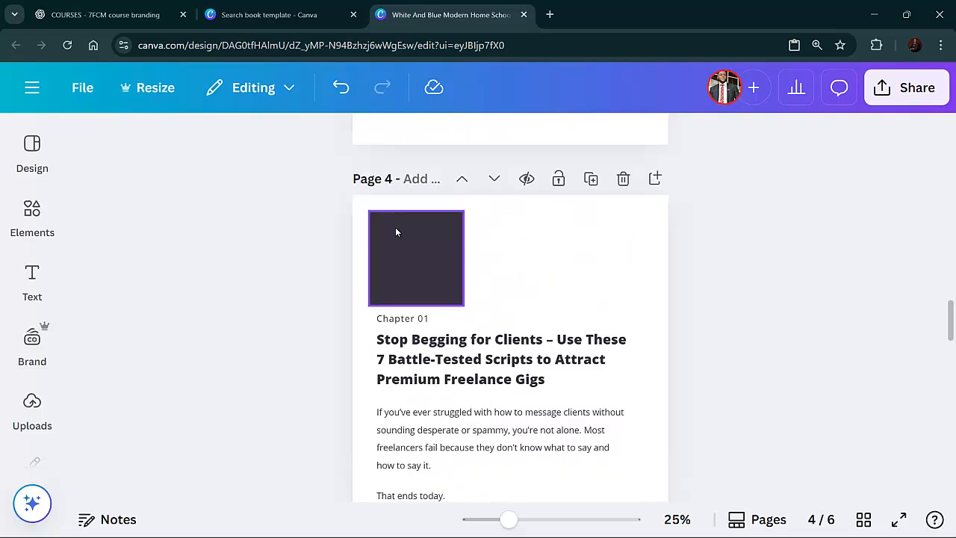
click(399, 243)
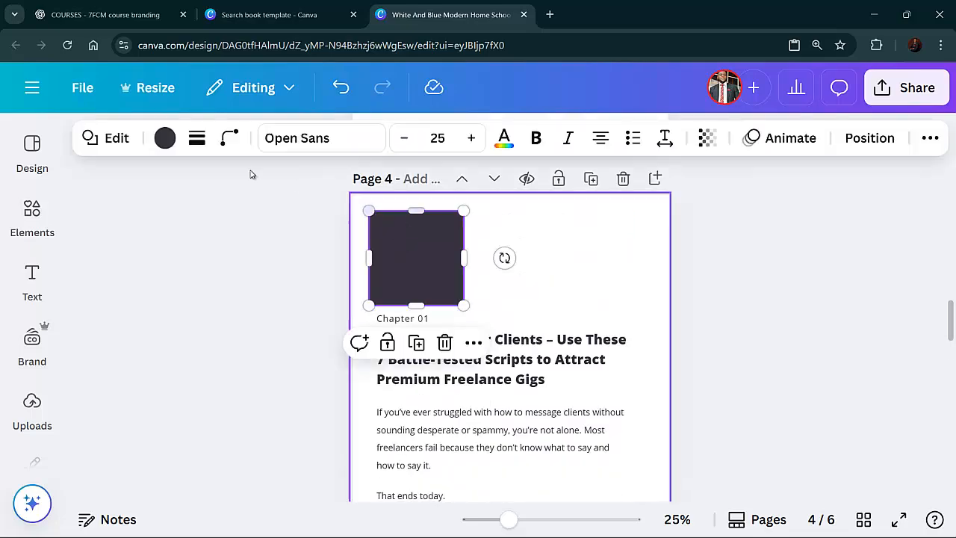
click(164, 138)
click(260, 317)
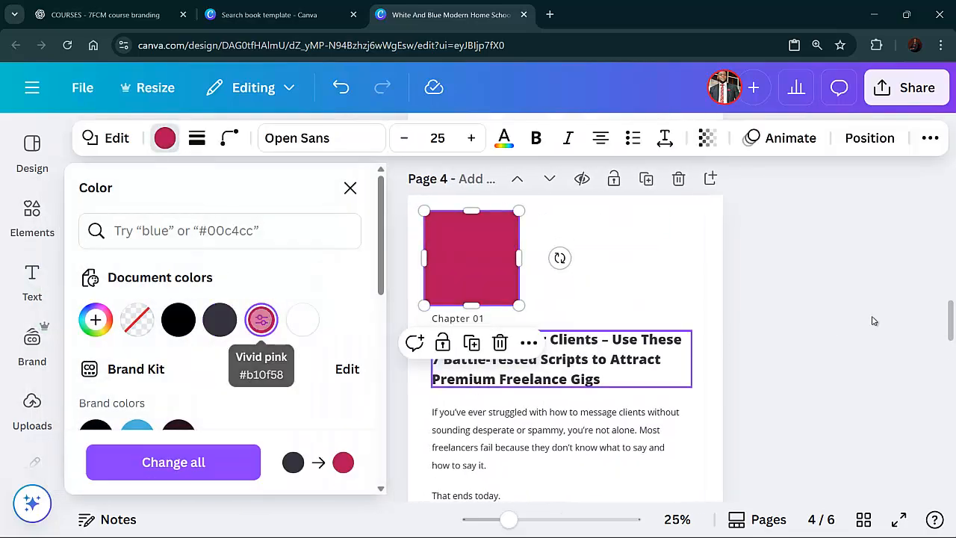
key(Escape)
click(812, 333)
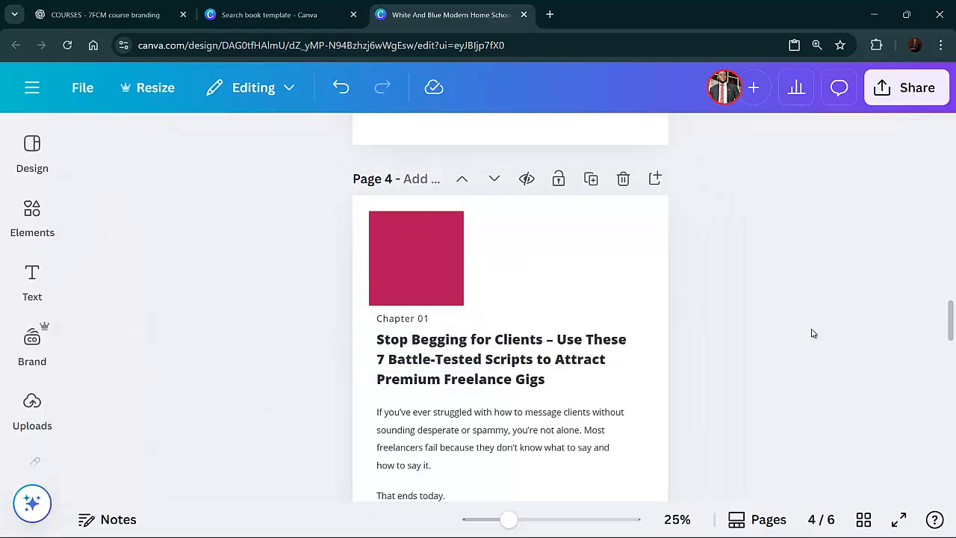
Change the "A freelancer guide" footer text colour to the same vivid pink
scroll(813, 333, down, 5)
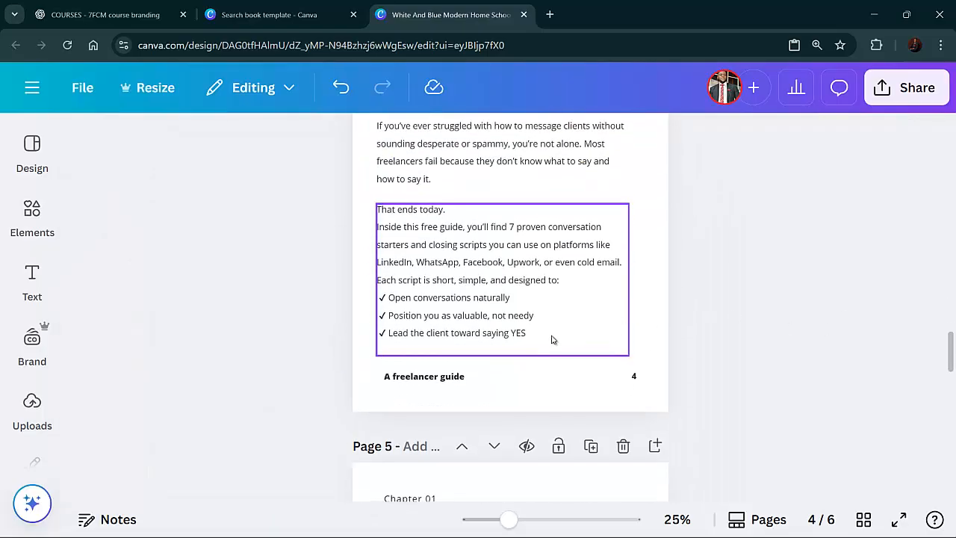
scroll(559, 317, up, 4)
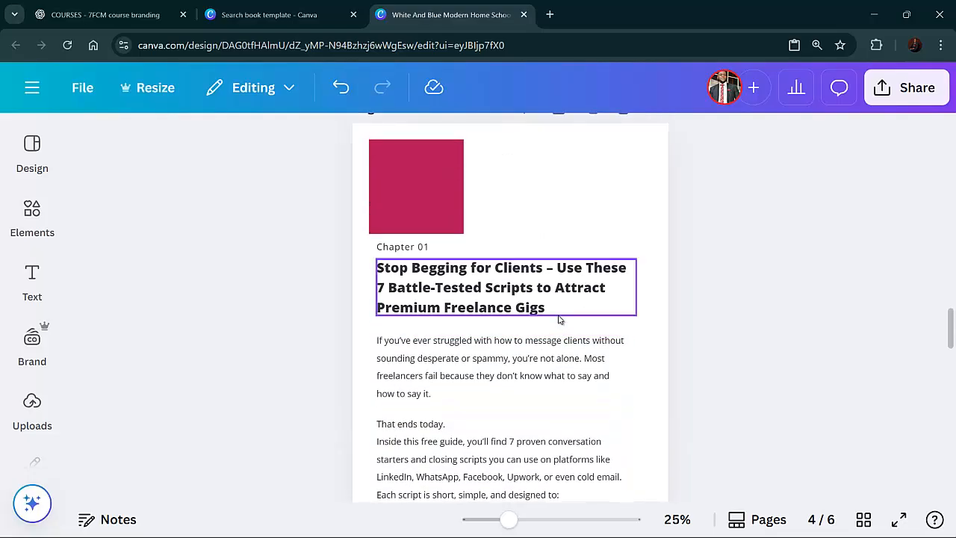
scroll(553, 319, down, 4)
click(435, 377)
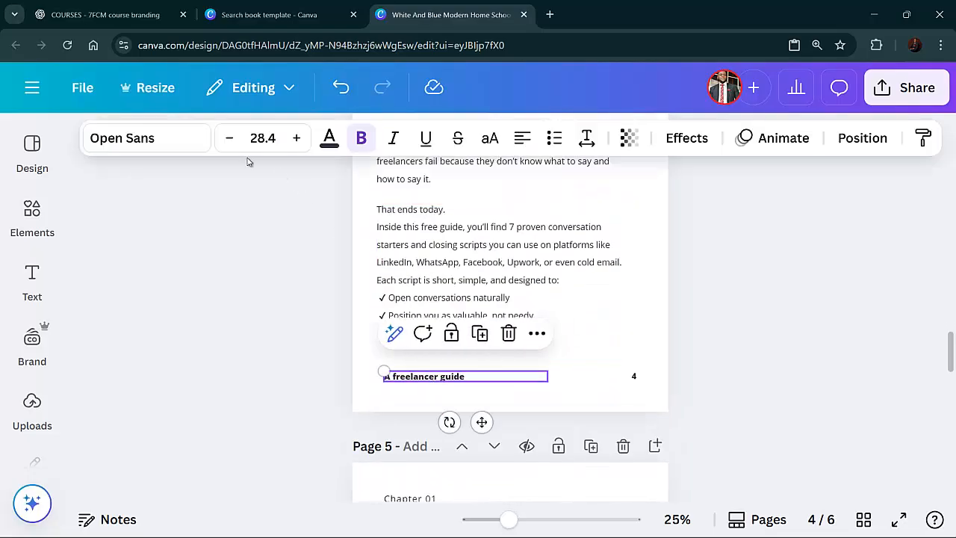
click(326, 142)
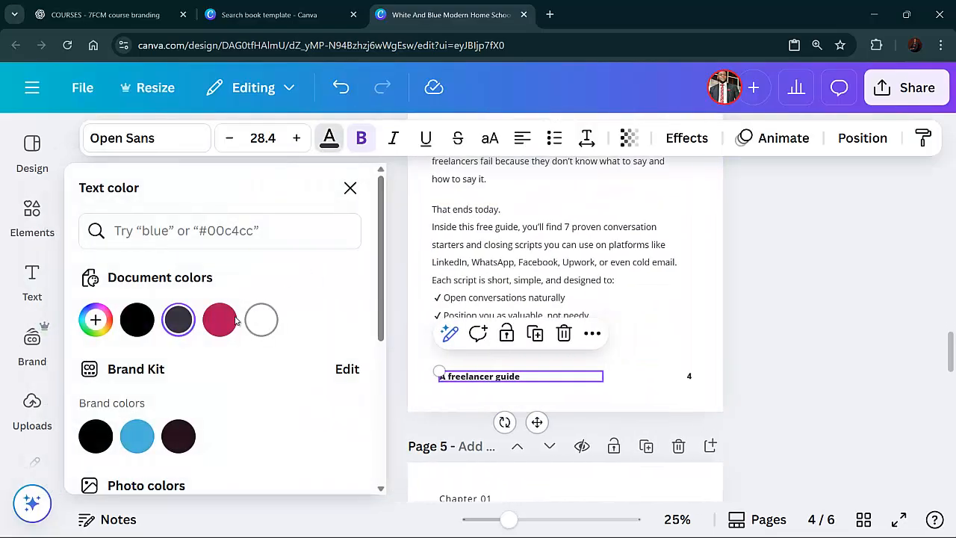
click(228, 323)
key(Escape)
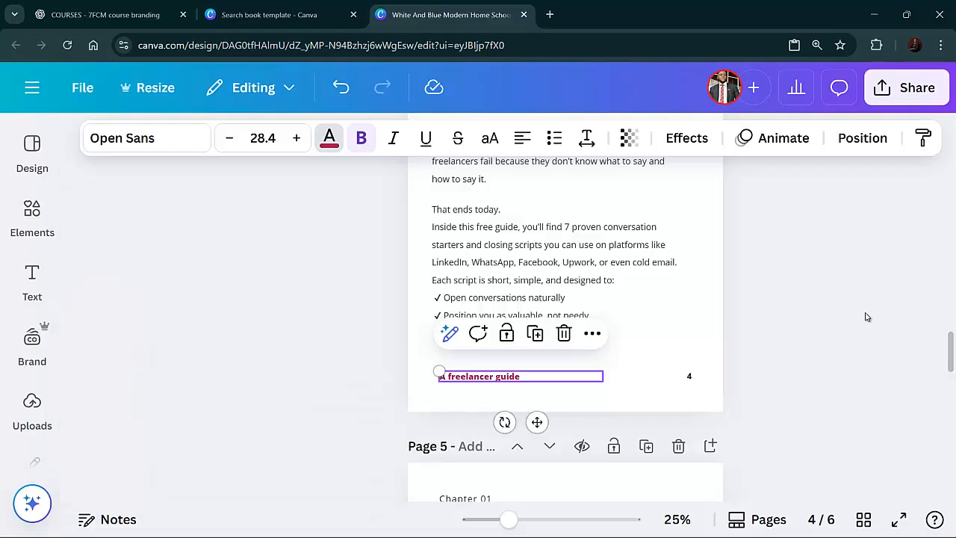
click(826, 326)
Set the chapter heading's text colour to the vivid pink
scroll(765, 328, up, 3)
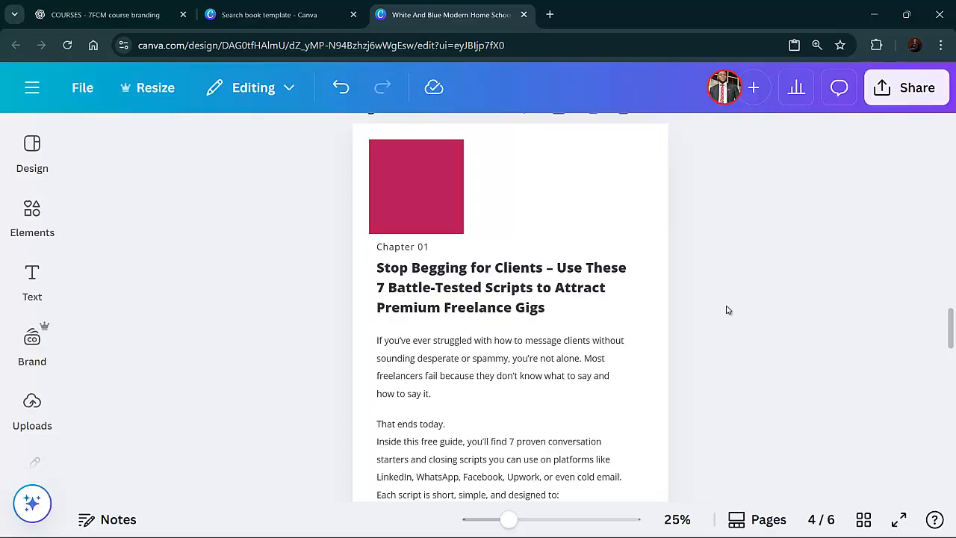
scroll(702, 299, up, 1)
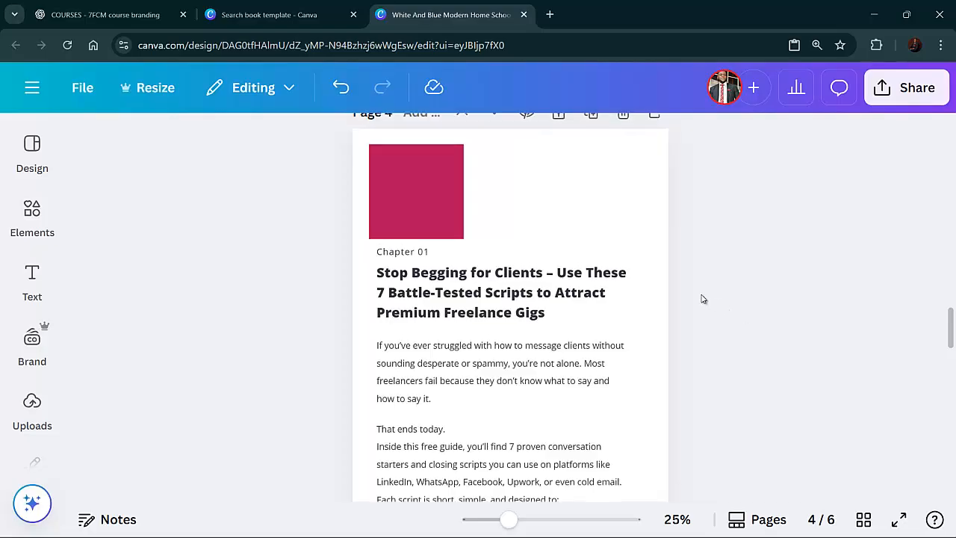
scroll(672, 299, down, 1)
click(558, 297)
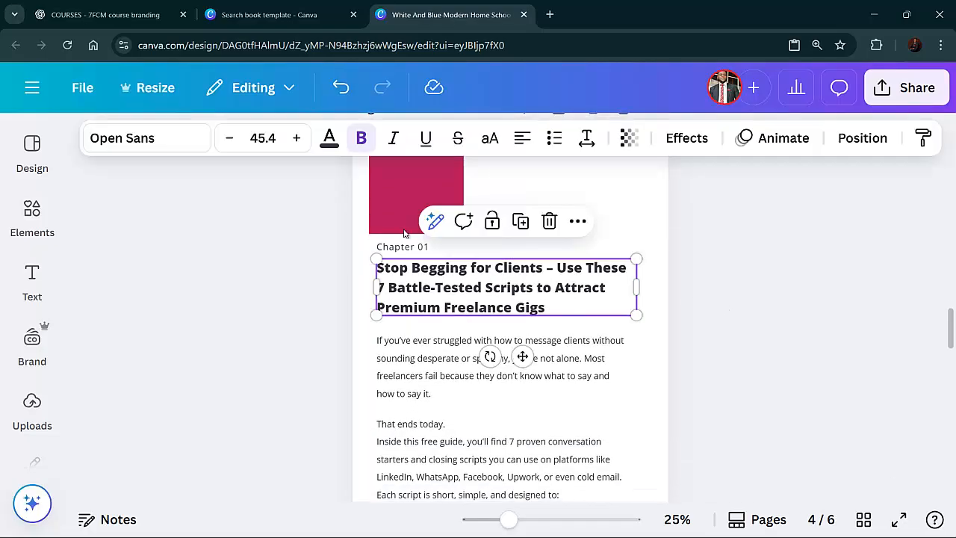
click(328, 141)
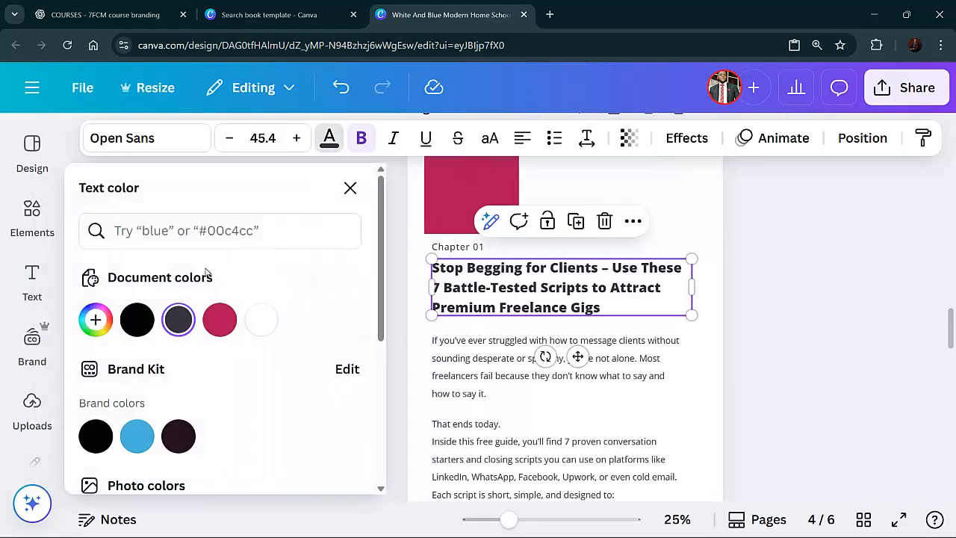
click(220, 319)
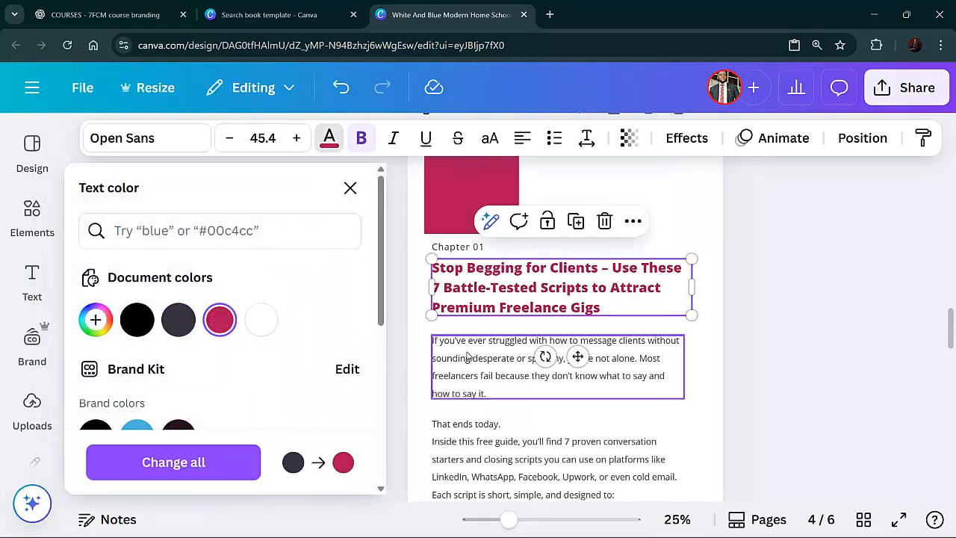
scroll(468, 355, down, 3)
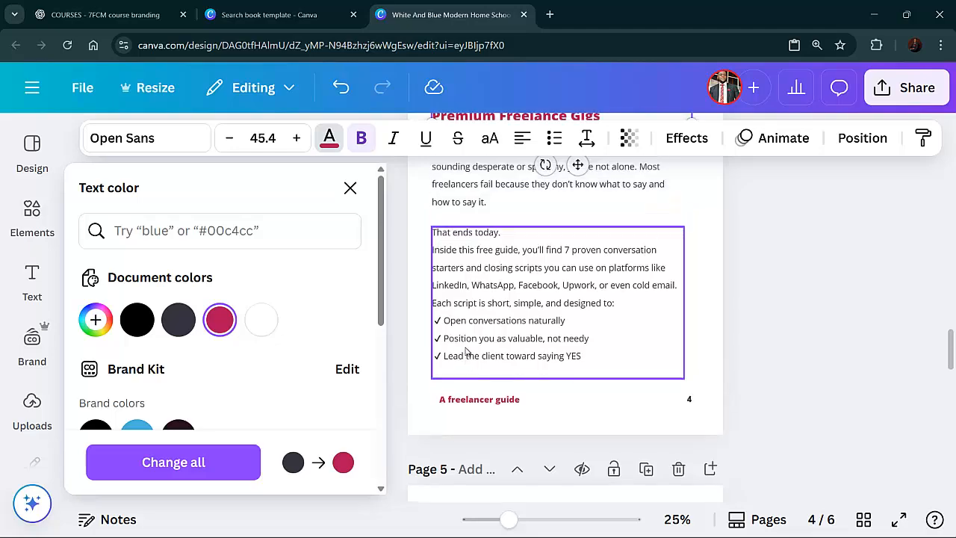
scroll(465, 348, up, 2)
click(824, 211)
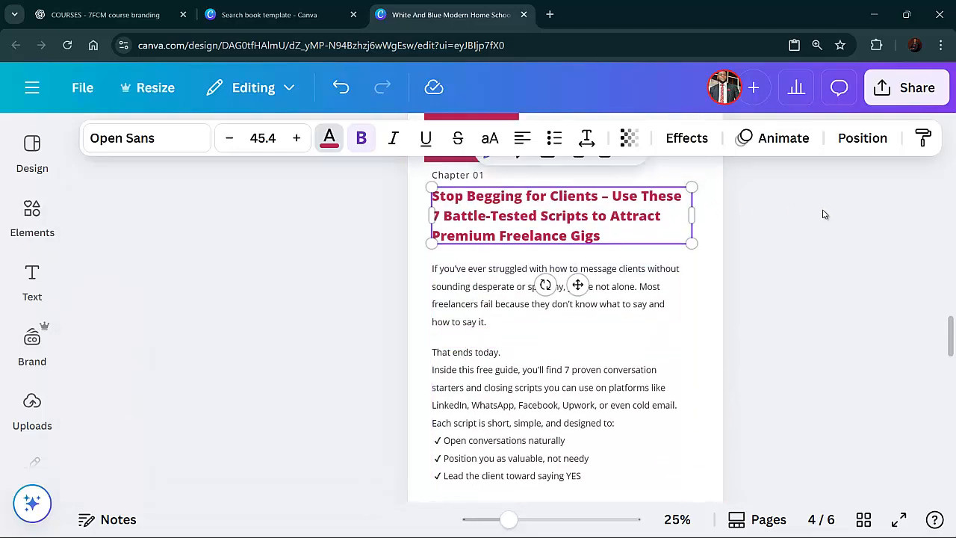
click(800, 251)
Browse the freelancer graphics in the elements library for a suitable illustration
scroll(720, 260, up, 1)
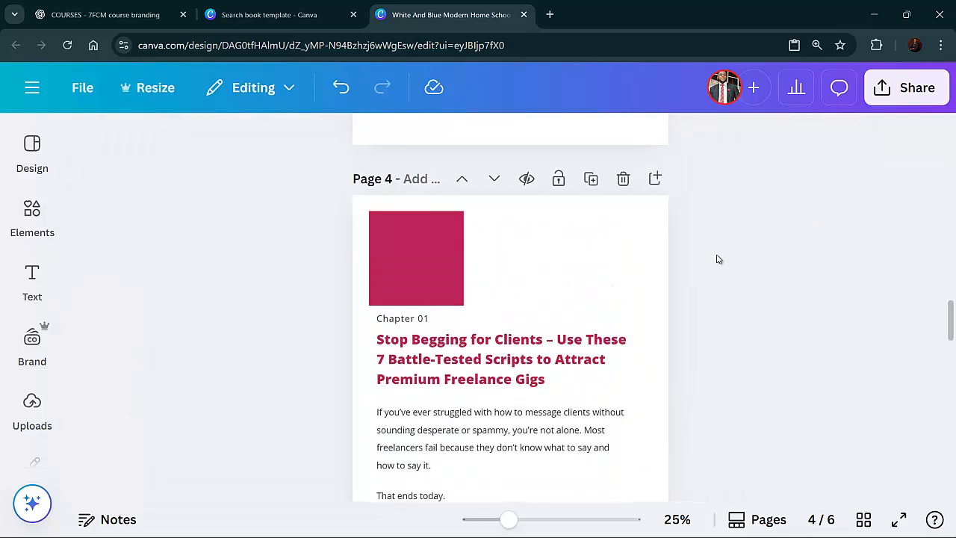
scroll(718, 259, down, 3)
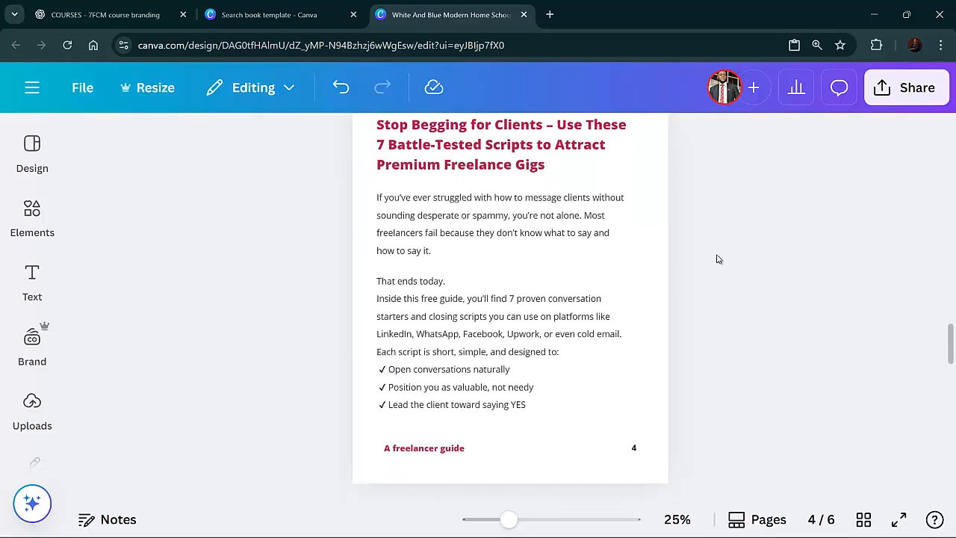
scroll(717, 259, up, 3)
scroll(715, 259, down, 5)
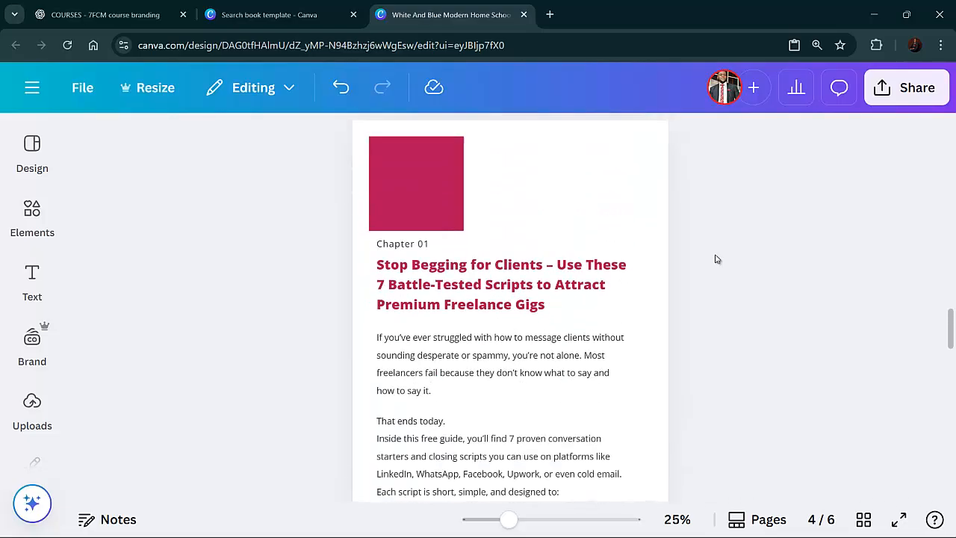
scroll(718, 260, up, 4)
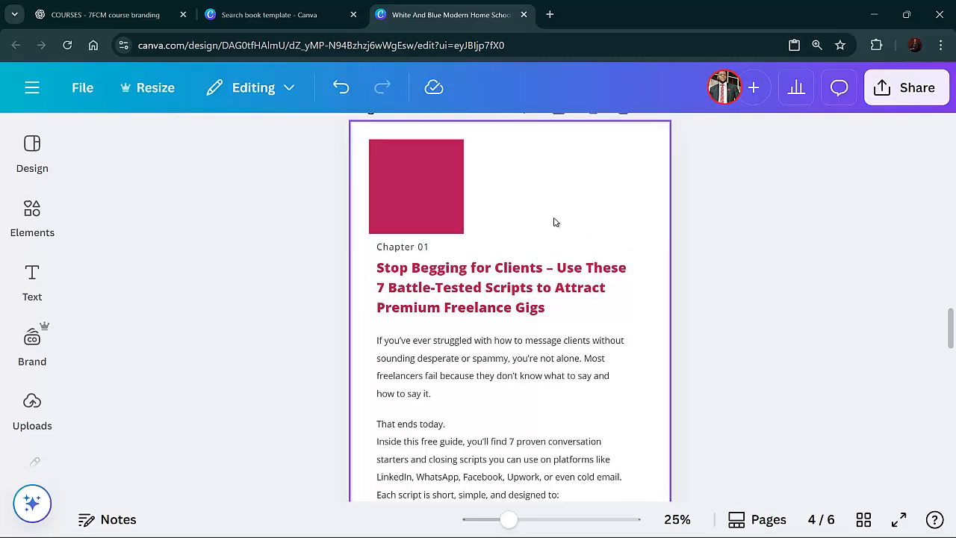
click(47, 220)
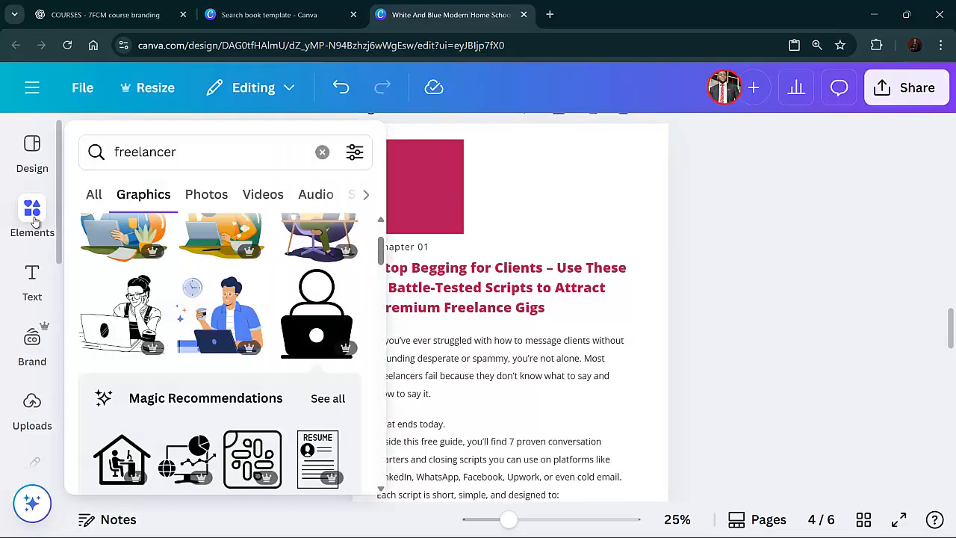
scroll(263, 424, up, 3)
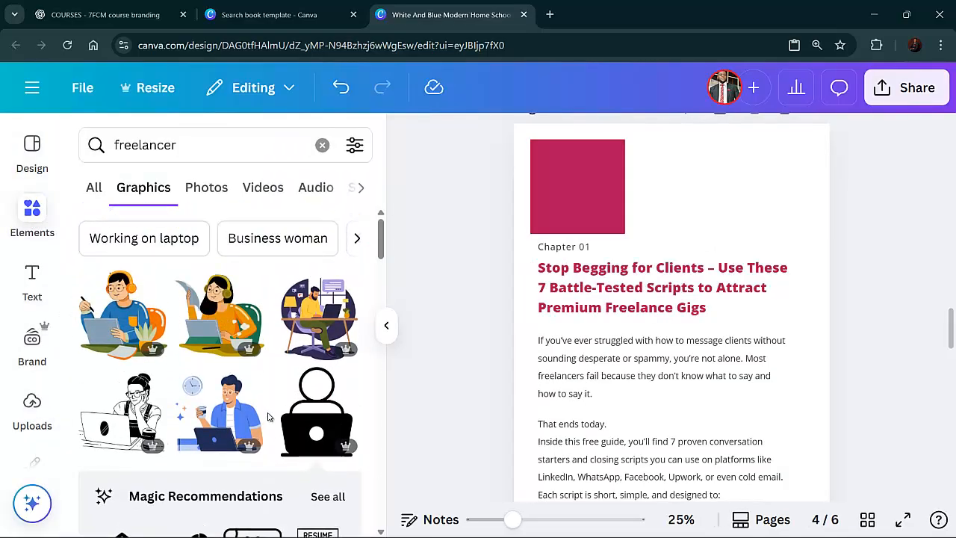
scroll(269, 417, down, 3)
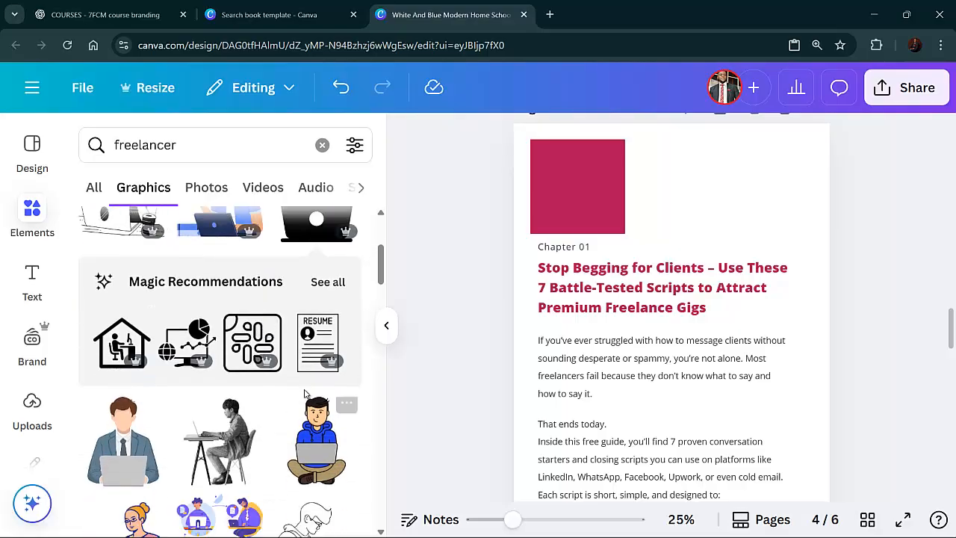
scroll(224, 366, down, 1)
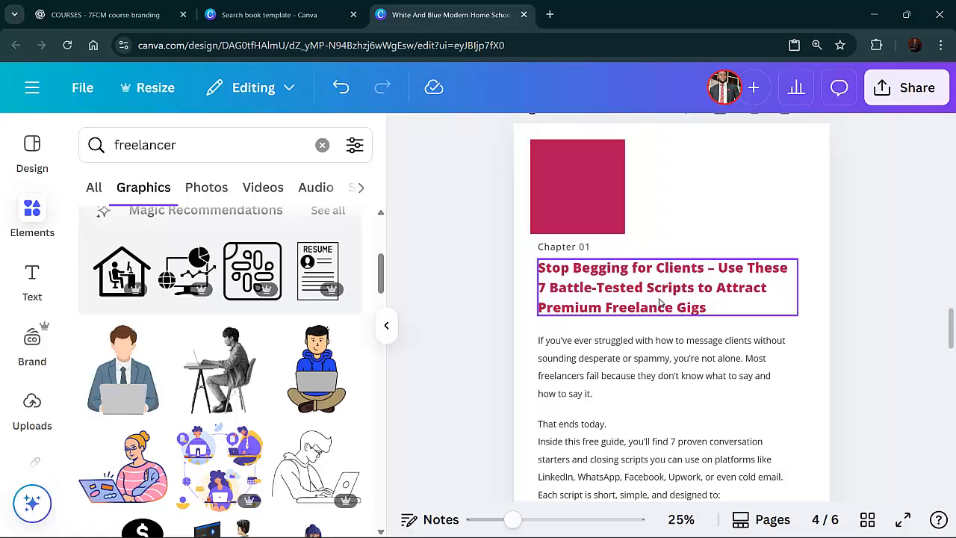
scroll(163, 301, up, 1)
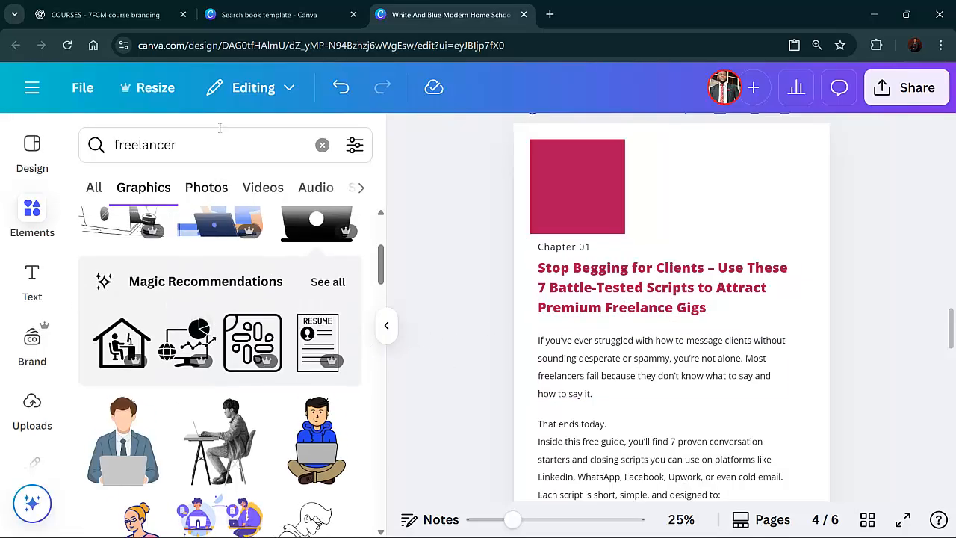
Search elements for "script" and add the first Script document graphic to the page
click(320, 145)
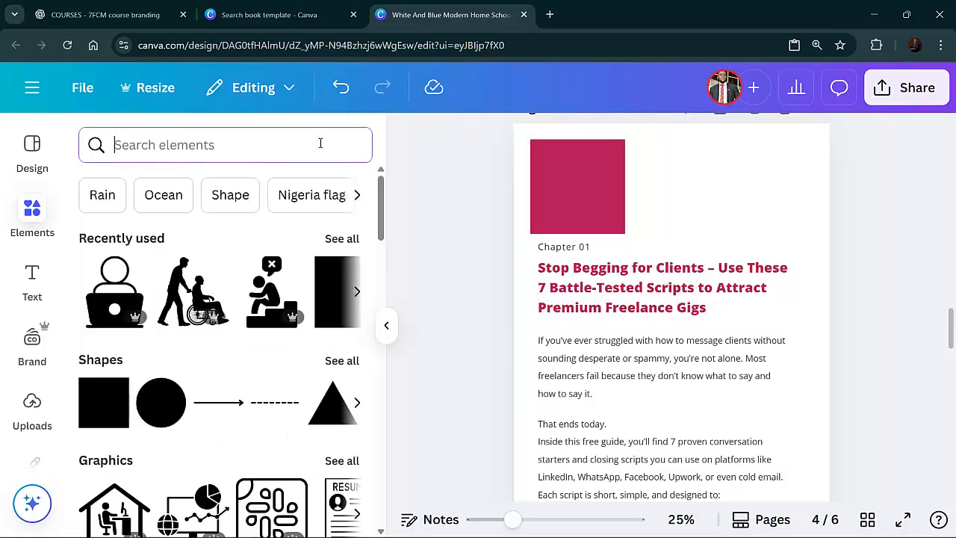
text(scri)
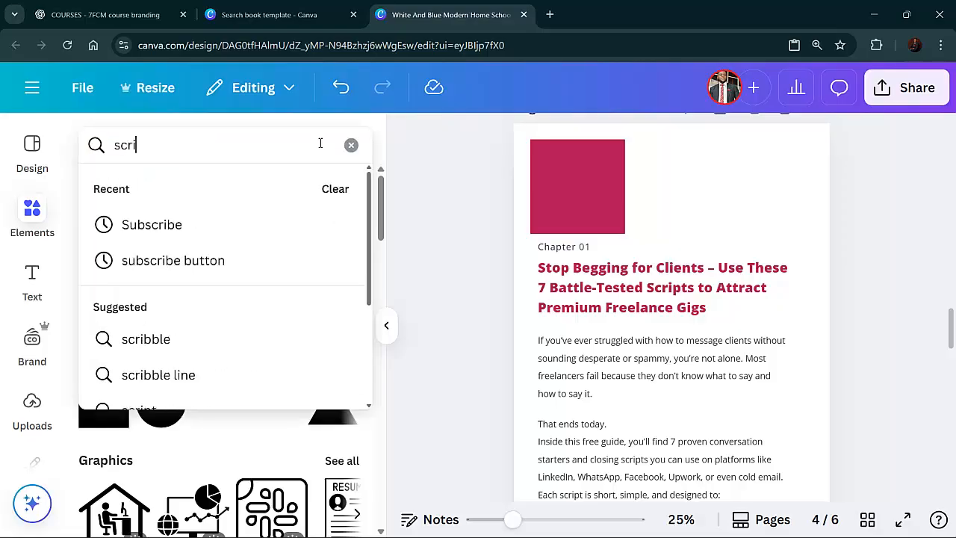
text(pt)
key(Return)
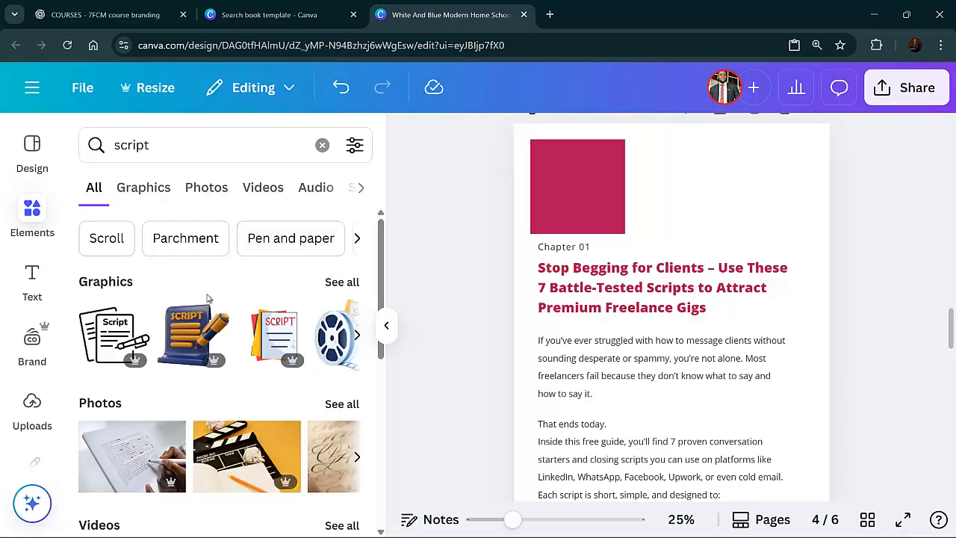
click(136, 338)
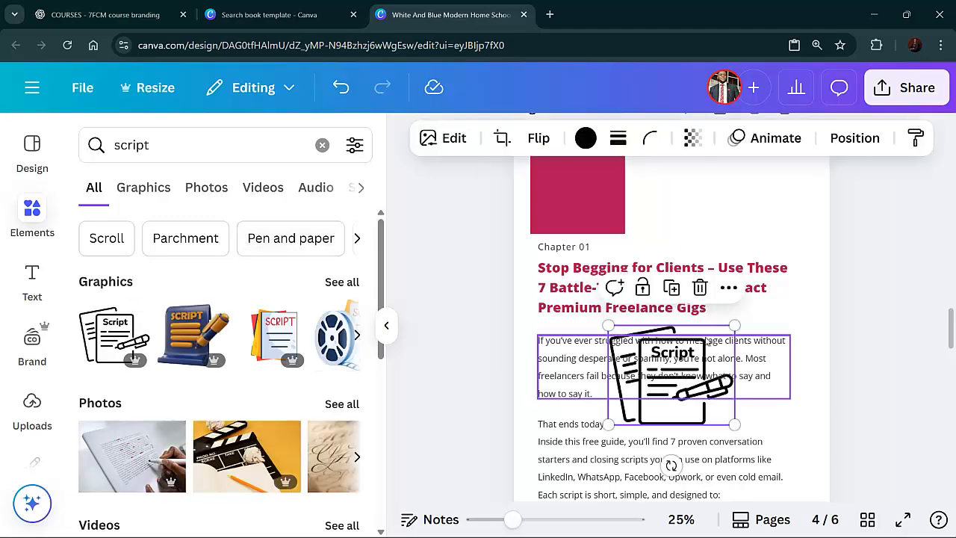
Move the Script graphic beside the pink square at the top of the page and shrink it slightly
drag(687, 385, 732, 236)
scroll(732, 236, up, 2)
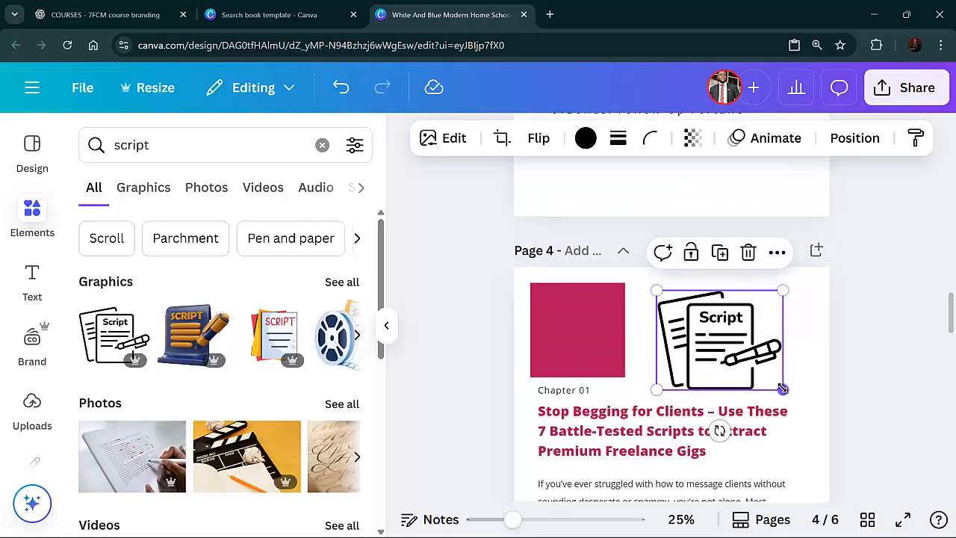
drag(782, 389, 751, 351)
click(897, 327)
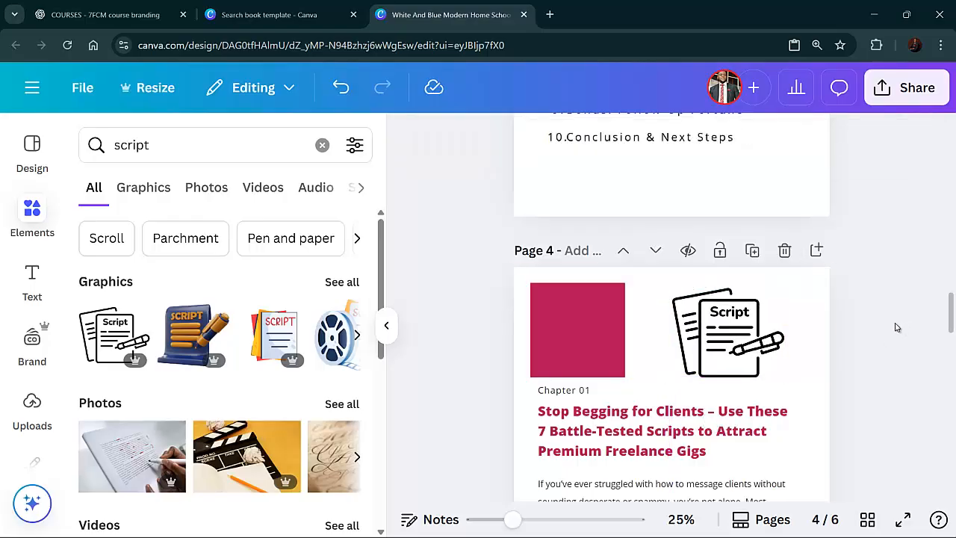
click(390, 327)
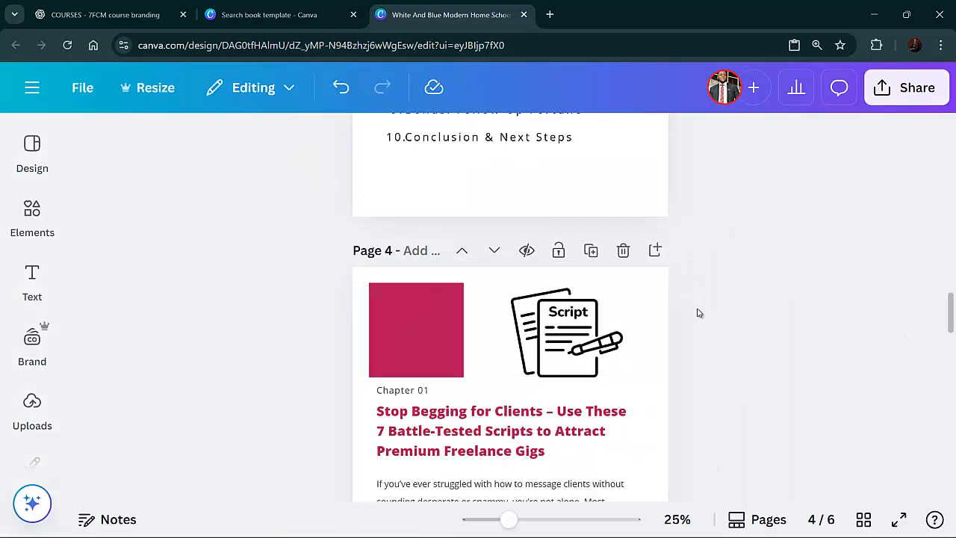
Scroll through the chapter page and the following page to review the layout
scroll(672, 321, down, 3)
scroll(639, 331, up, 2)
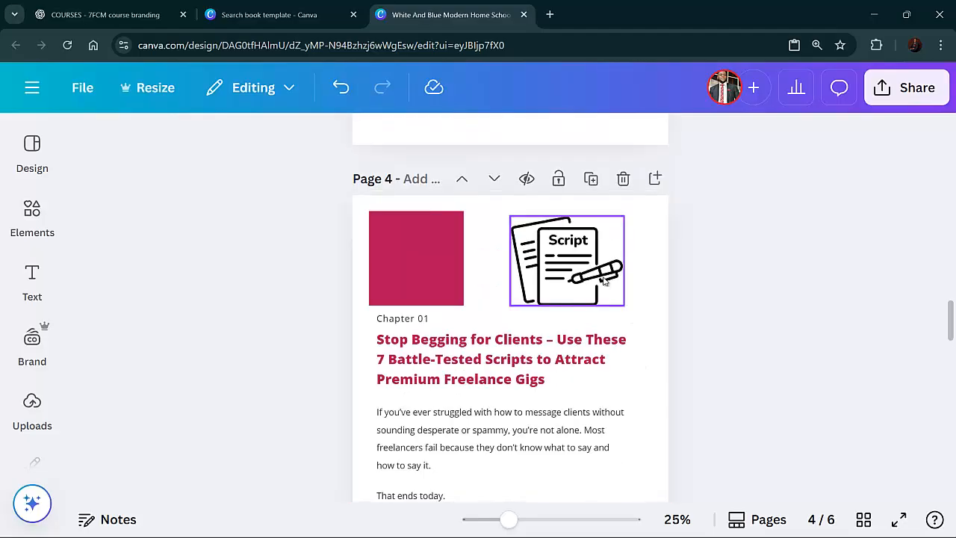
scroll(602, 281, down, 6)
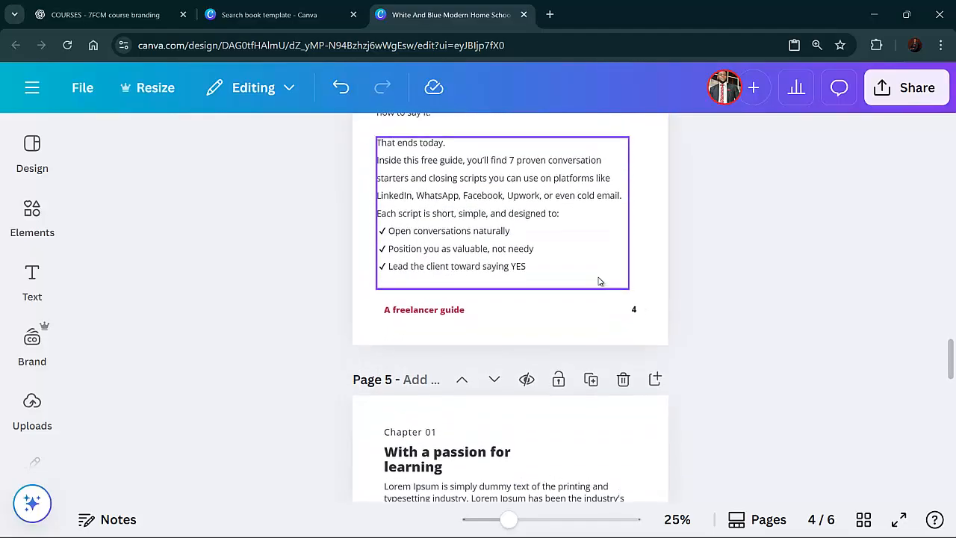
scroll(598, 281, up, 3)
scroll(593, 281, down, 7)
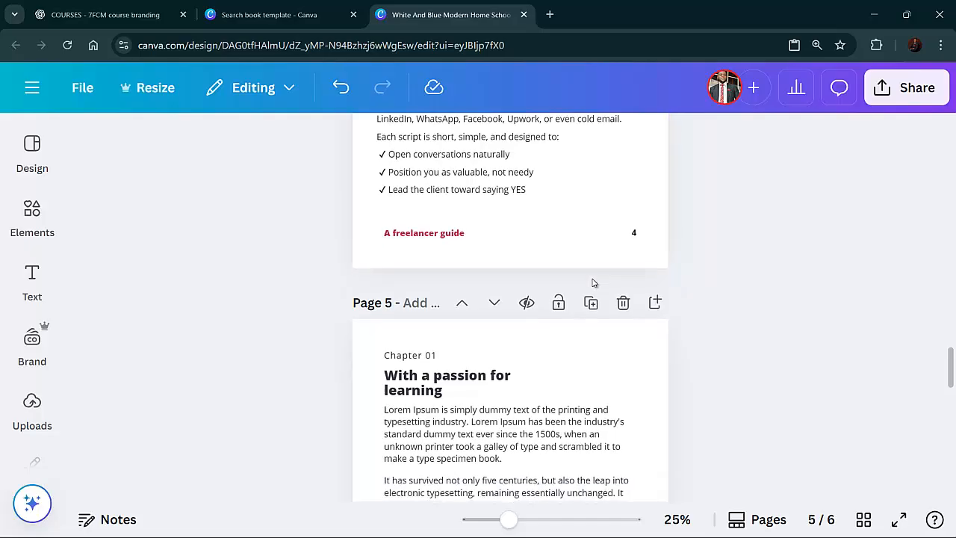
scroll(557, 287, down, 4)
scroll(346, 214, up, 6)
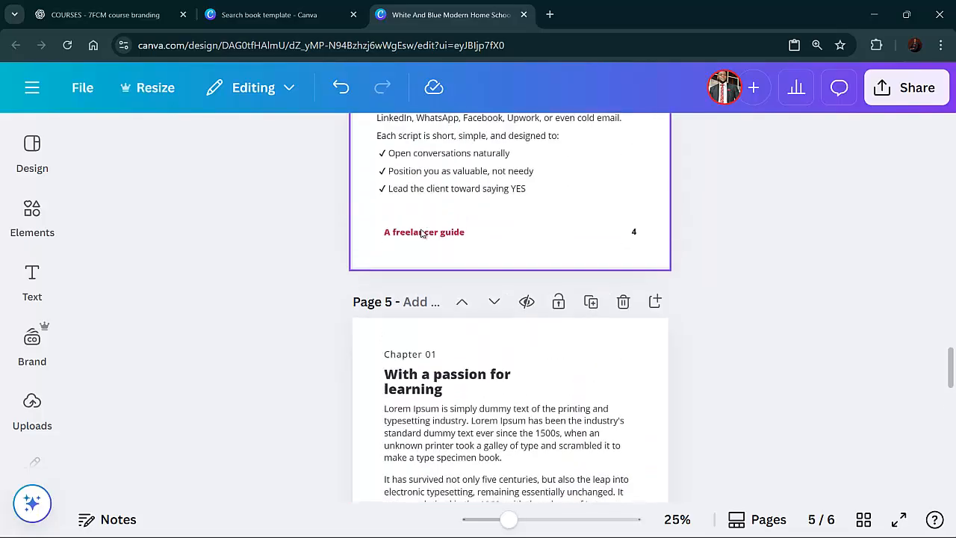
mouse_move(850, 530)
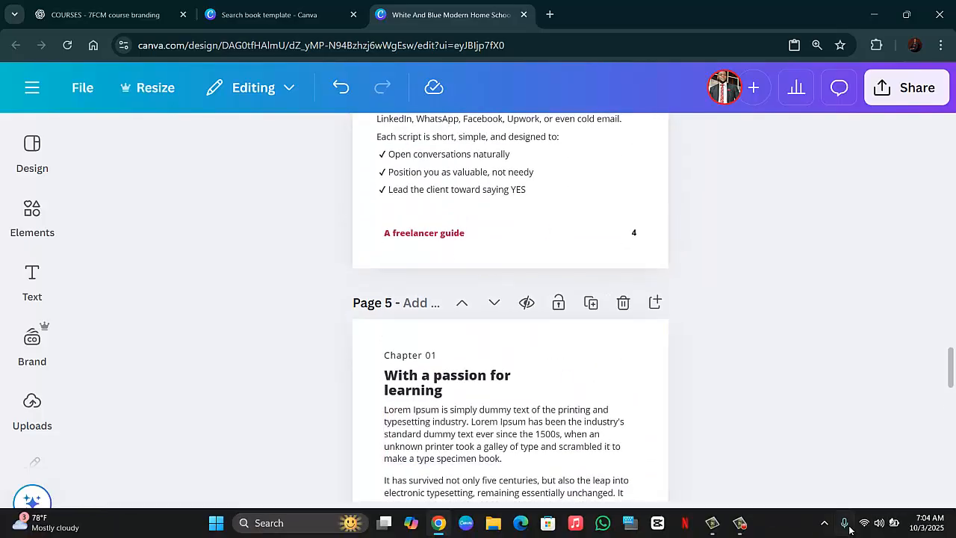
click(752, 525)
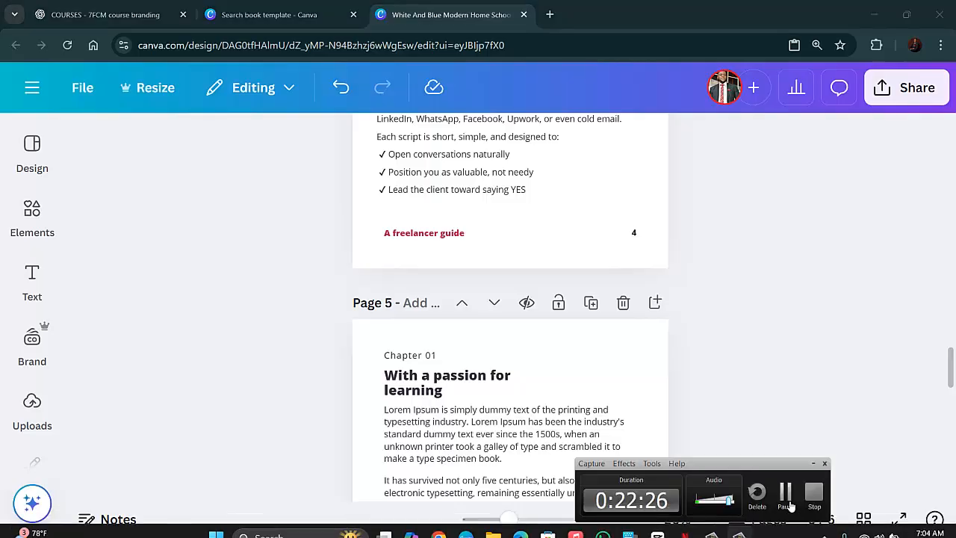
click(796, 507)
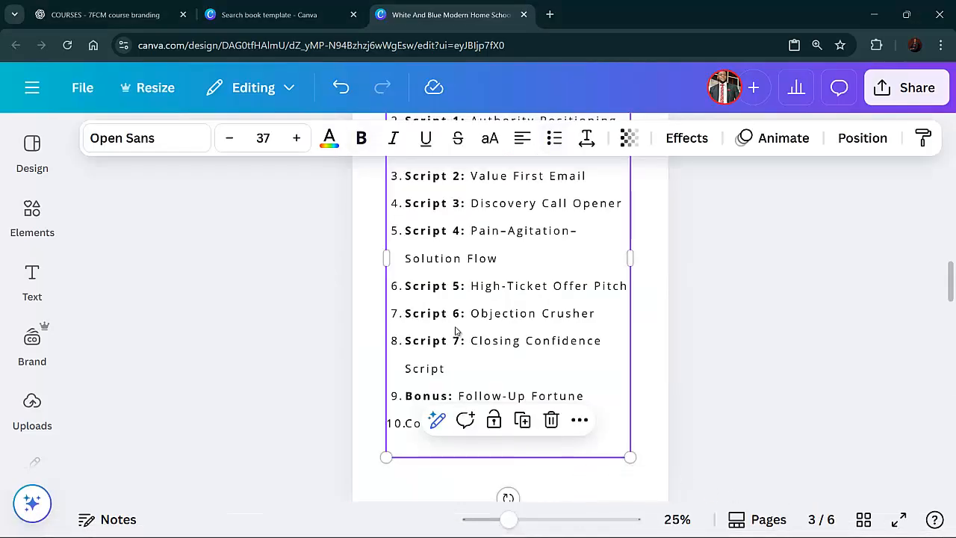
Bold the "Conclusion & Next Steps" and "Introduction" entries in the table of contents
scroll(456, 331, down, 2)
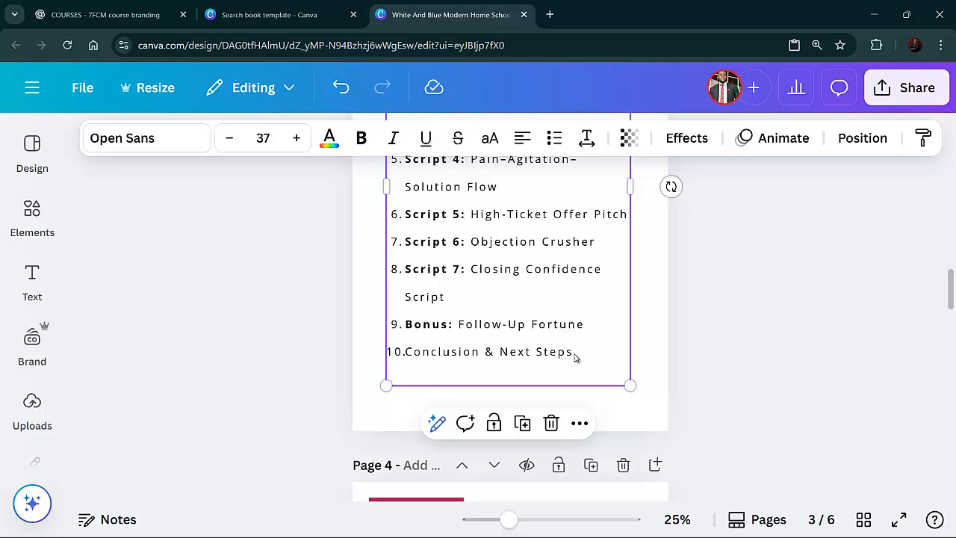
key(Left)
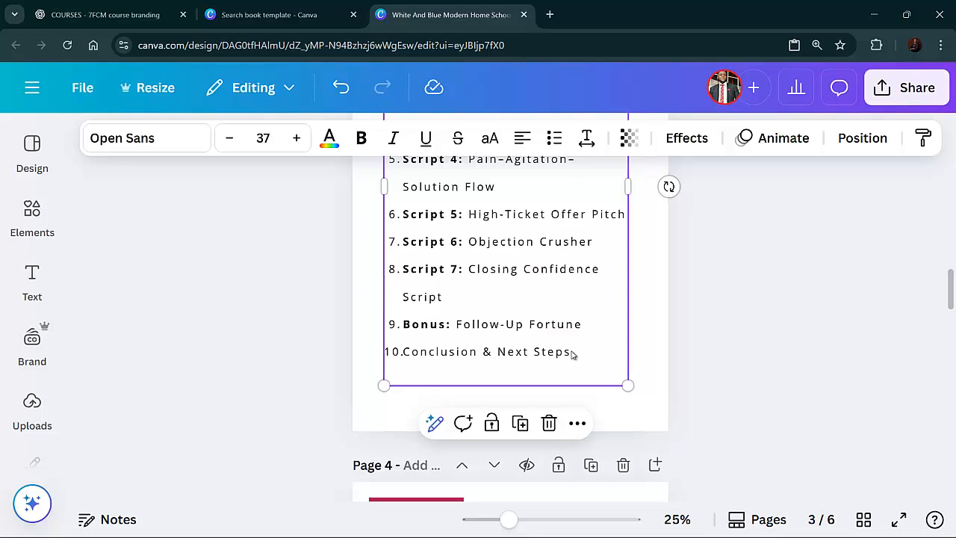
key(Right)
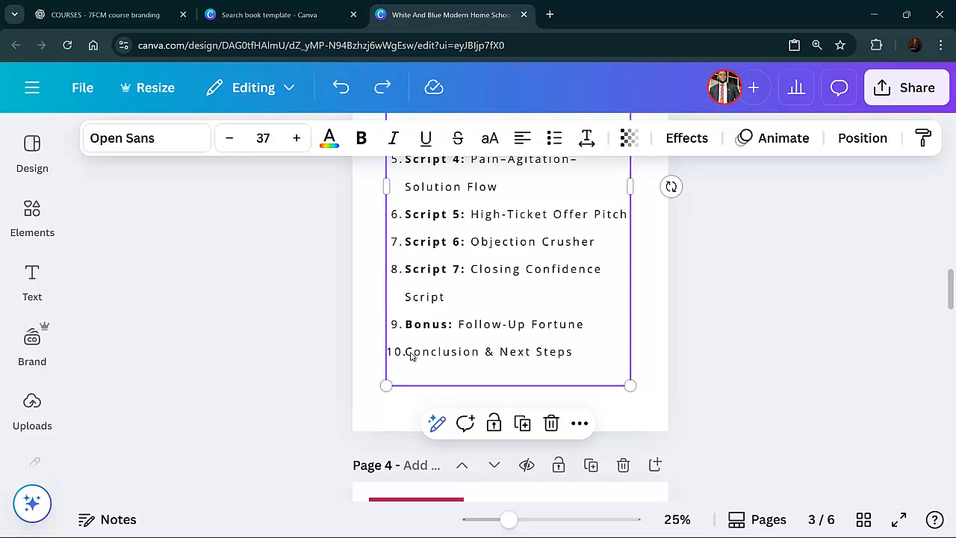
click(410, 352)
scroll(420, 366, down, 5)
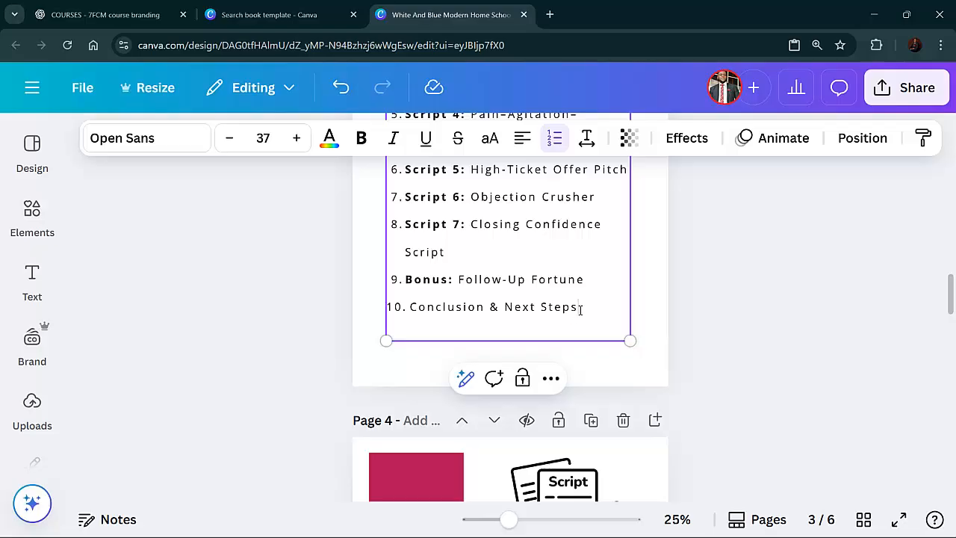
drag(581, 309, 412, 318)
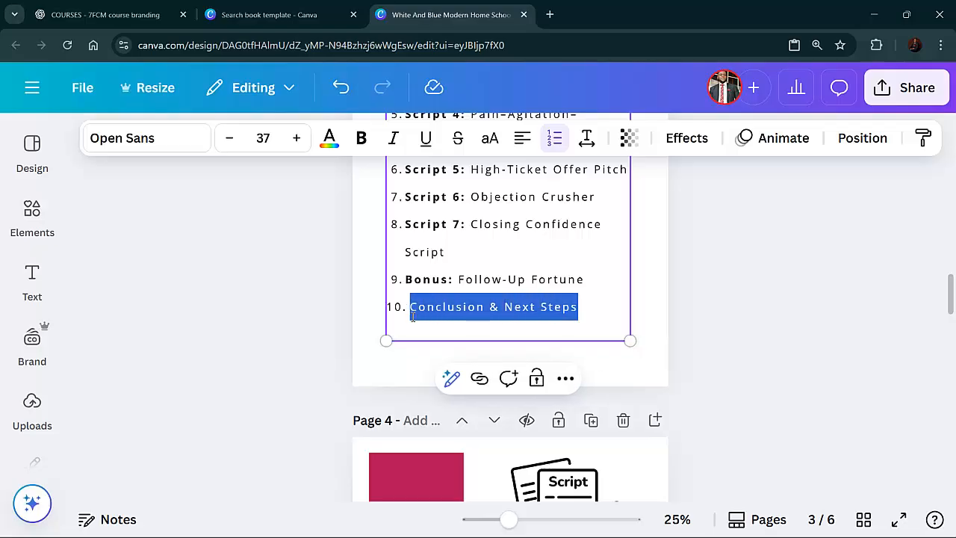
key(ctrl+b)
scroll(505, 262, up, 5)
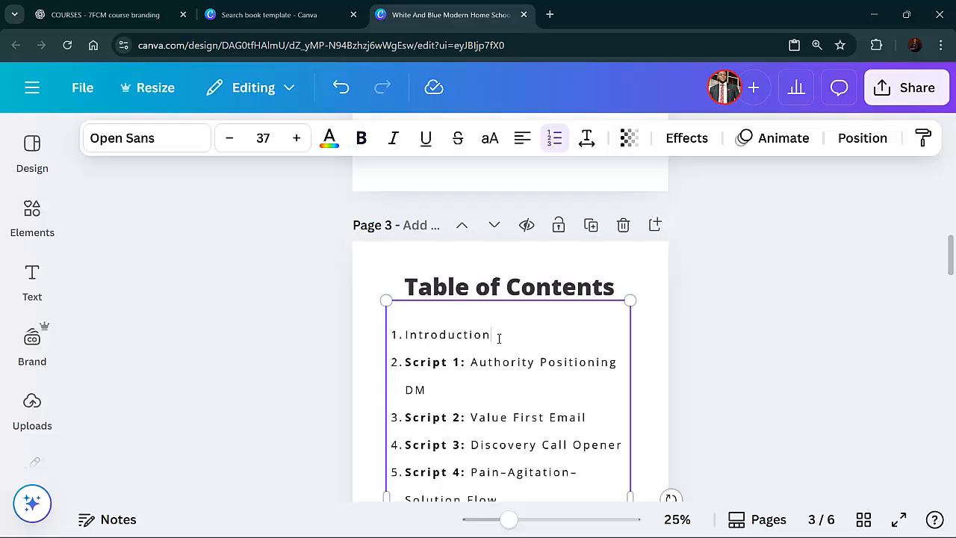
drag(499, 337, 407, 338)
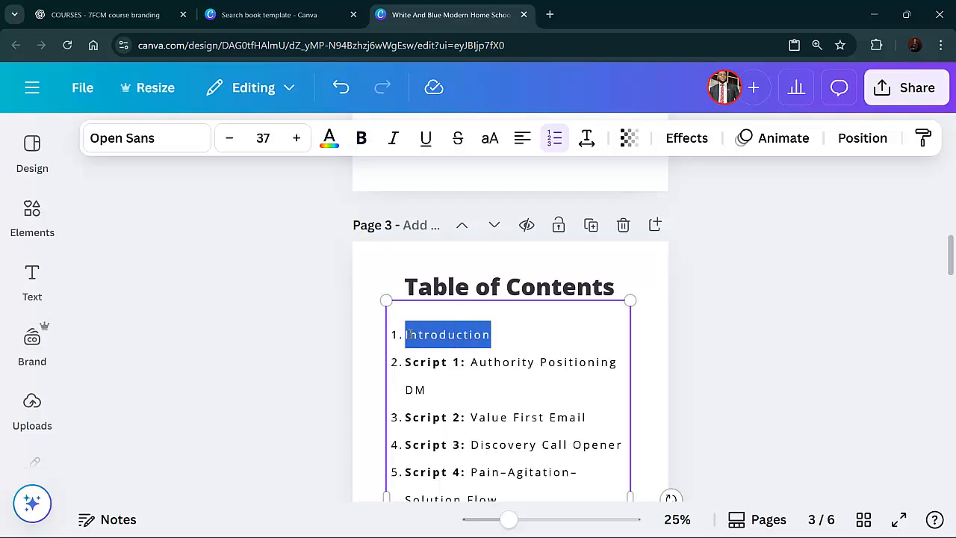
key(ctrl+b)
click(551, 372)
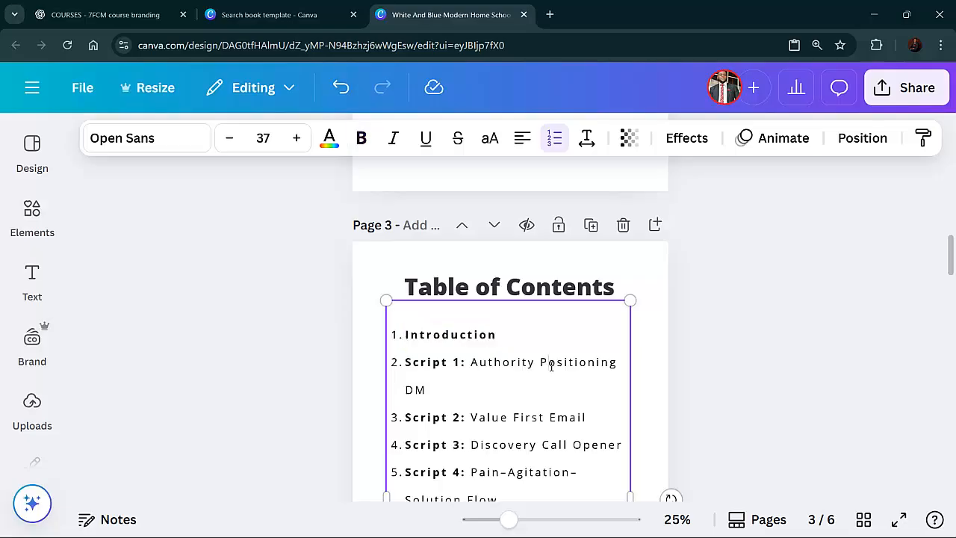
Scroll through the cover, contents and script pages to review the design
scroll(549, 369, down, 4)
scroll(547, 370, up, 2)
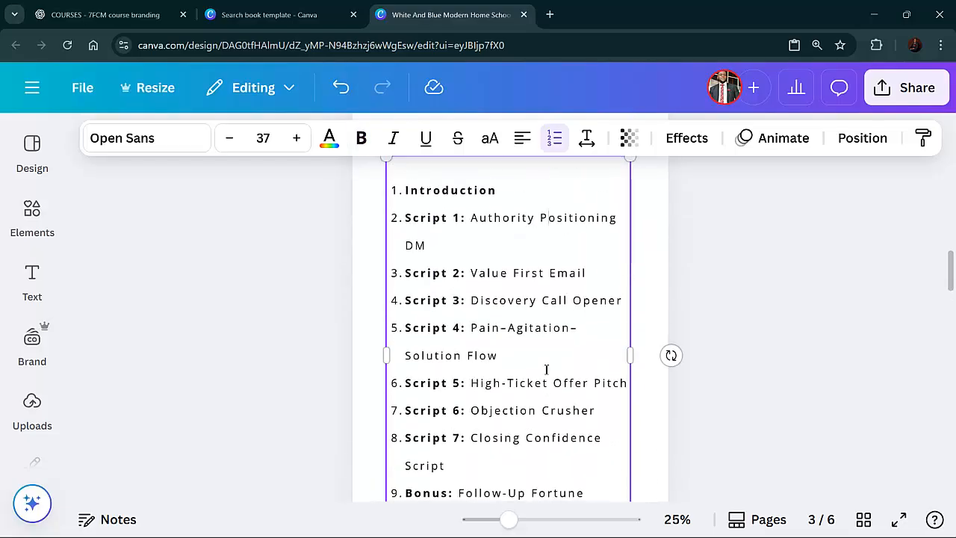
scroll(547, 369, down, 2)
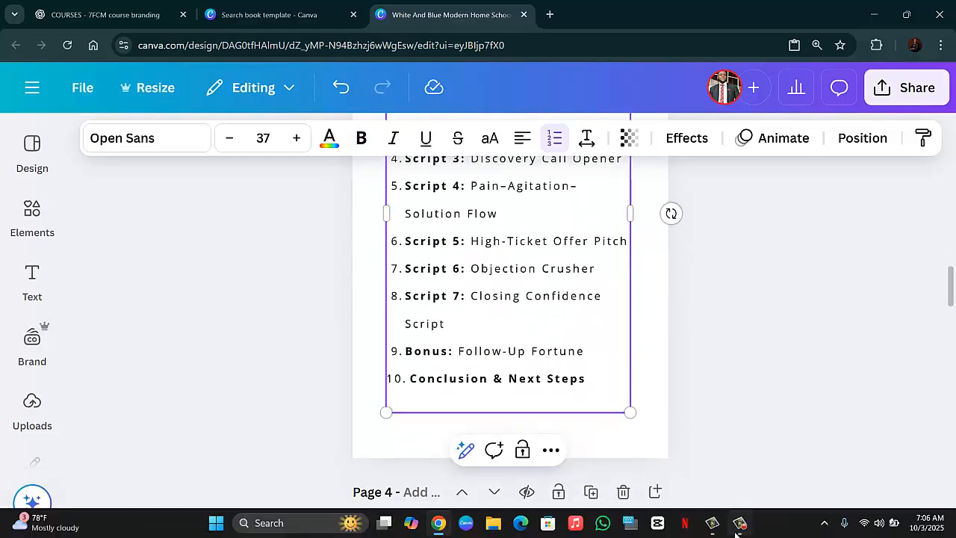
click(739, 526)
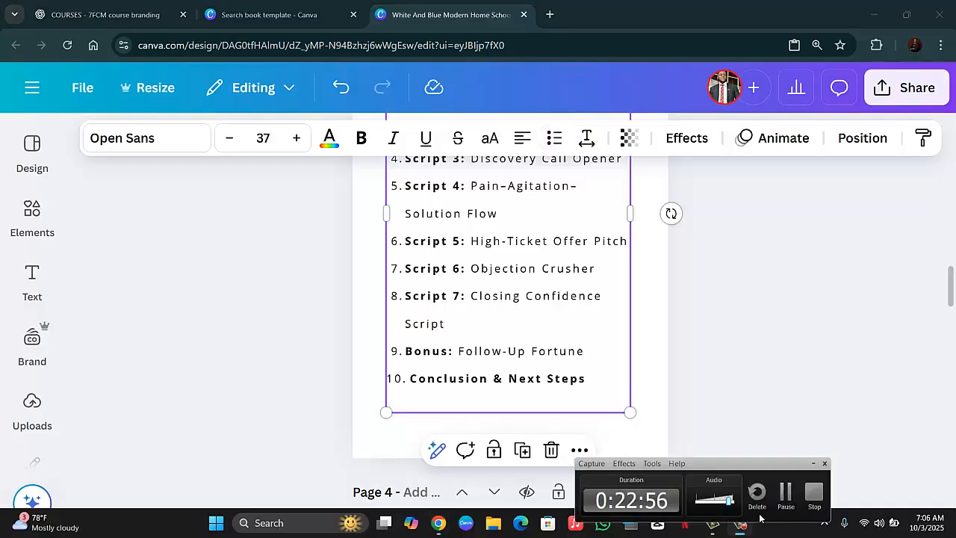
click(786, 504)
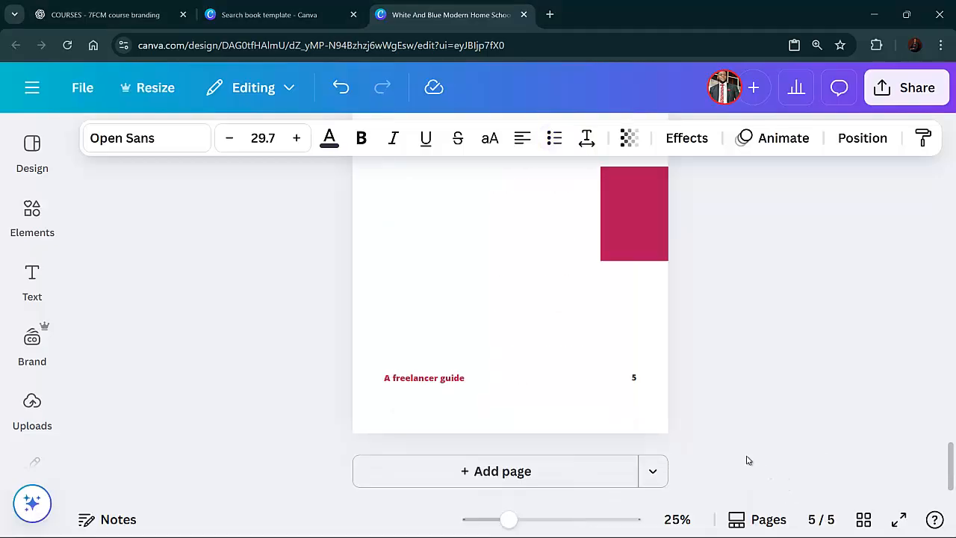
scroll(746, 460, up, 5)
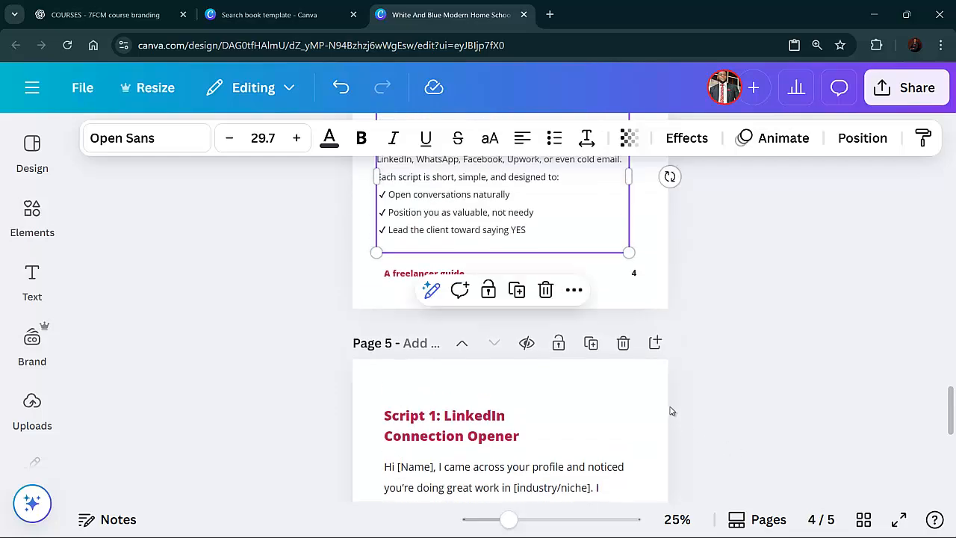
scroll(637, 363, up, 10)
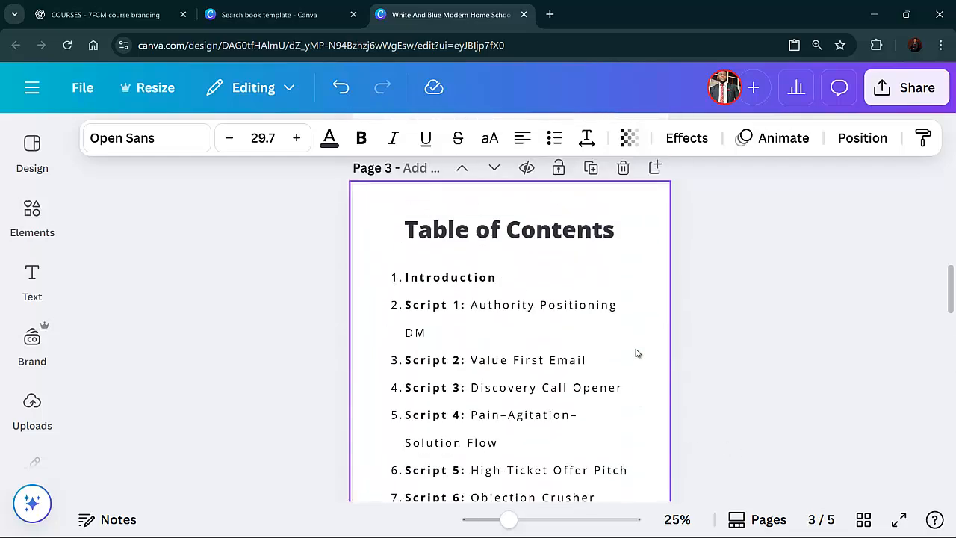
scroll(636, 352, up, 10)
scroll(636, 353, down, 5)
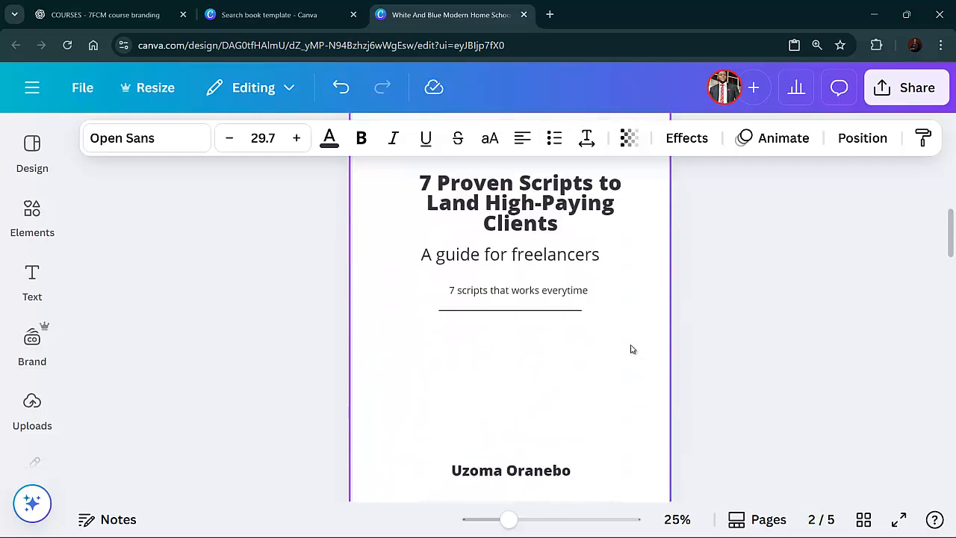
click(567, 299)
drag(566, 300, 562, 299)
click(608, 376)
scroll(608, 376, down, 6)
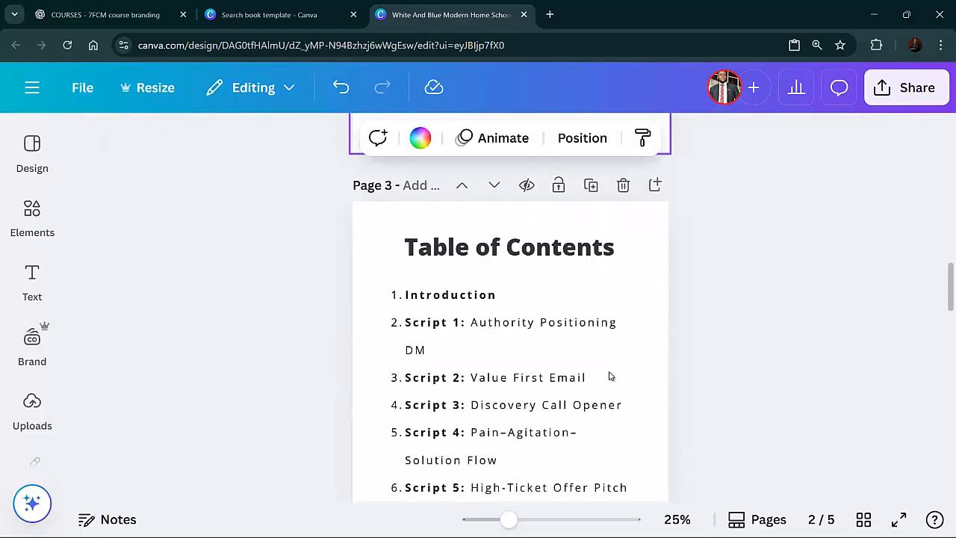
scroll(610, 374, down, 8)
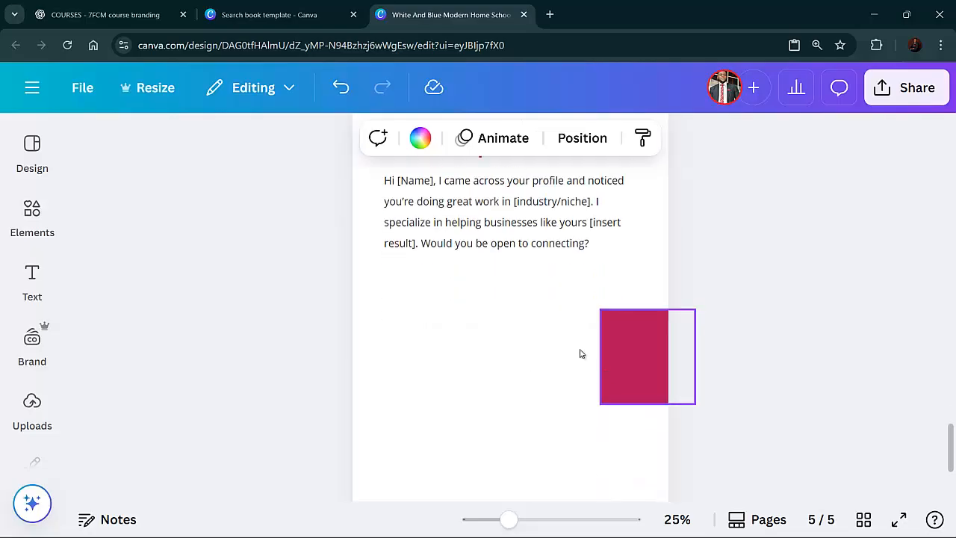
scroll(570, 343, up, 2)
scroll(568, 344, down, 4)
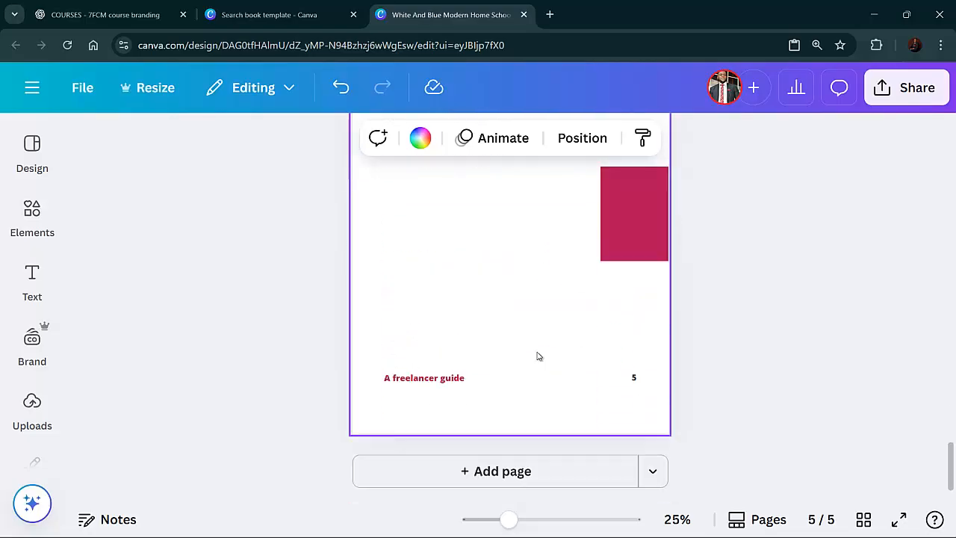
scroll(549, 408, up, 4)
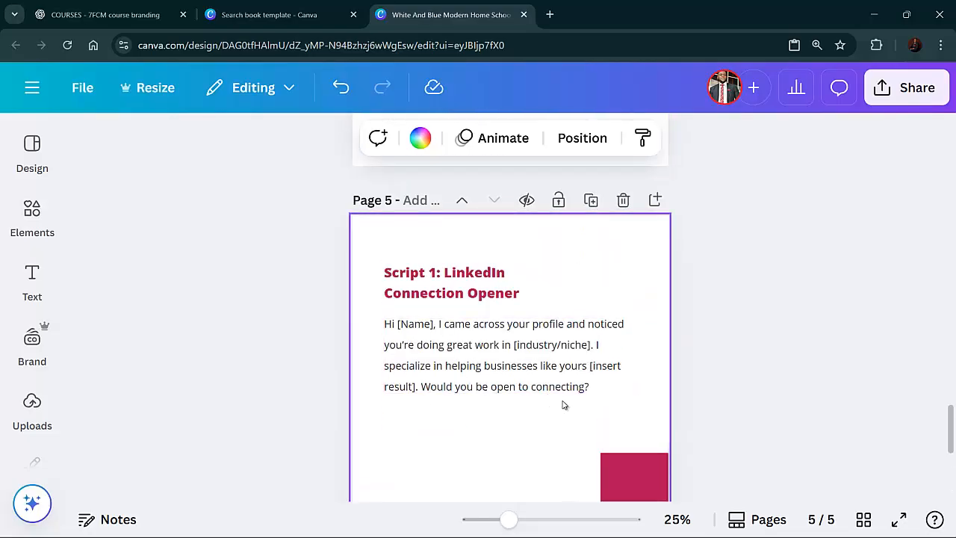
Duplicate the Script 1 page and replace the copy's heading with "Script 2: WhatsApp Warm Outreach" copied from ChatGPT
click(591, 207)
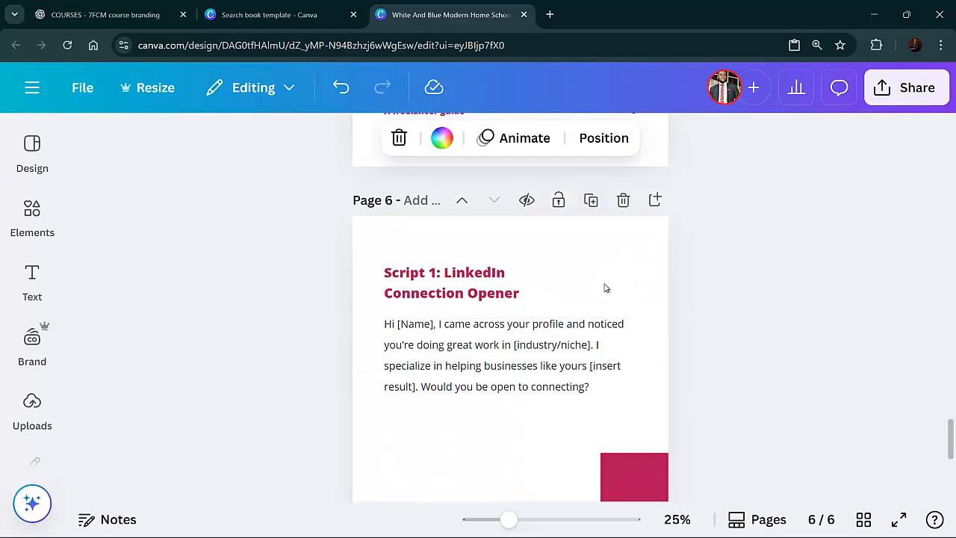
click(510, 289)
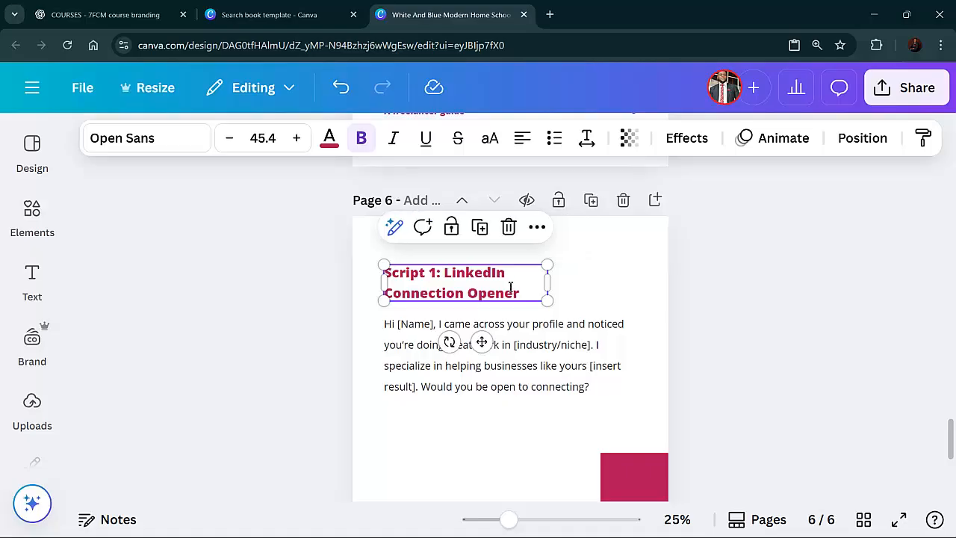
double_click(510, 290)
click(85, 23)
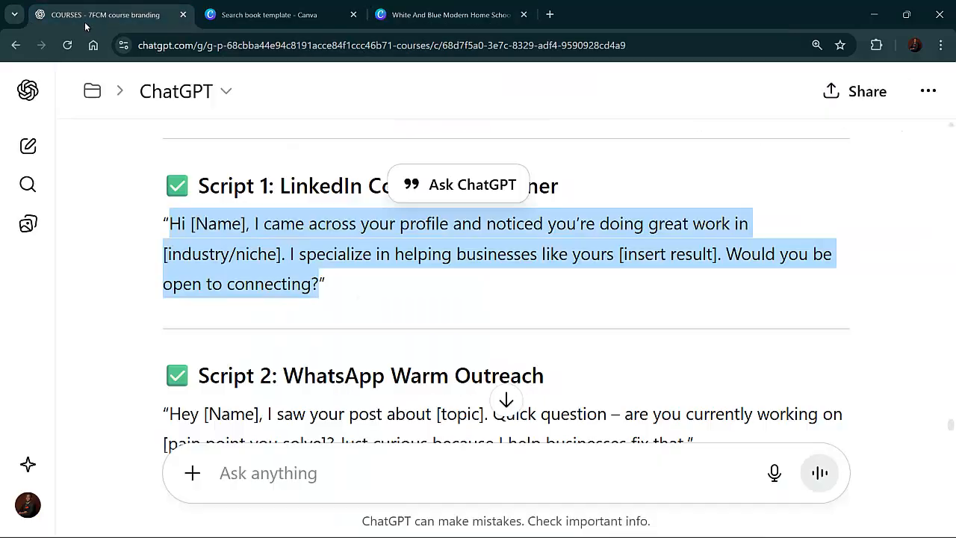
scroll(372, 340, down, 1)
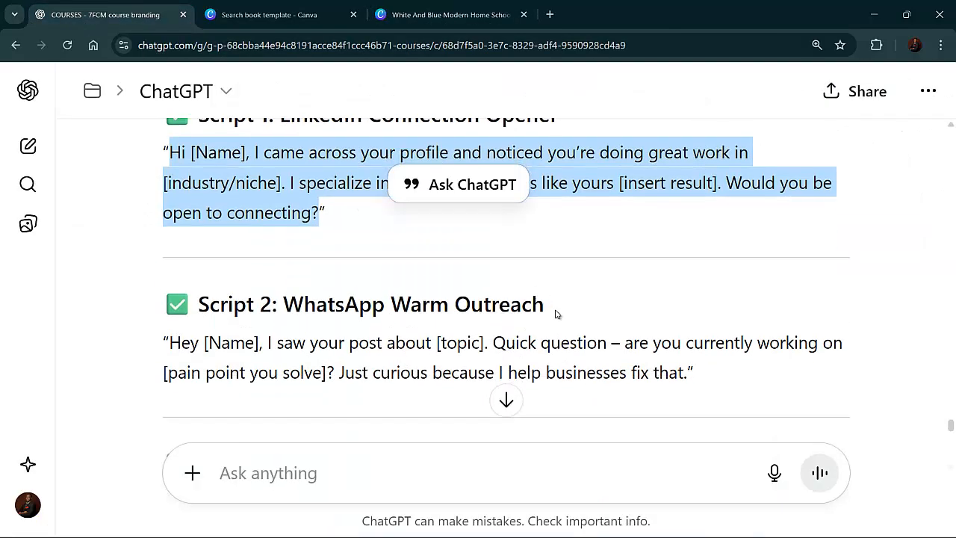
drag(555, 313, 212, 310)
right_click(212, 309)
click(233, 330)
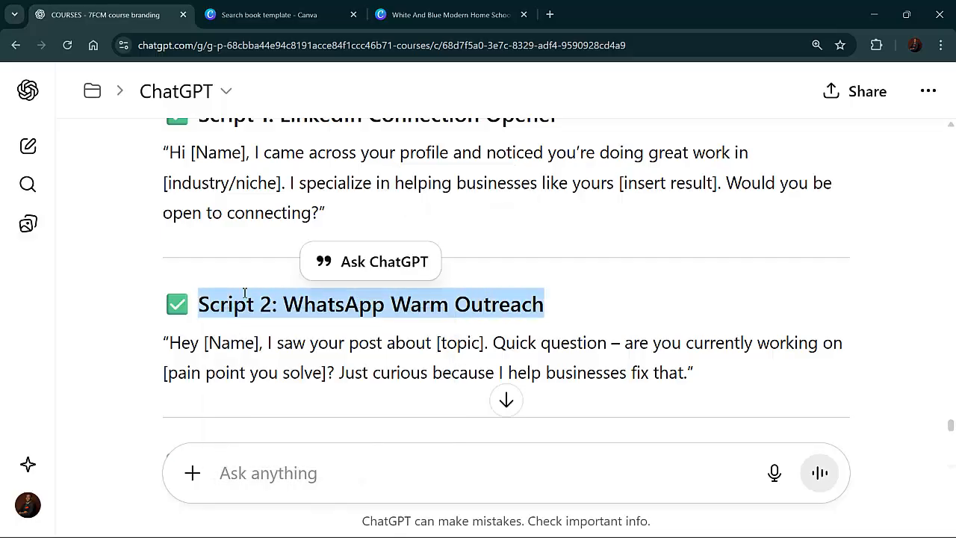
click(381, 19)
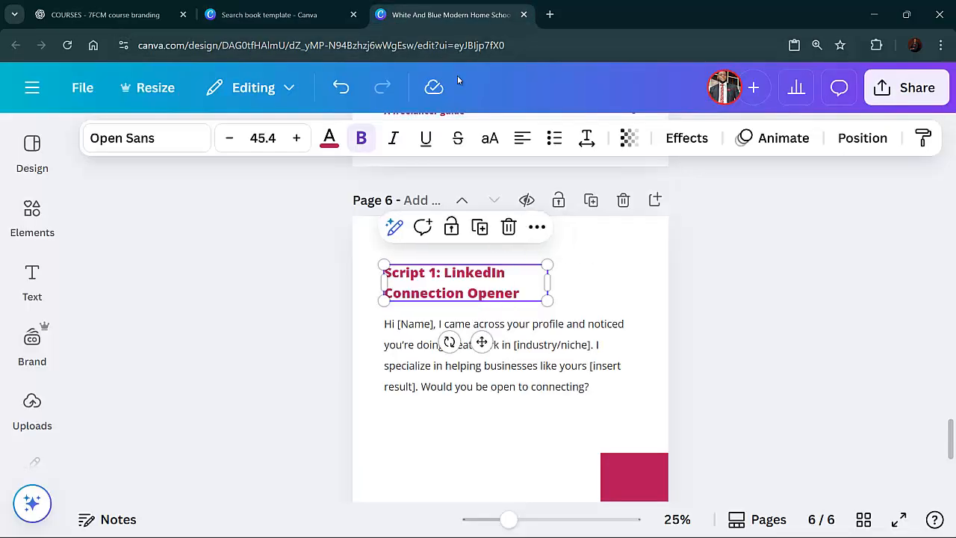
double_click(478, 275)
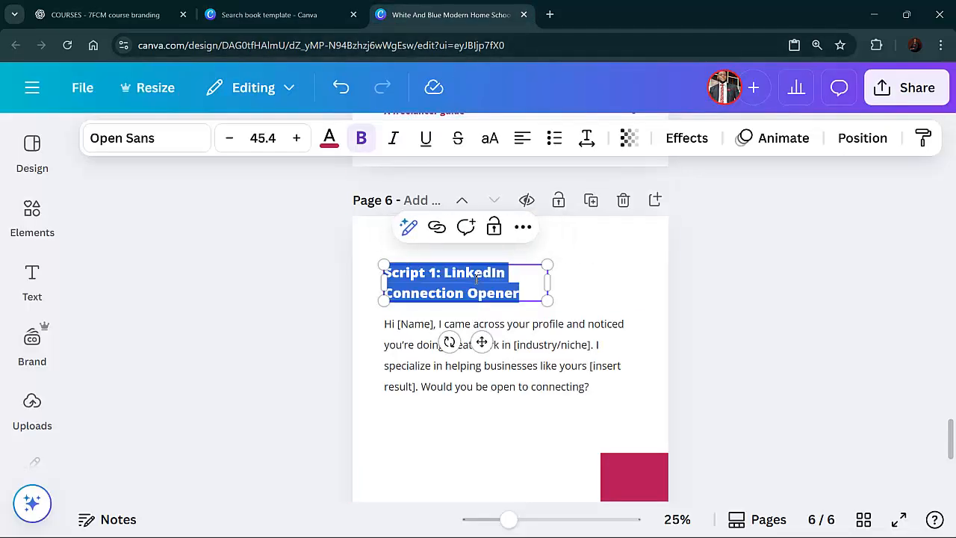
key(ctrl+v)
click(503, 365)
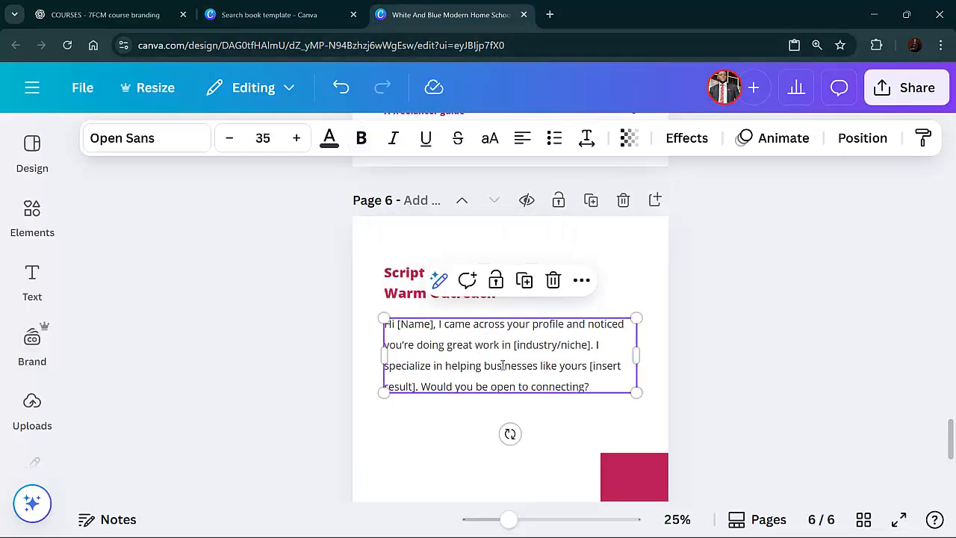
Replace the Script 2 page's body text with the WhatsApp Warm Outreach message copied from ChatGPT
double_click(502, 366)
click(78, 16)
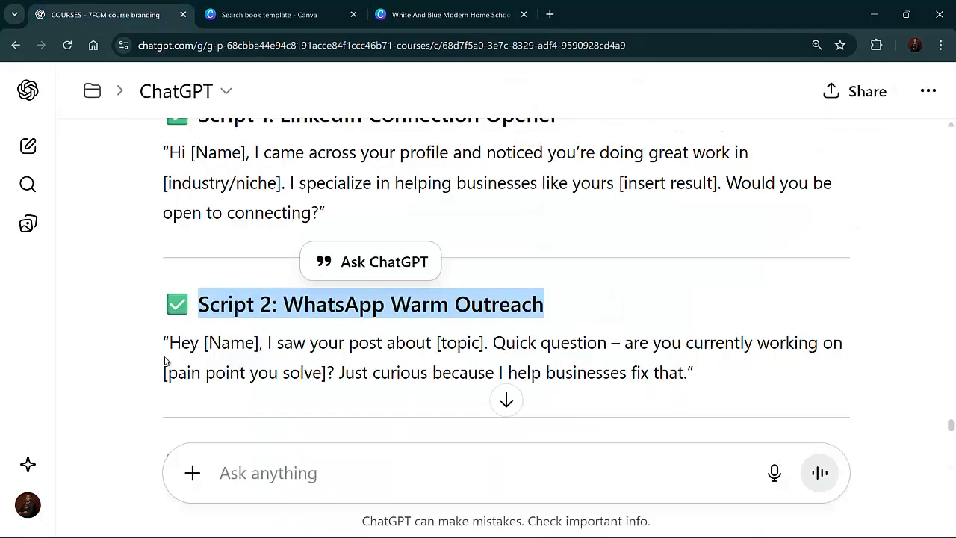
drag(171, 343, 695, 387)
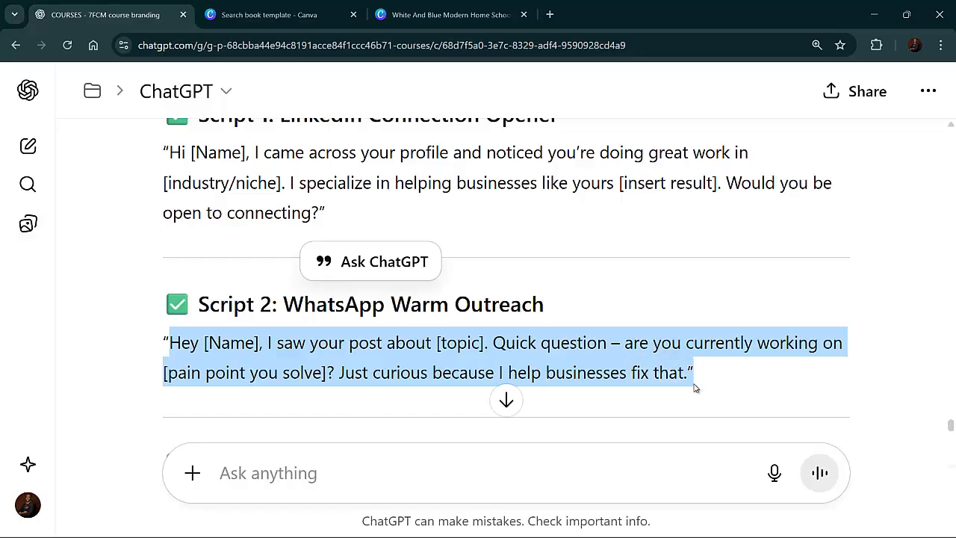
right_click(616, 366)
click(635, 375)
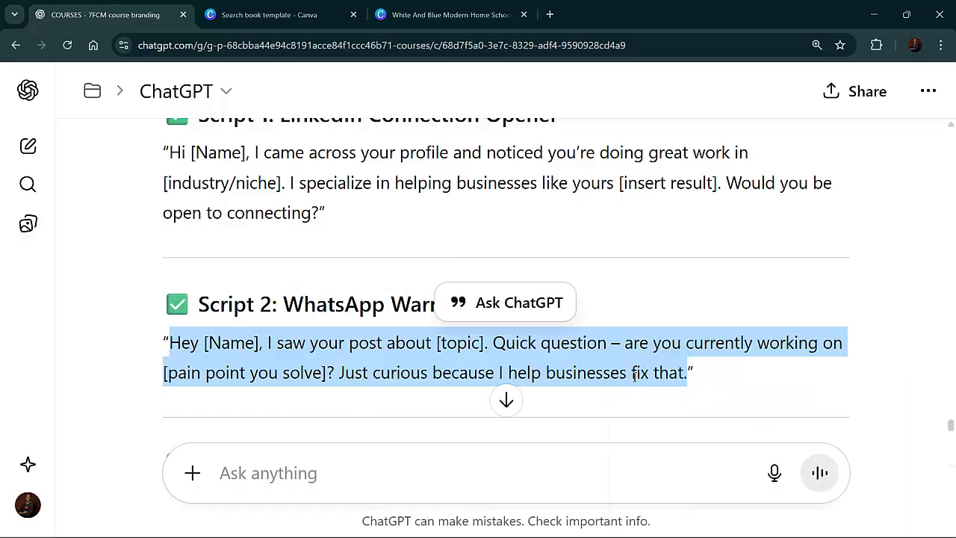
click(445, 15)
key(ctrl+a)
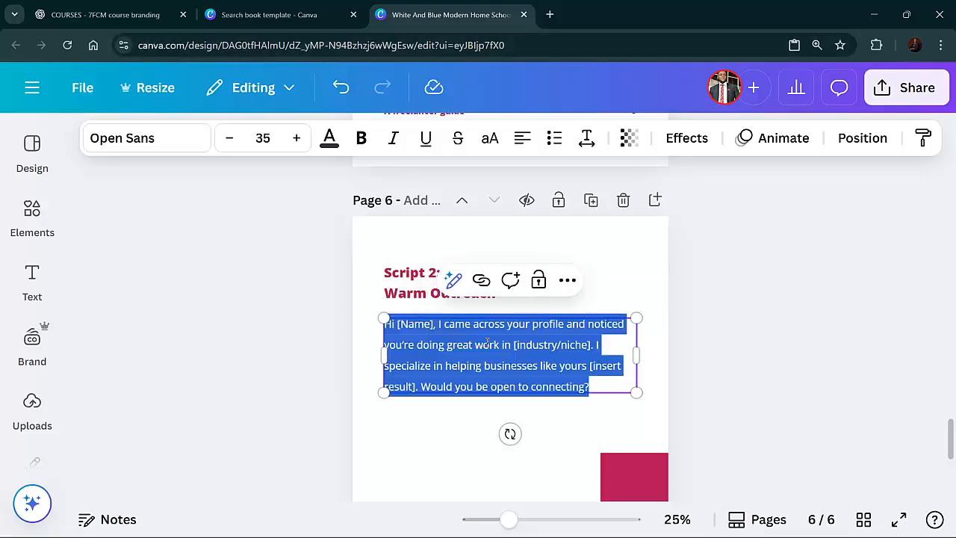
key(ctrl+v)
Duplicate the Script 2 page and replace the copy's heading with "Script 3: Facebook Group DM" copied from ChatGPT
scroll(504, 390, down, 4)
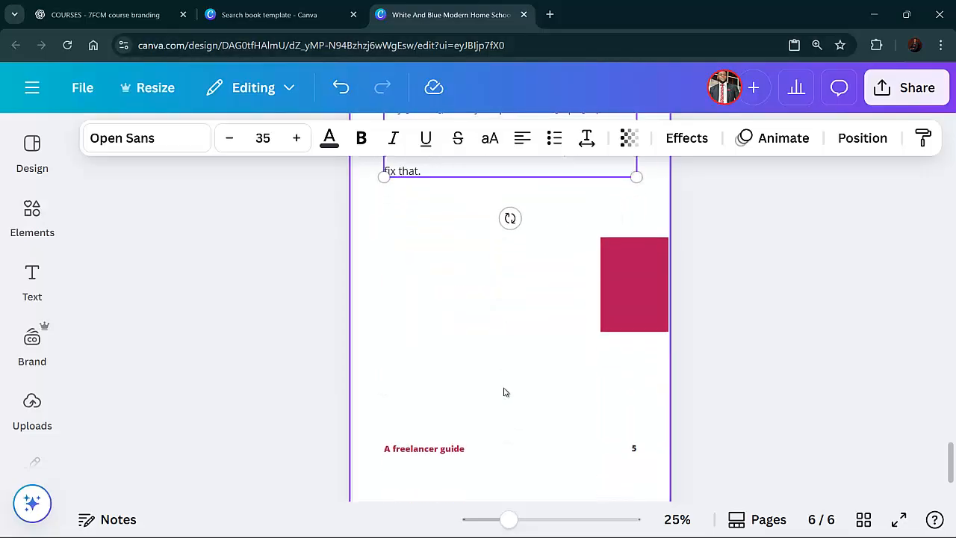
scroll(525, 387, up, 2)
scroll(523, 387, up, 3)
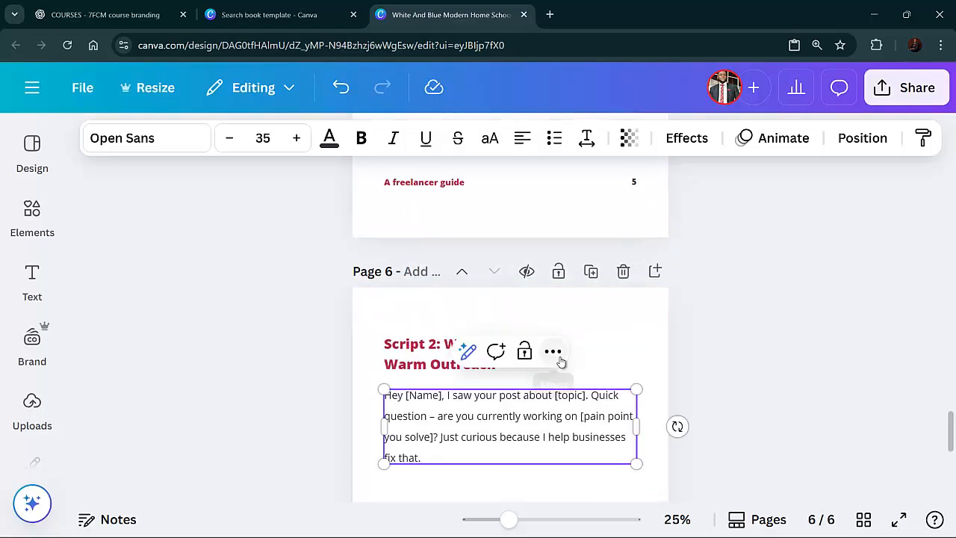
click(556, 352)
key(Escape)
click(595, 377)
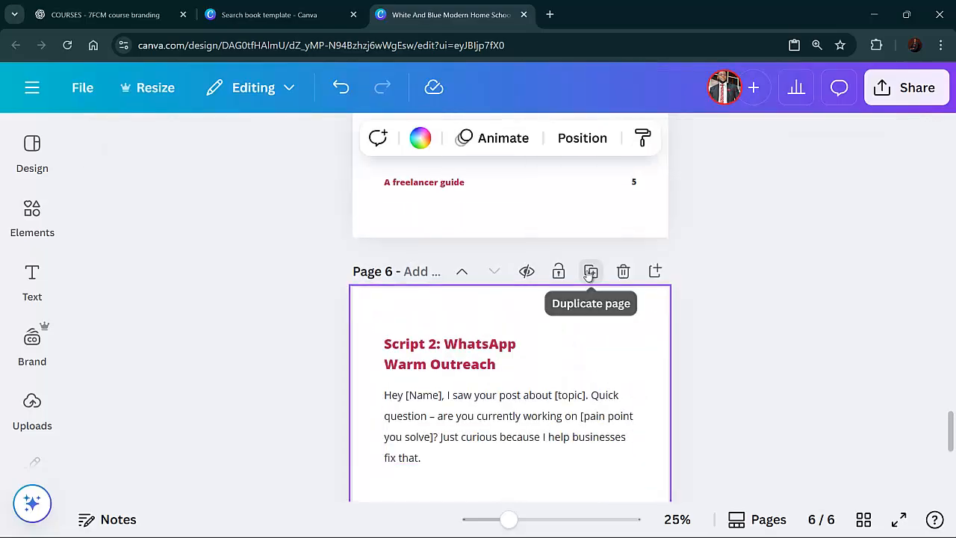
click(591, 272)
scroll(529, 281, down, 2)
click(500, 222)
click(501, 222)
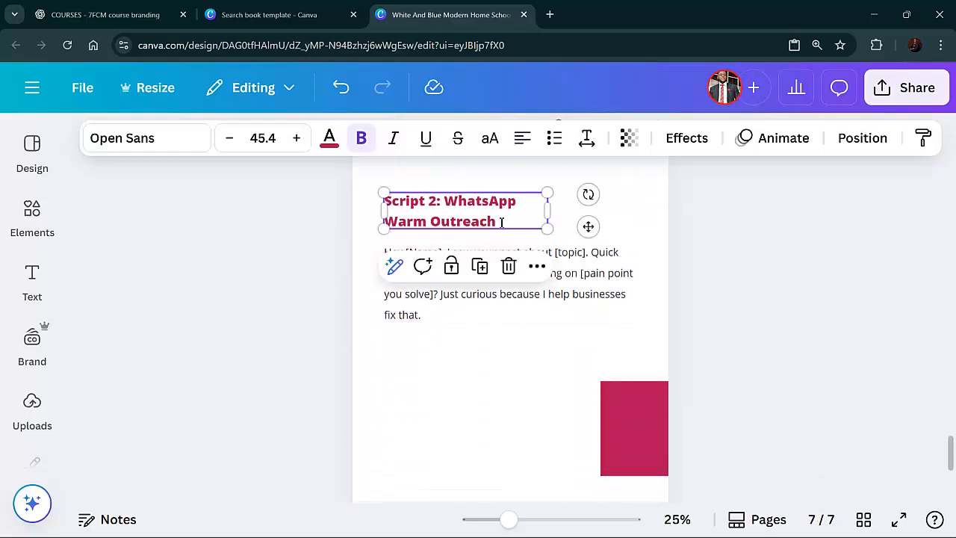
key(ctrl+a)
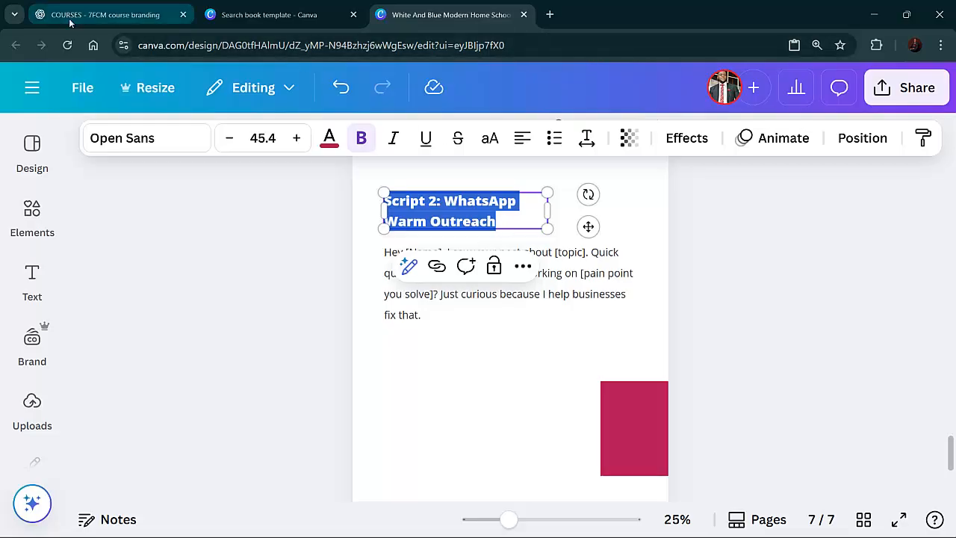
click(104, 14)
scroll(365, 302, down, 1)
scroll(365, 302, down, 2)
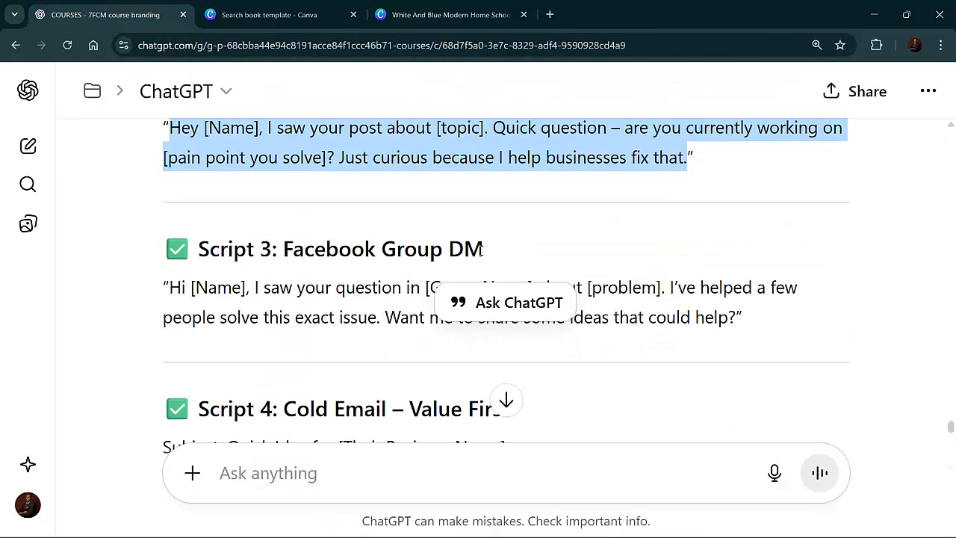
drag(482, 250, 205, 258)
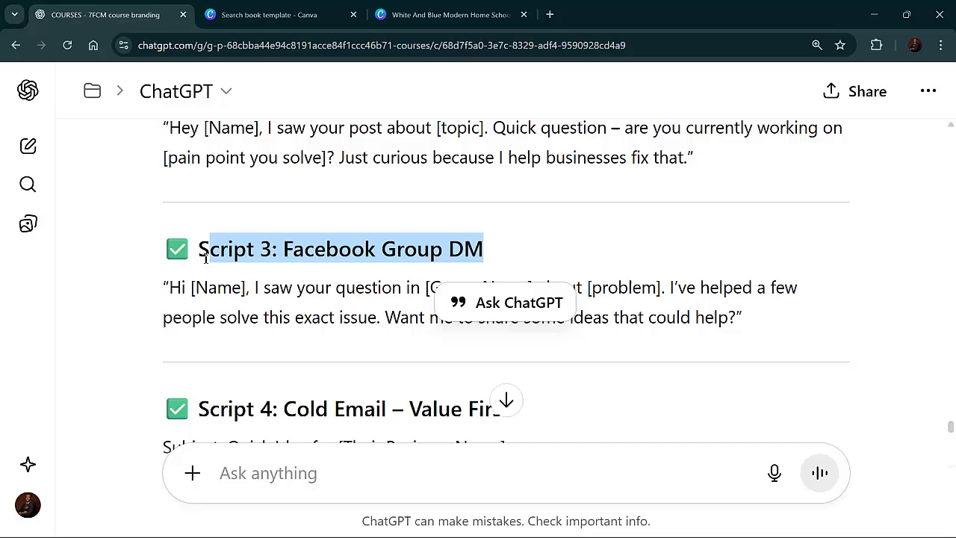
right_click(251, 261)
click(326, 278)
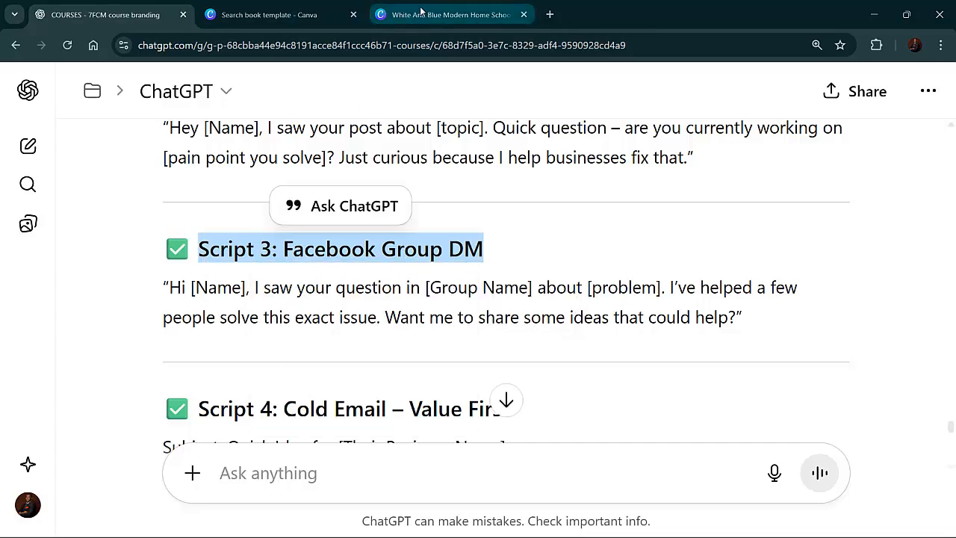
click(446, 14)
double_click(460, 210)
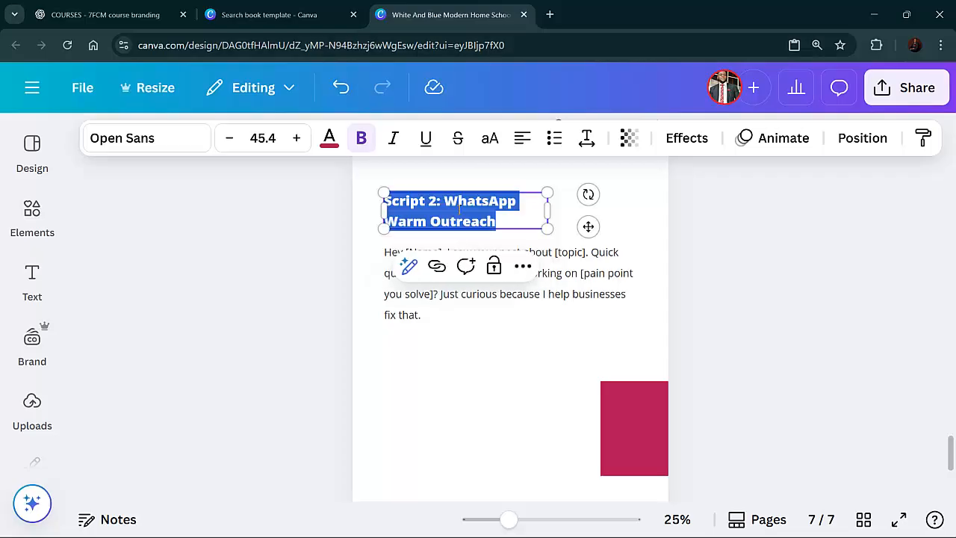
key(ctrl+v)
Replace the Script 3 page's body text with the Facebook Group DM message copied from ChatGPT
click(534, 273)
click(534, 273)
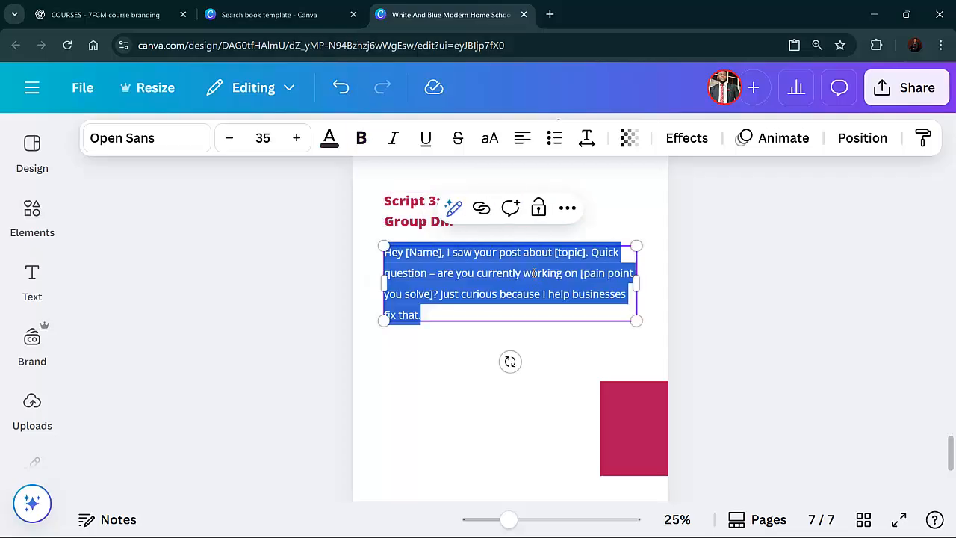
click(104, 14)
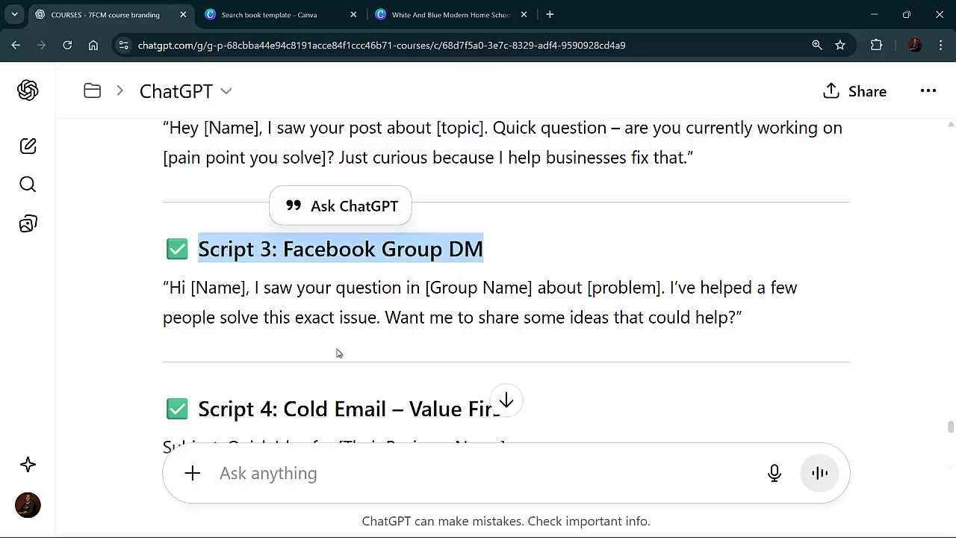
drag(169, 288, 513, 348)
drag(616, 341, 673, 334)
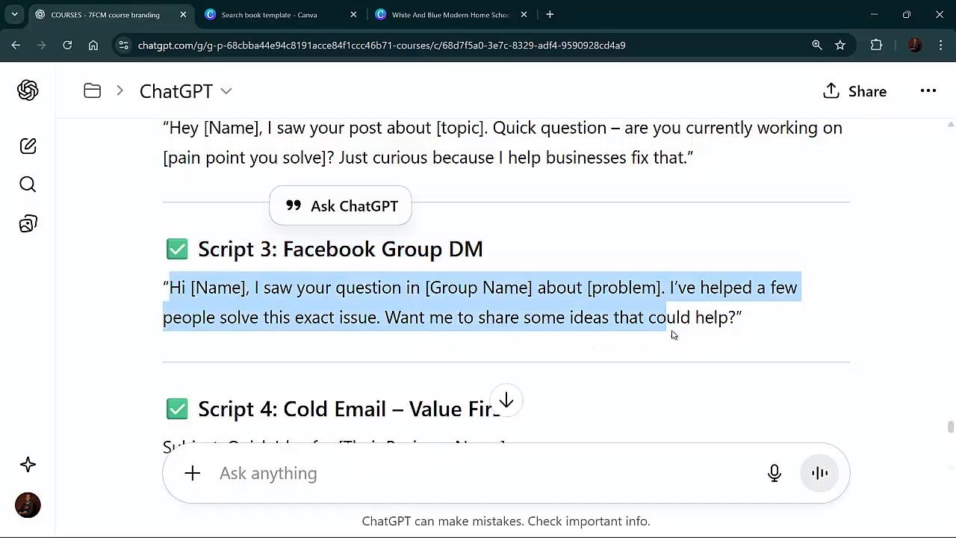
right_click(731, 327)
click(613, 340)
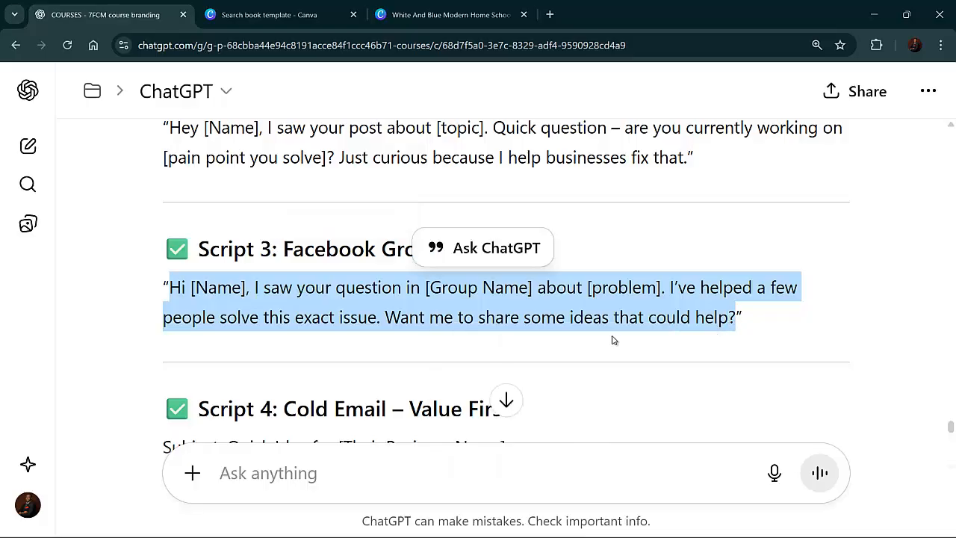
click(448, 14)
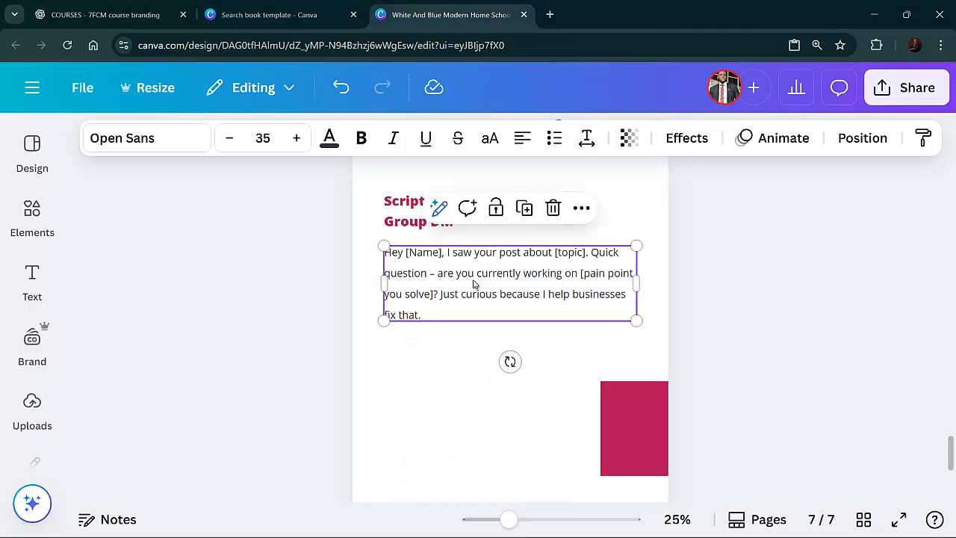
double_click(476, 282)
key(ctrl+v)
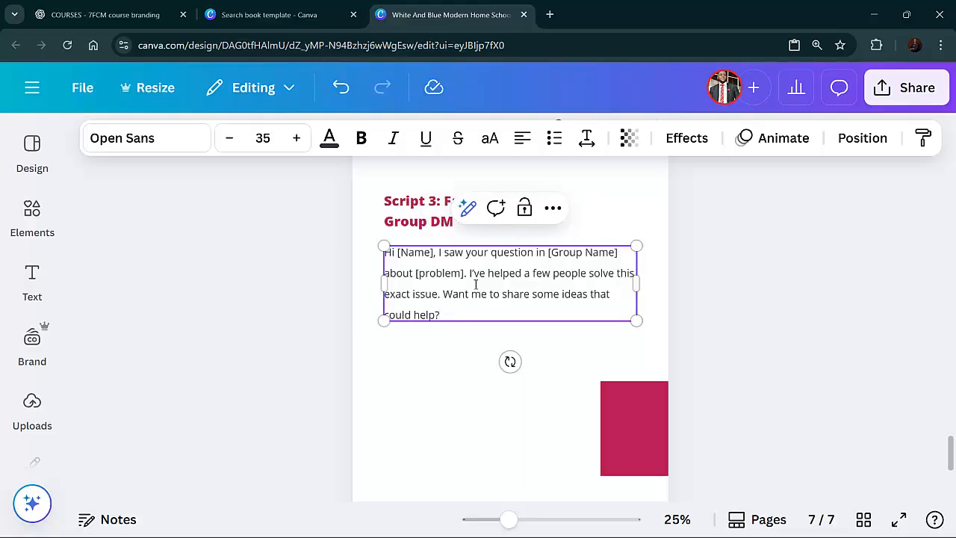
Duplicate the Script 3 page and replace the copy's heading with "Script 4: Cold Email – Value First" copied from ChatGPT
scroll(468, 386, down, 3)
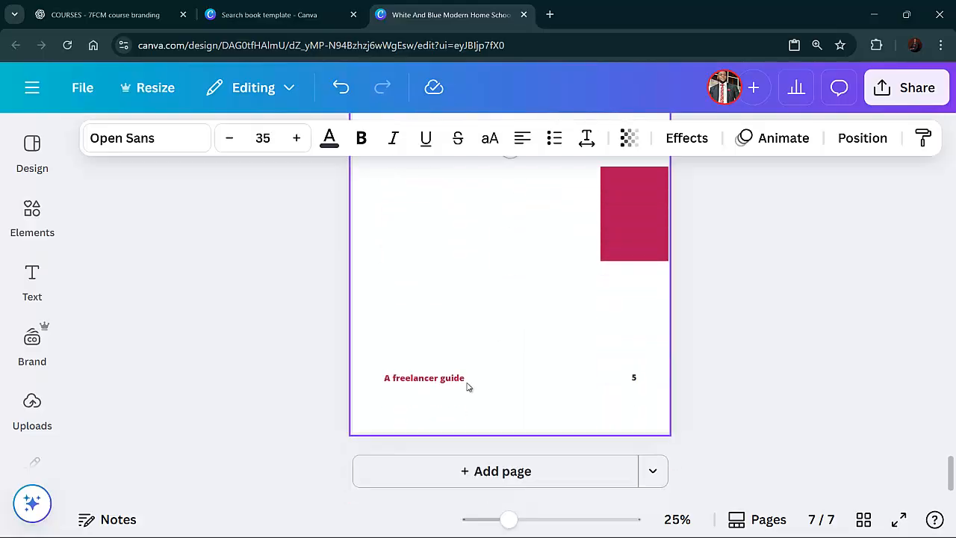
scroll(468, 386, up, 5)
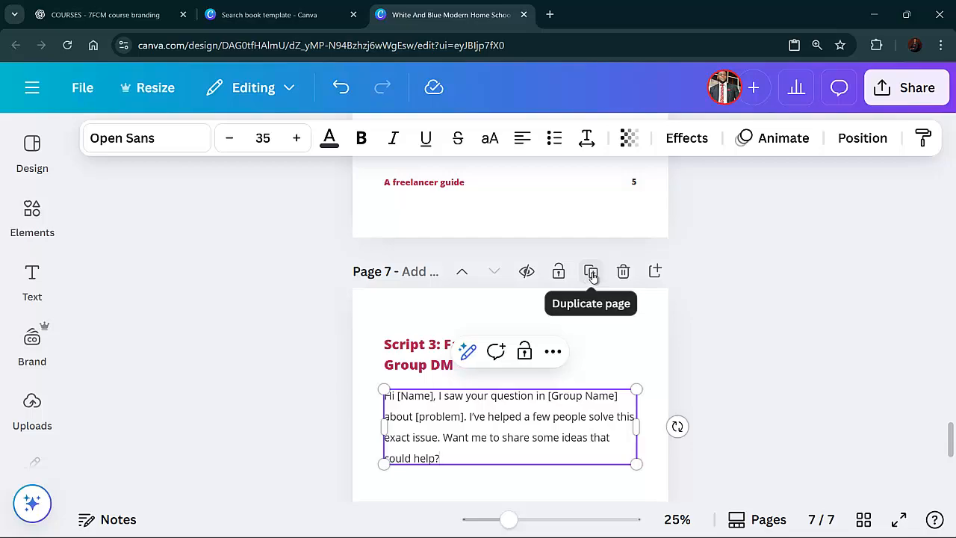
click(591, 272)
click(463, 359)
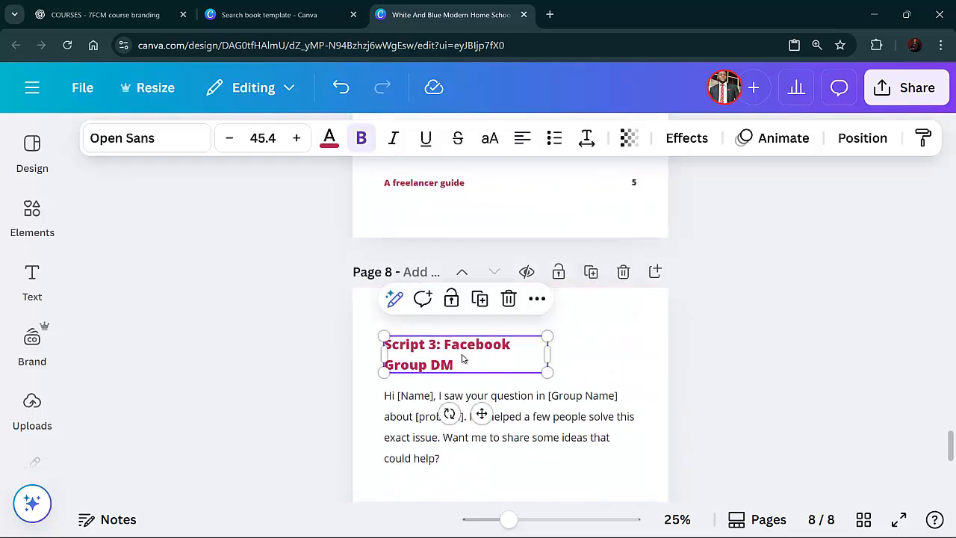
double_click(462, 360)
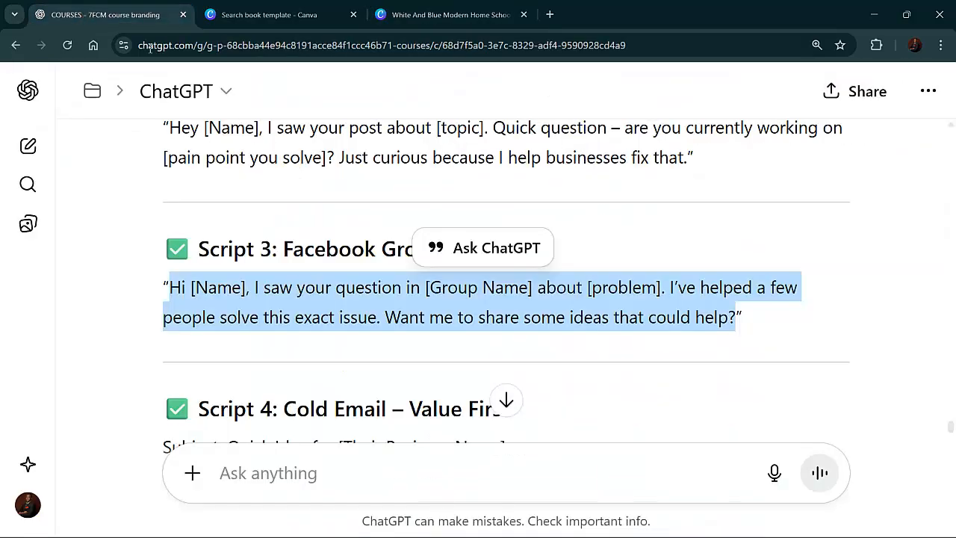
click(82, 15)
scroll(388, 245, down, 2)
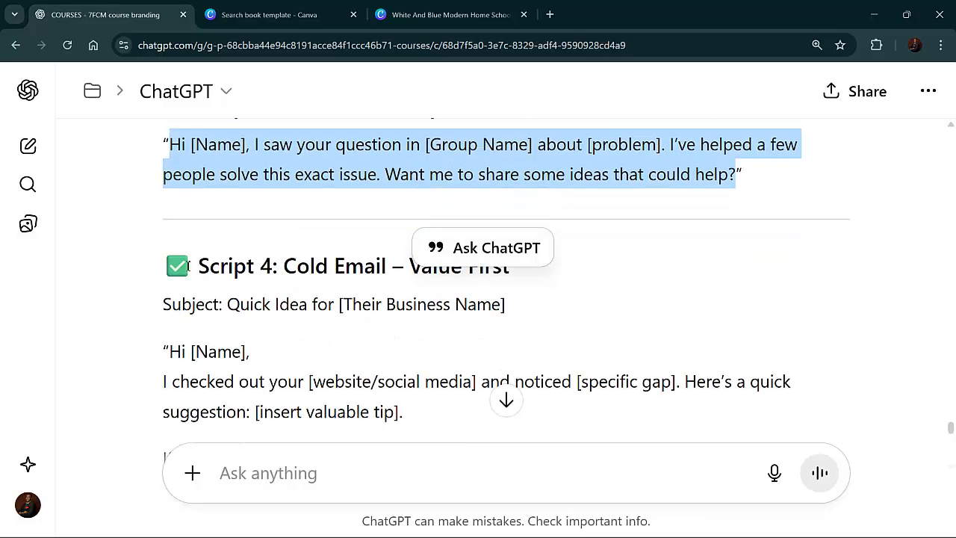
drag(201, 265, 515, 279)
right_click(456, 282)
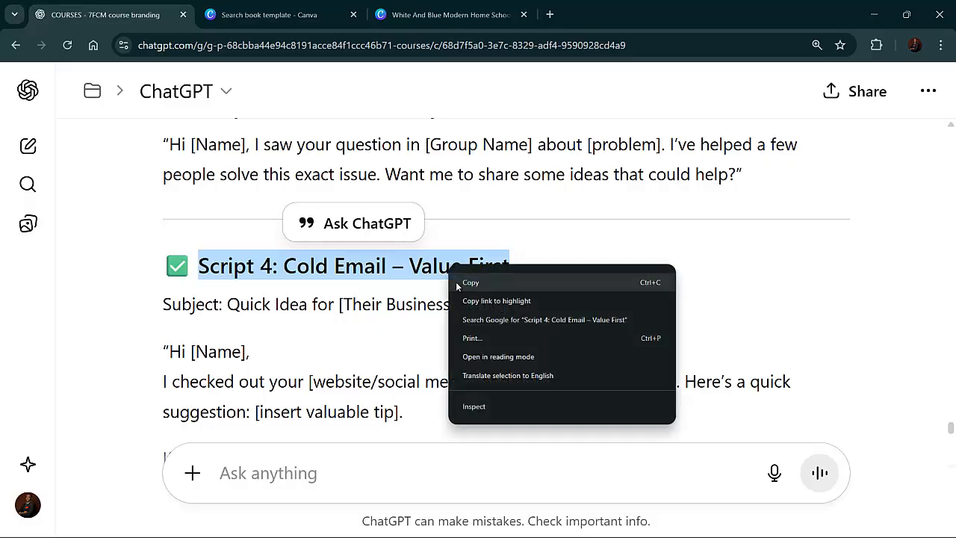
click(459, 280)
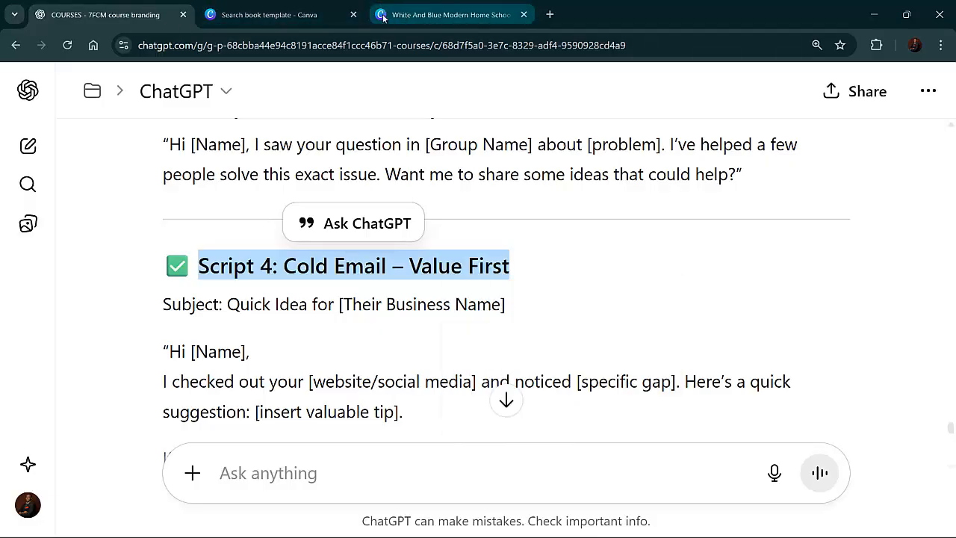
click(407, 14)
click(390, 344)
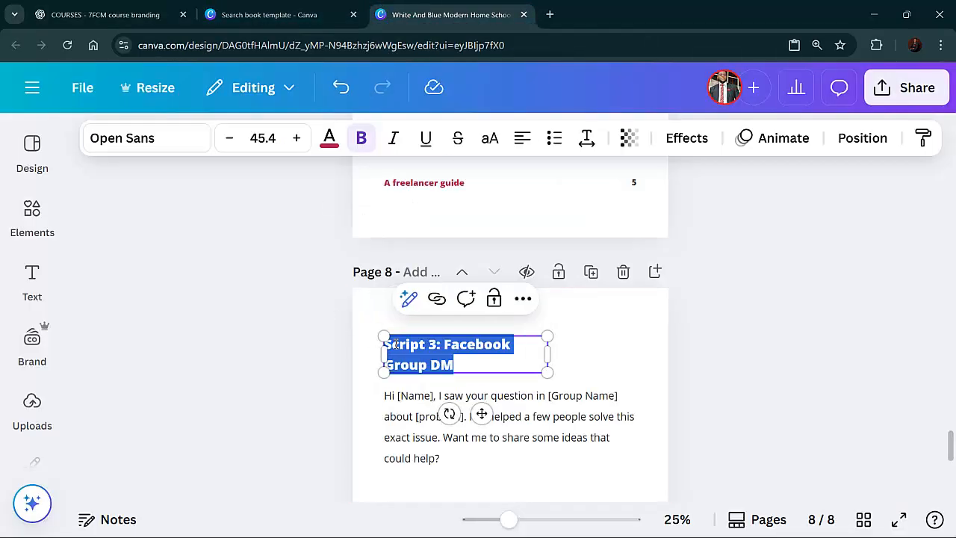
key(ctrl+v)
Replace the Script 4 page's body text with the cold email subject and message from ChatGPT
click(425, 396)
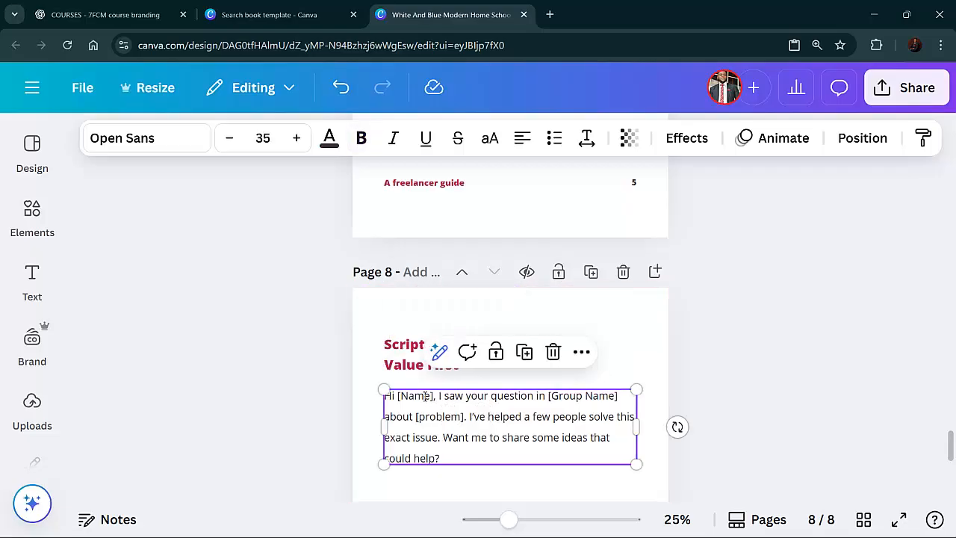
click(425, 396)
click(160, 17)
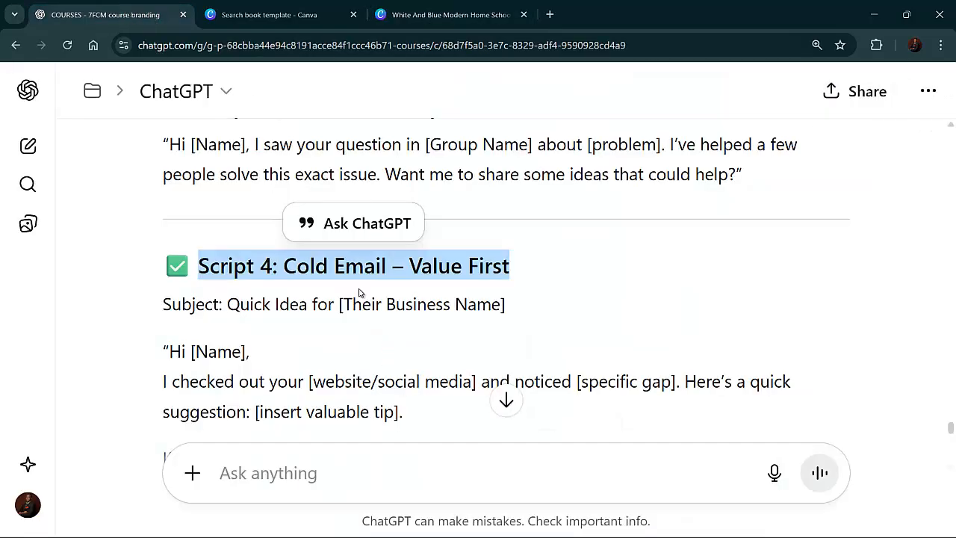
scroll(312, 305, down, 1)
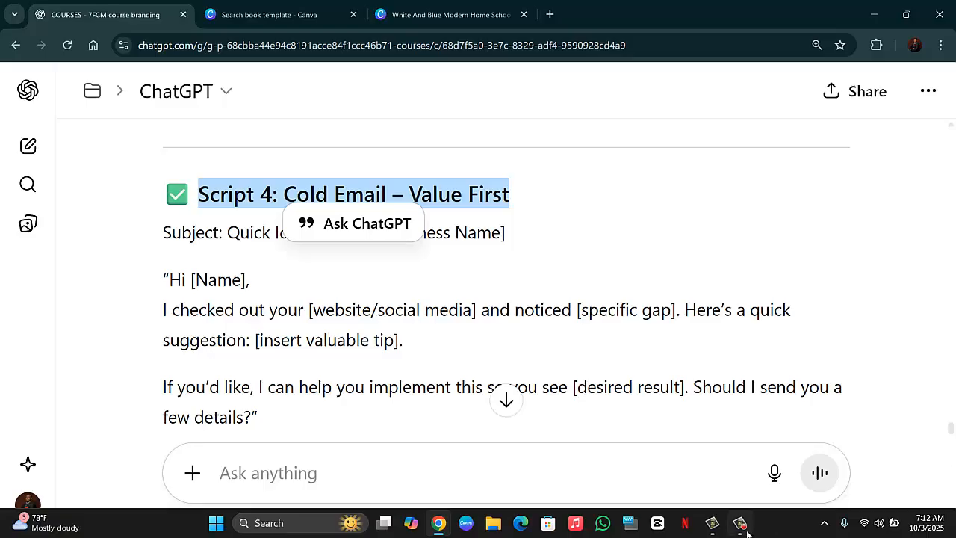
click(747, 532)
click(785, 493)
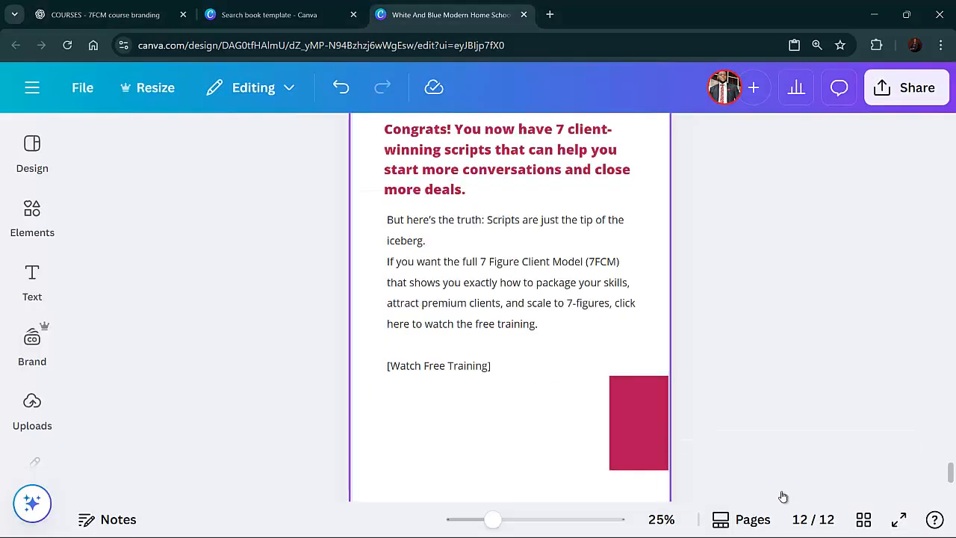
Scroll through the whole document from cover to closing page to review all script pages
scroll(782, 496, down, 2)
scroll(783, 496, up, 10)
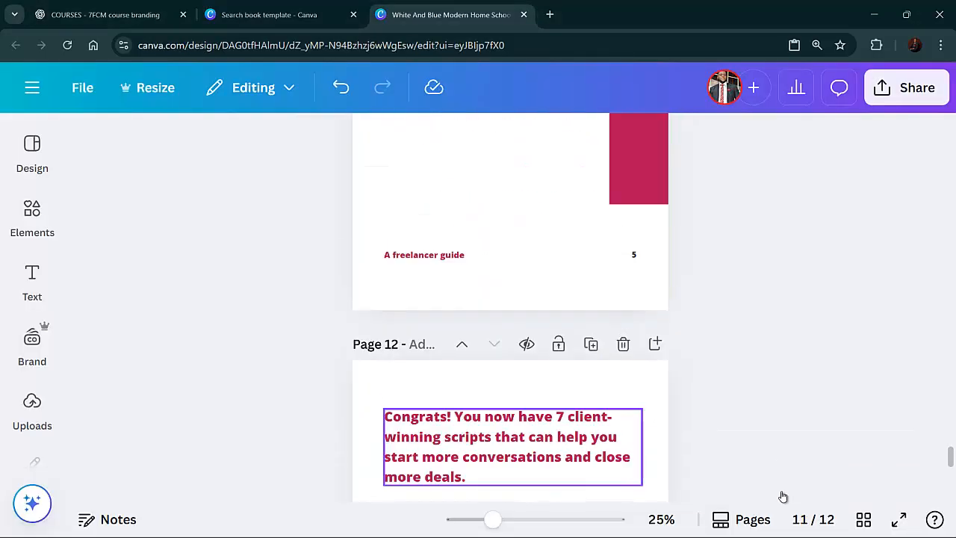
scroll(783, 496, up, 10)
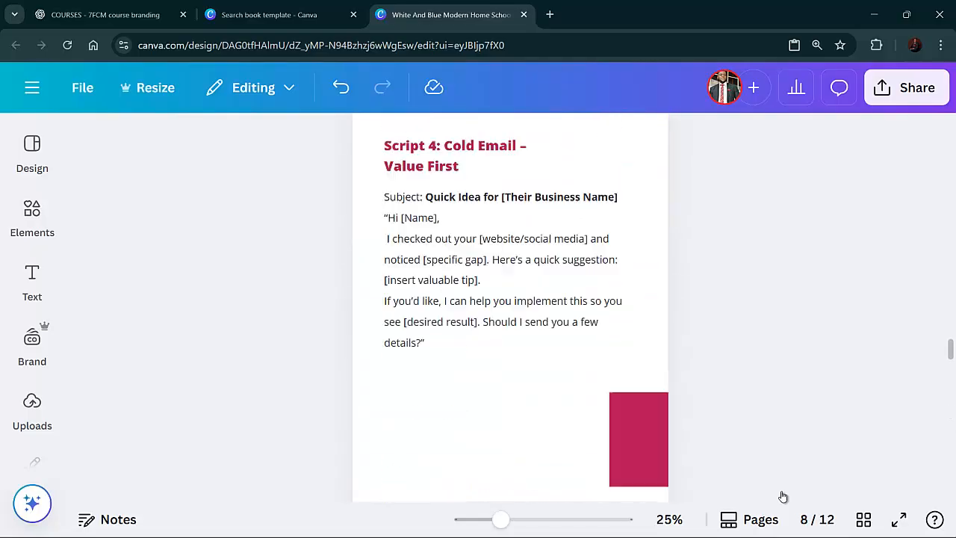
scroll(783, 496, up, 10)
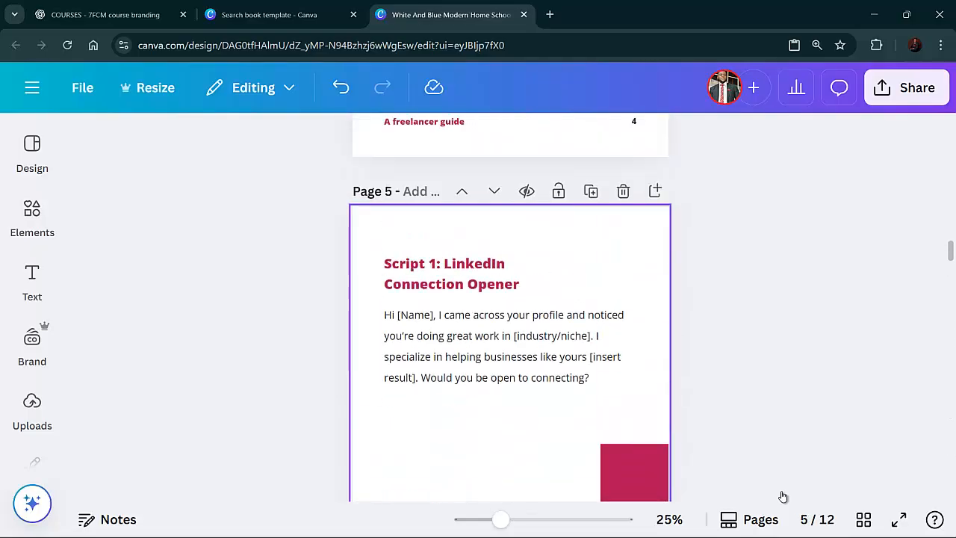
scroll(783, 496, up, 10)
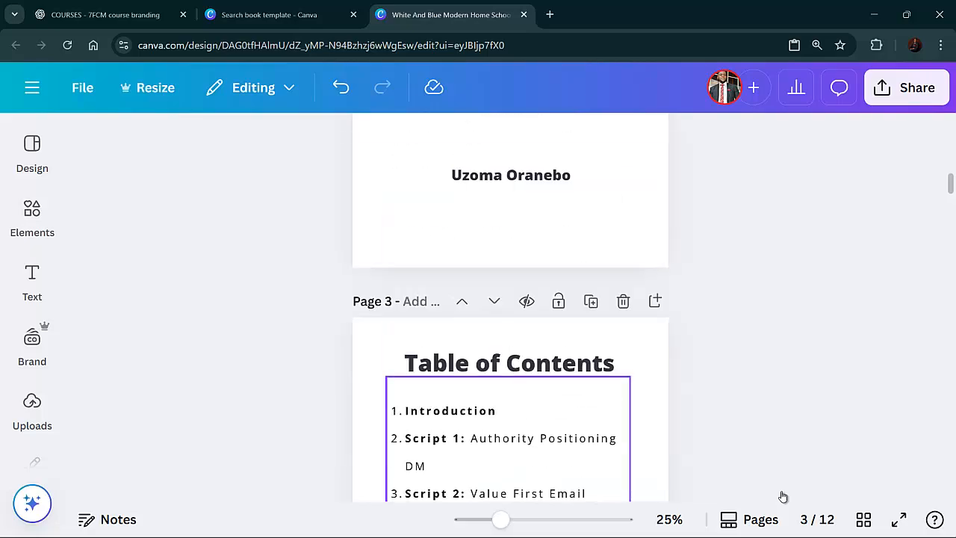
scroll(783, 496, up, 3)
scroll(783, 497, down, 8)
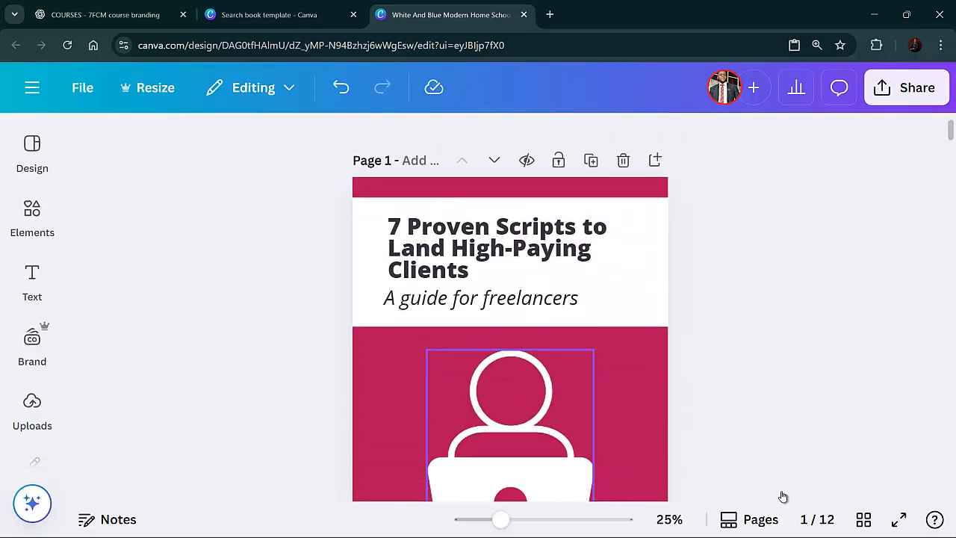
scroll(783, 496, down, 10)
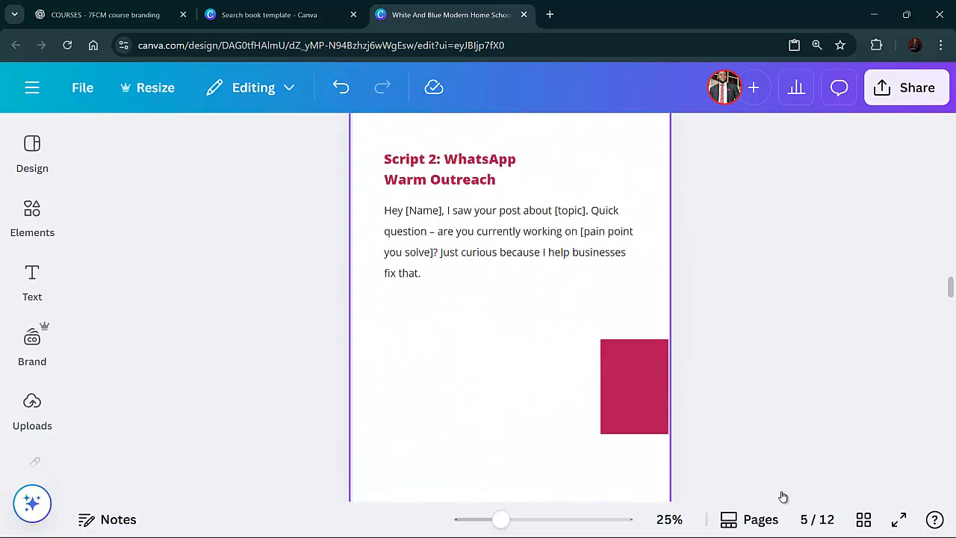
scroll(783, 497, down, 10)
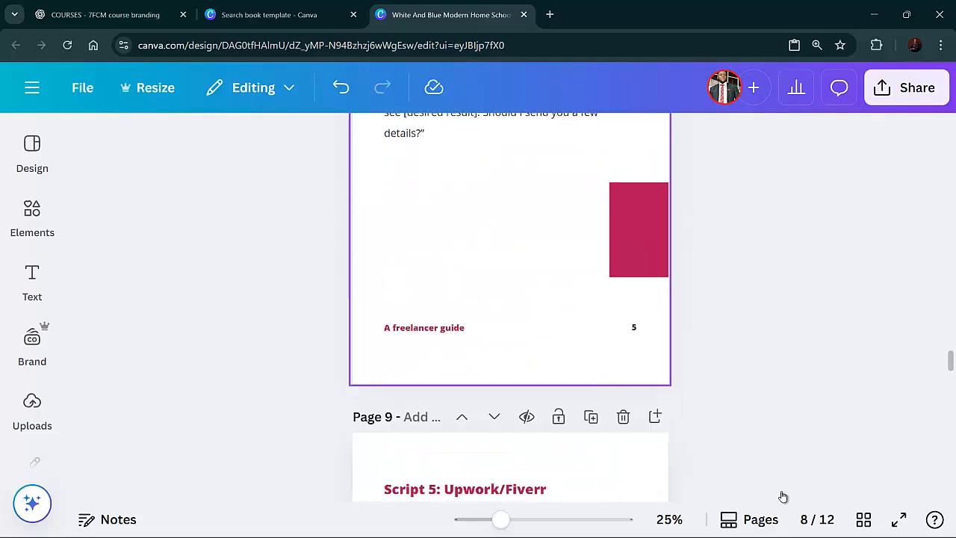
scroll(783, 496, down, 10)
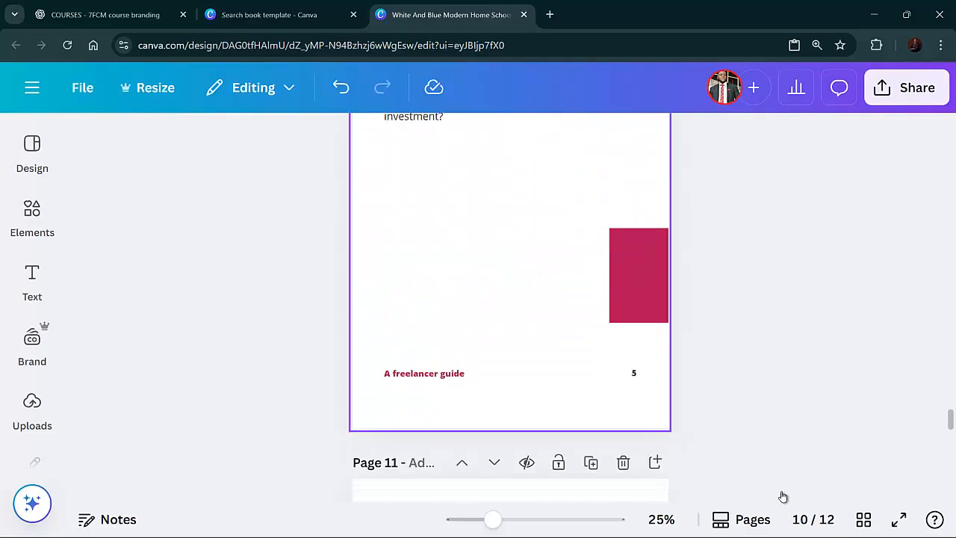
scroll(783, 496, down, 8)
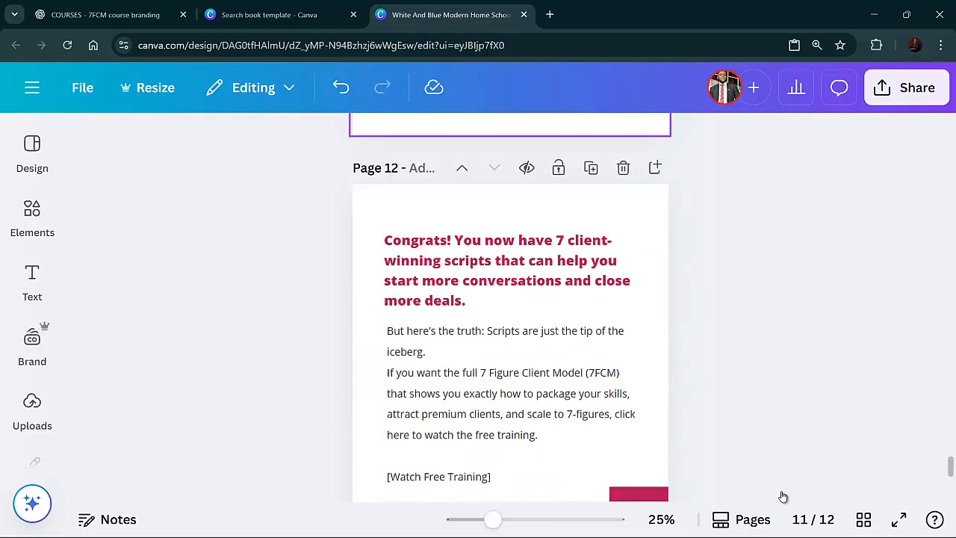
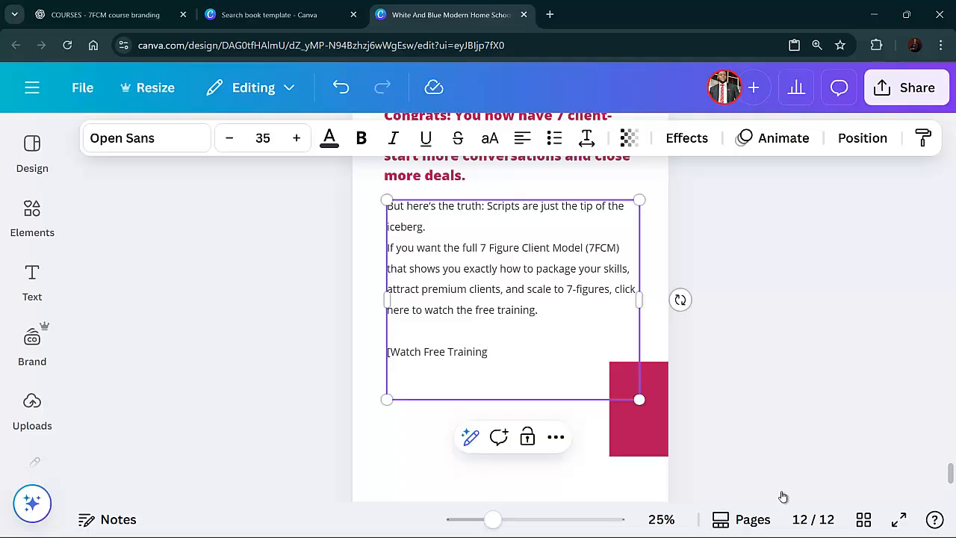
Delete the opening bracket before "Watch Free Training" in the closing page's body text
key(BackSpace)
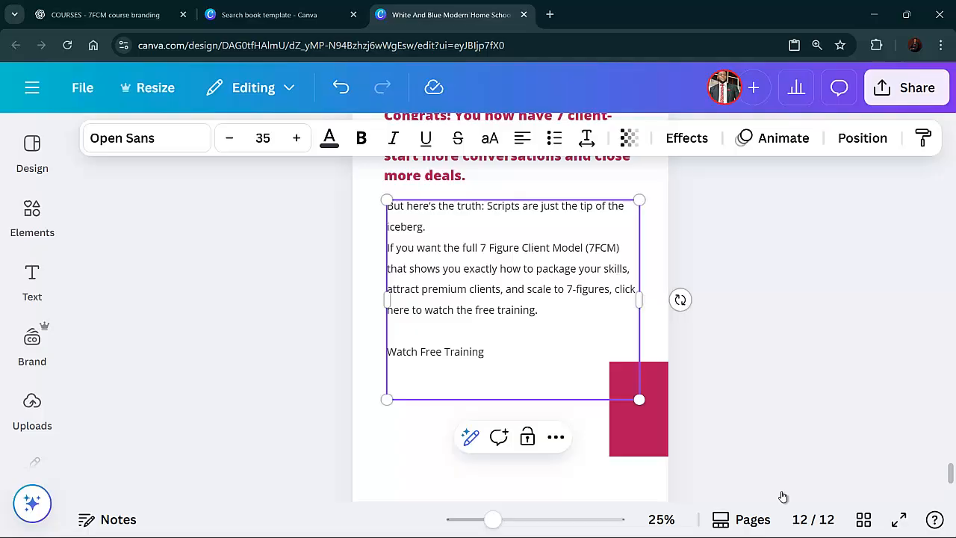
key(ctrl+a)
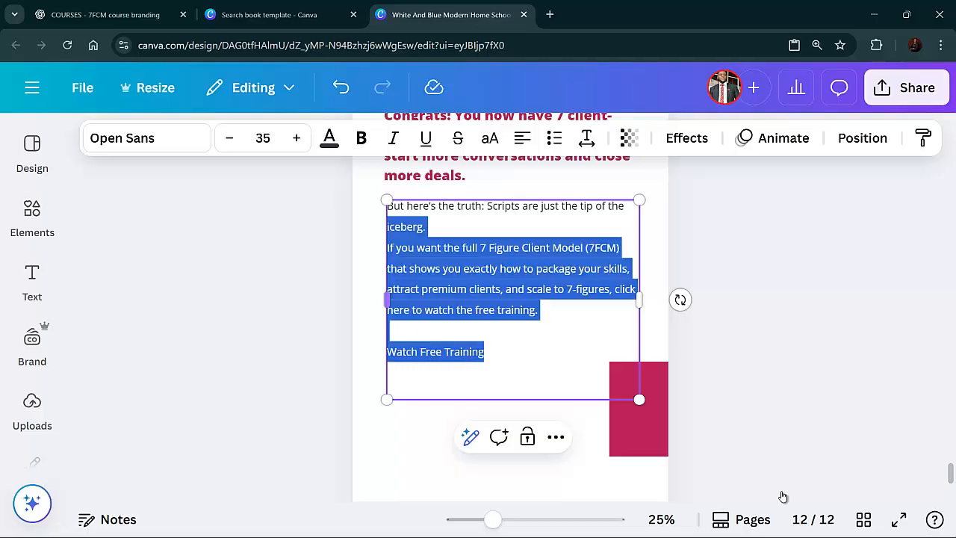
key(Right)
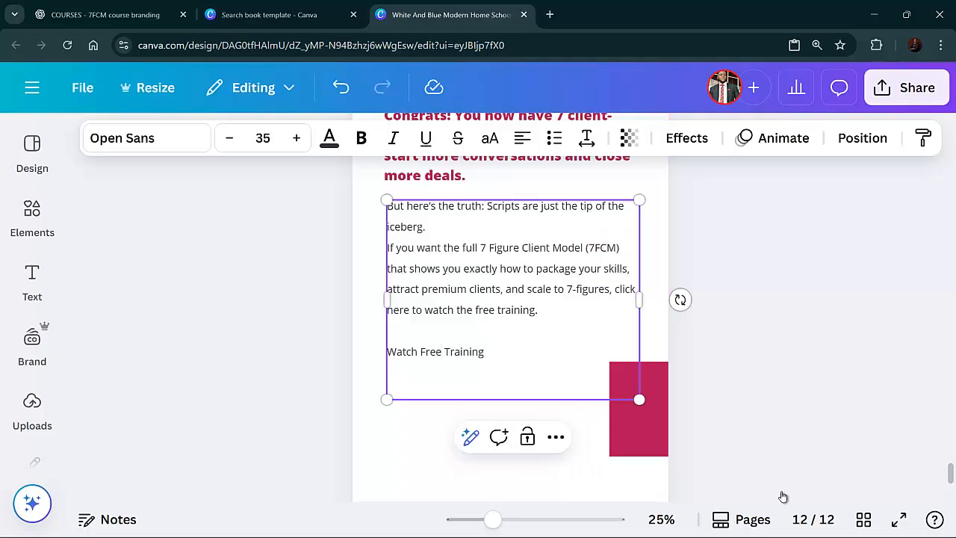
key(shift+Left)
key(shift+Left)
key(shift+Left)
key(shift+Left)
key(shift+Left)
key(shift+Left)
key(shift+Left)
key(shift+Left)
key(shift+Left)
key(shift+Left)
key(shift+Left)
key(shift+Left)
key(shift+Left)
key(shift+Left)
key(shift+Left)
key(shift+Left)
key(shift+Left)
key(shift+Left)
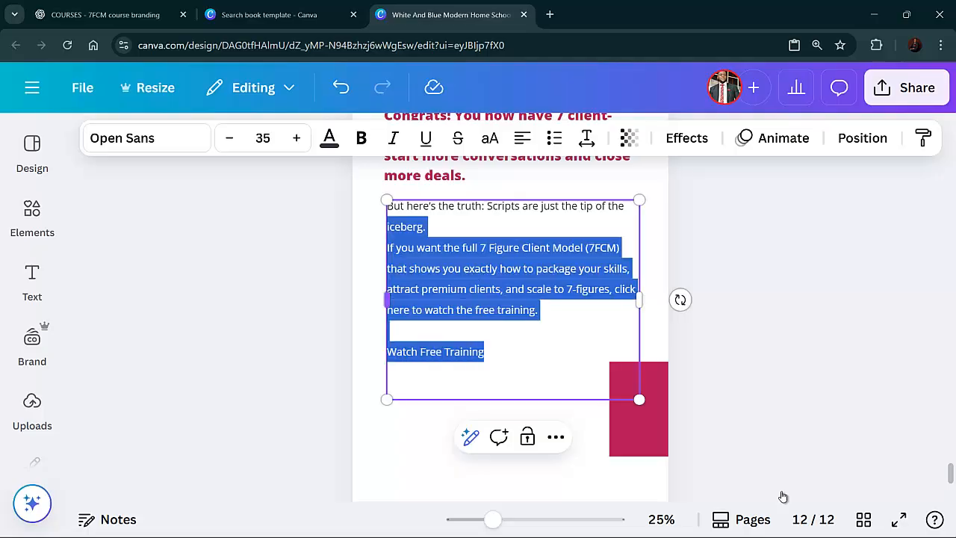
key(shift+Right)
key(shift+Right)
right_click(405, 356)
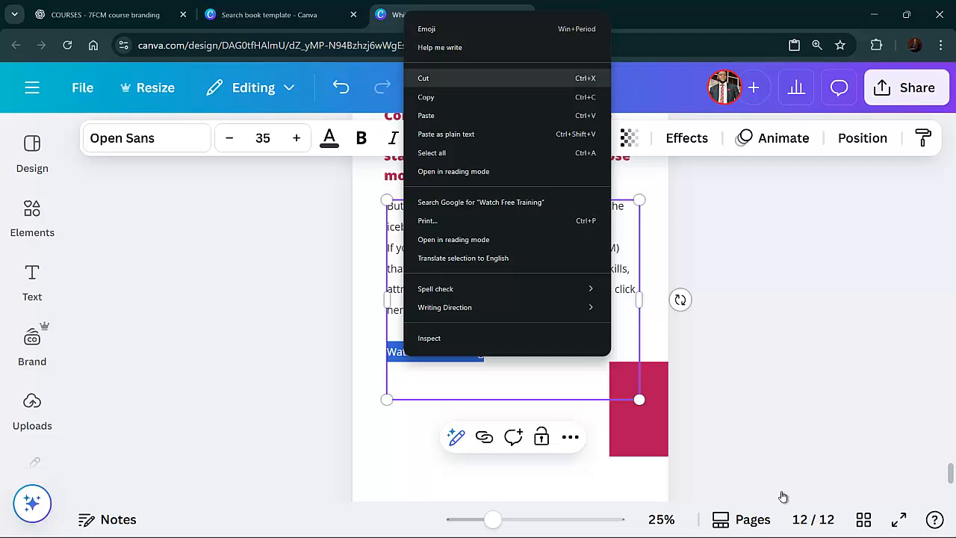
key(Escape)
Open YouTube in a new tab, go to your own channel's videos and search them for "freelancing"
key(ctrl+t)
key(ctrl+t)
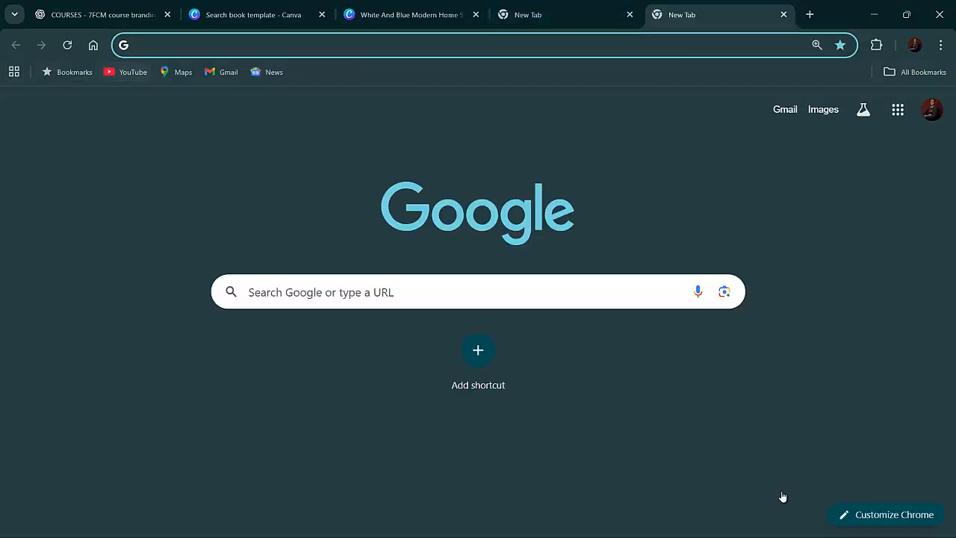
click(126, 72)
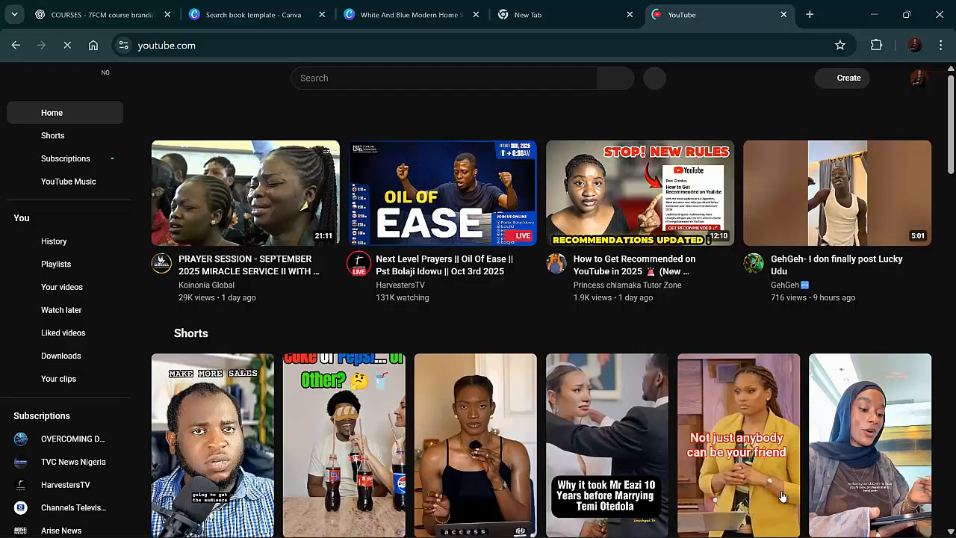
click(443, 78)
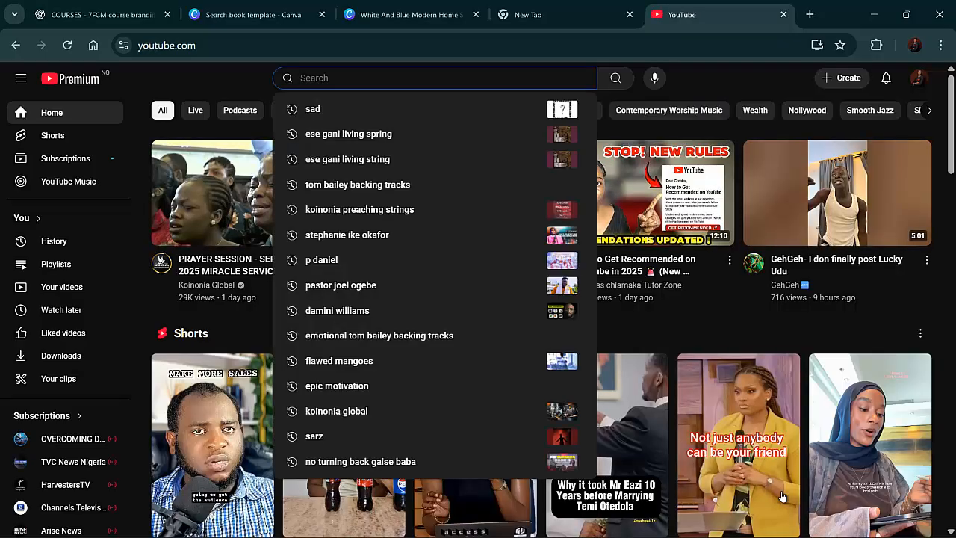
click(920, 78)
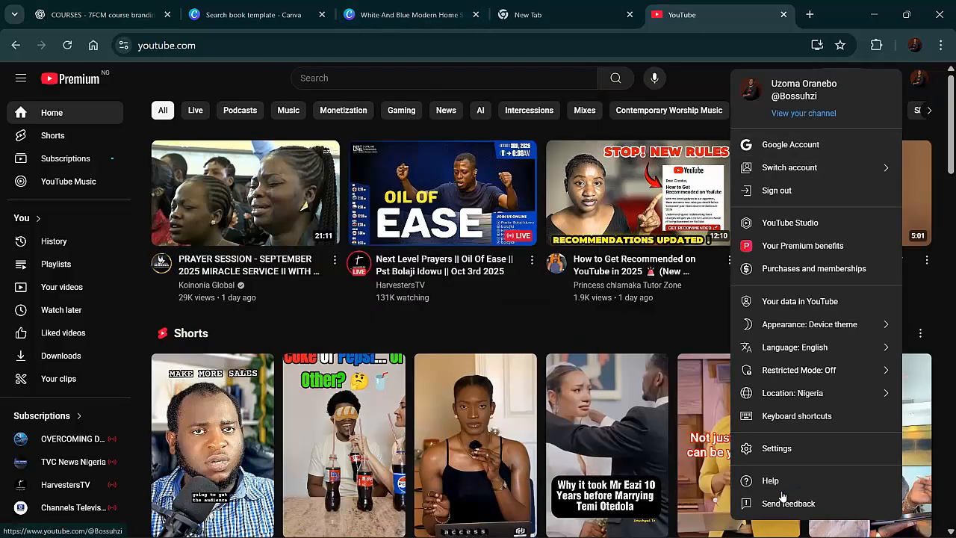
click(805, 113)
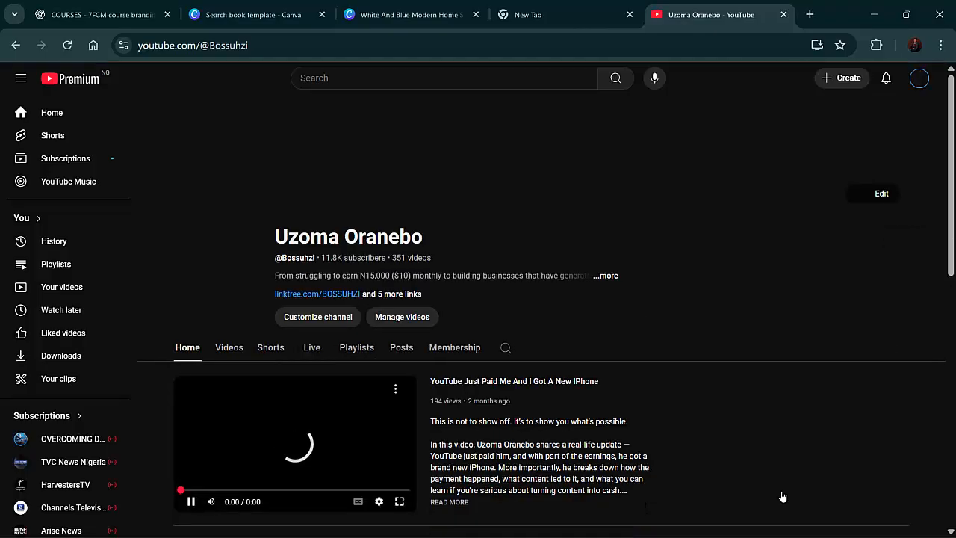
click(228, 347)
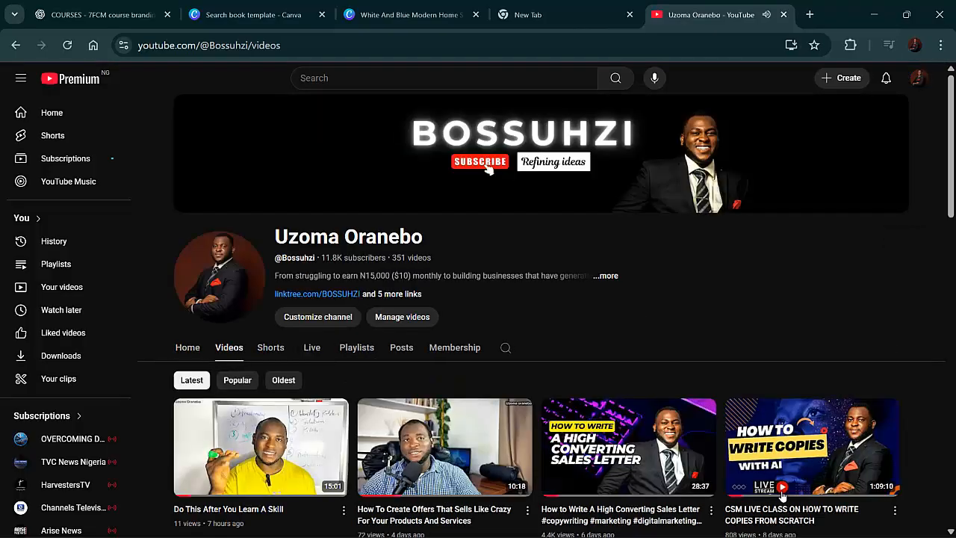
click(505, 348)
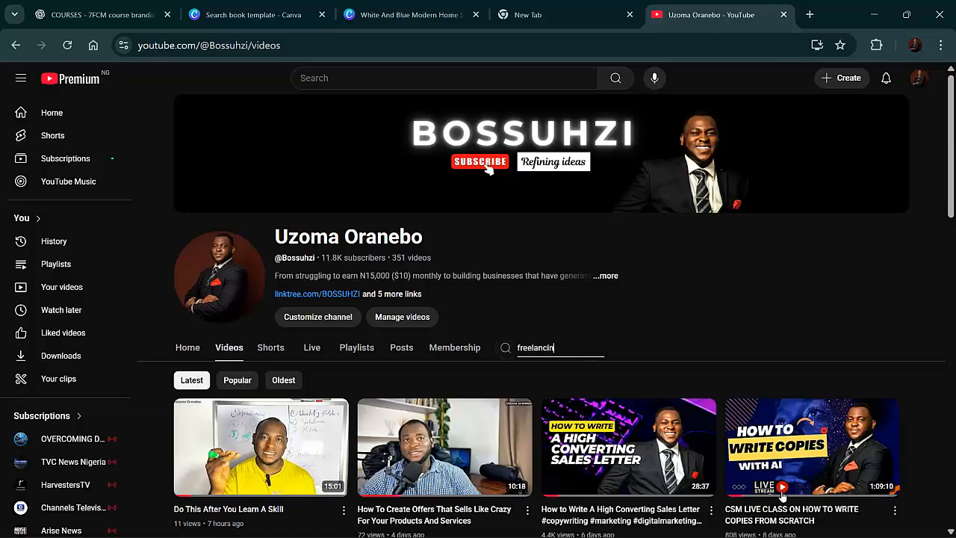
key(Return)
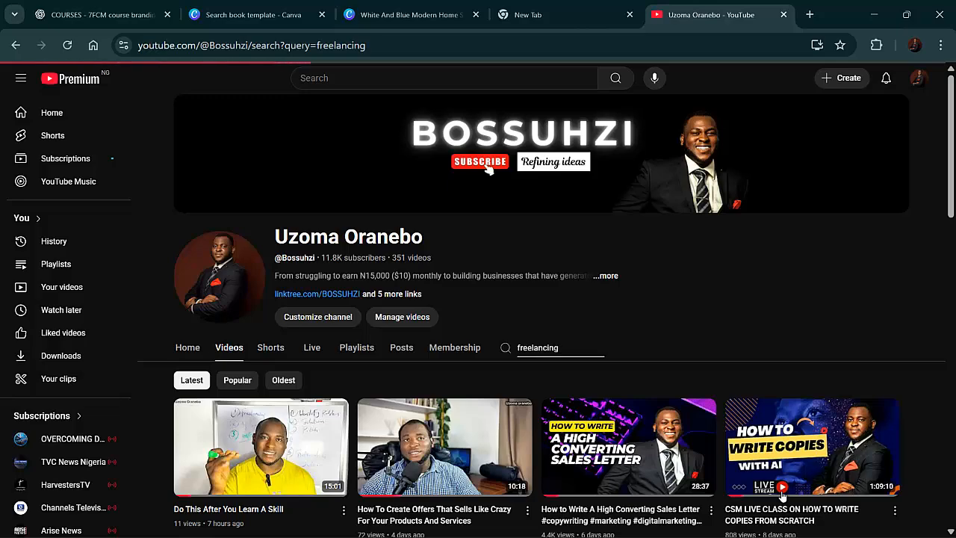
Scroll through the channel's freelancing search results to choose a video to link
scroll(782, 497, down, 1)
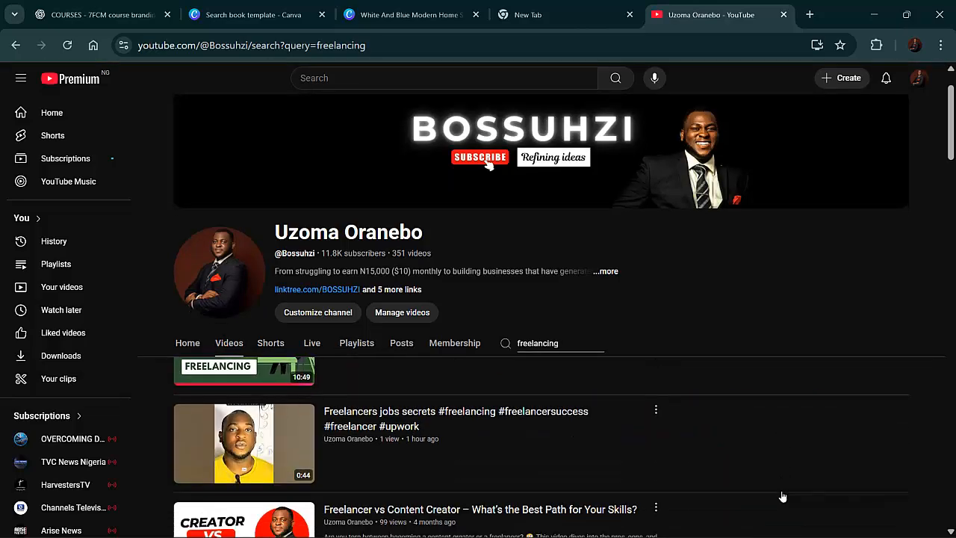
scroll(783, 497, down, 2)
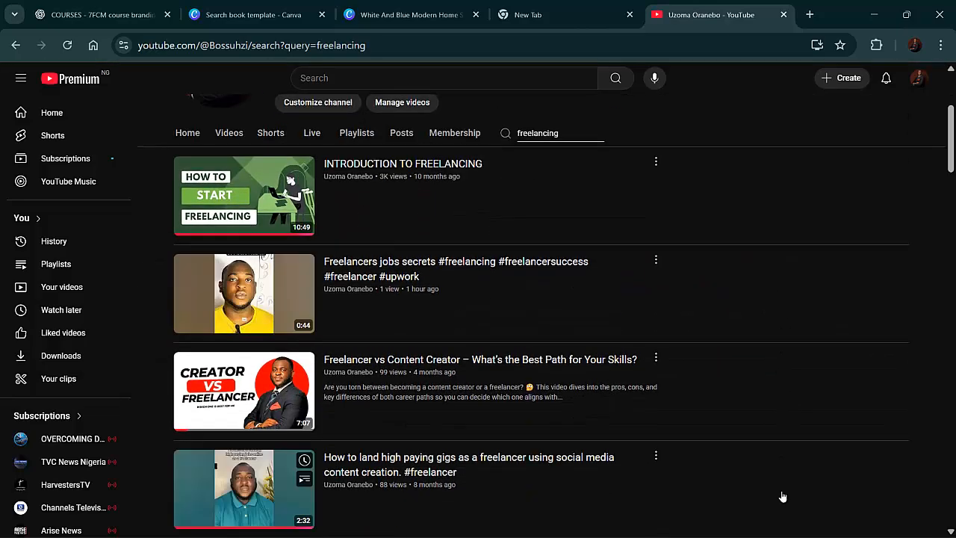
scroll(782, 497, down, 2)
scroll(783, 496, up, 5)
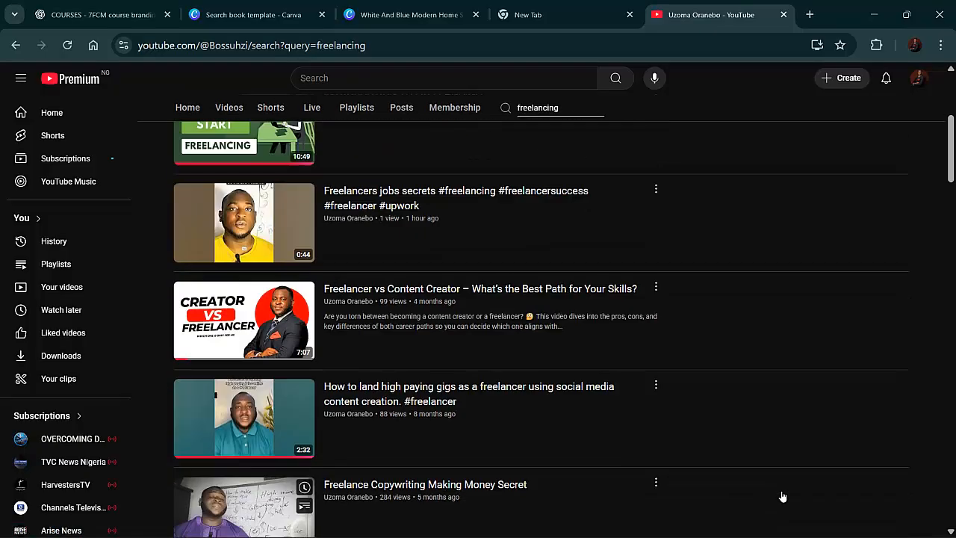
scroll(783, 496, down, 5)
scroll(782, 497, down, 1)
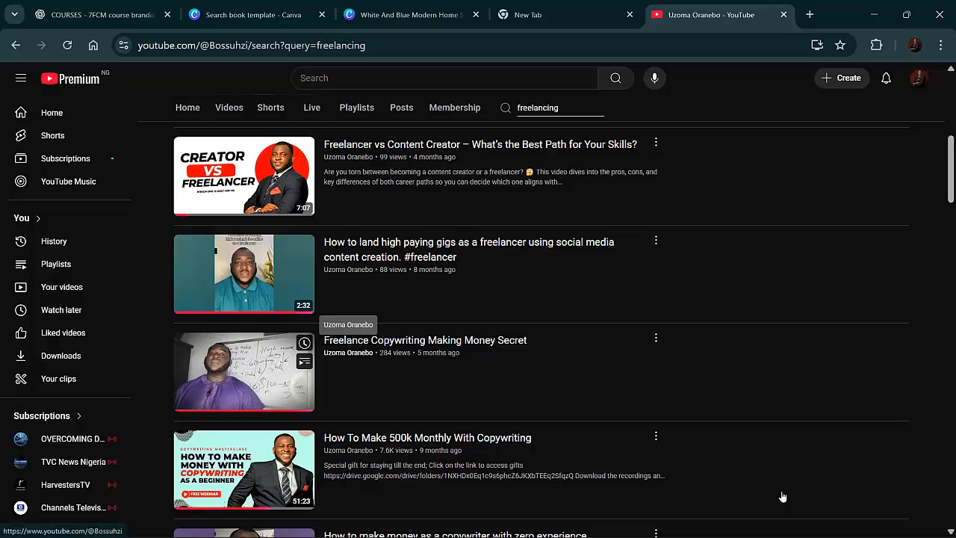
scroll(783, 497, down, 1)
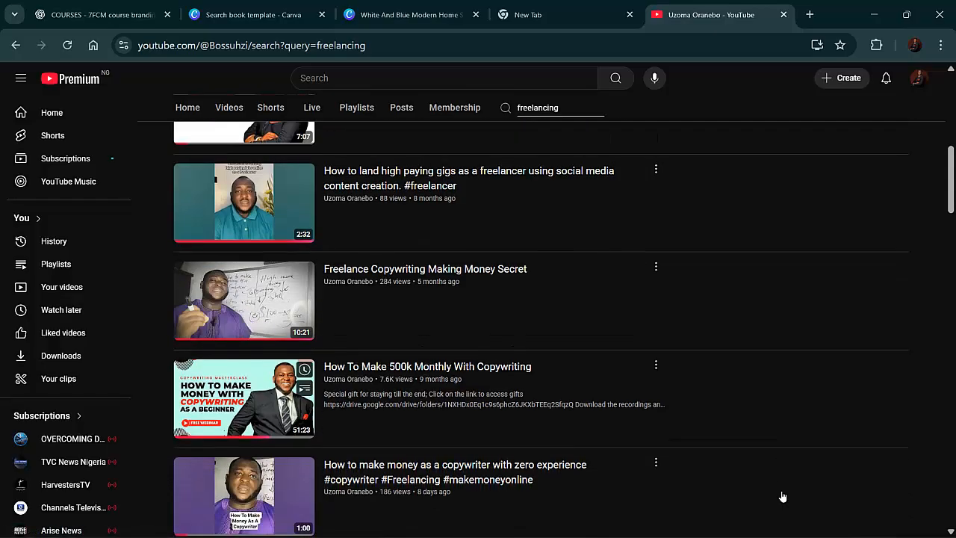
scroll(782, 497, down, 1)
scroll(782, 497, down, 4)
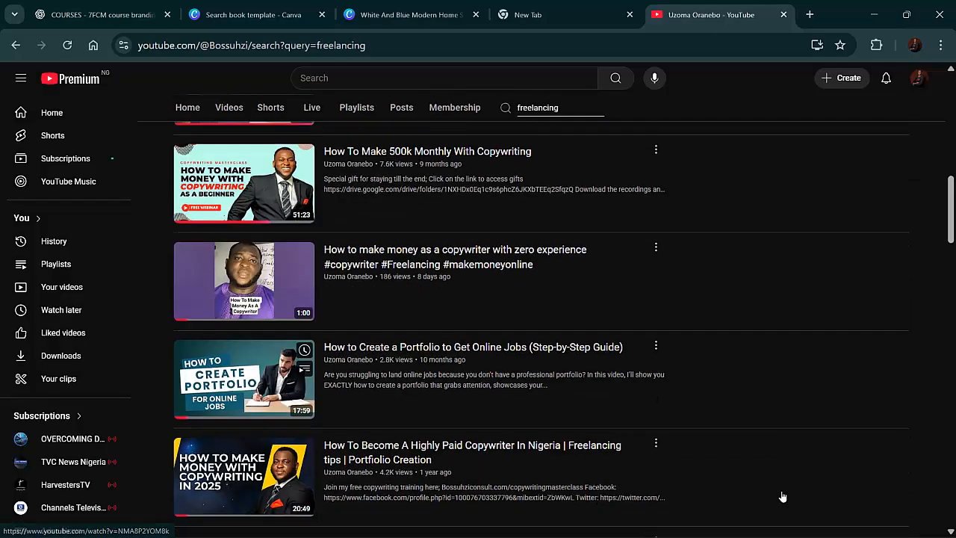
scroll(782, 497, down, 3)
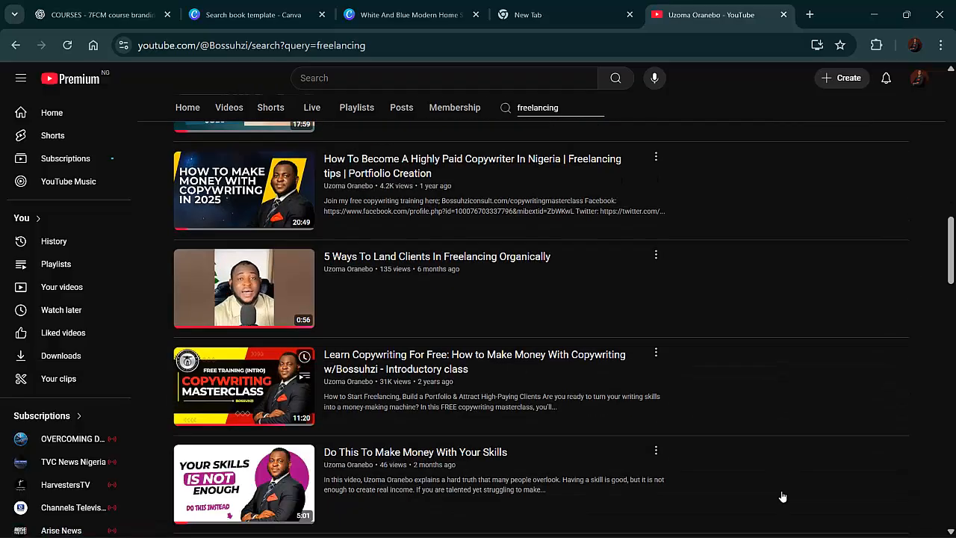
scroll(782, 497, down, 2)
scroll(782, 496, up, 15)
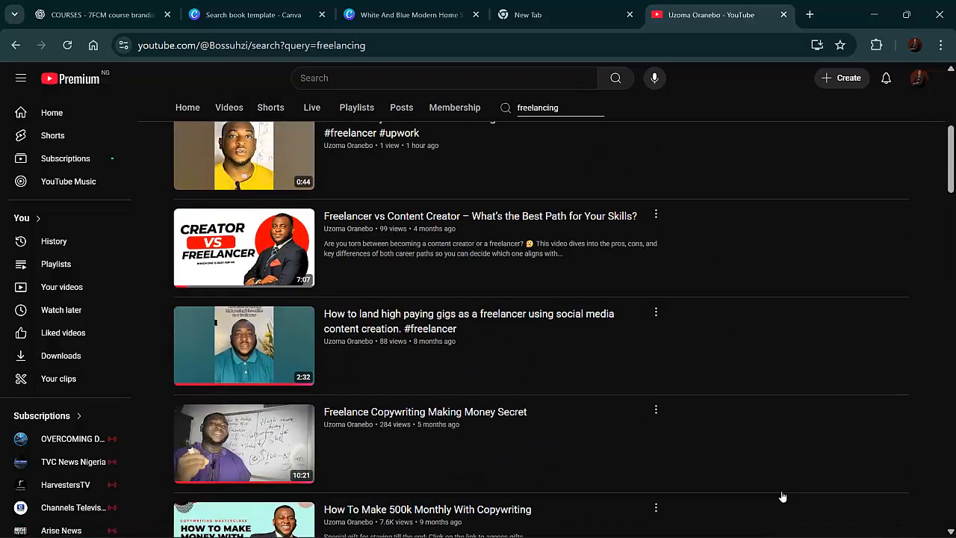
scroll(782, 497, up, 3)
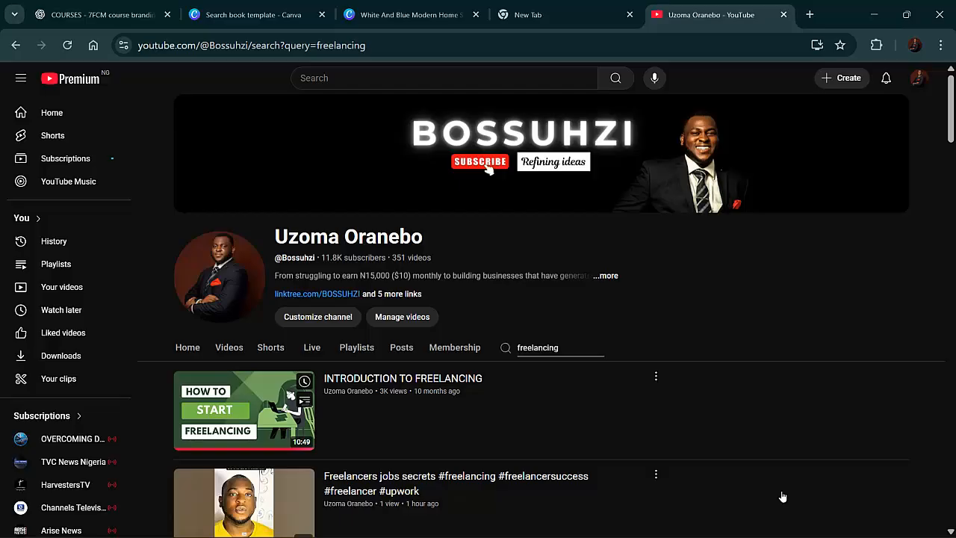
Copy the share link of the "INTRODUCTION TO FREELANCING" video
click(656, 376)
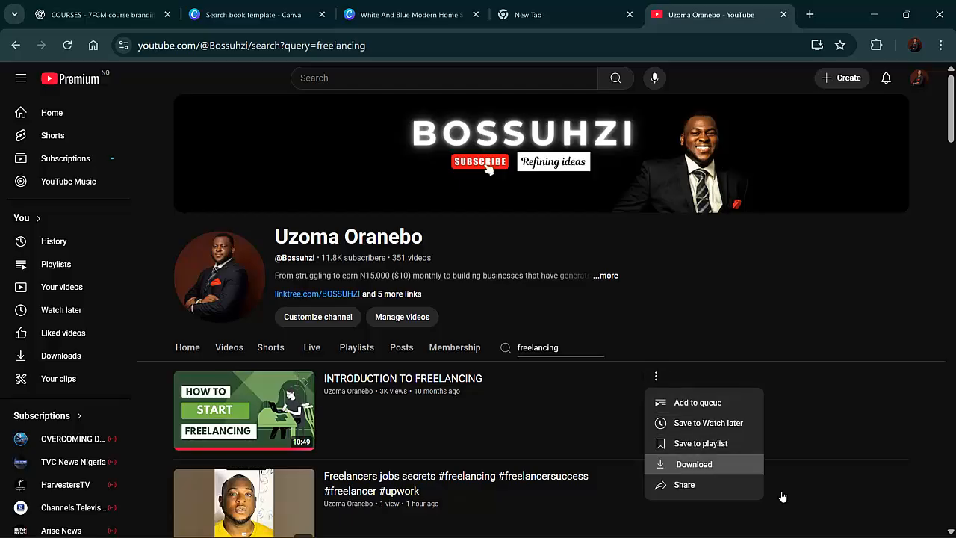
click(686, 485)
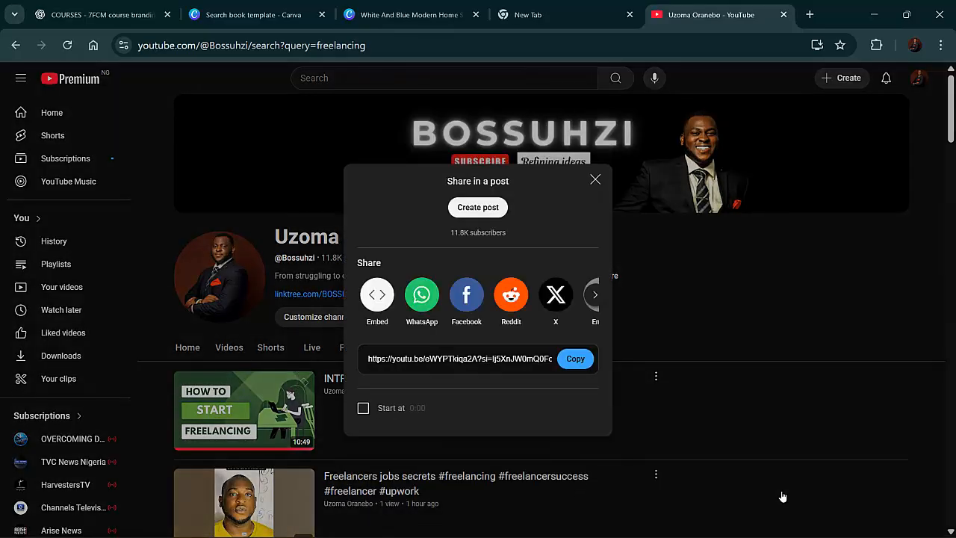
click(576, 358)
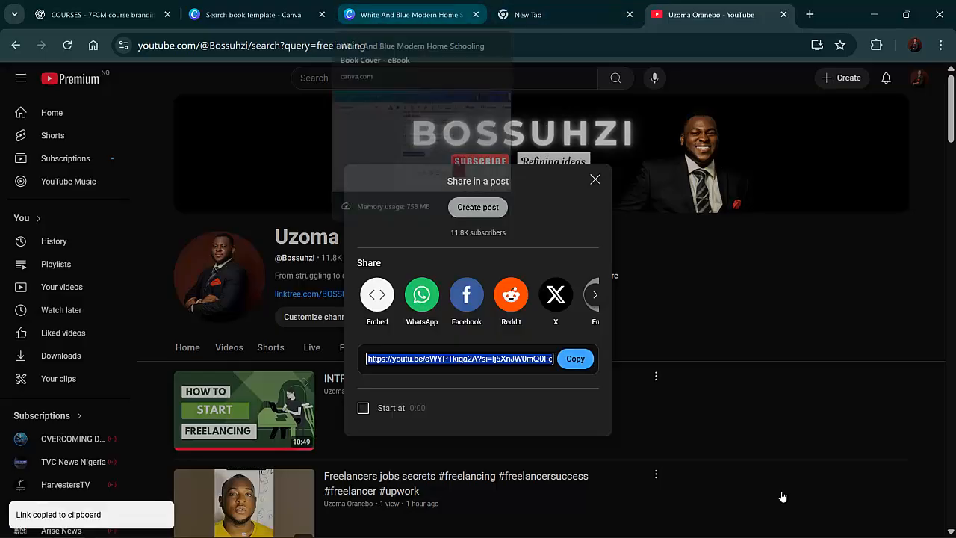
Return to the Canva design, select the "Watch Free Training" line on the closing page and make it bold
click(411, 15)
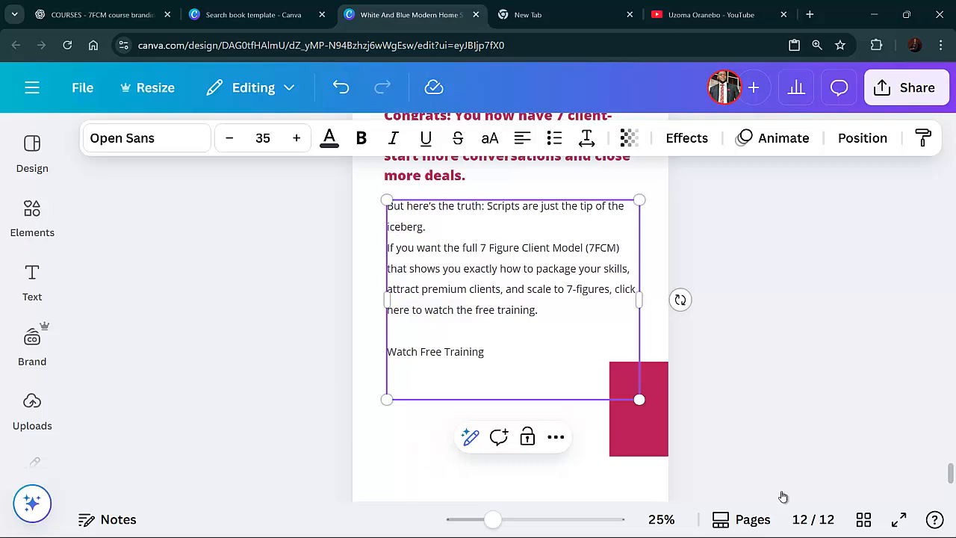
key(shift+Left)
key(shift+Left)
key(shift+Left)
key(shift+Left)
key(shift+Left)
key(shift+Left)
key(shift+Left)
key(shift+Left)
key(shift+Left)
key(shift+Left)
key(shift+Left)
key(shift+Left)
key(shift+Left)
key(shift+Left)
key(shift+Left)
key(shift+Left)
key(shift+Left)
key(shift+Left)
key(shift+Left)
key(shift+Up)
key(shift+Up)
key(shift+Up)
key(shift+Up)
key(shift+Up)
key(shift+Up)
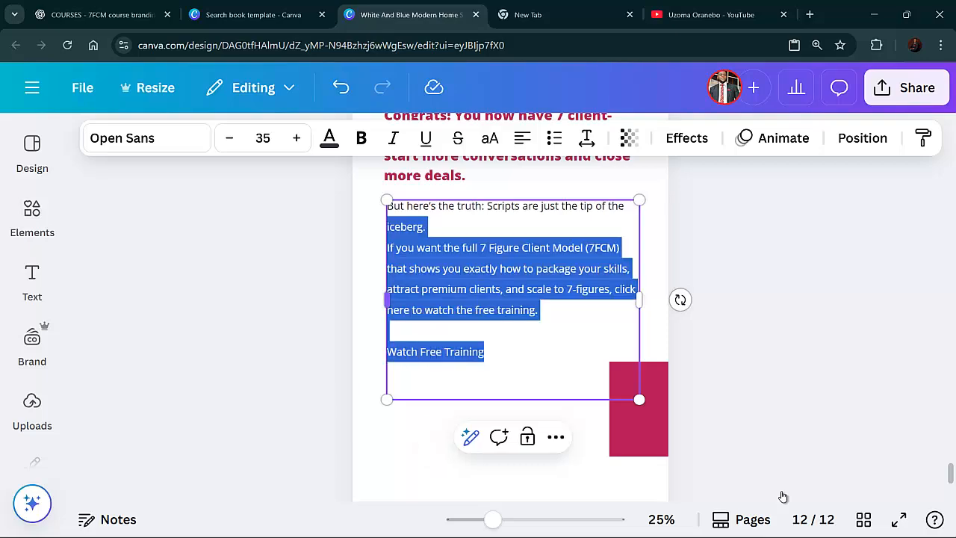
click(436, 352)
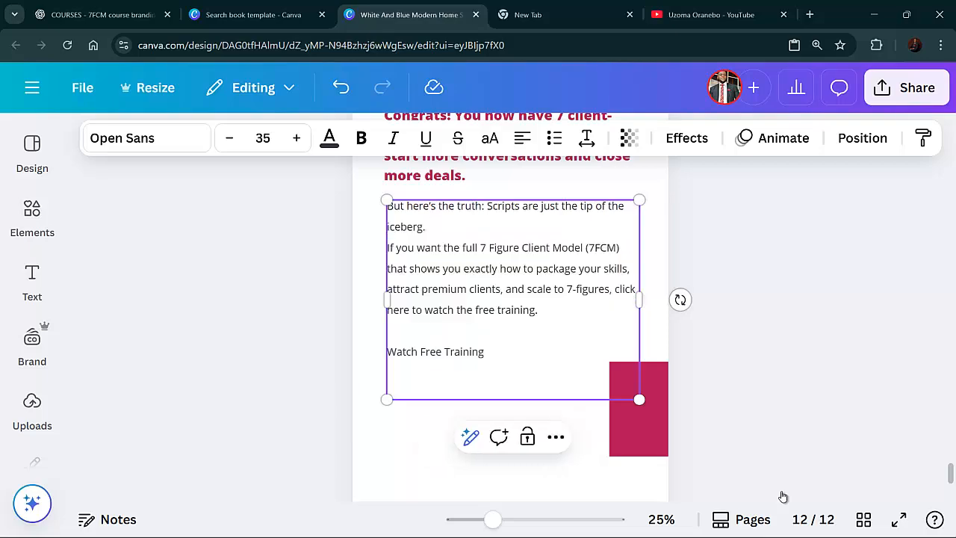
key(shift+Left)
key(shift+Left)
key(shift+Left)
key(shift+Left)
key(shift+Left)
key(shift+Left)
key(shift+Left)
key(shift+Left)
key(shift+Left)
key(shift+Left)
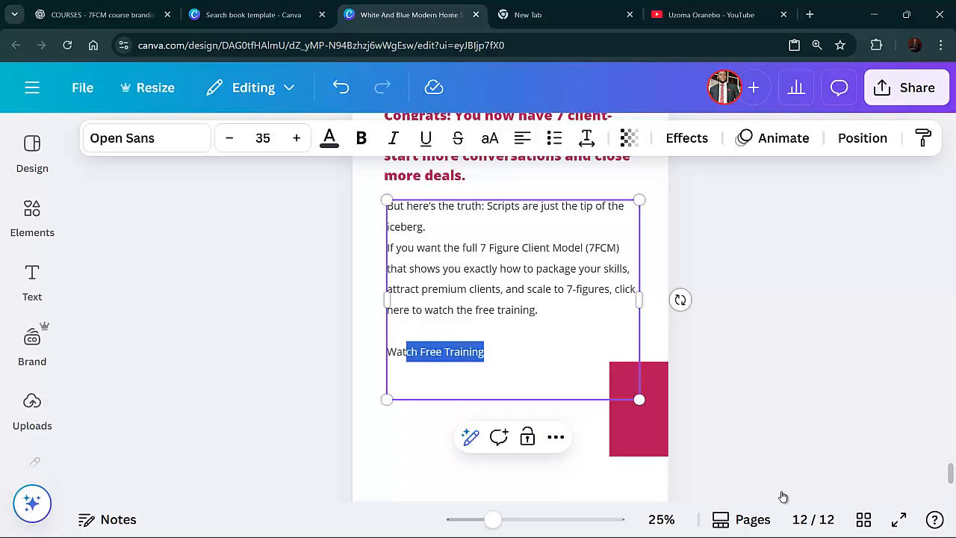
click(486, 352)
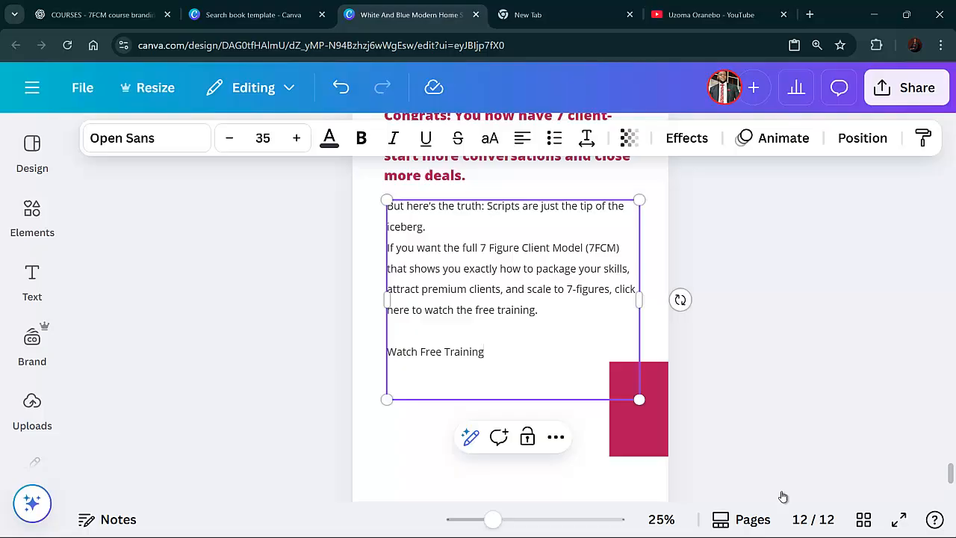
mouse_move(469, 352)
mouse_down()
mouse_move(418, 352)
mouse_move(388, 227)
mouse_move(397, 352)
mouse_up()
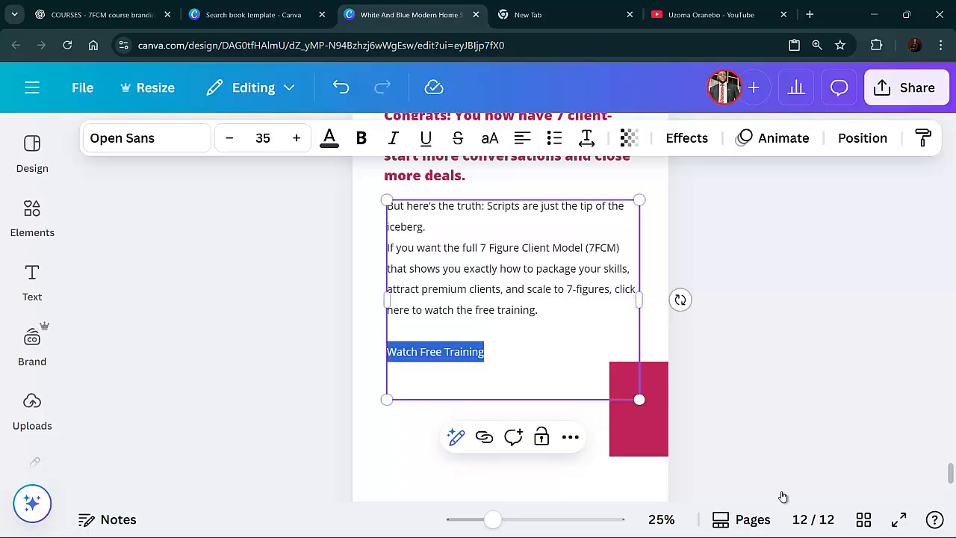
key(ctrl+b)
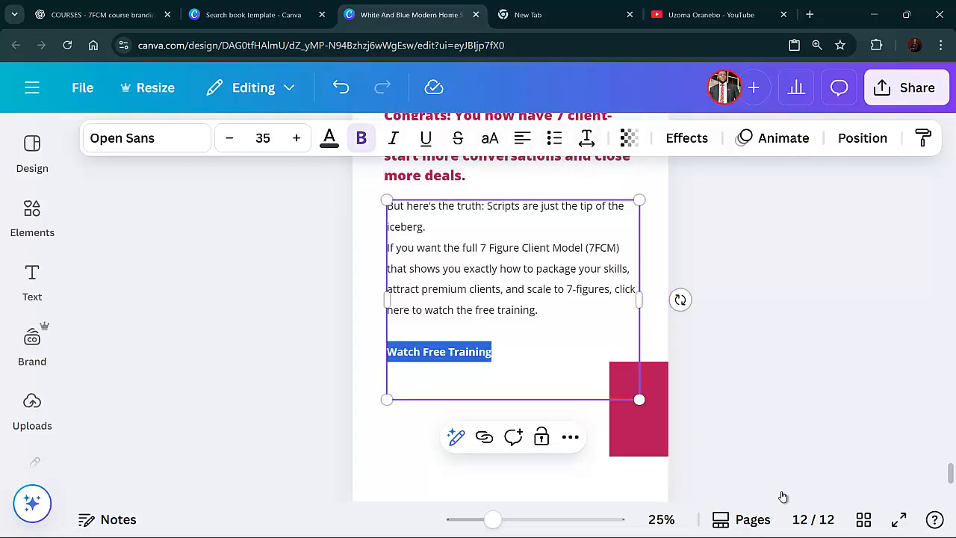
Link the selected "Watch Free Training" line to the copied YouTube video URL
right_click(454, 359)
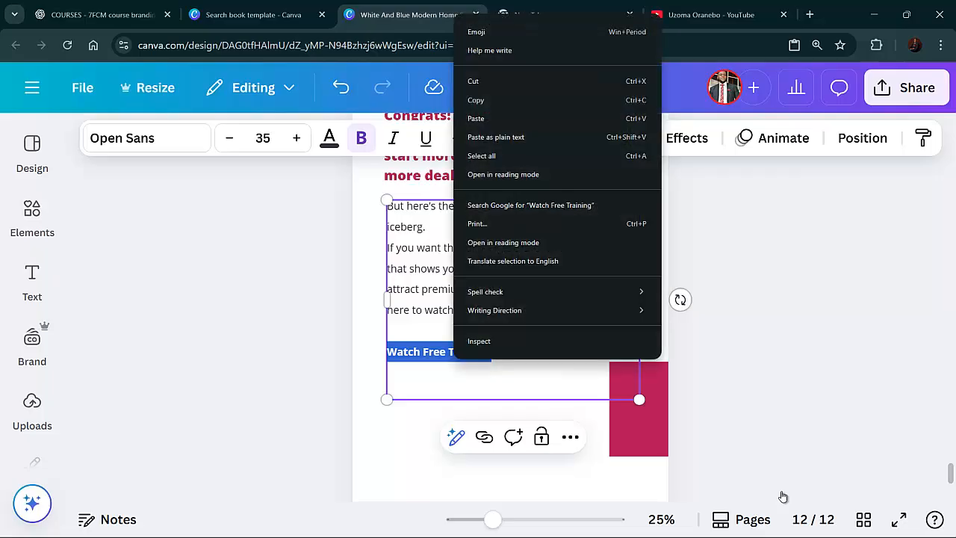
key(Escape)
key(ctrl+k)
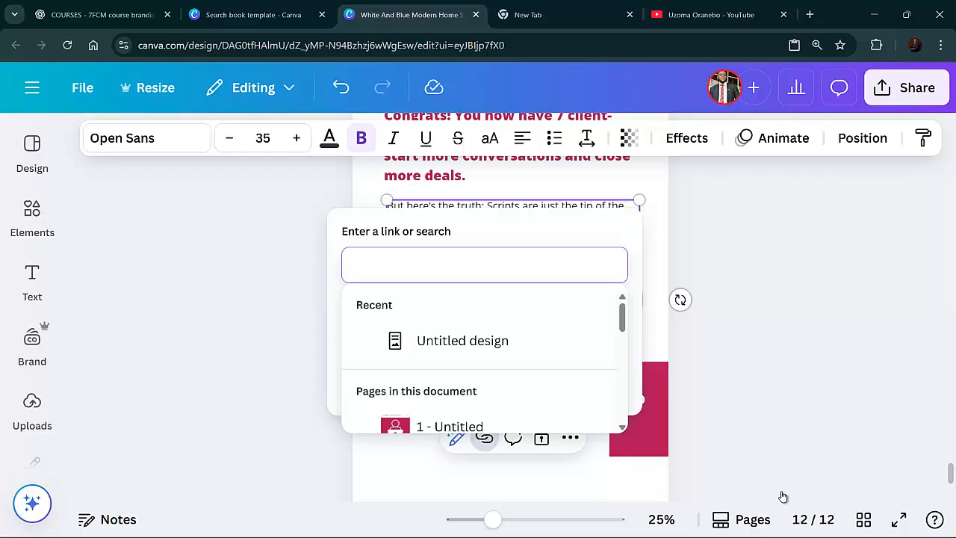
key(ctrl+v)
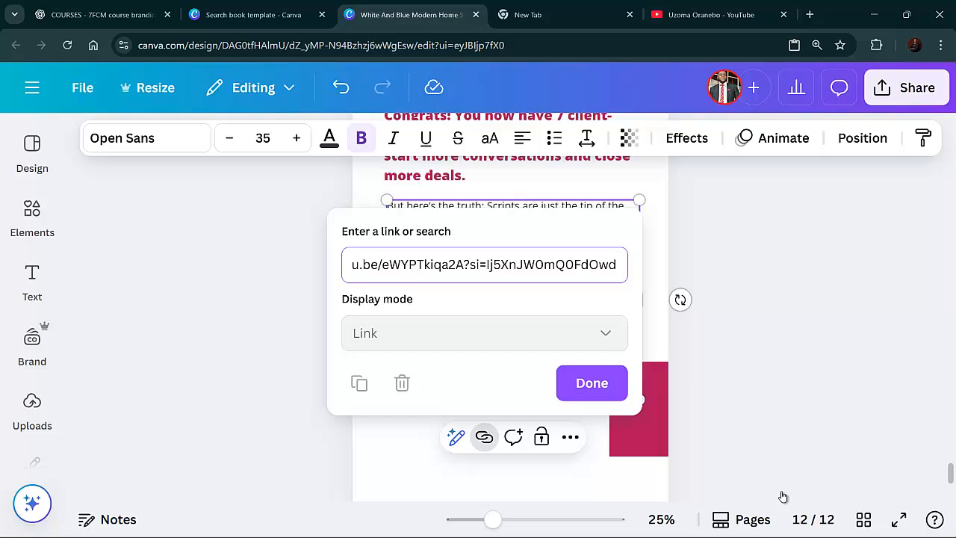
key(Return)
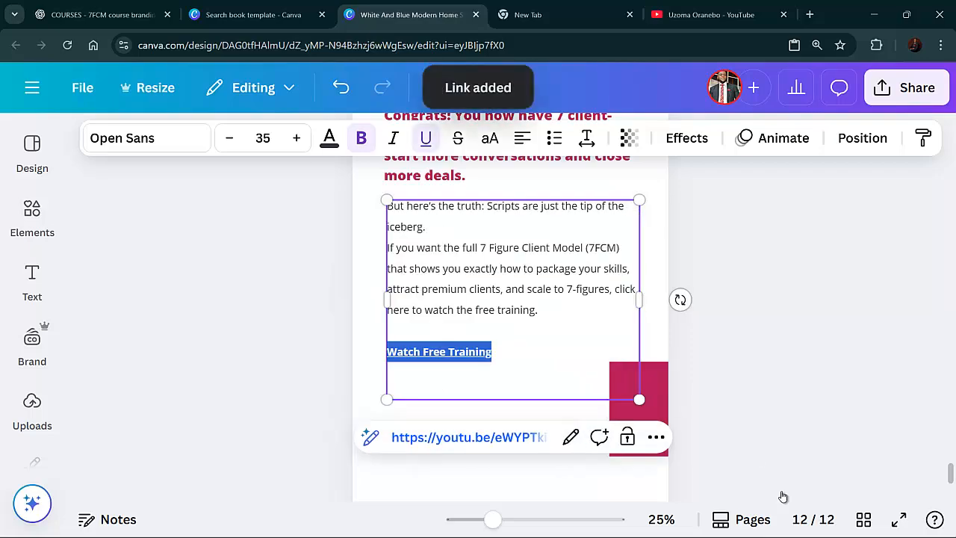
click(783, 497)
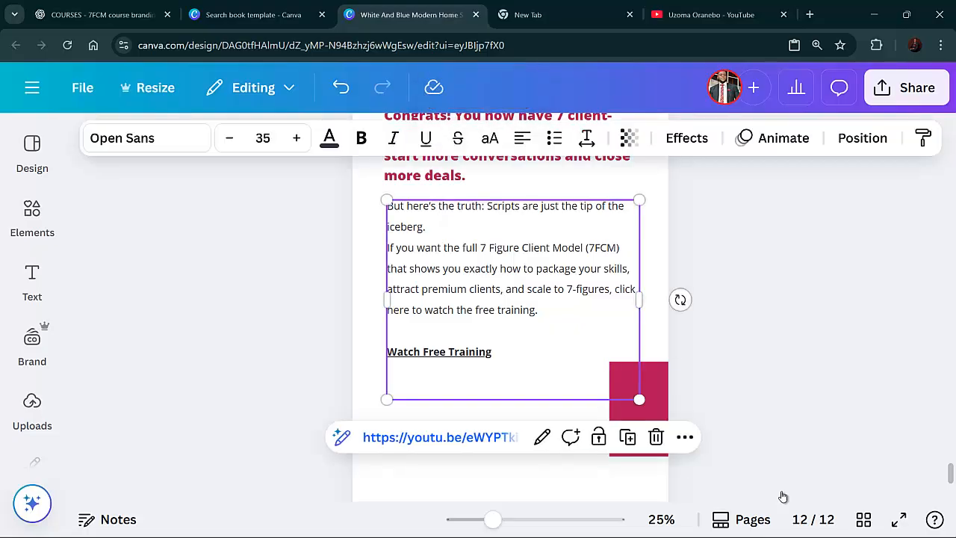
Reselect the "Watch Free Training" line and enlarge its font size to 42
click(494, 352)
mouse_move(493, 352)
mouse_down()
mouse_move(405, 351)
mouse_move(389, 227)
mouse_up()
click(449, 310)
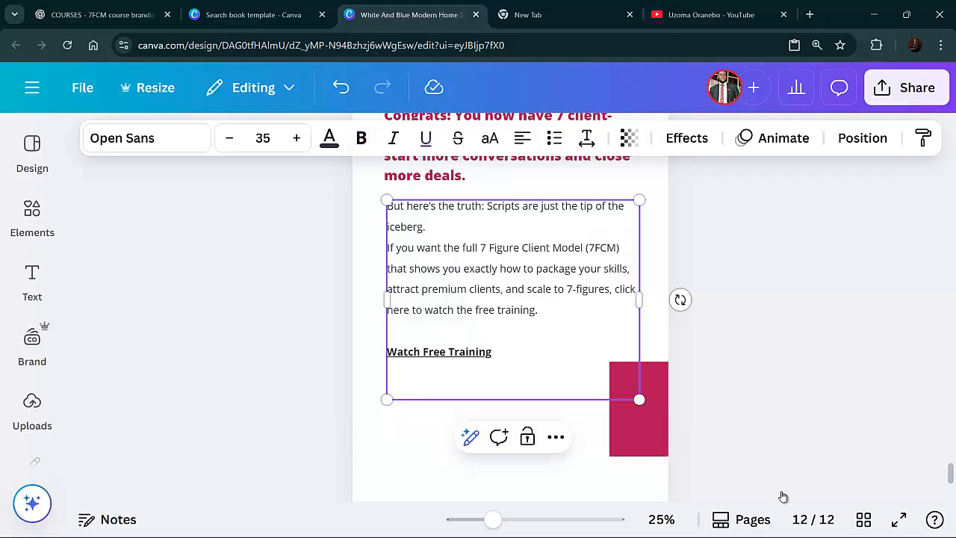
drag(493, 352, 387, 352)
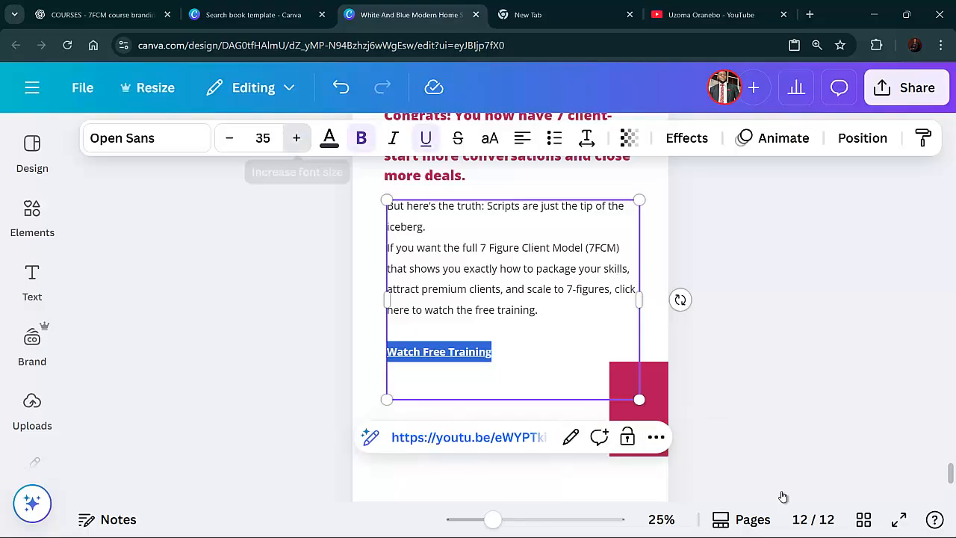
click(296, 137)
click(295, 137)
click(295, 138)
click(296, 137)
click(296, 137)
click(296, 137)
click(296, 137)
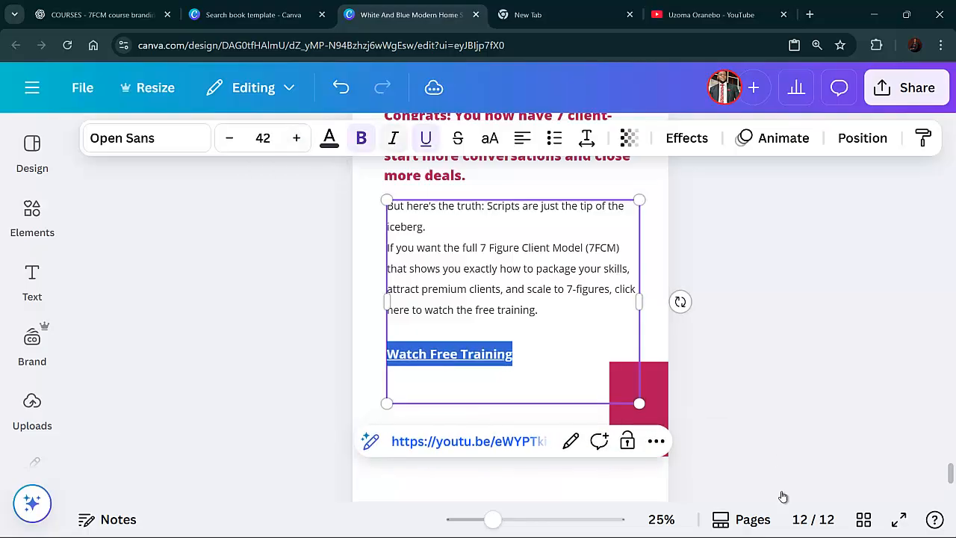
Color the "Watch Free Training" link with the crimson document color
click(329, 137)
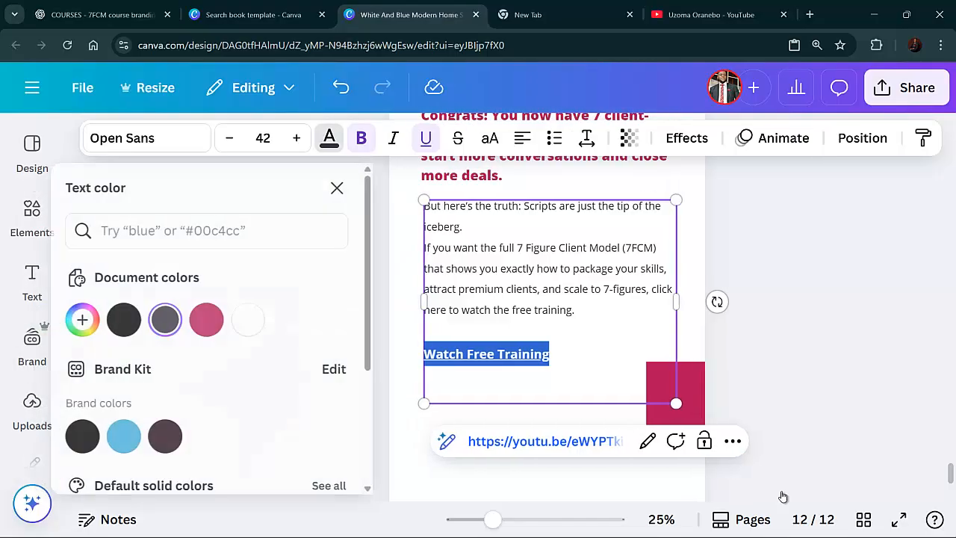
click(220, 320)
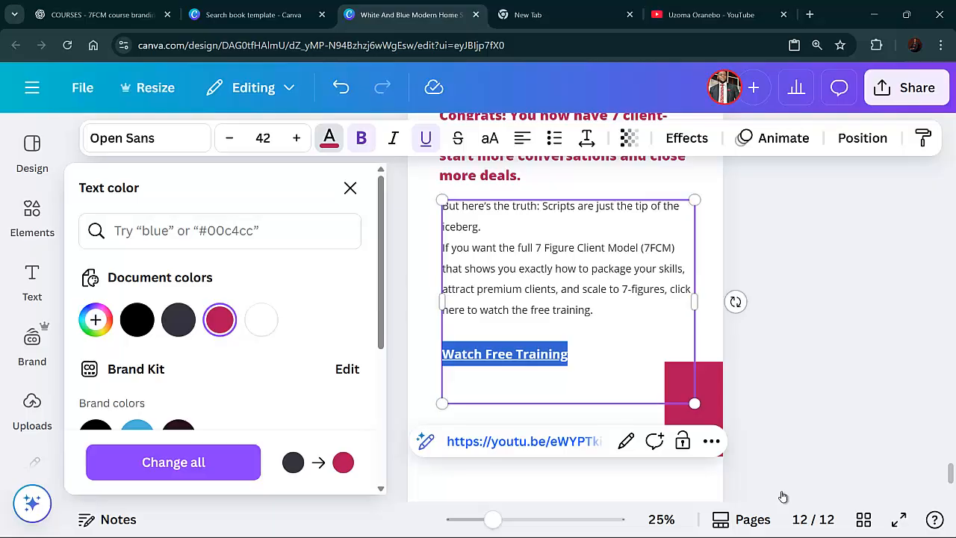
click(783, 497)
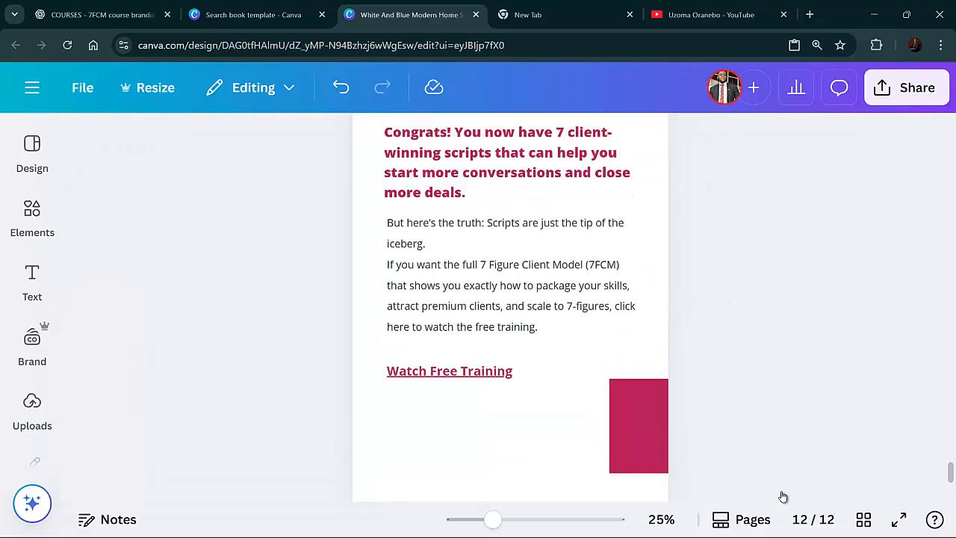
Scroll through the lead magnet's pages to review the layout
scroll(783, 497, down, 2)
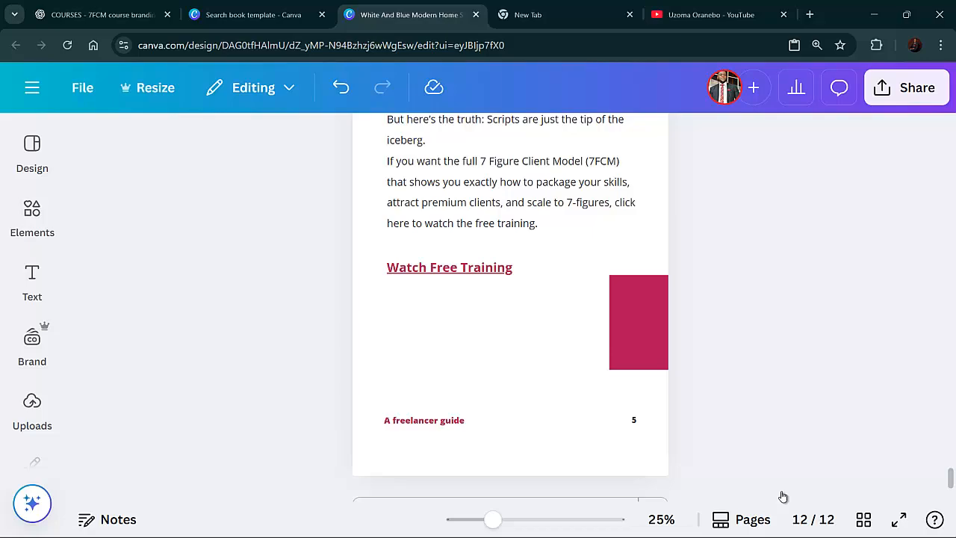
scroll(783, 497, up, 20)
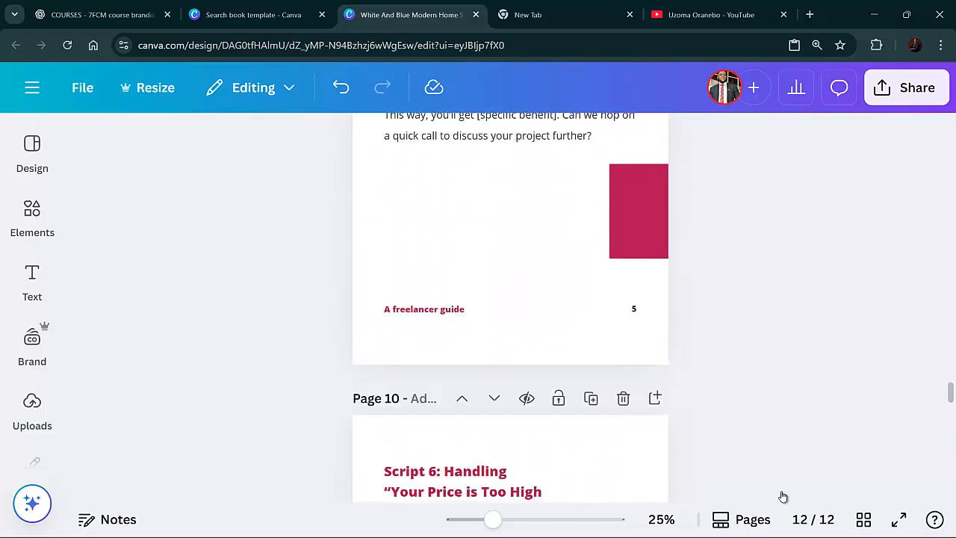
scroll(783, 497, up, 20)
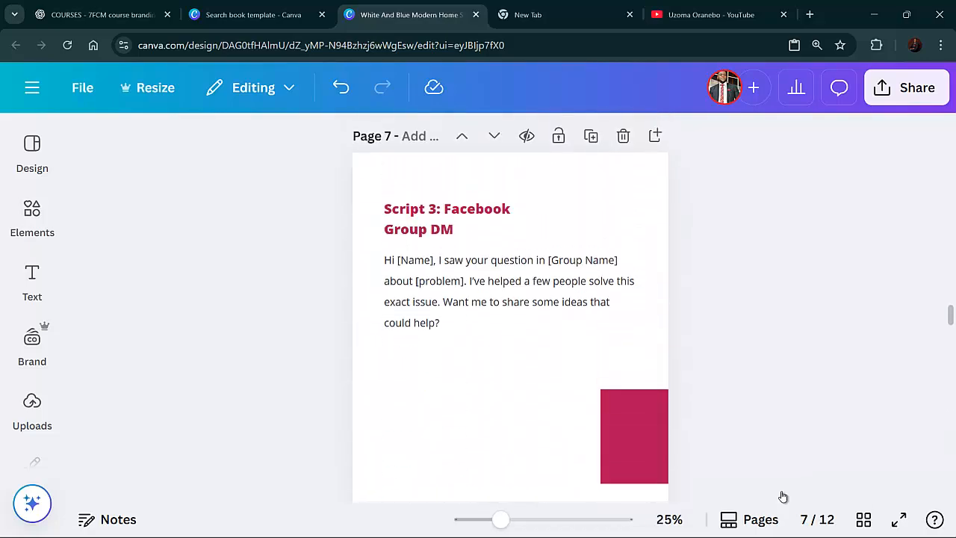
scroll(783, 496, up, 20)
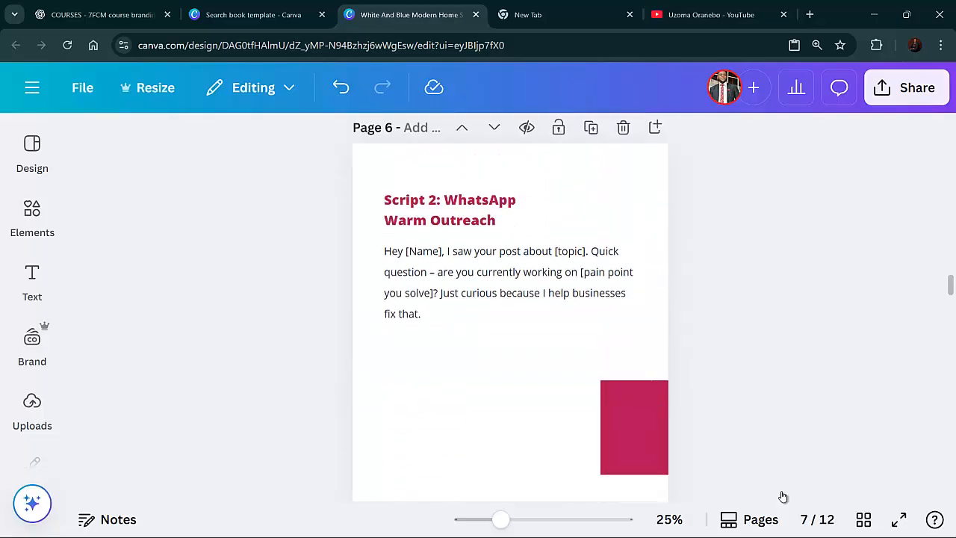
scroll(783, 497, up, 15)
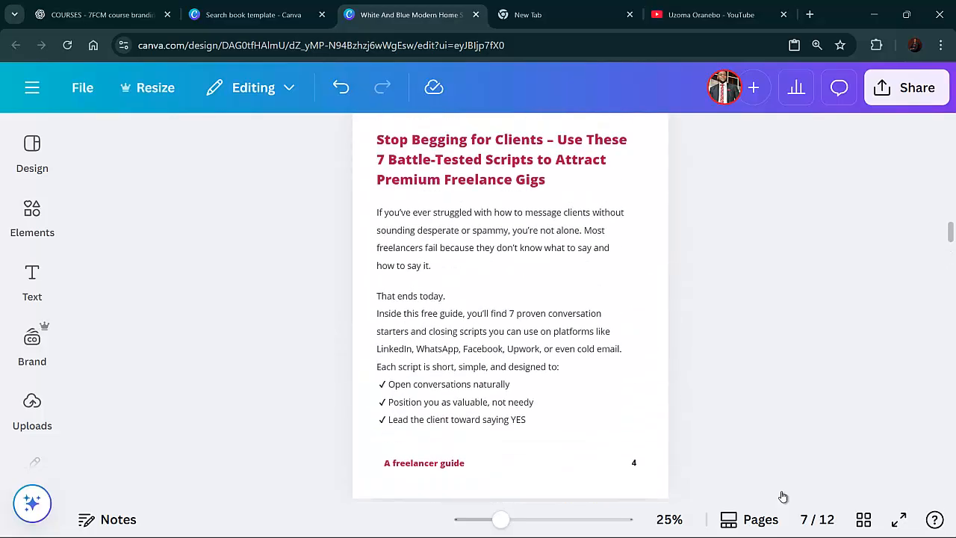
scroll(783, 496, up, 5)
scroll(783, 497, down, 8)
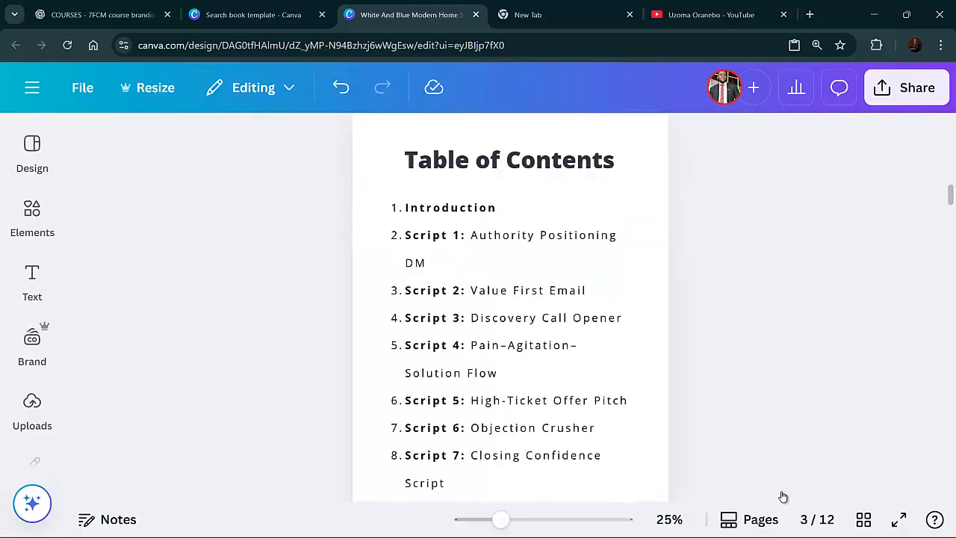
scroll(783, 496, down, 10)
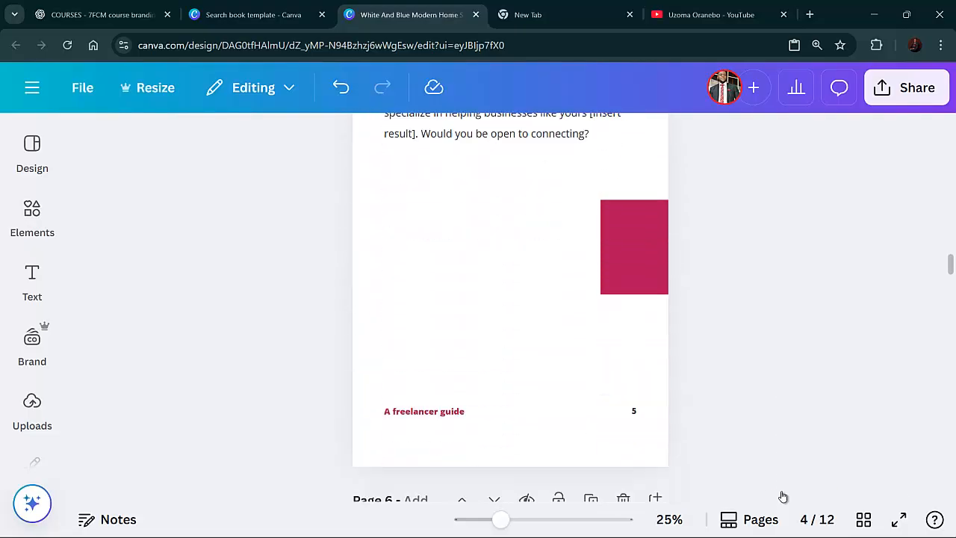
Delete the script illustration beside the red square at the top of page 4
scroll(783, 496, up, 1)
scroll(783, 497, up, 2)
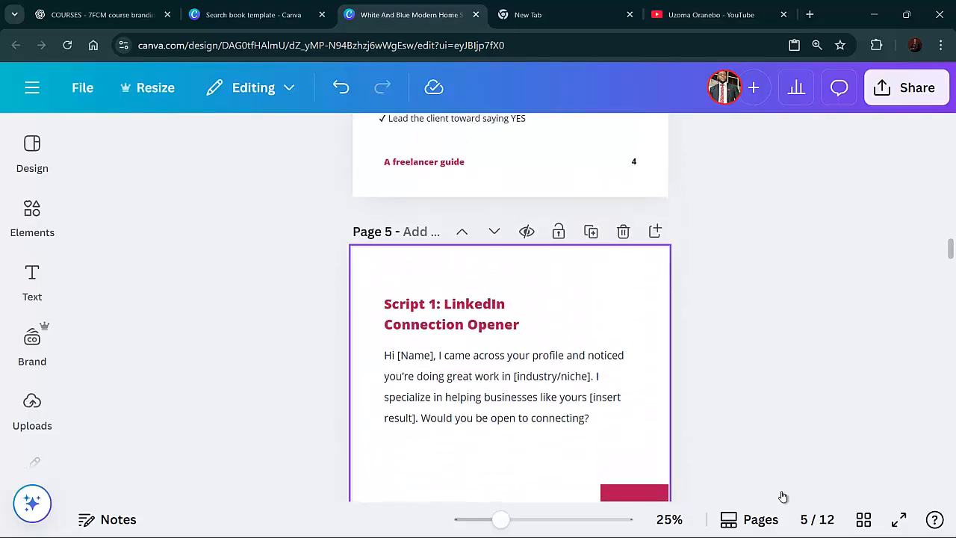
scroll(783, 497, up, 5)
scroll(783, 497, up, 3)
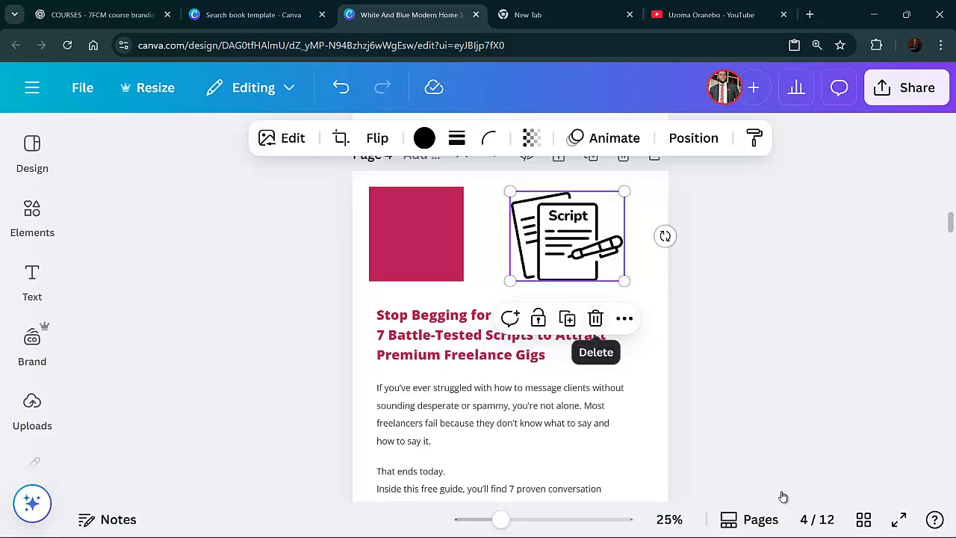
key(Delete)
Try to set the line spacing of the page 2 title to 20
scroll(783, 497, up, 1)
scroll(783, 497, up, 8)
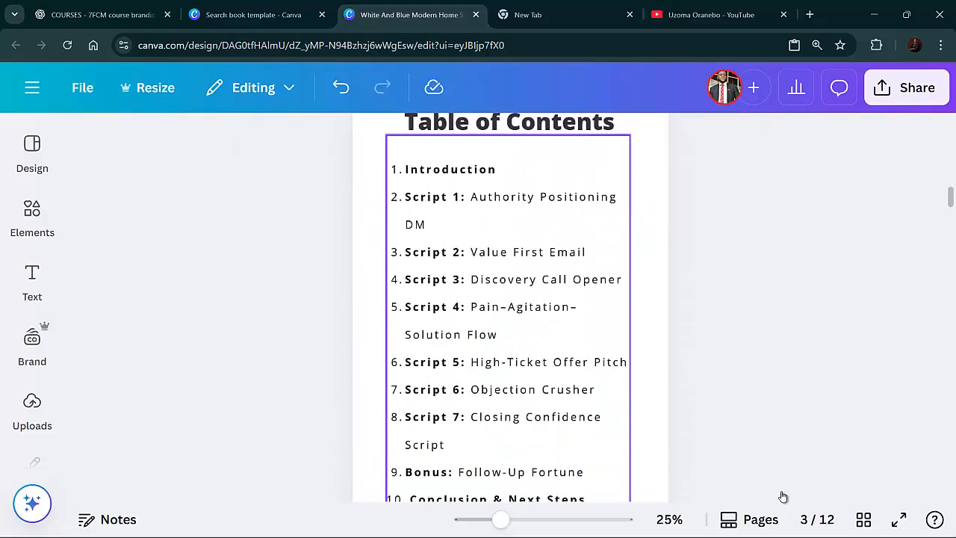
scroll(783, 497, up, 3)
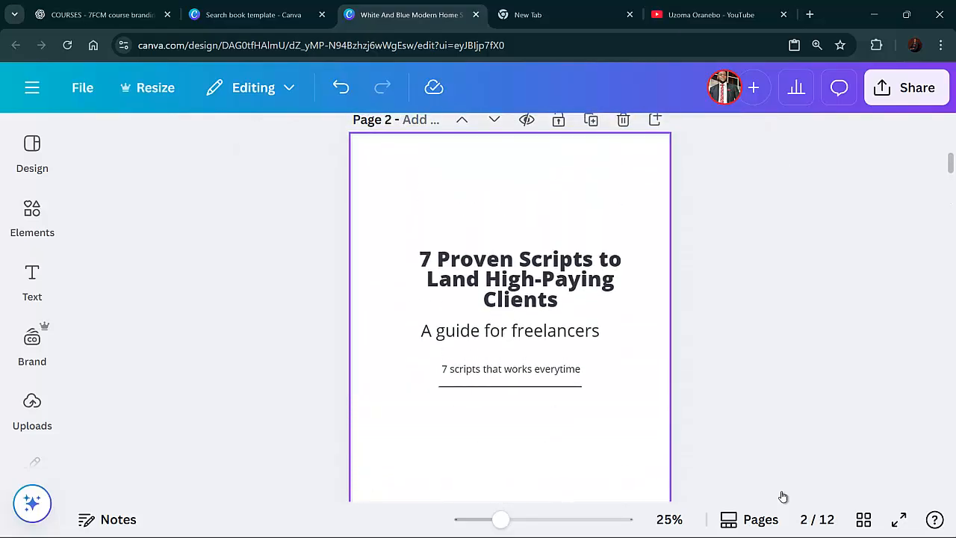
click(520, 279)
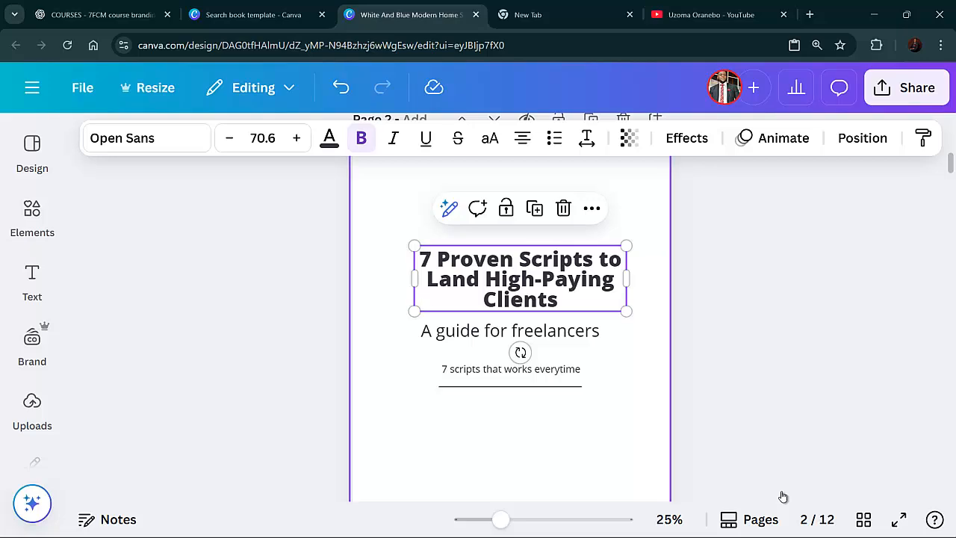
click(587, 137)
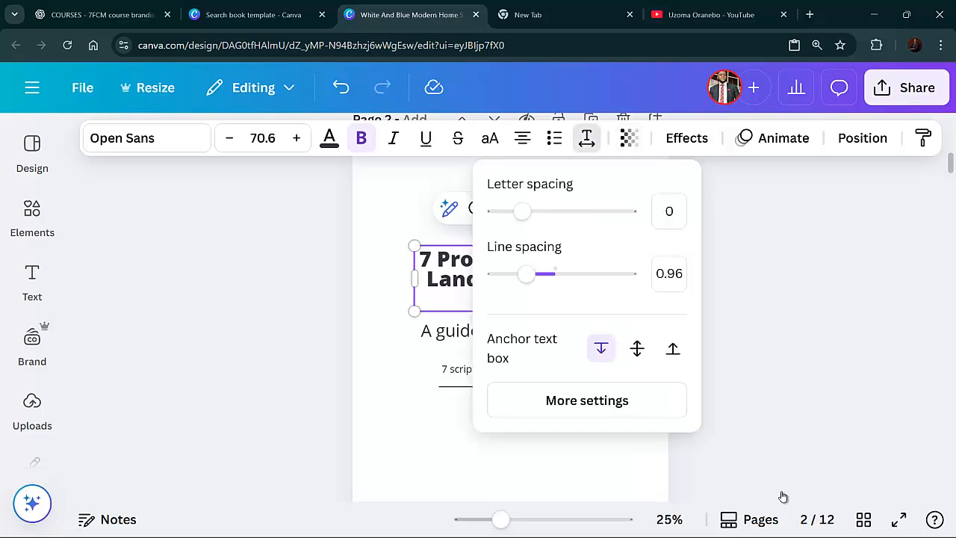
click(670, 274)
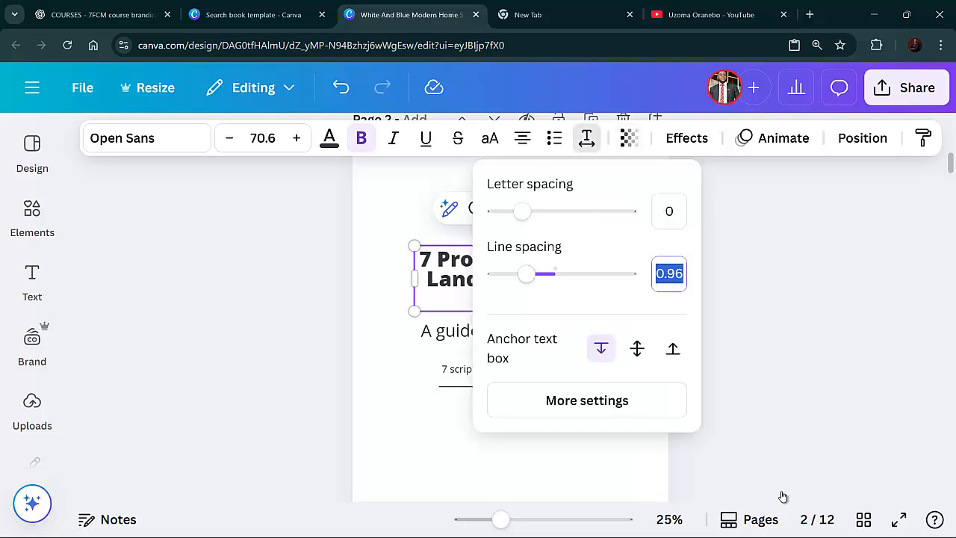
text(20)
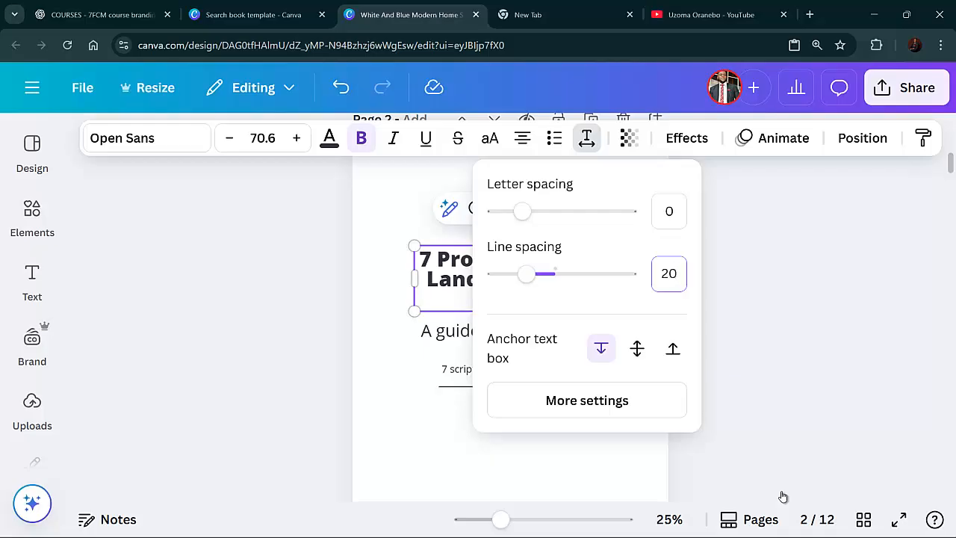
key(Return)
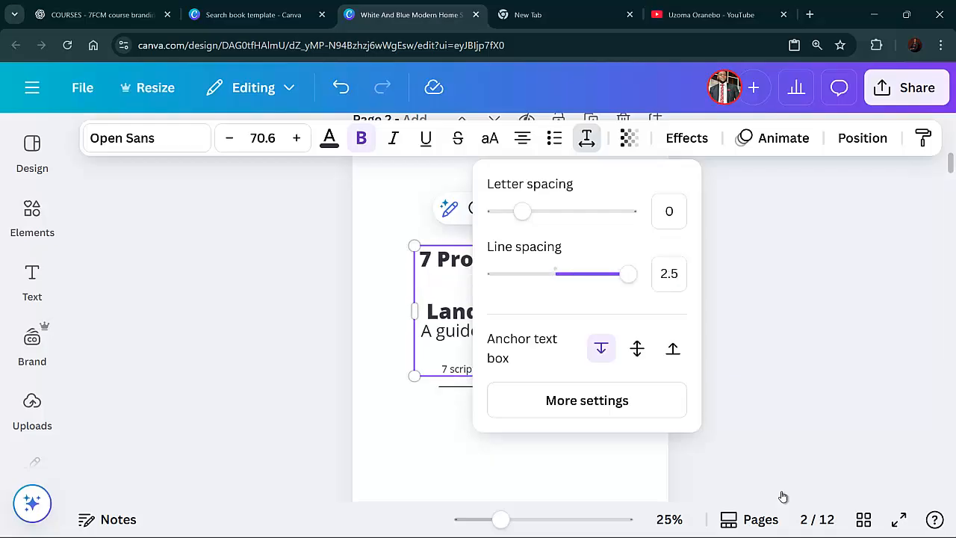
key(Escape)
Select all the page 2 title text and set its line spacing to 2.0
click(460, 259)
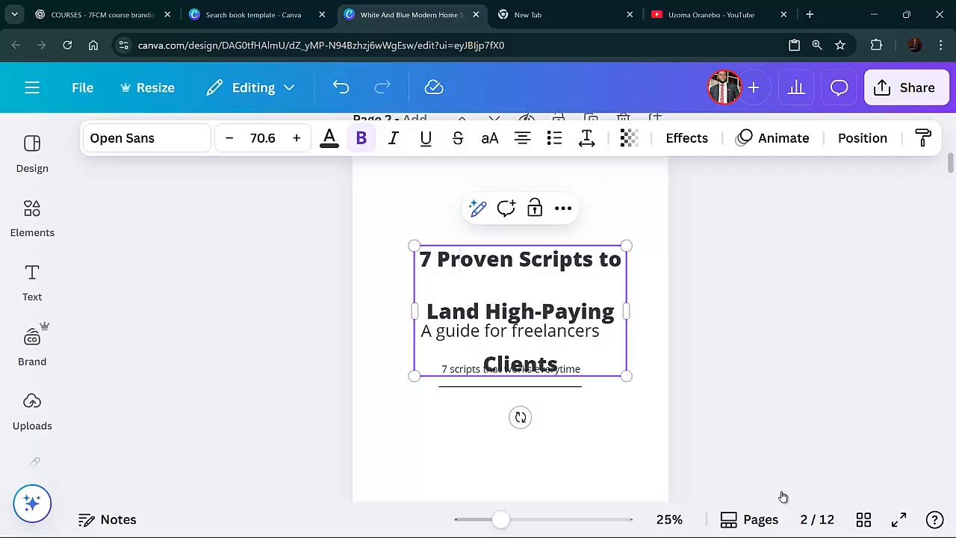
key(ctrl+a)
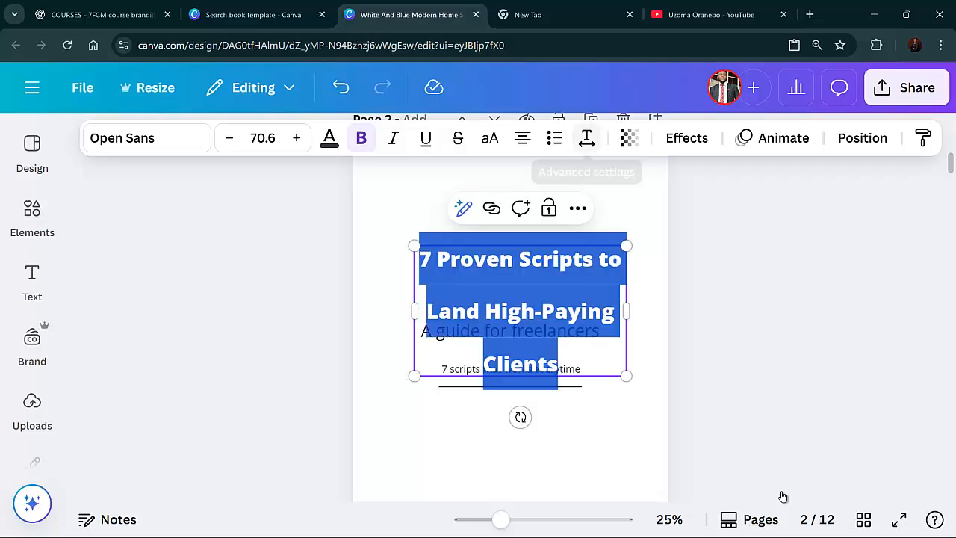
click(588, 139)
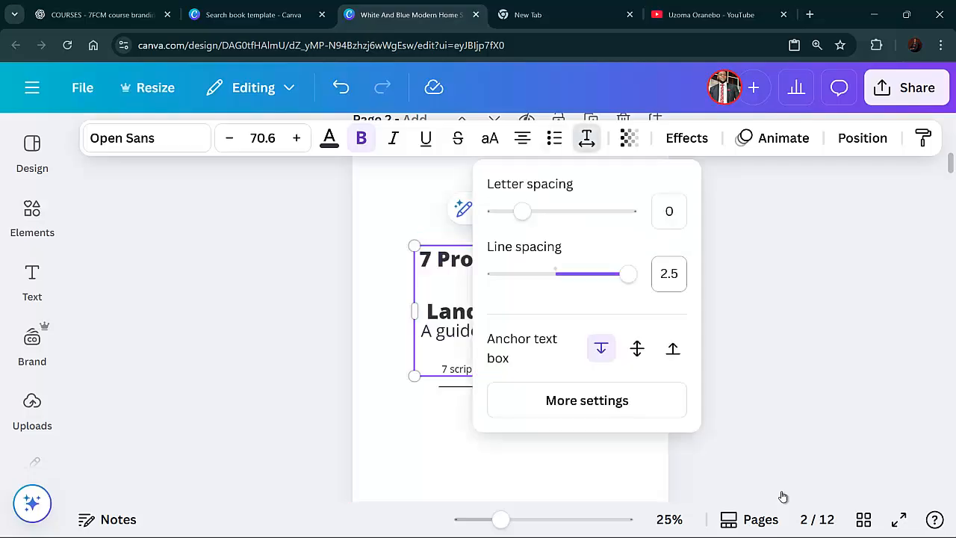
click(675, 275)
key(ctrl+a)
text(2.)
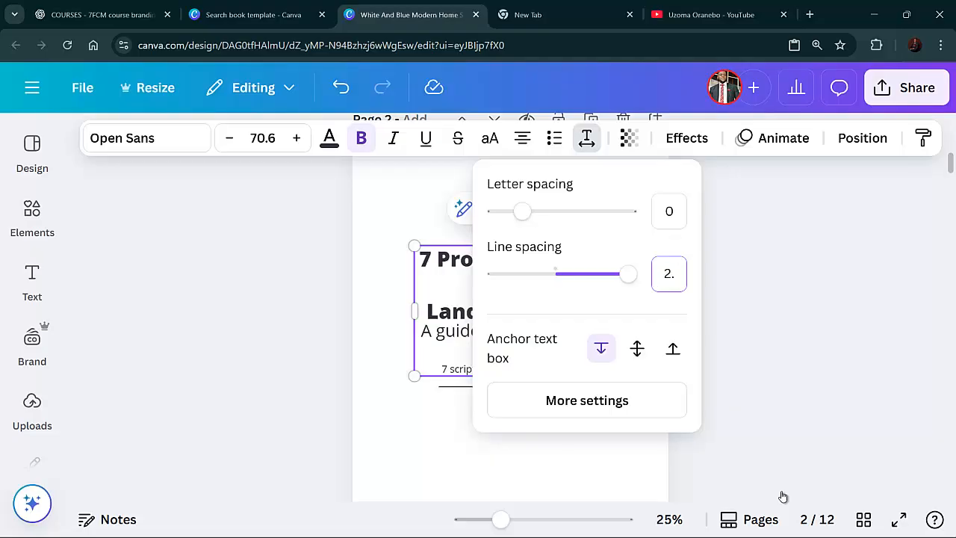
text(0)
key(Return)
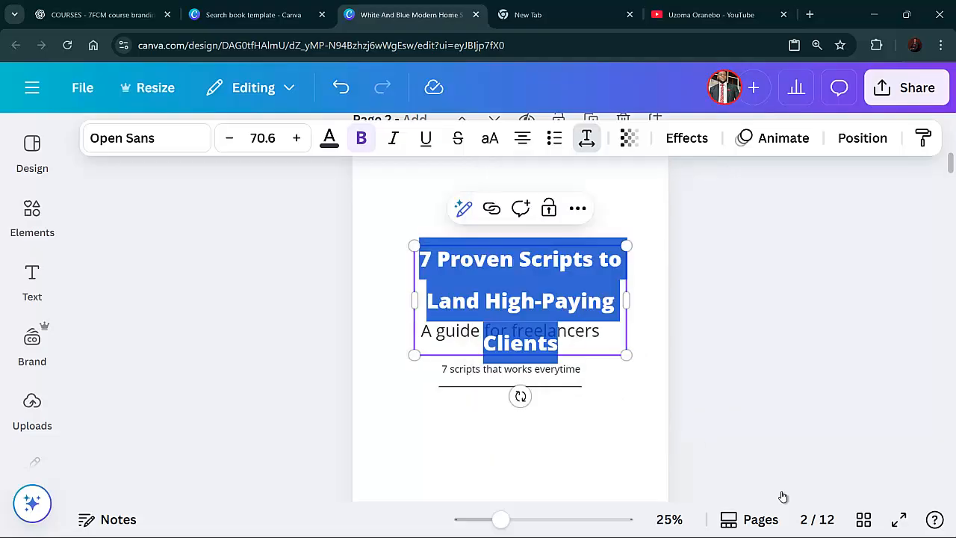
right_click(783, 496)
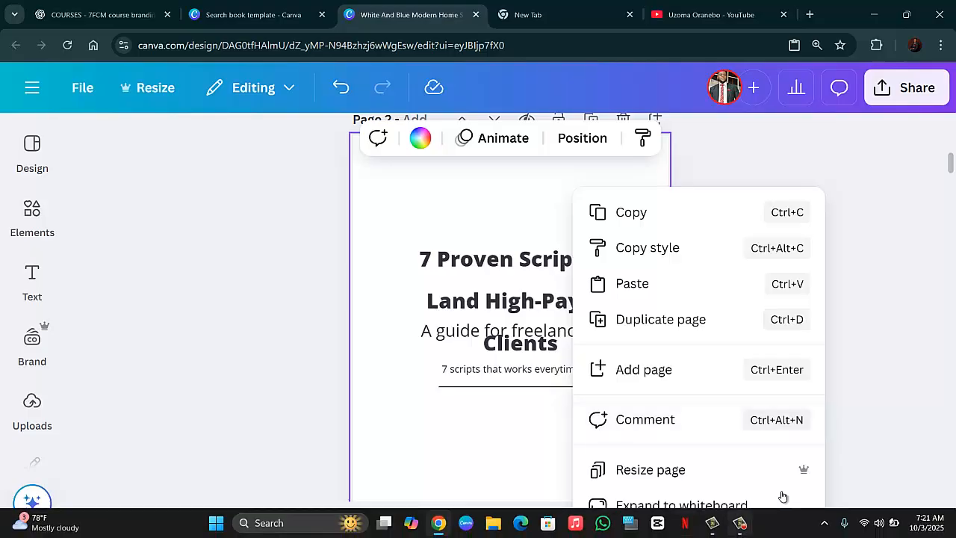
mouse_move(739, 523)
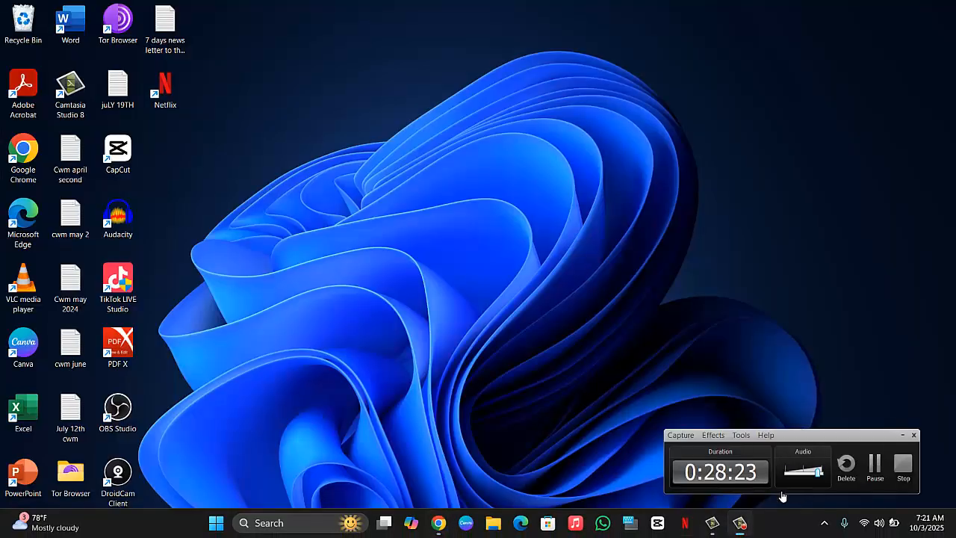
click(783, 493)
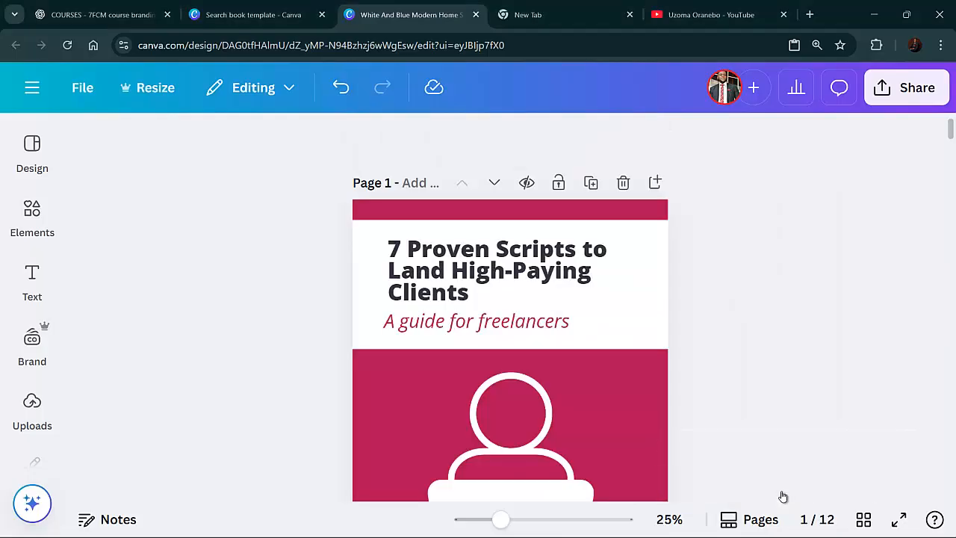
scroll(783, 497, down, 8)
scroll(783, 497, up, 3)
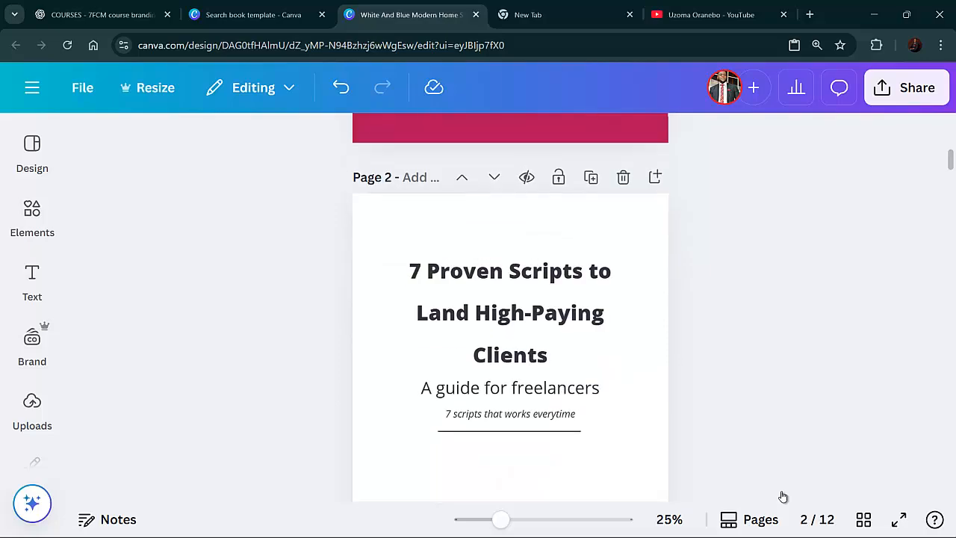
Download the design as a PDF Standard file, browsing the available file type options first
scroll(783, 497, up, 5)
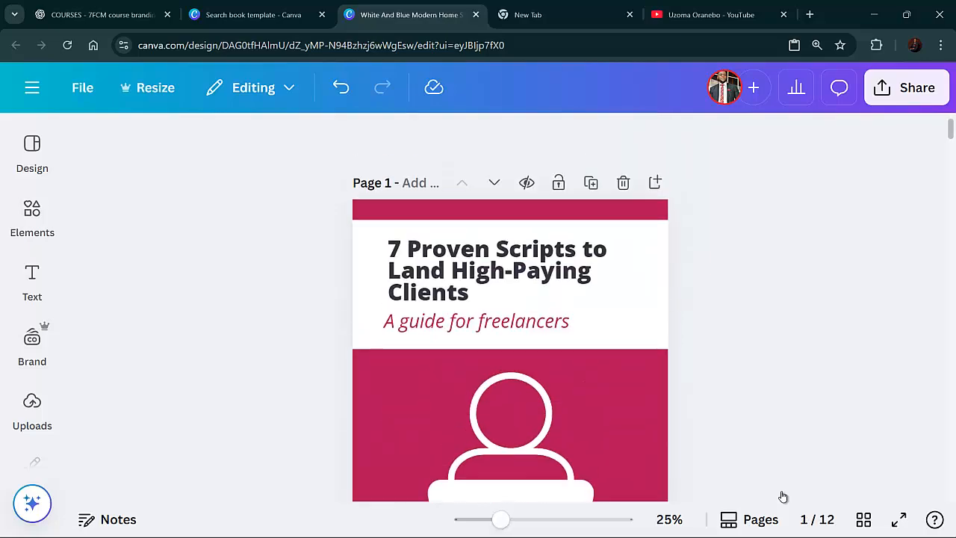
click(907, 88)
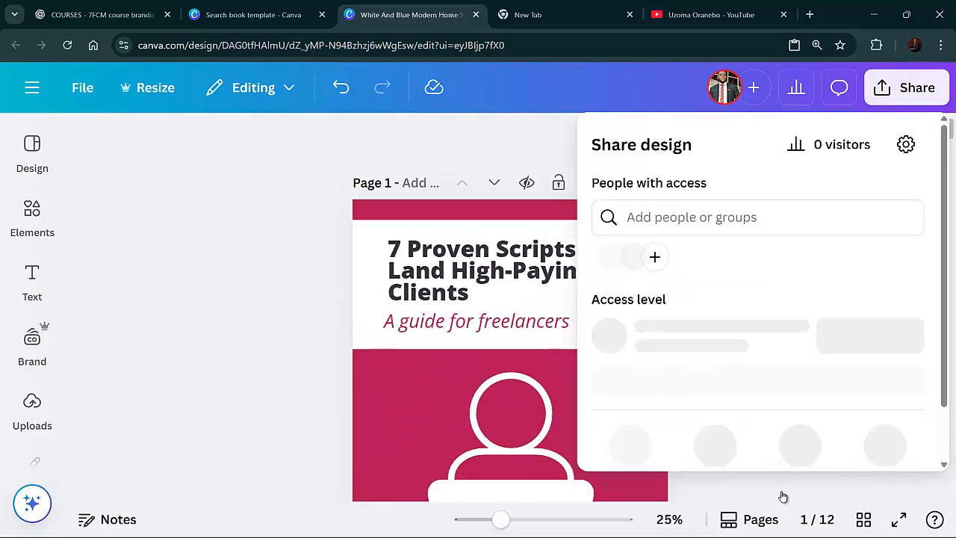
scroll(777, 338, down, 2)
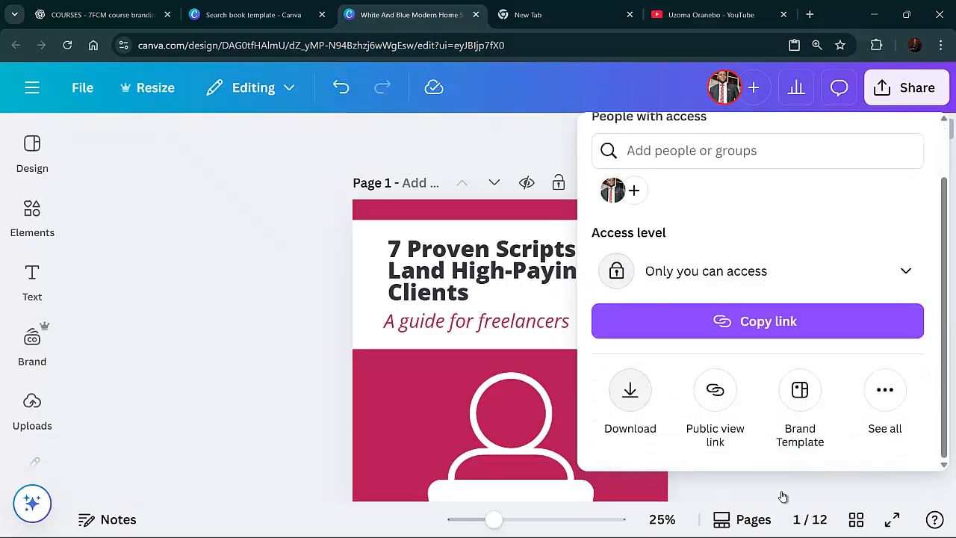
click(630, 390)
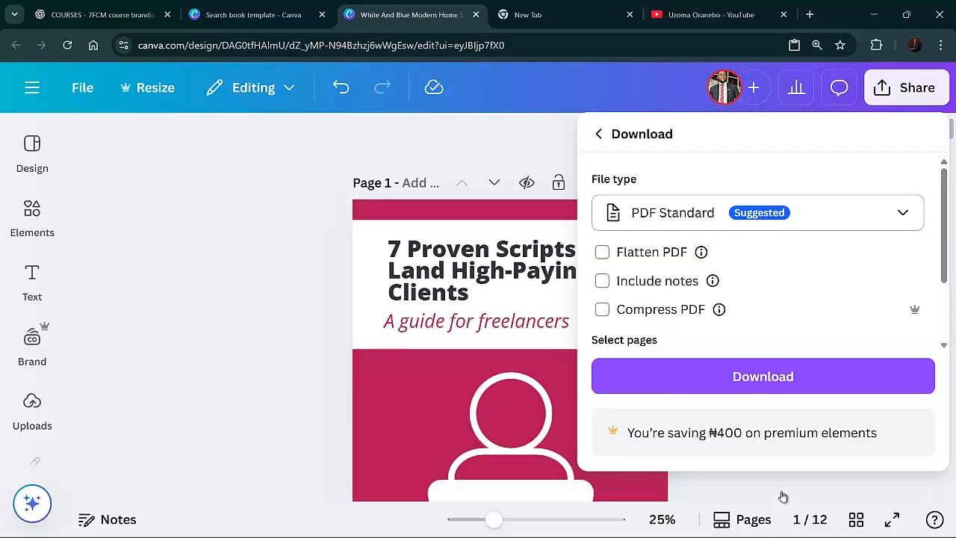
click(758, 213)
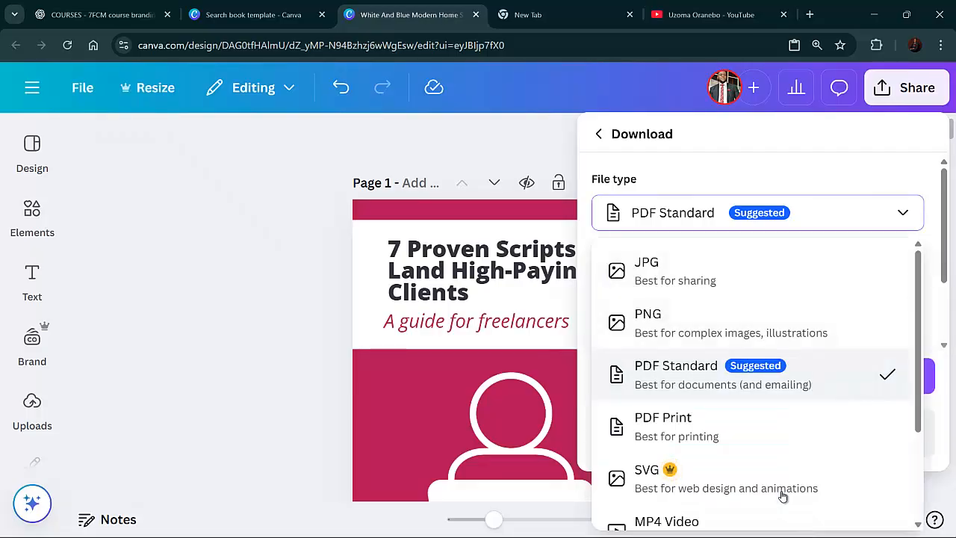
scroll(783, 496, down, 1)
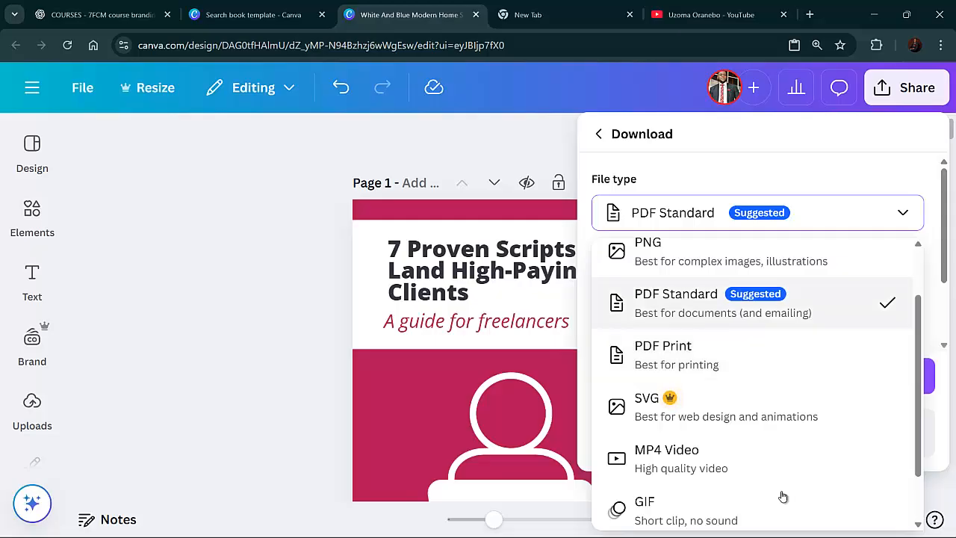
scroll(782, 495, down, 1)
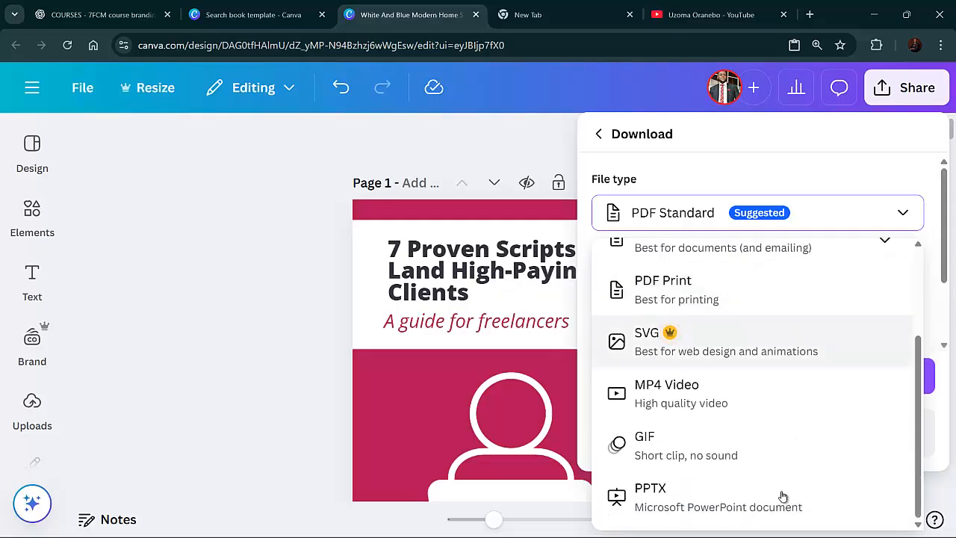
scroll(782, 495, up, 2)
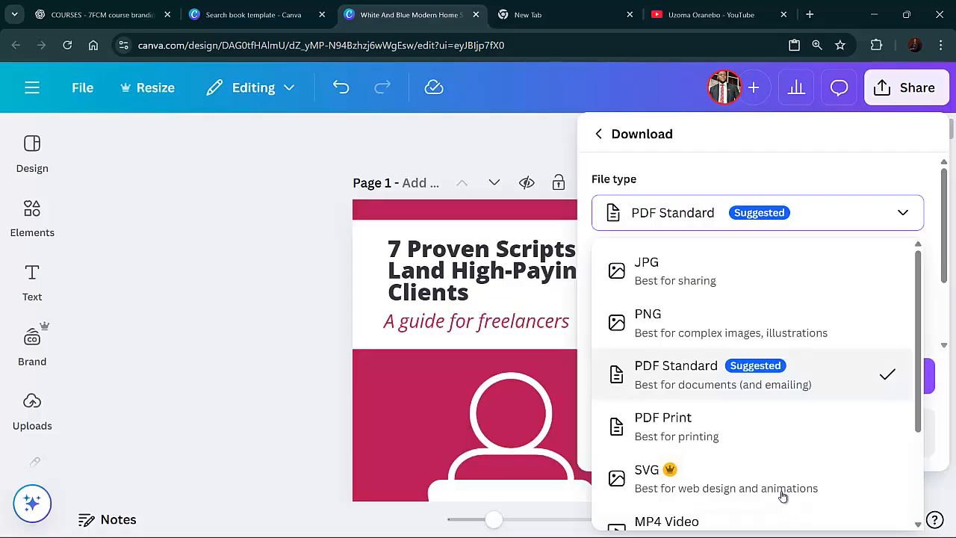
key(Escape)
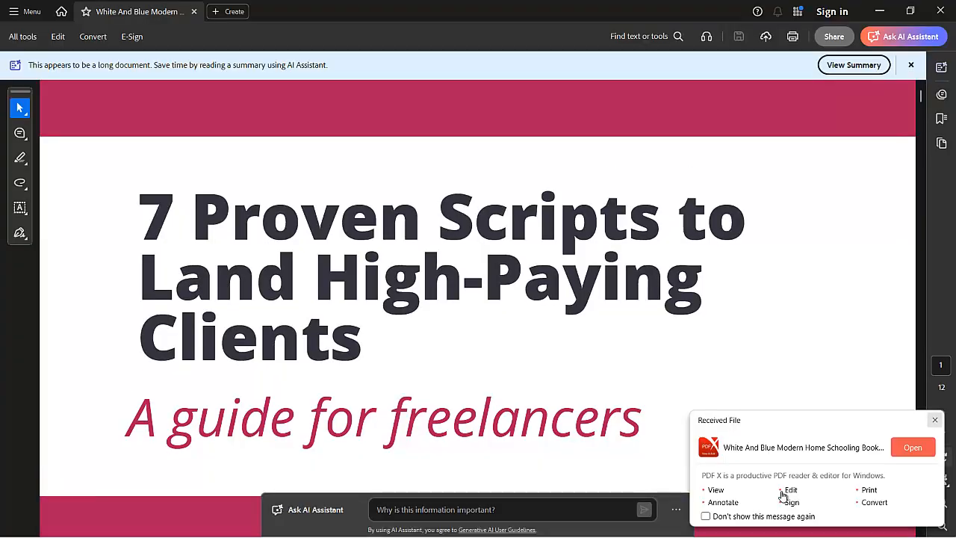
Zoom out the downloaded PDF in Adobe Acrobat and scroll through its cover, title page and table of contents
scroll(783, 497, down, 2)
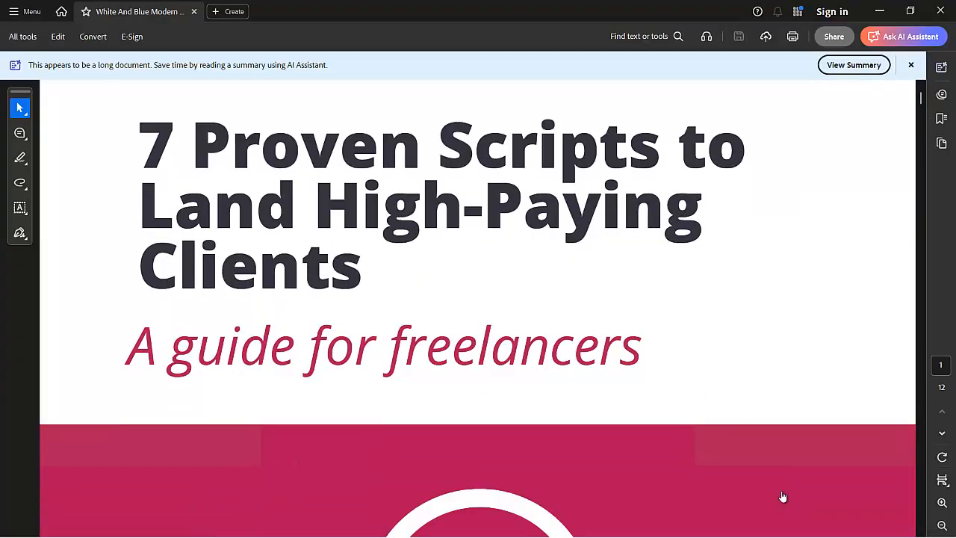
scroll(783, 497, up, 2)
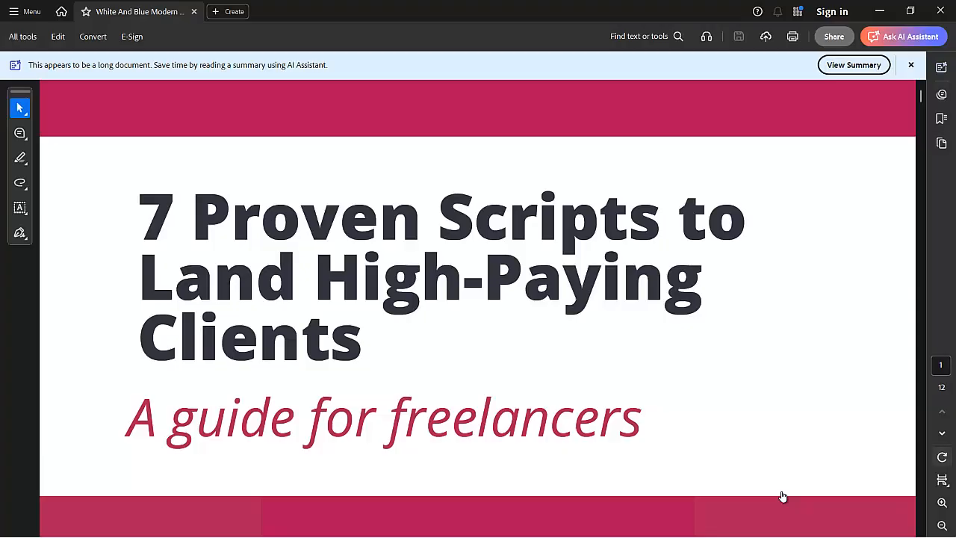
key(ctrl+minus)
key(ctrl+minus)
key(ctrl+minus)
key(ctrl+minus)
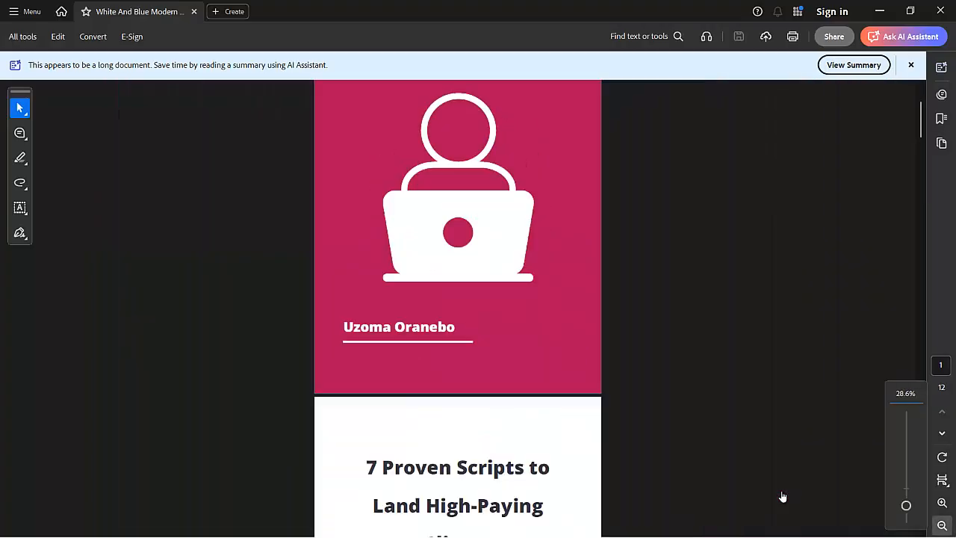
scroll(783, 497, up, 3)
scroll(783, 497, up, 1)
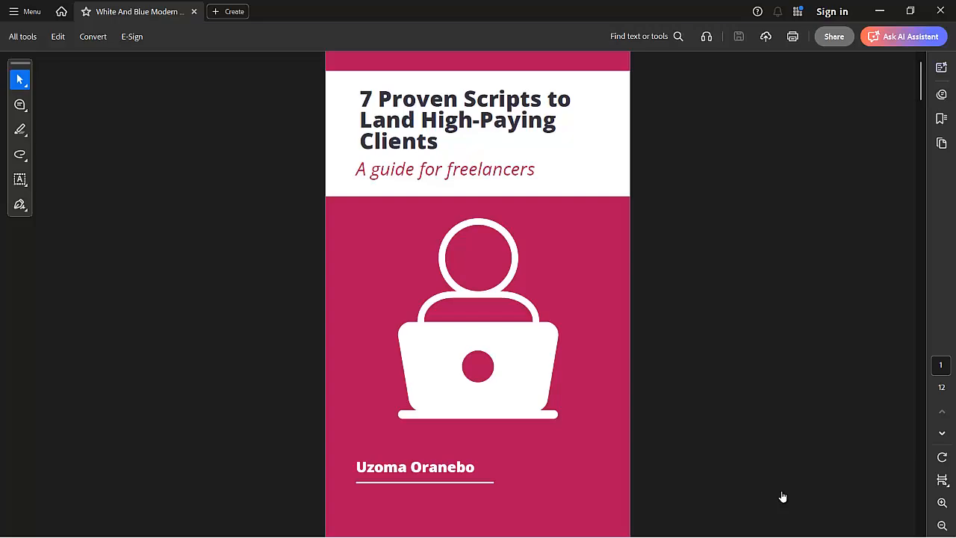
scroll(783, 497, down, 2)
scroll(783, 497, up, 3)
scroll(783, 497, down, 8)
scroll(784, 497, down, 5)
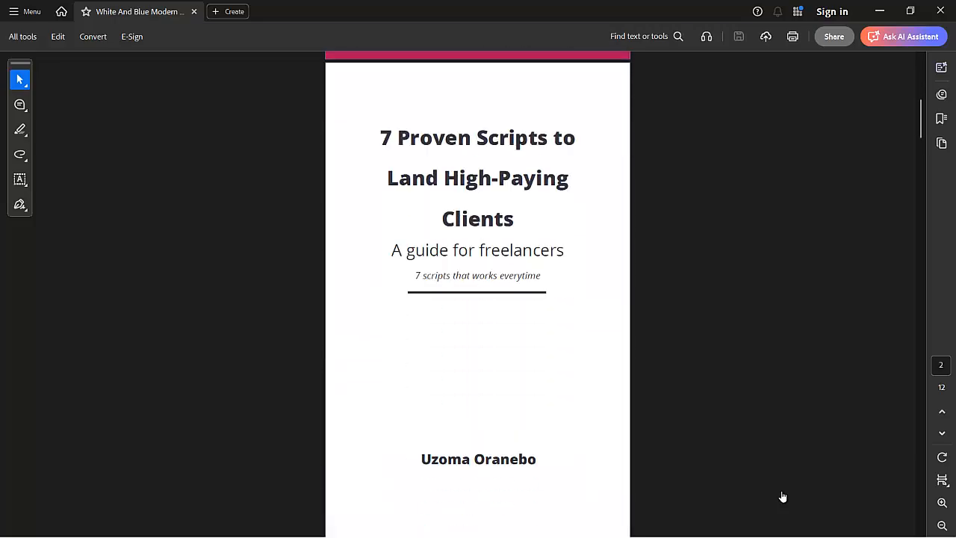
scroll(783, 497, down, 13)
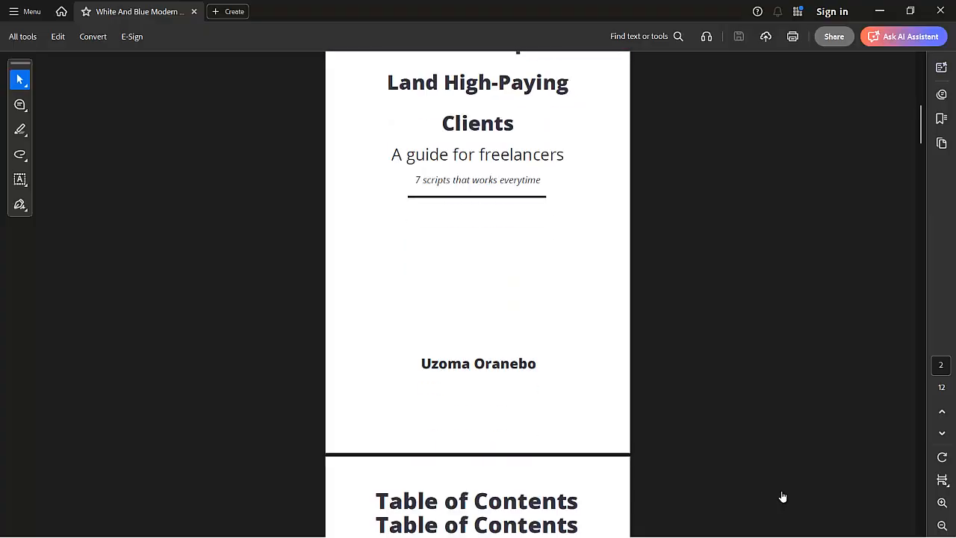
scroll(783, 497, down, 6)
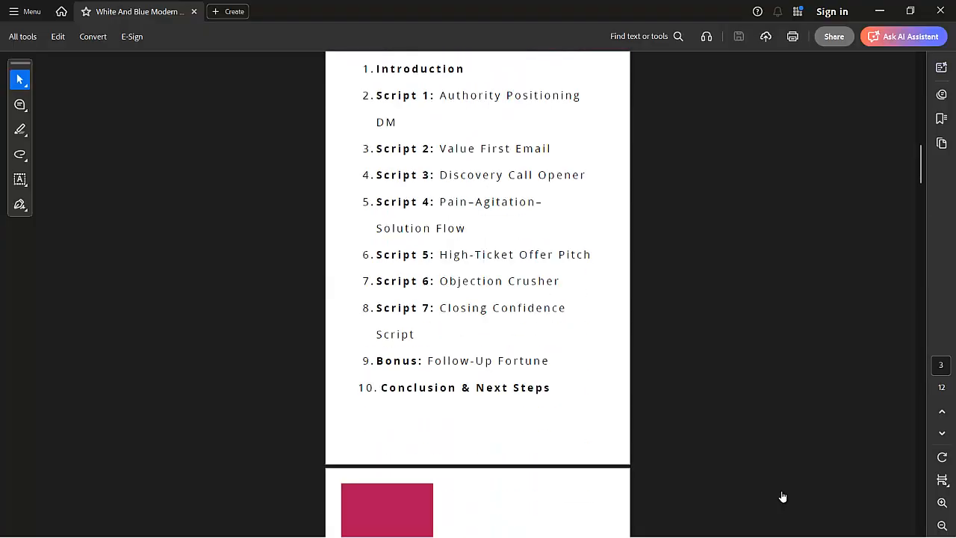
Scroll through the PDF's introduction and script pages to check the exported layout
scroll(783, 497, up, 3)
scroll(783, 497, up, 1)
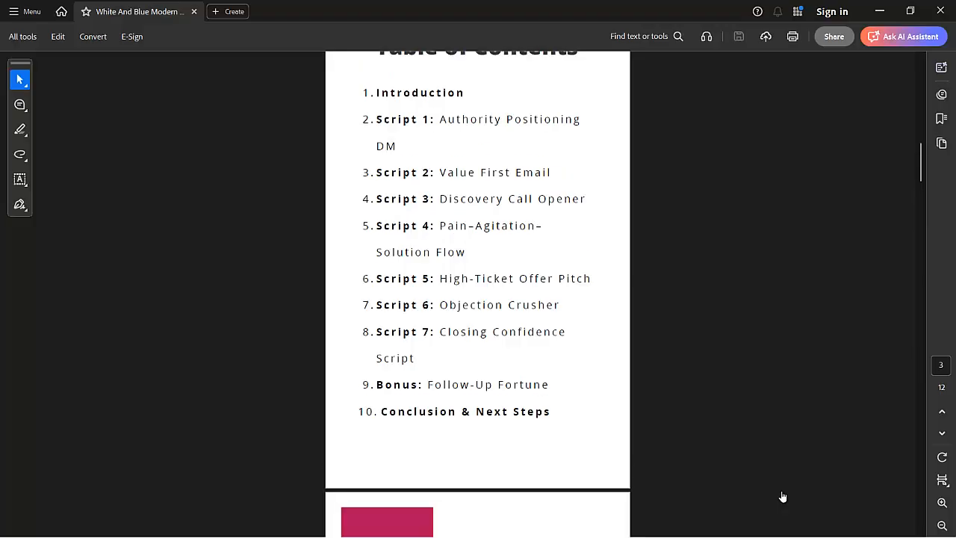
scroll(783, 496, up, 1)
scroll(783, 497, down, 10)
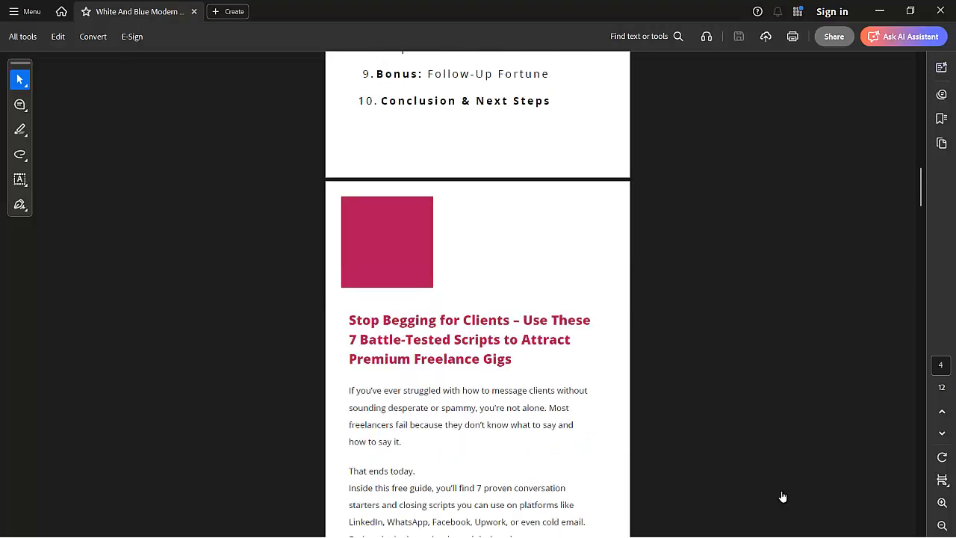
scroll(783, 497, down, 6)
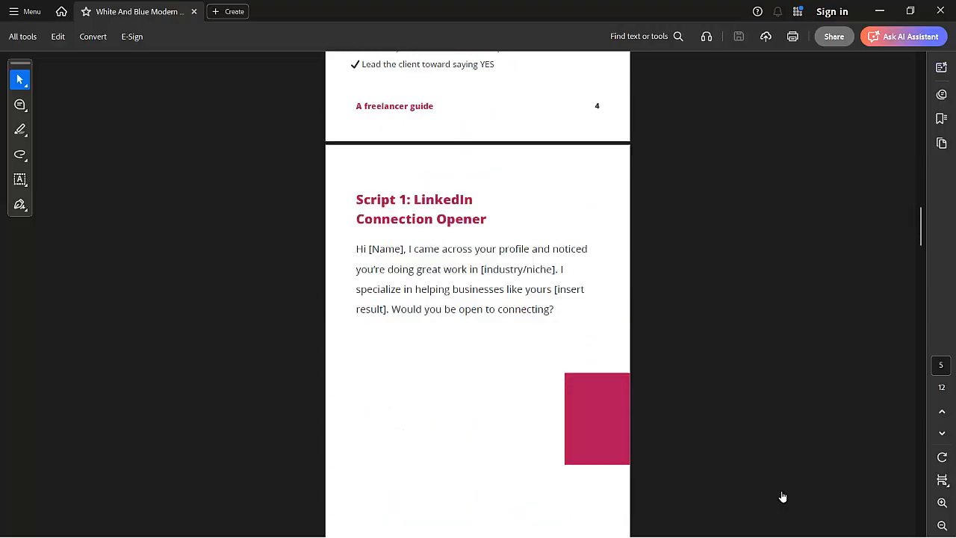
scroll(783, 497, down, 9)
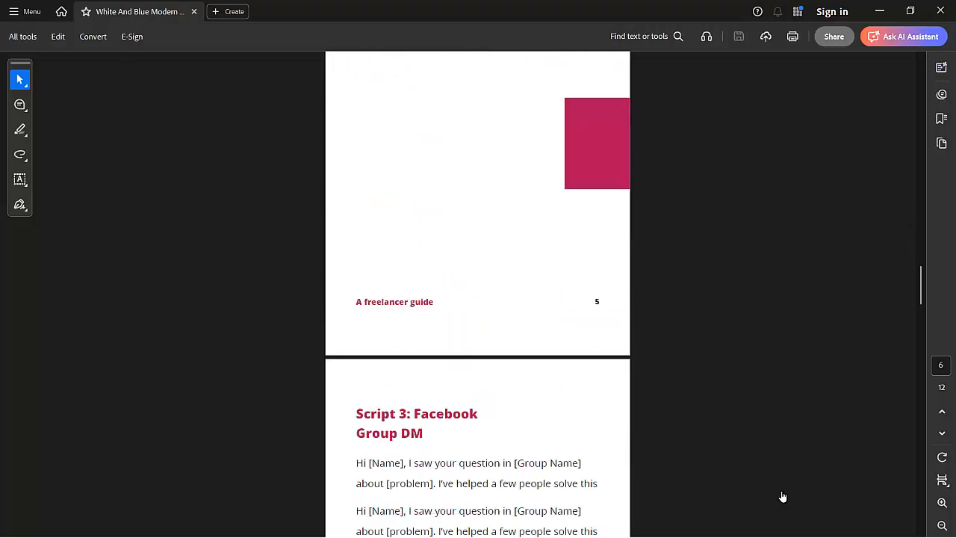
scroll(784, 497, down, 10)
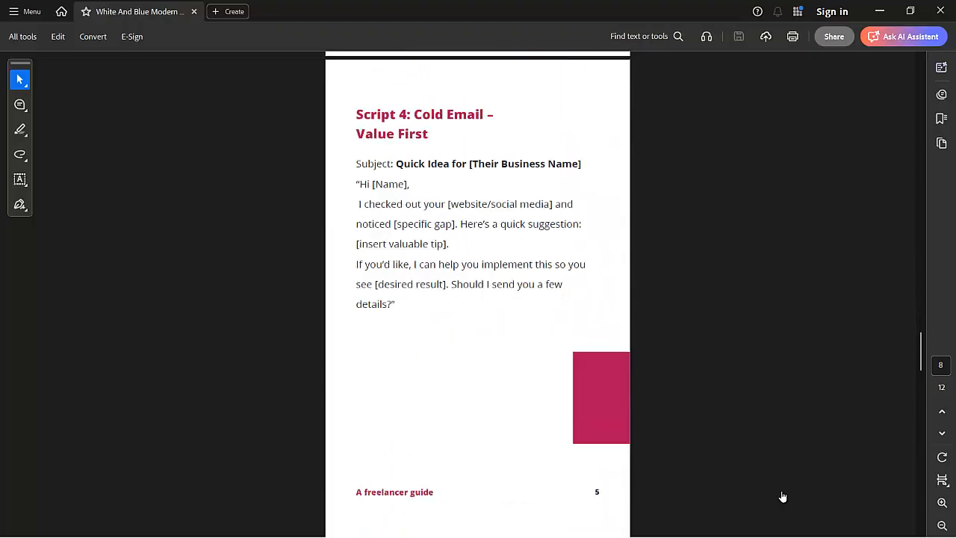
scroll(783, 497, down, 8)
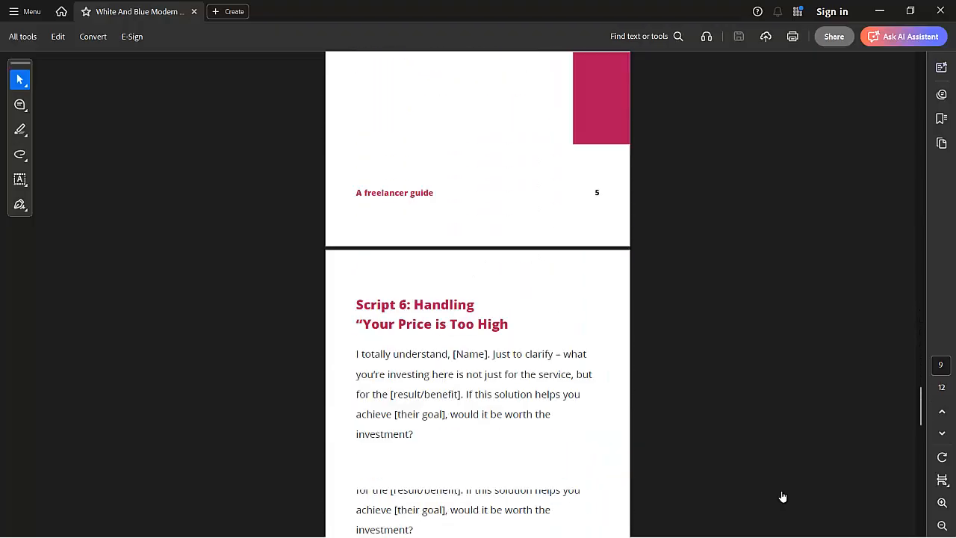
scroll(783, 497, down, 9)
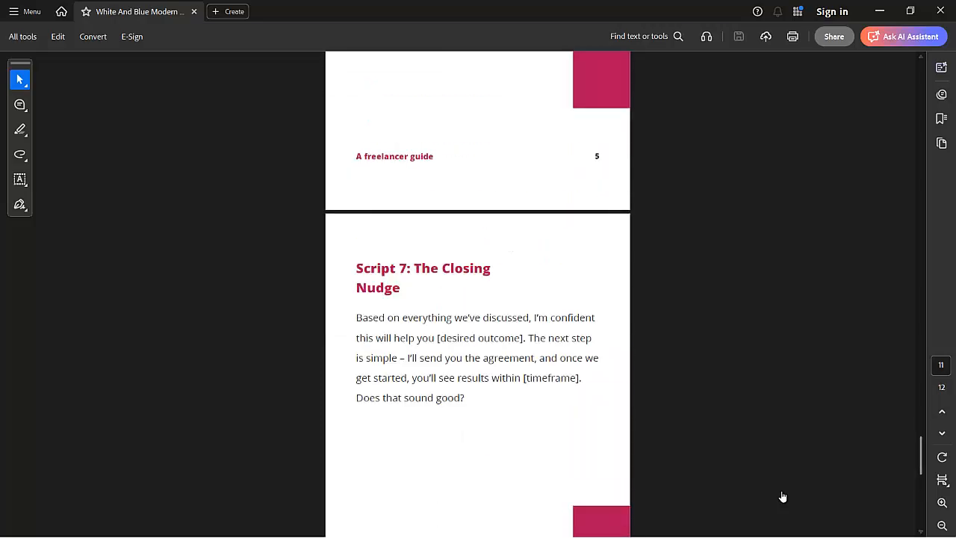
scroll(783, 497, up, 20)
scroll(783, 497, up, 8)
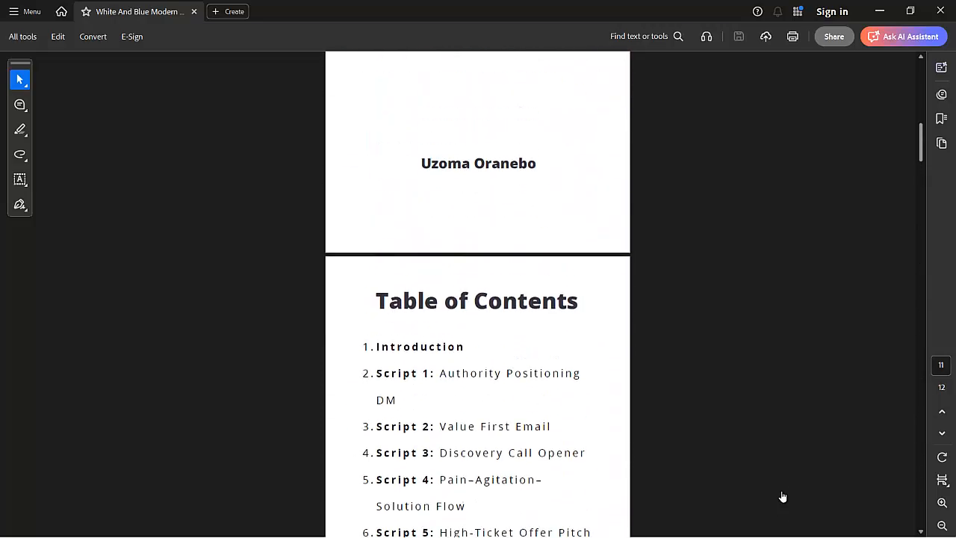
scroll(783, 496, down, 5)
scroll(783, 496, up, 1)
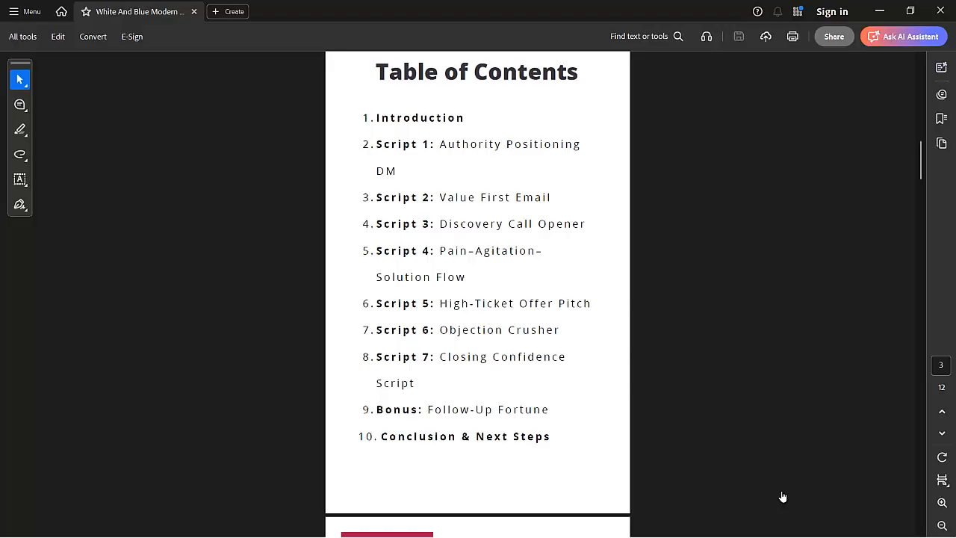
scroll(782, 497, down, 1)
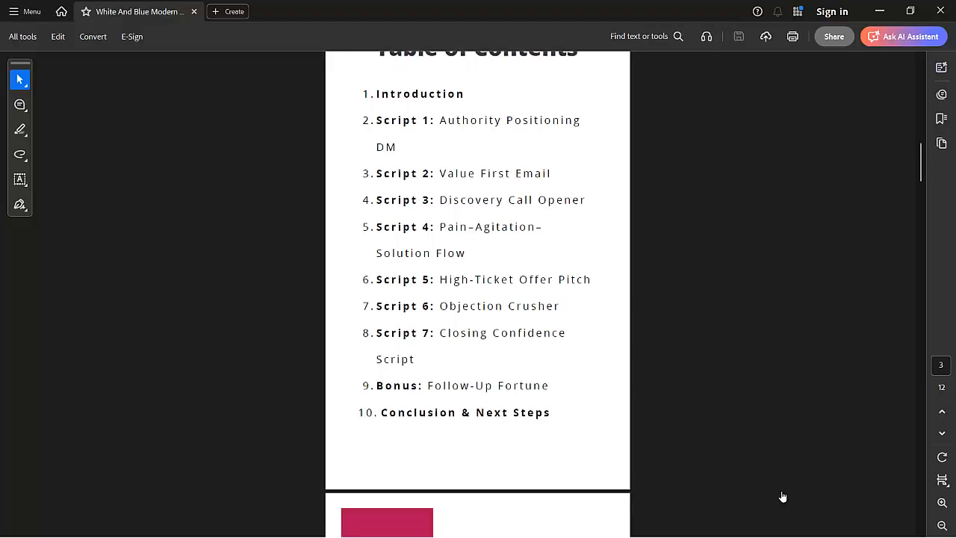
scroll(782, 497, down, 10)
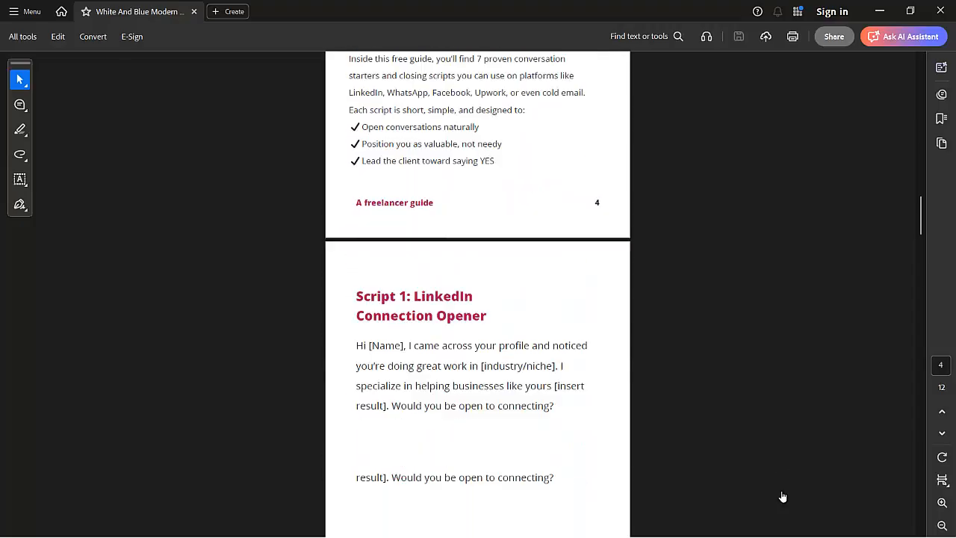
scroll(782, 497, down, 5)
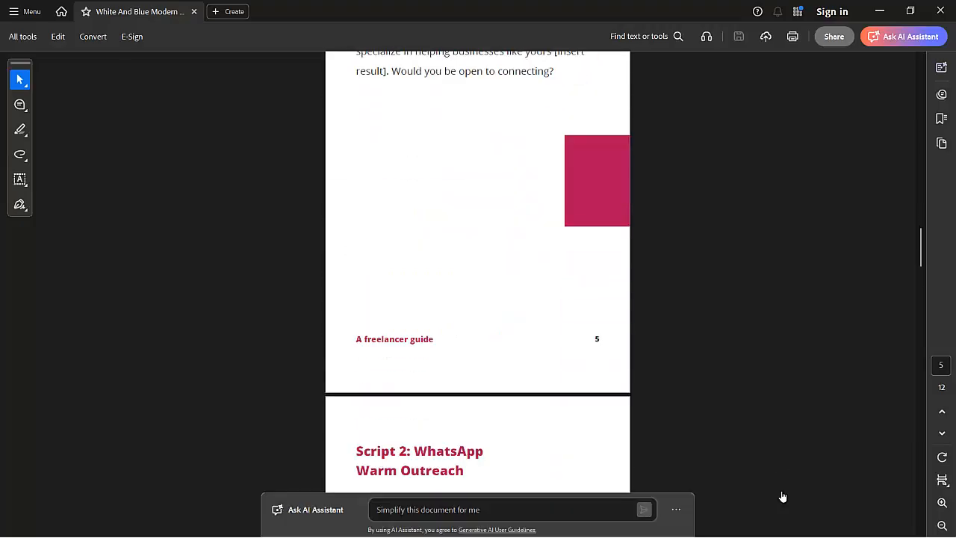
scroll(782, 497, up, 1)
scroll(782, 497, down, 1)
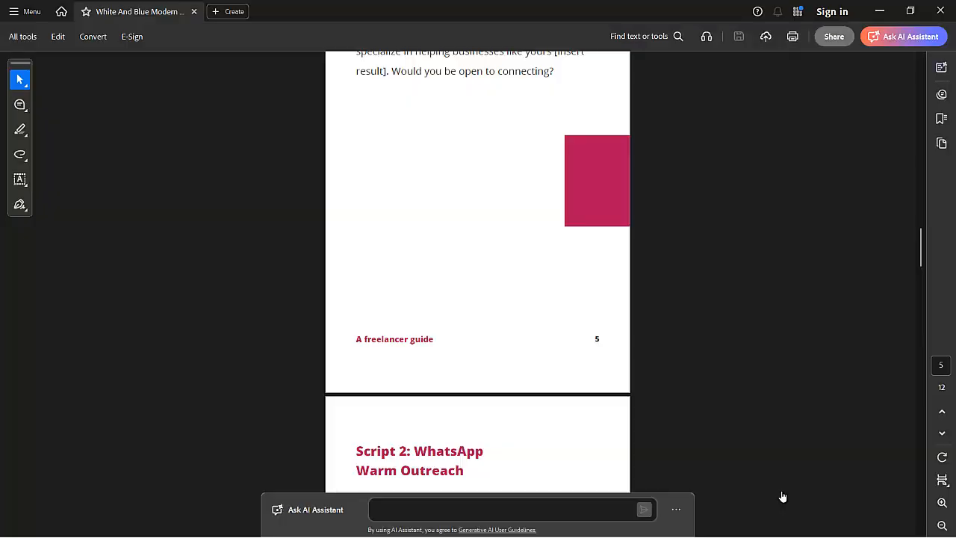
scroll(782, 497, up, 9)
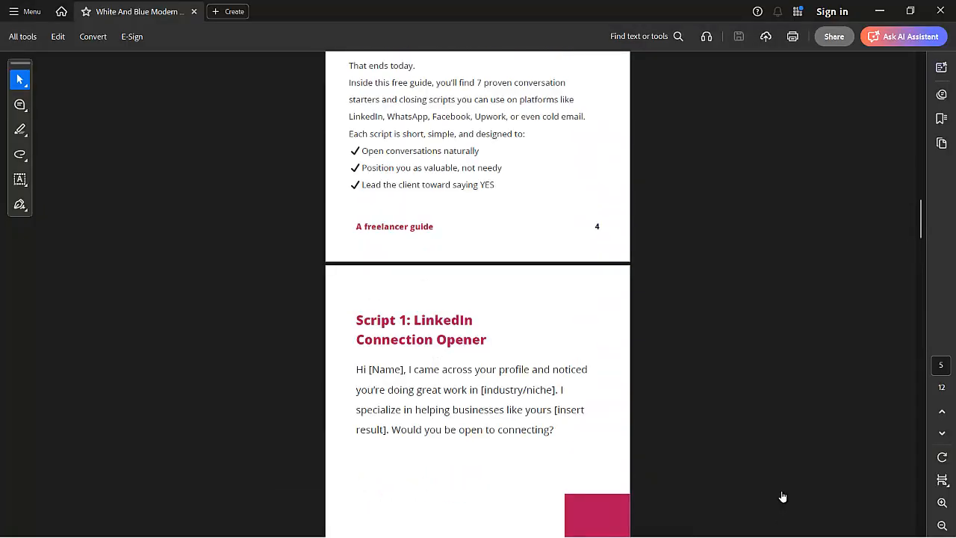
scroll(782, 497, up, 2)
scroll(782, 497, up, 2)
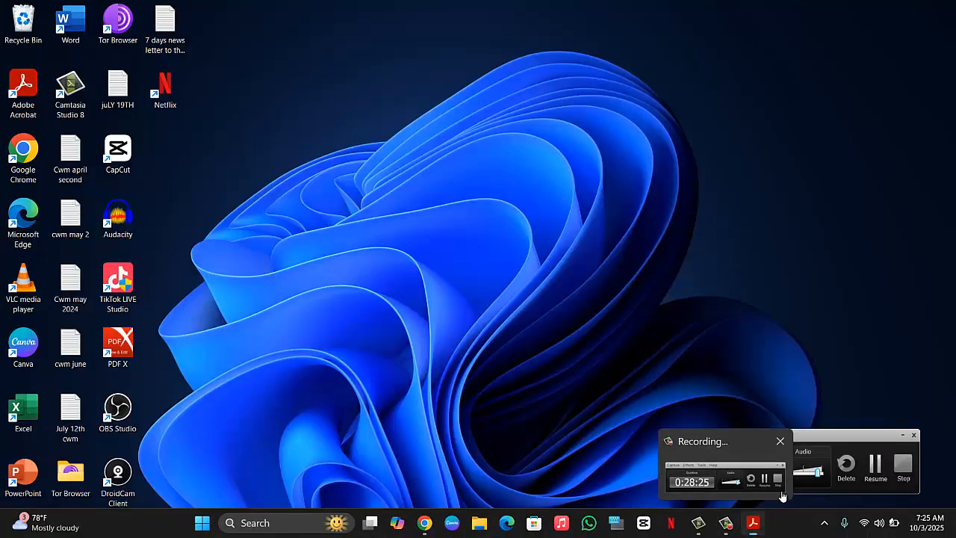
click(783, 497)
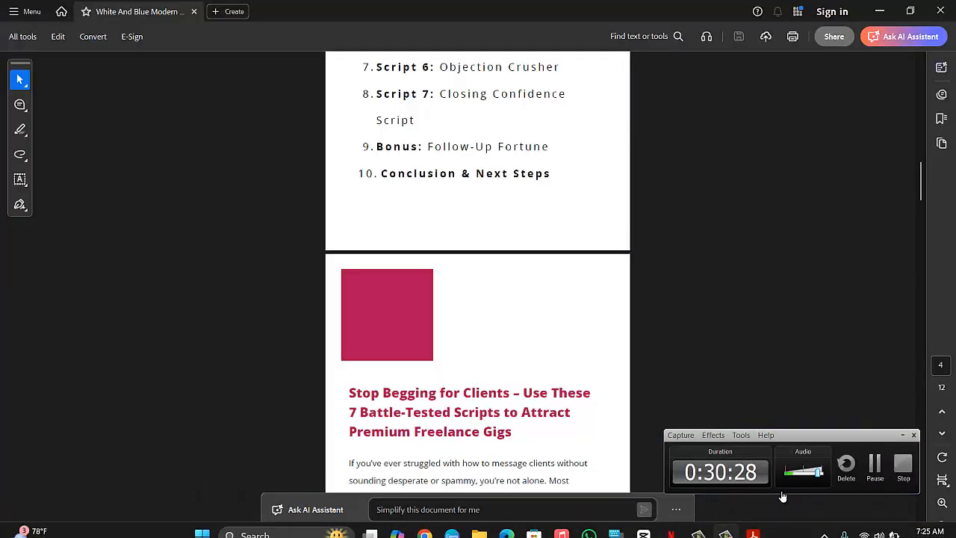